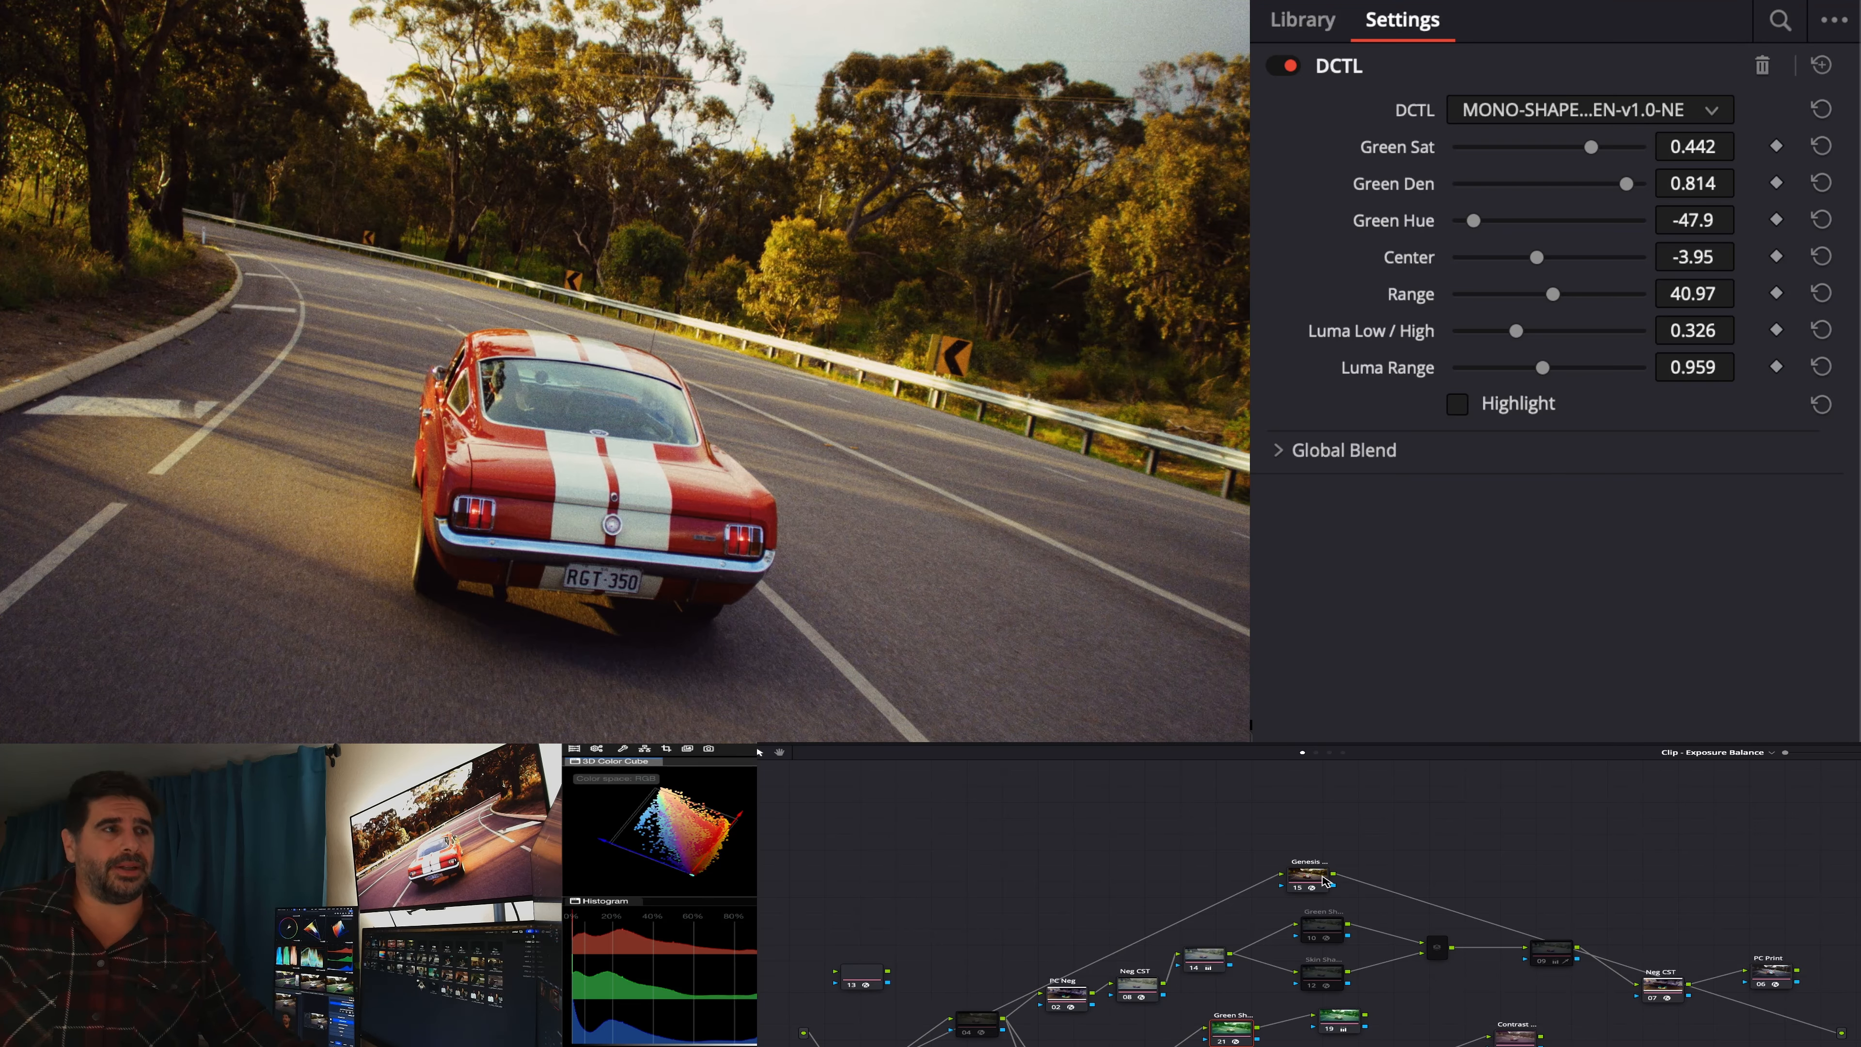
- Reset the Genesis node's Exposure to 0.000 and undo that reset
drag(1325, 880, 1344, 865)
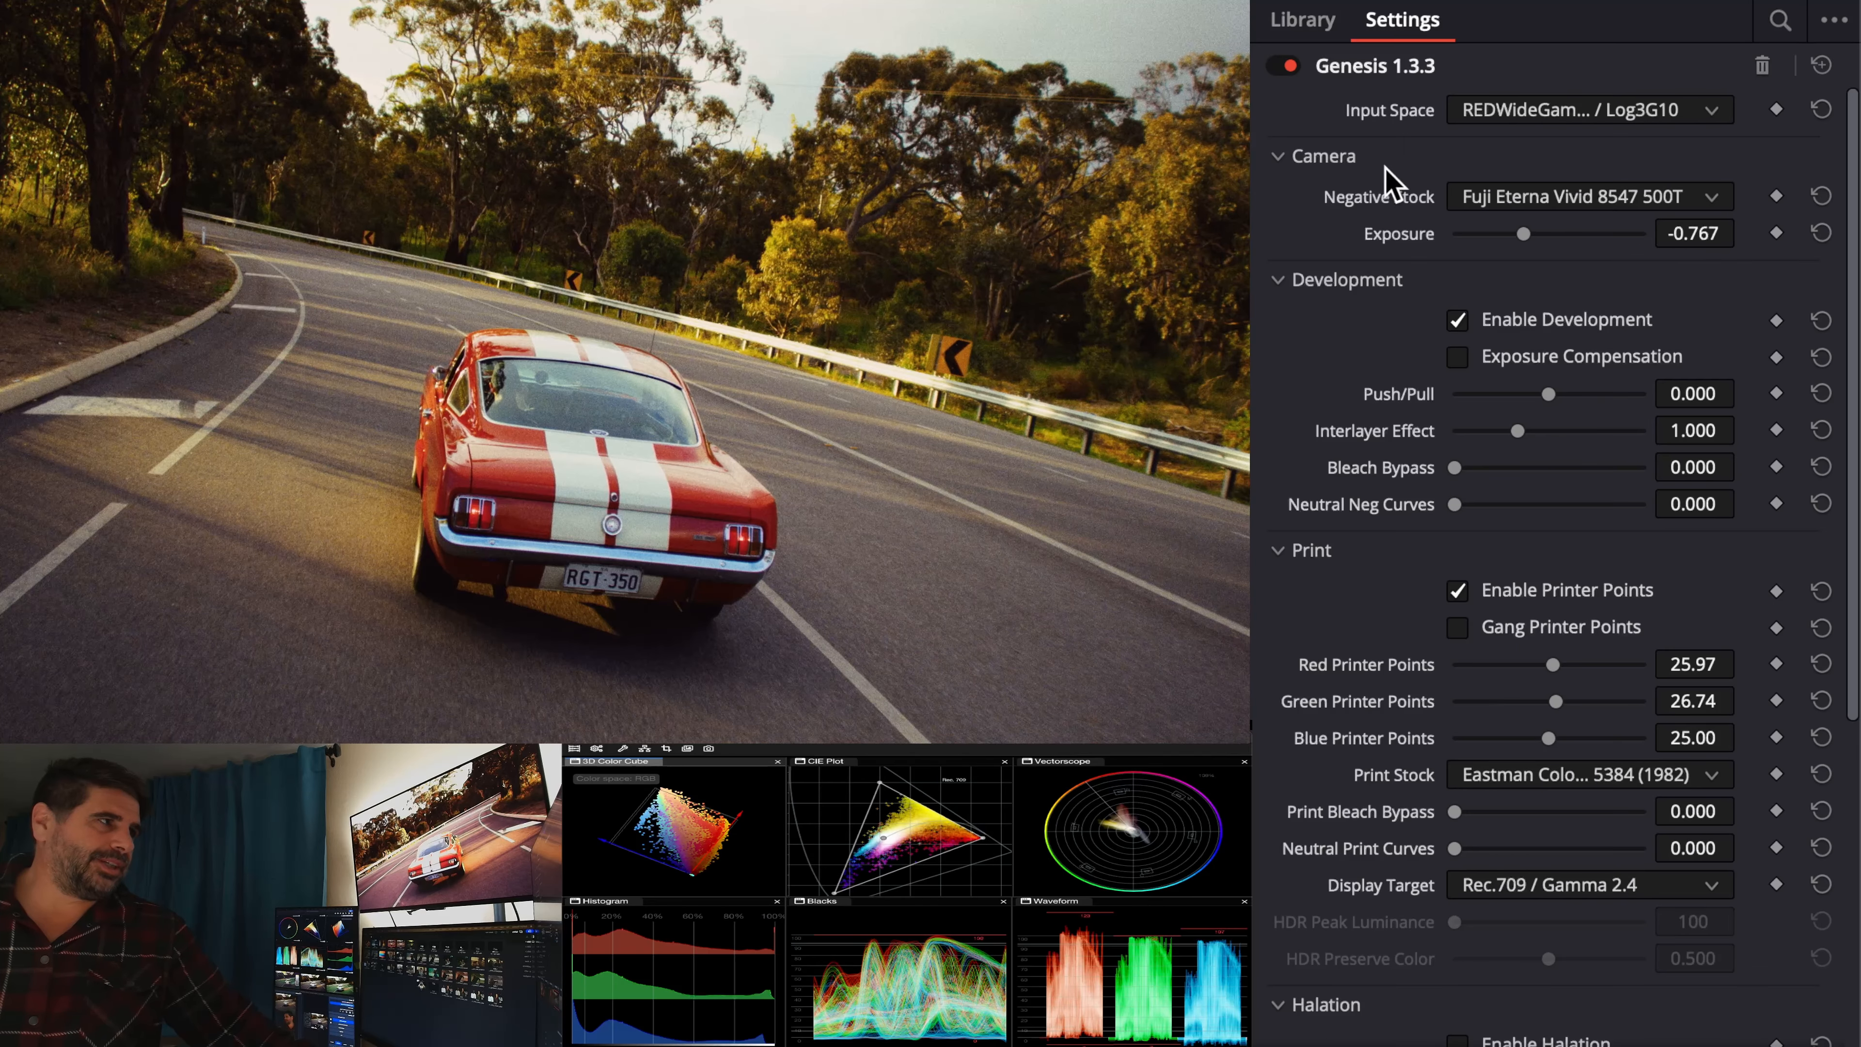
double_click(1398, 234)
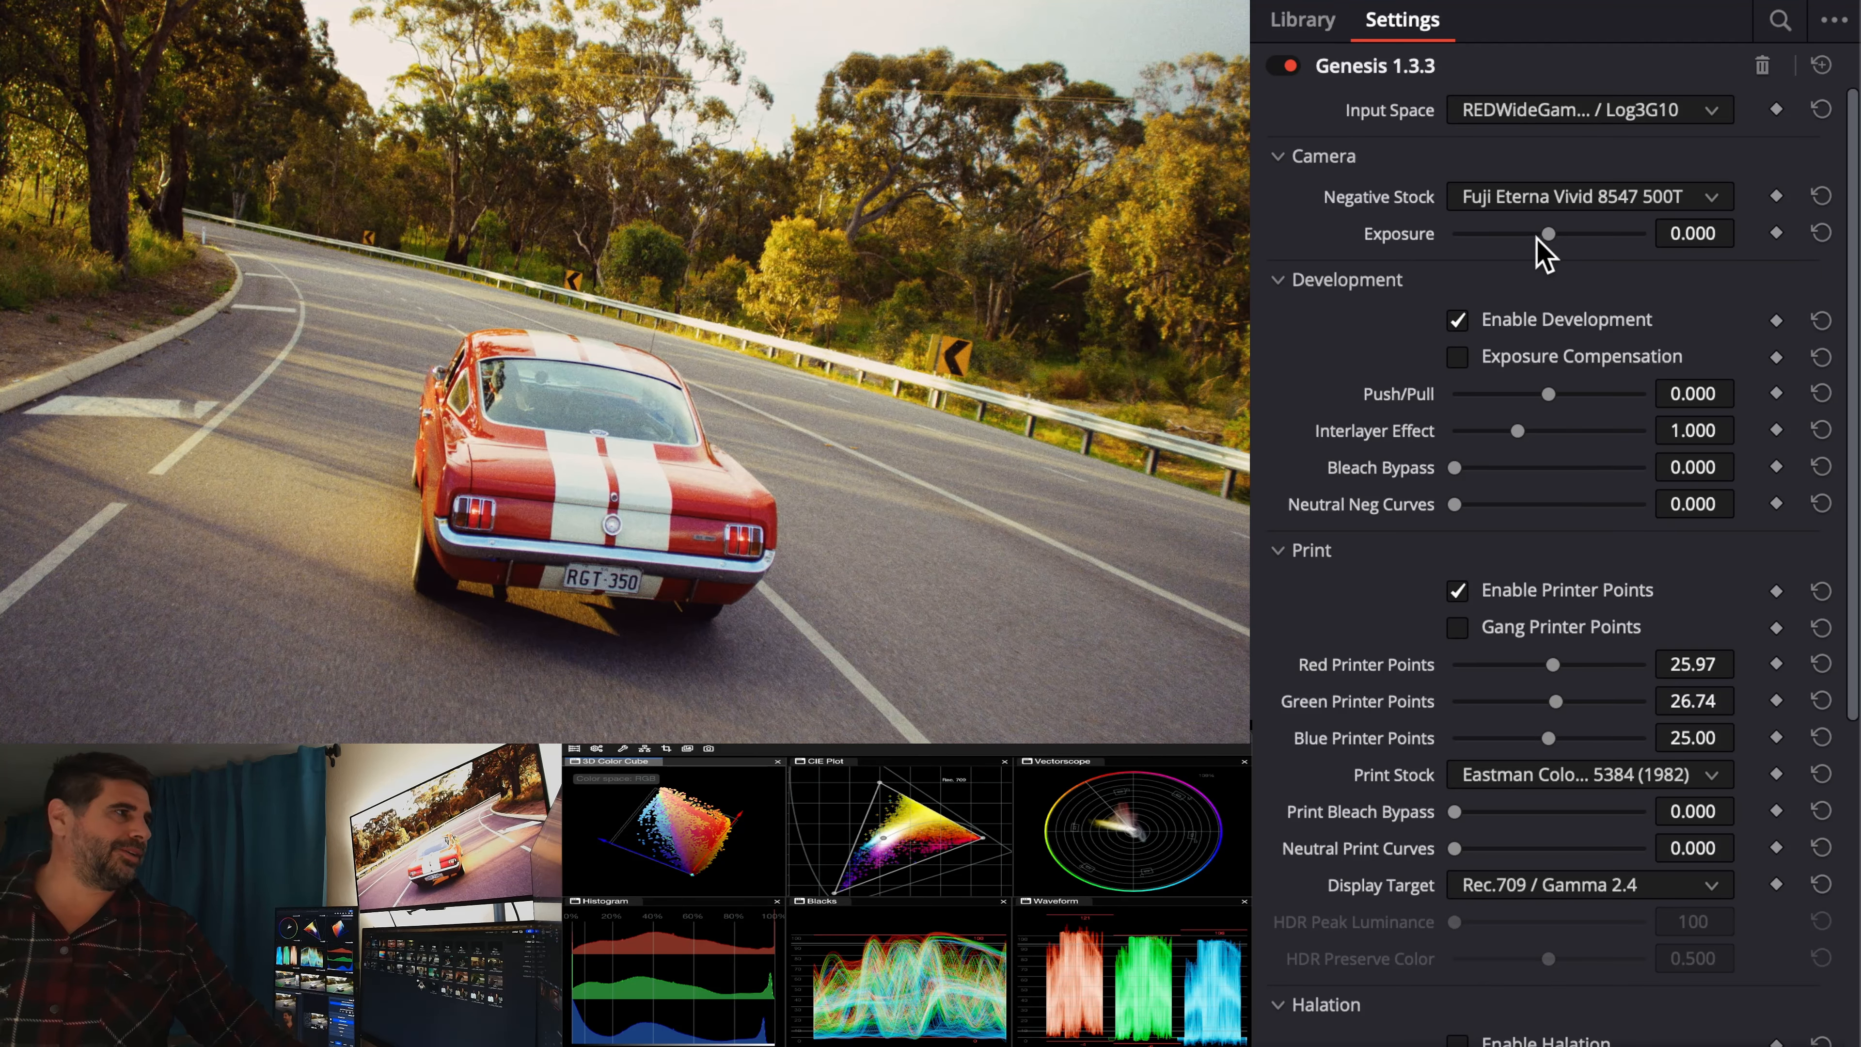
key(ctrl+z)
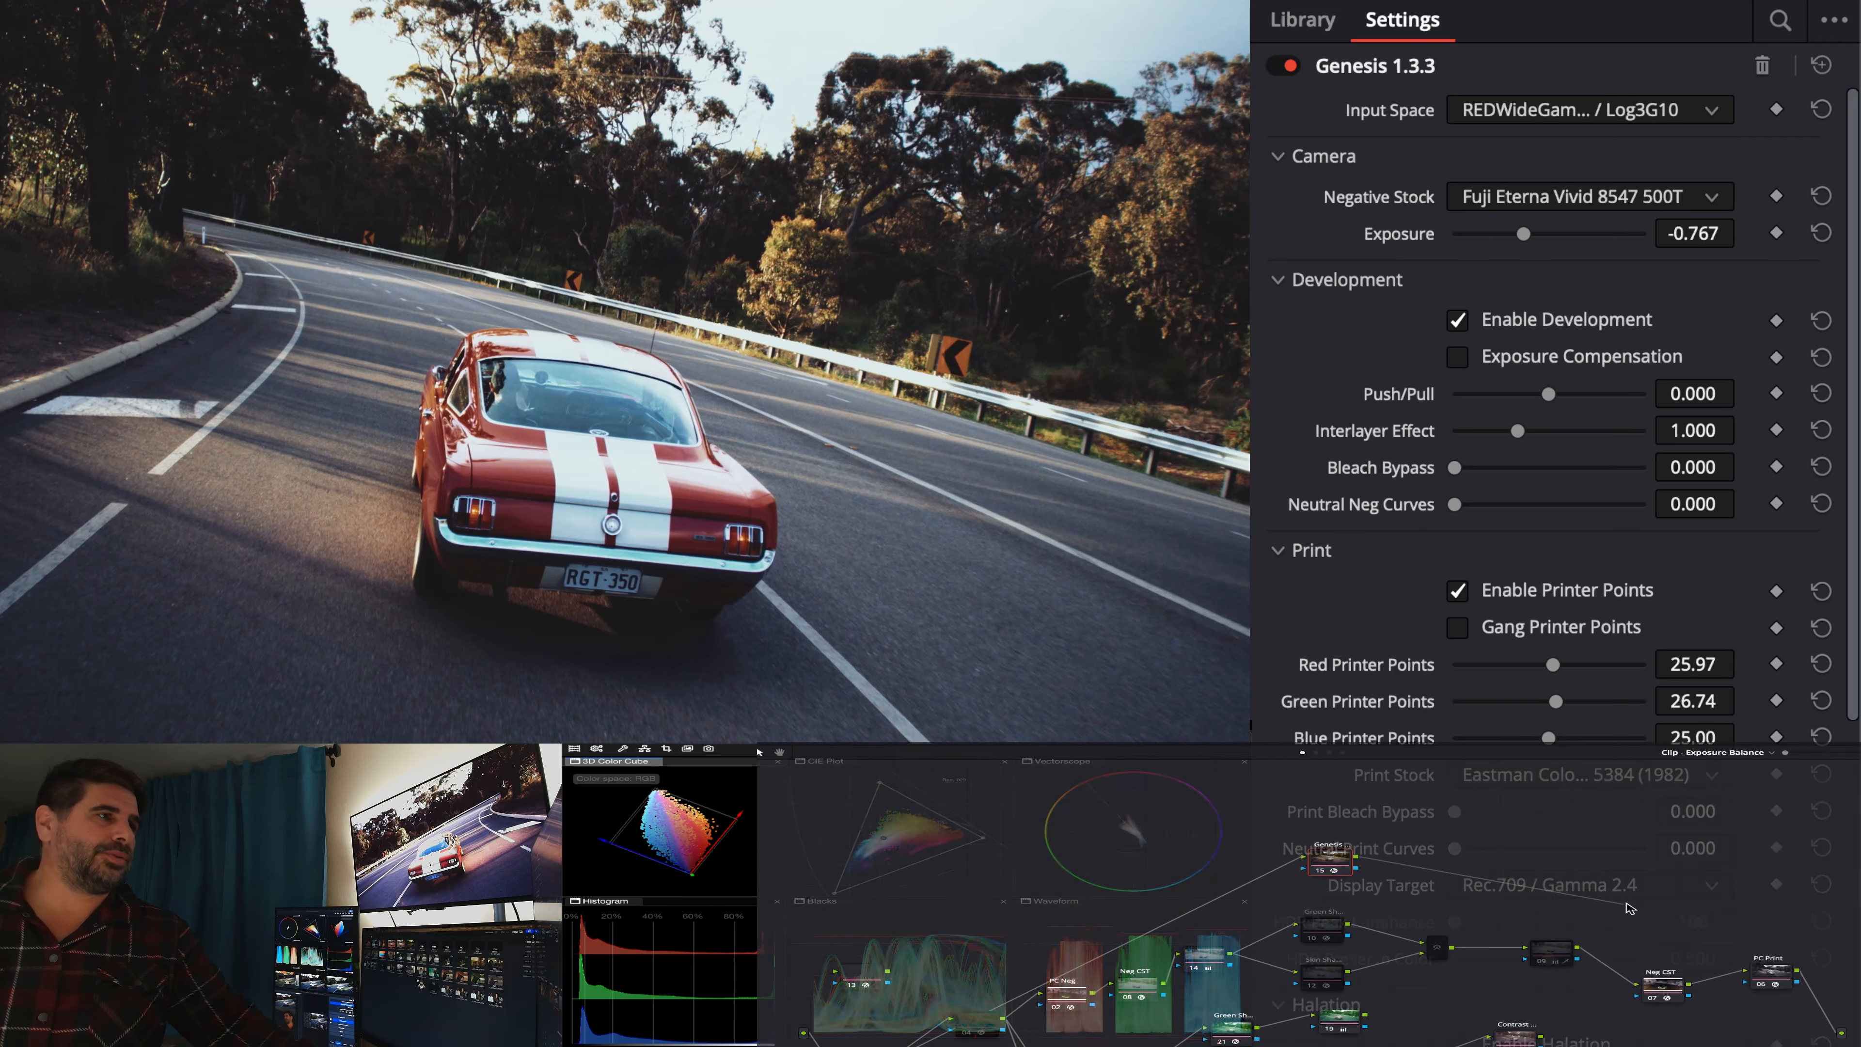
- Disable the primary balance node after Neg CST and connect the Genesis node's output to the final output of the node tree
click(1207, 961)
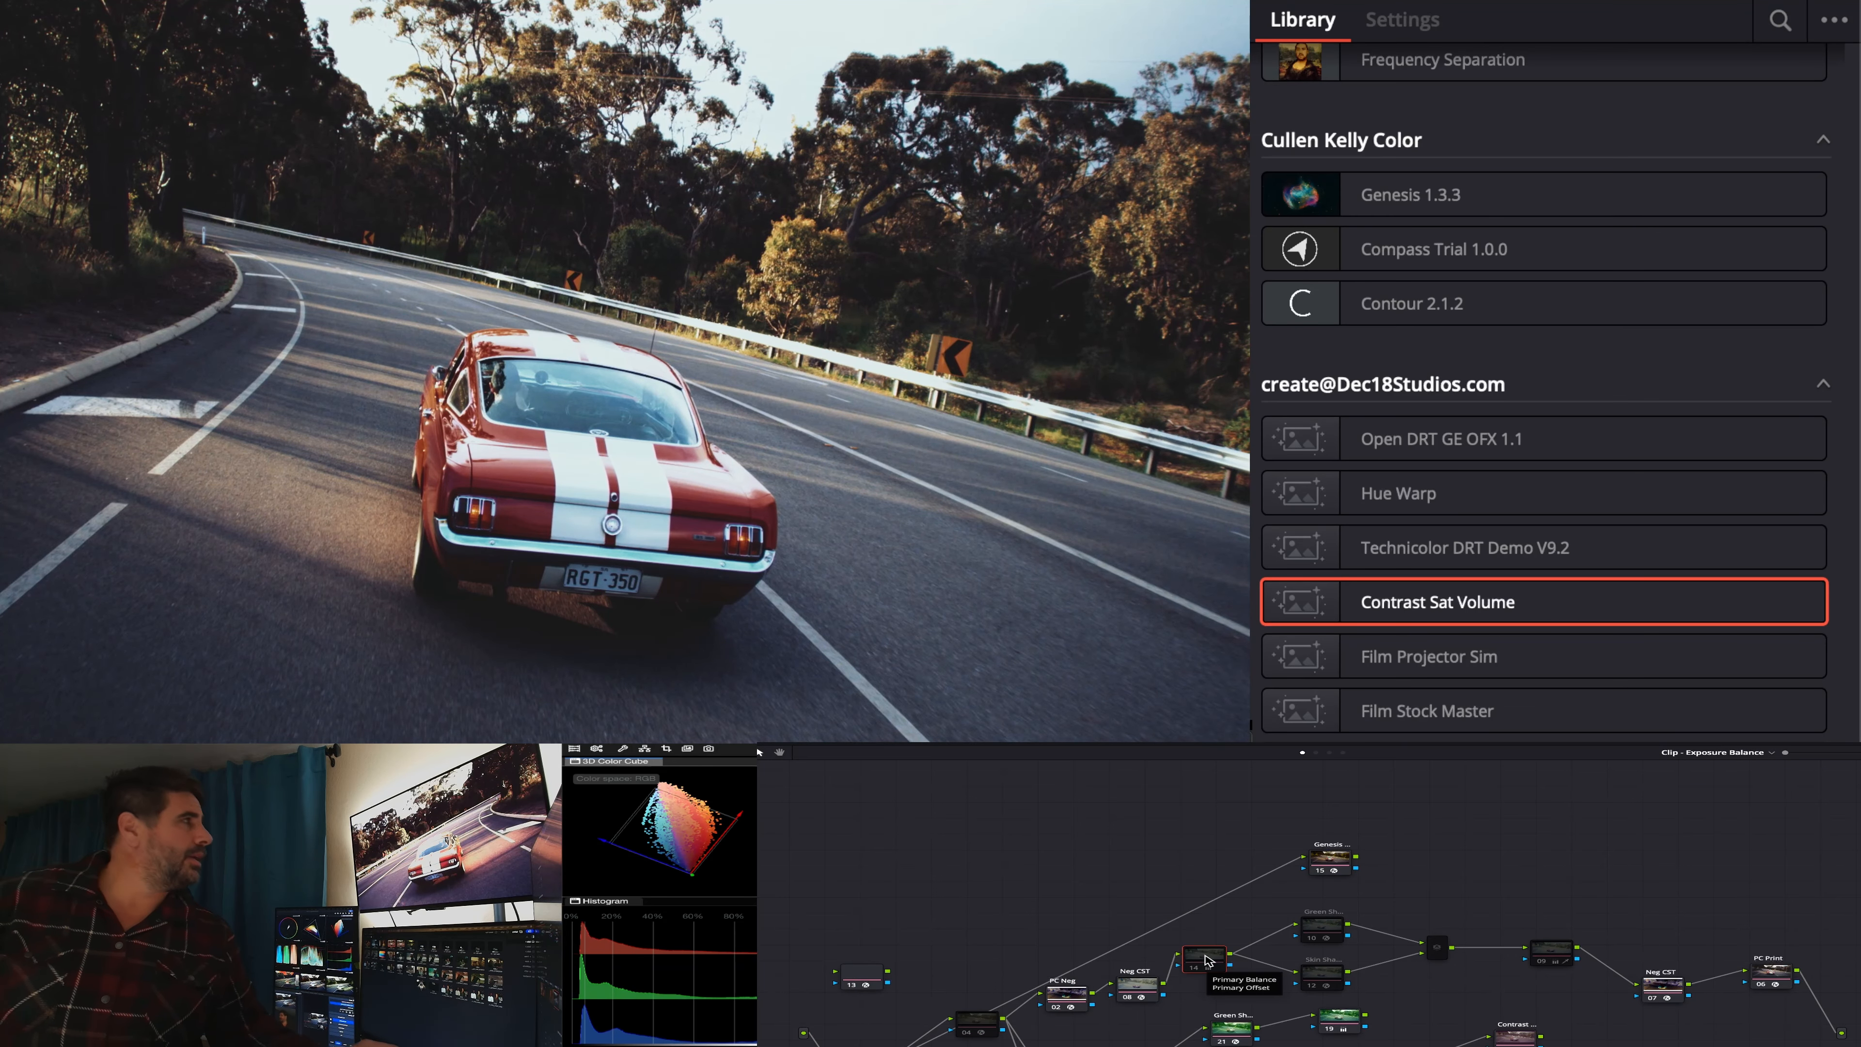
key(ctrl+d)
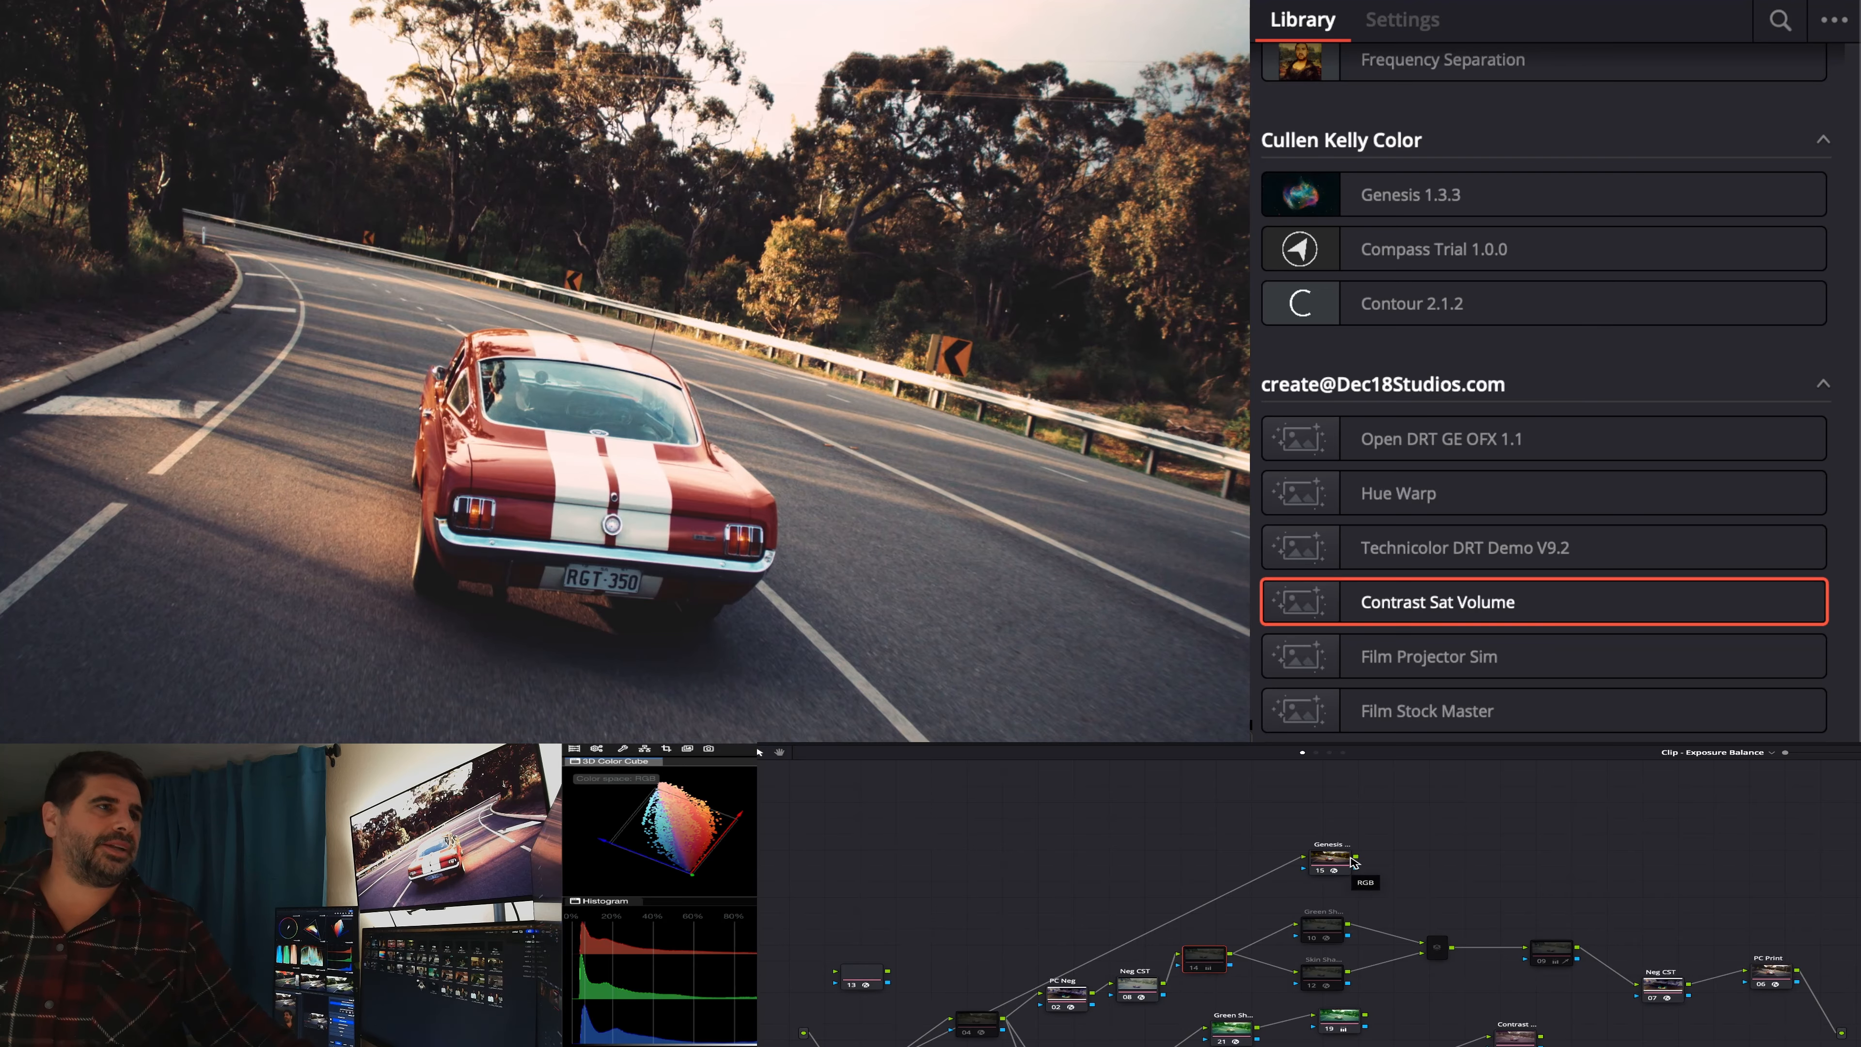
drag(1380, 862, 1840, 1033)
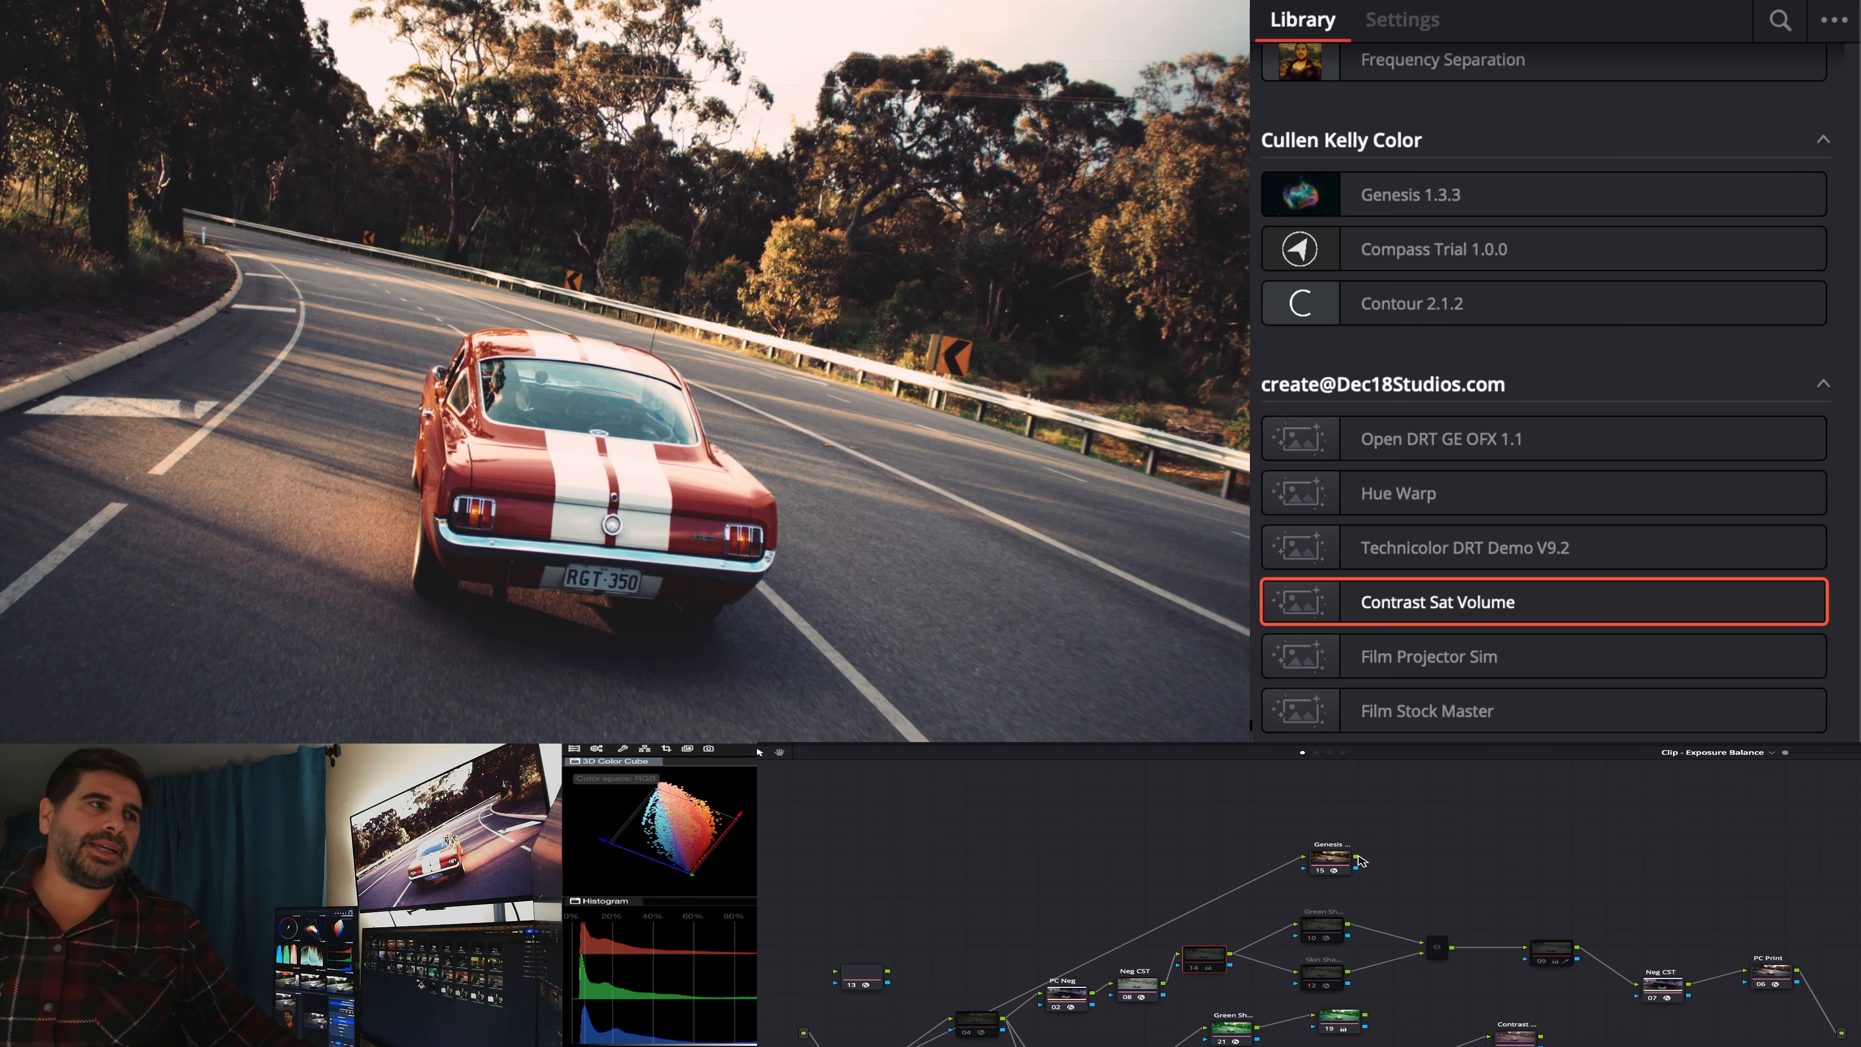
drag(1357, 859, 1842, 1035)
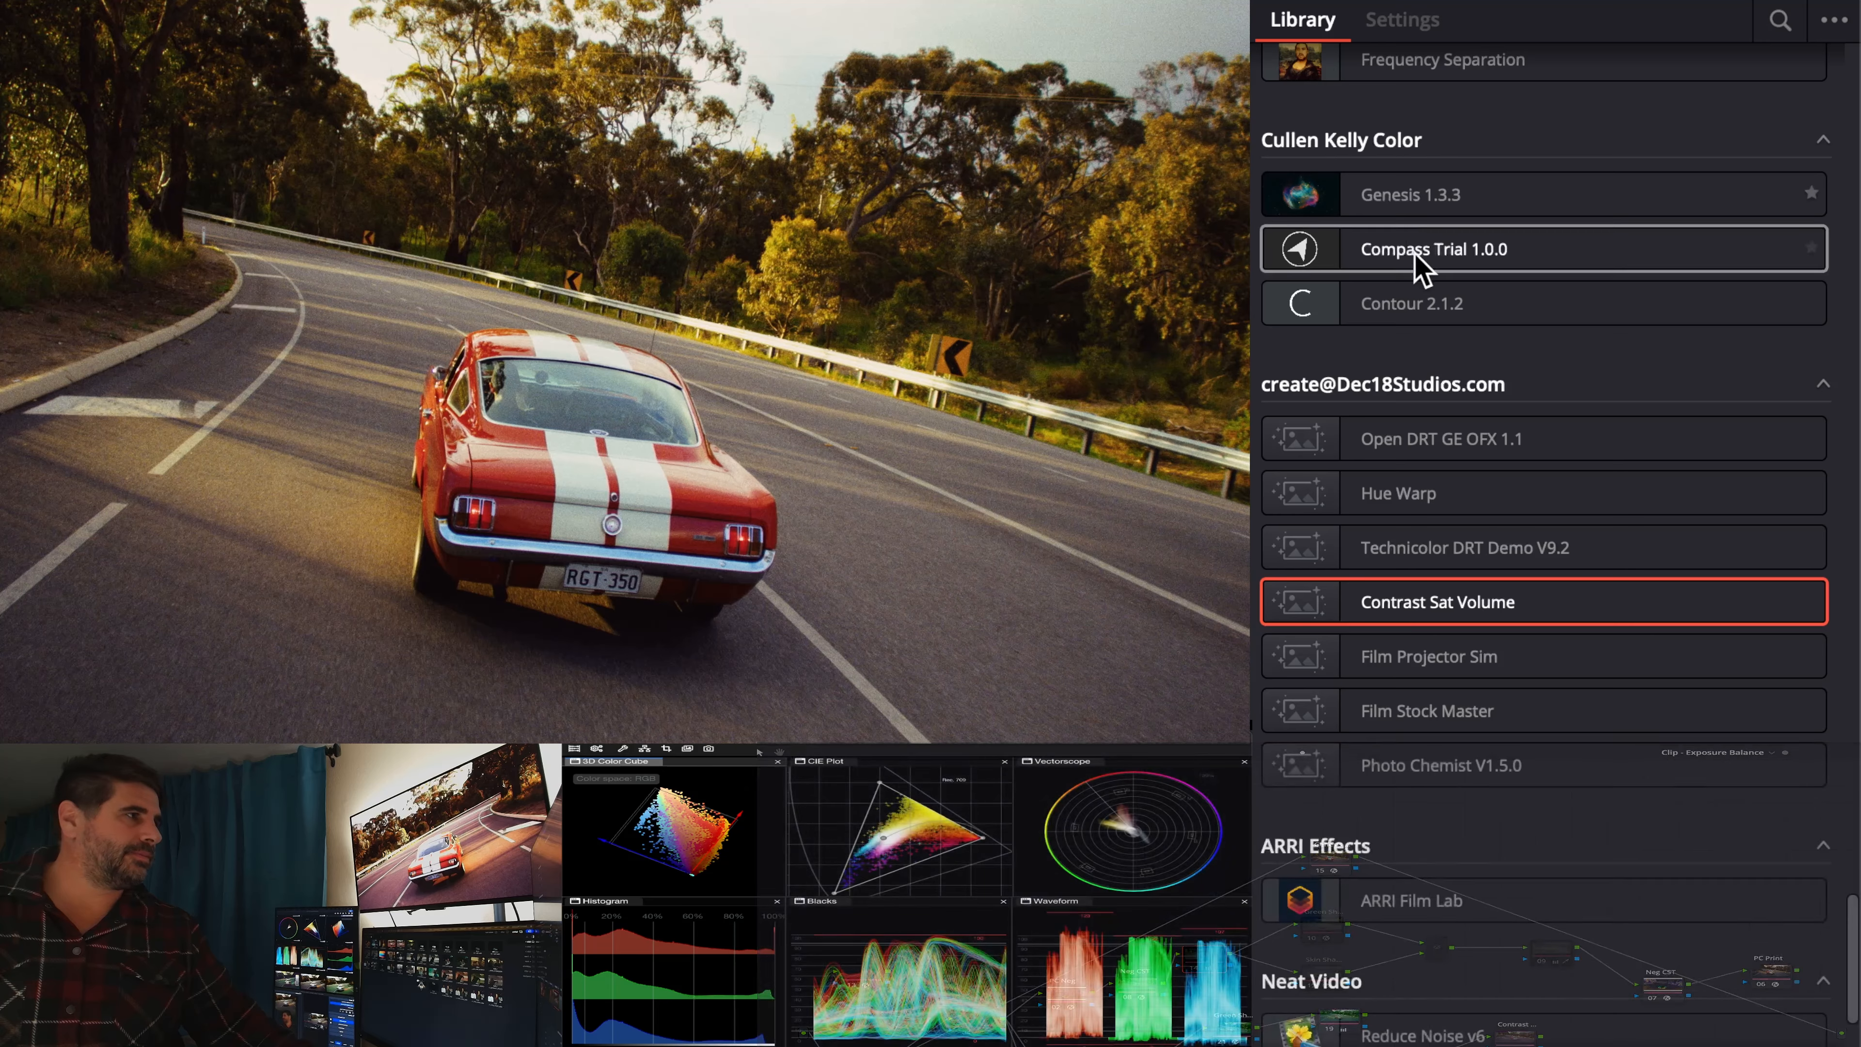
- Open the Genesis node's settings and review its available film emulation controls
click(1332, 854)
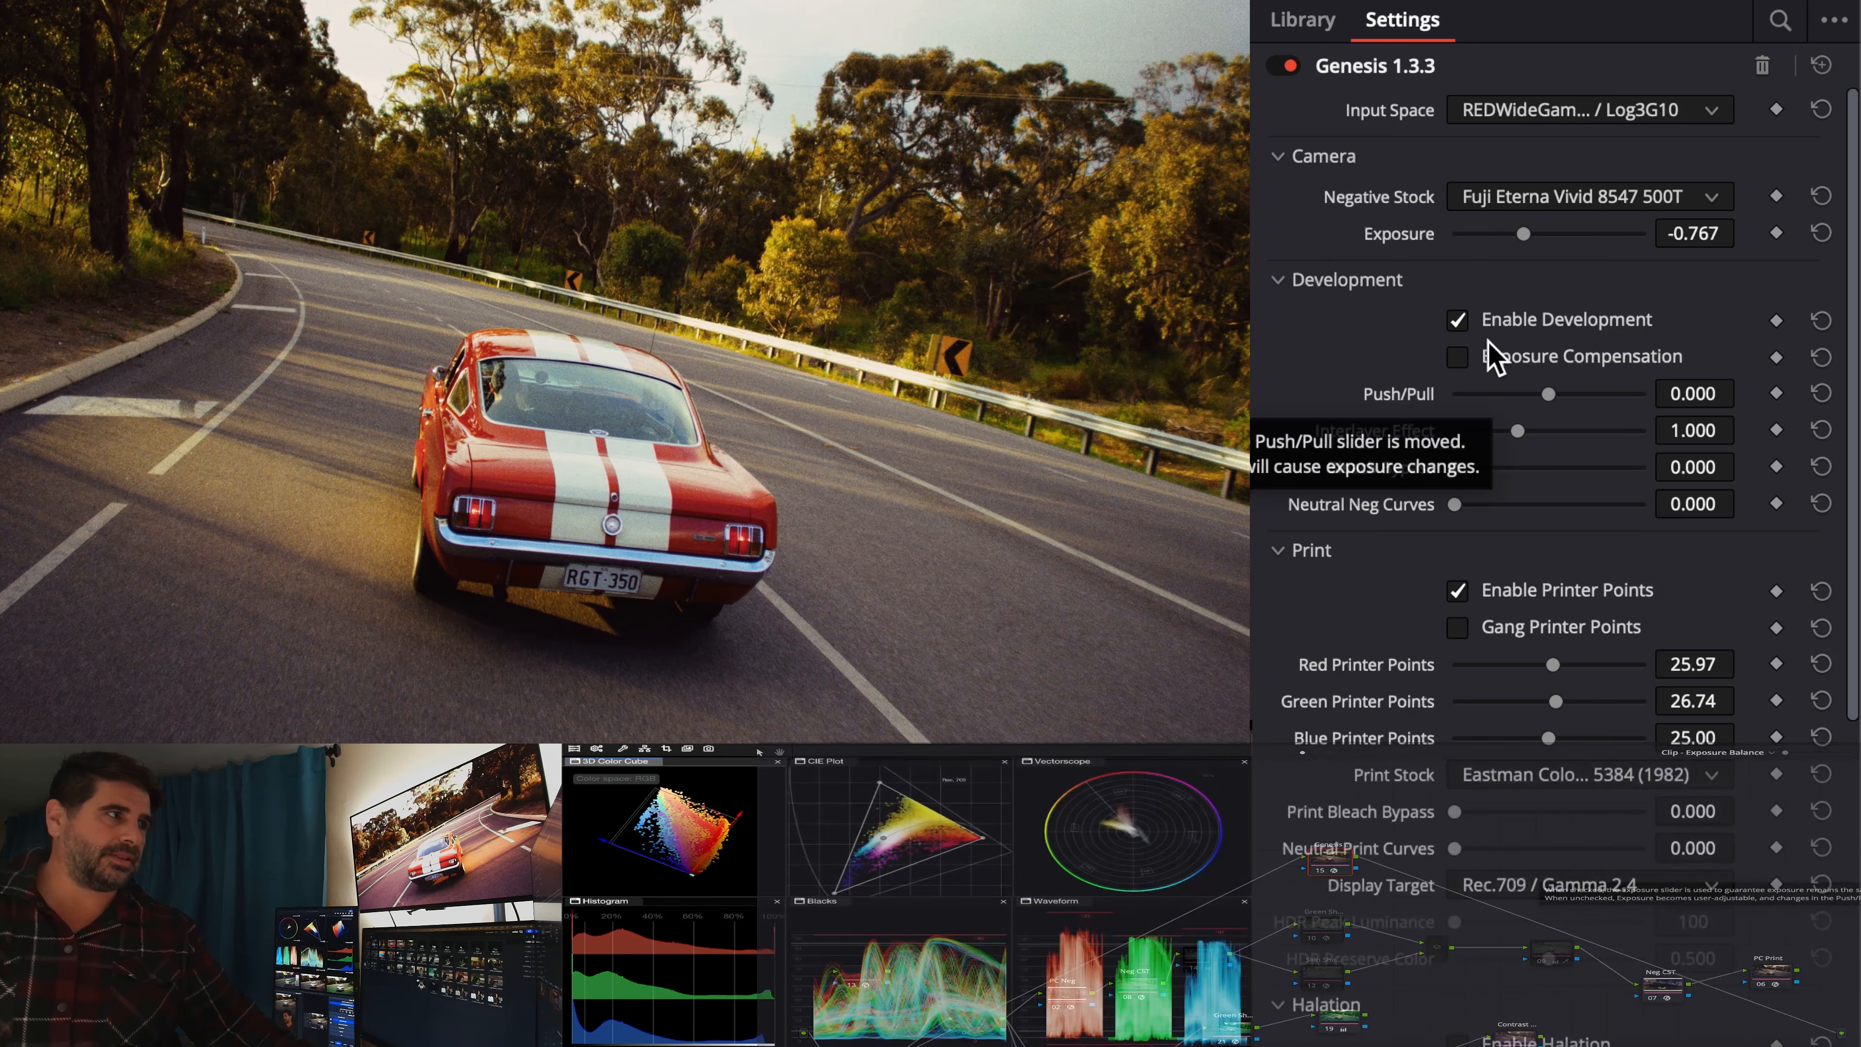
scroll(1502, 506, down, 10)
scroll(1495, 506, up, 10)
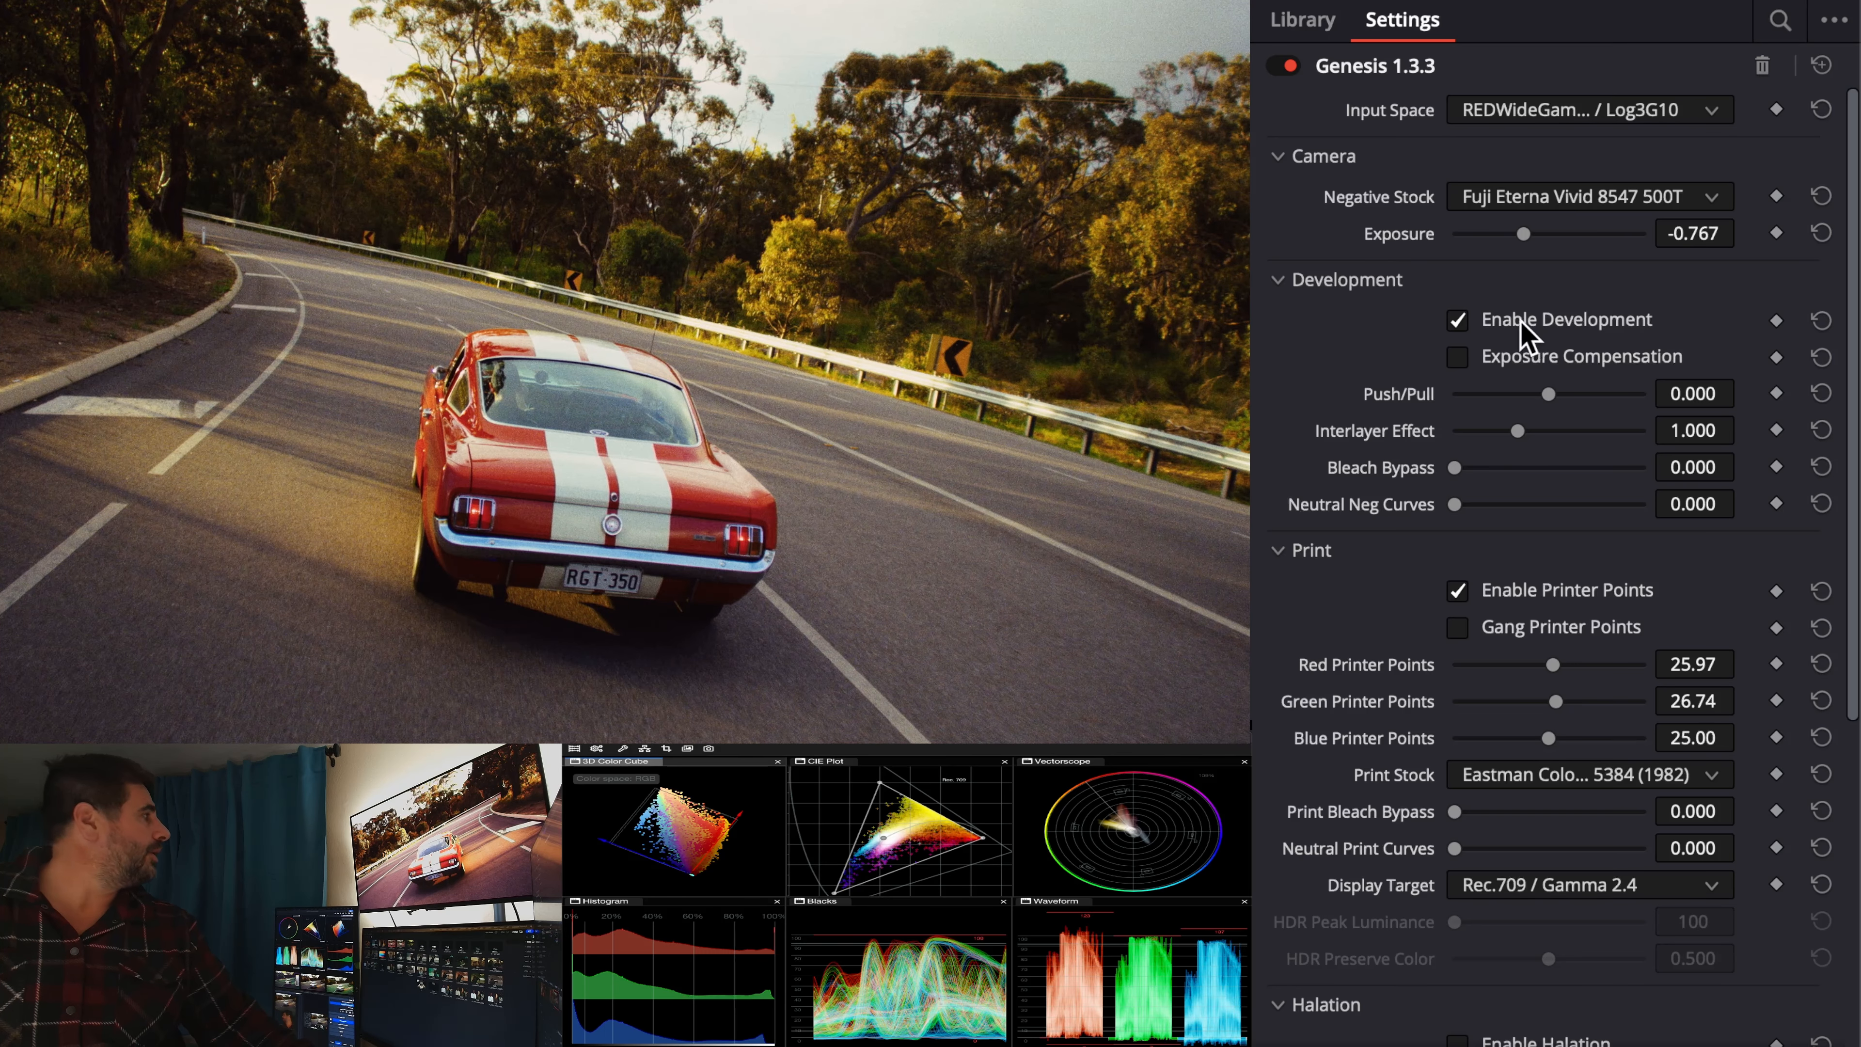
- Try the 16mm Grain Film Gauge in Genesis and set it back to 35mm
scroll(1515, 330, down, 6)
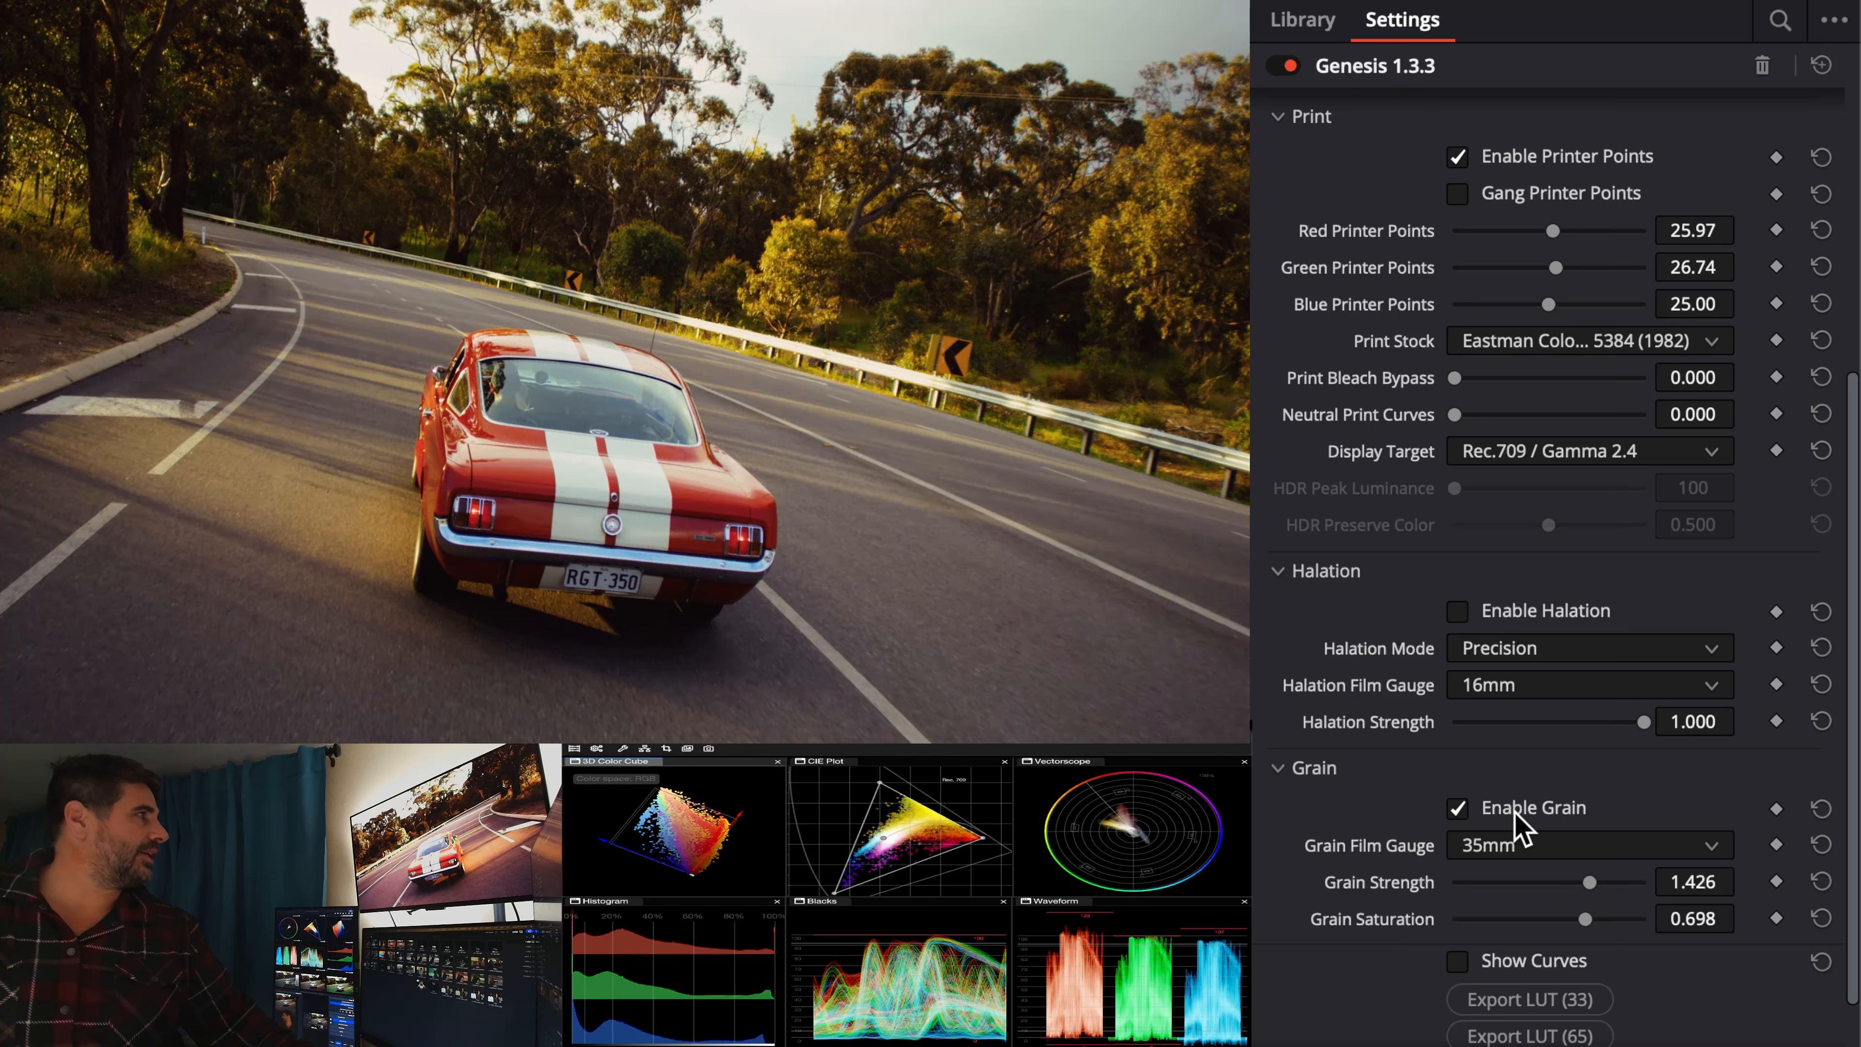
click(1542, 852)
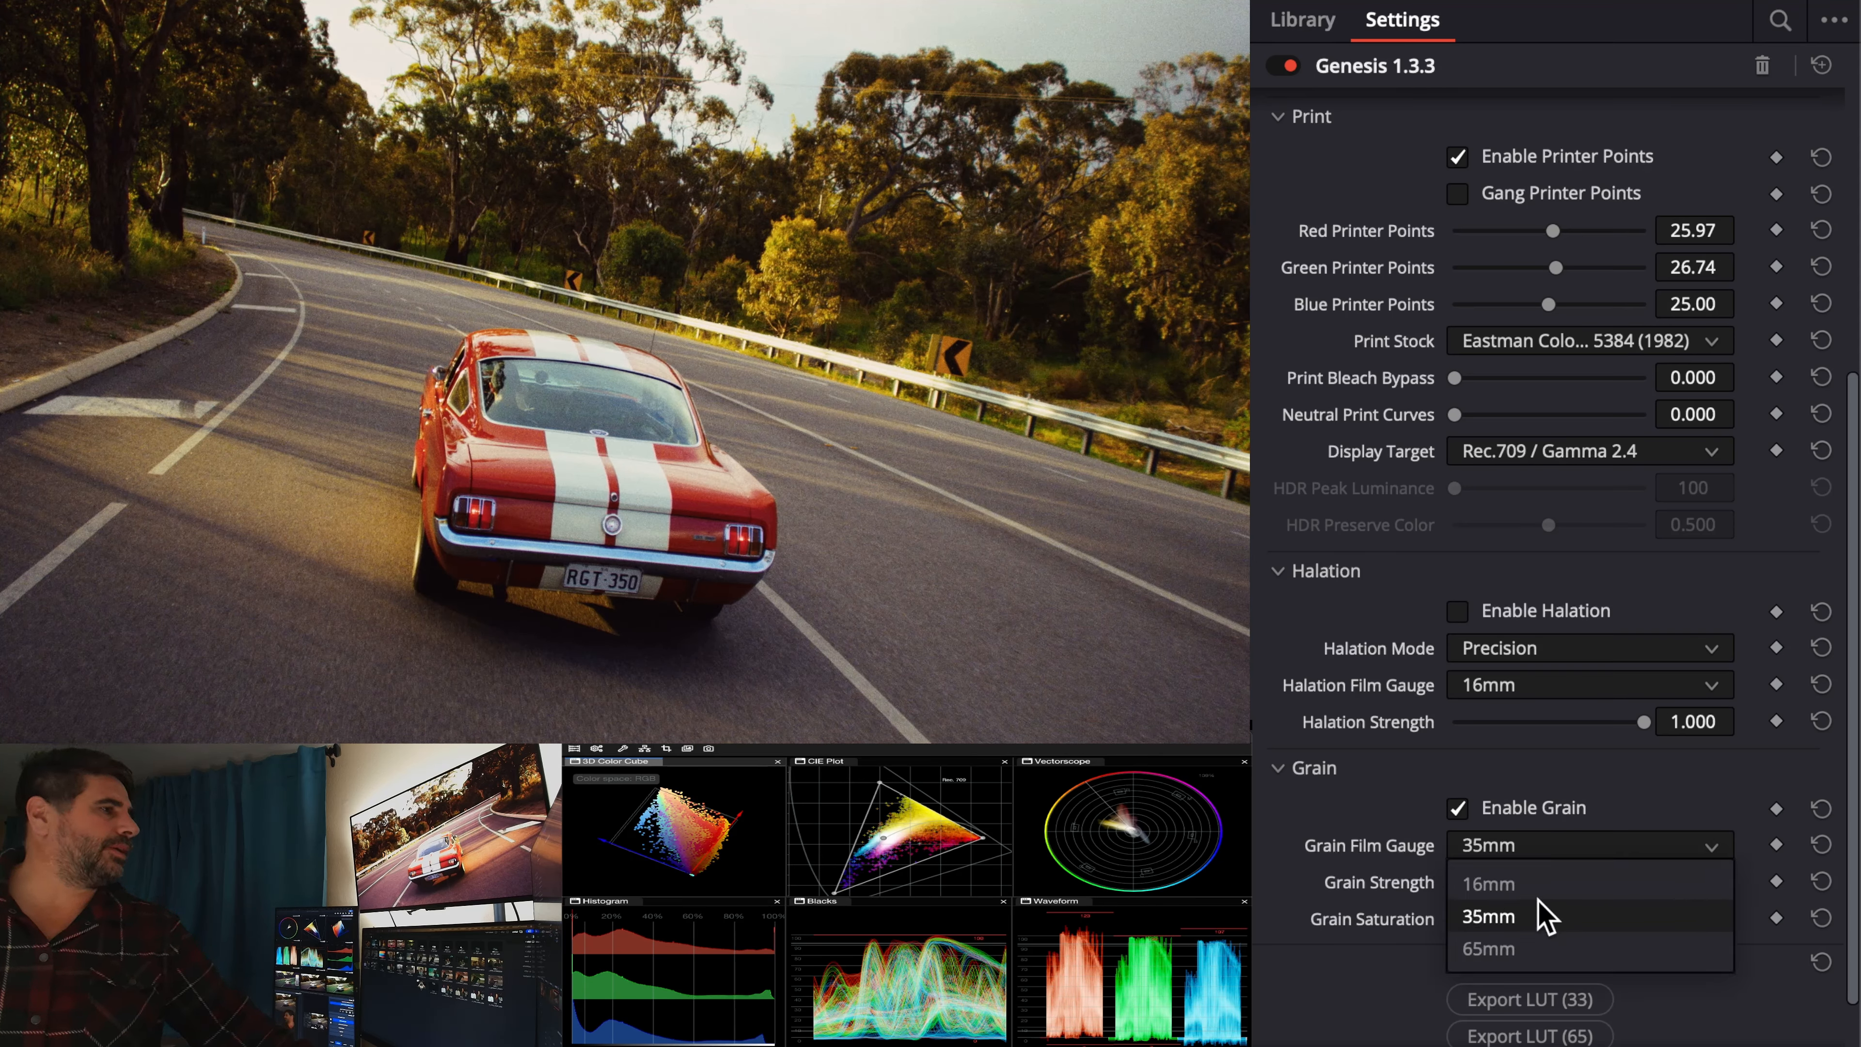
click(1539, 885)
click(1558, 848)
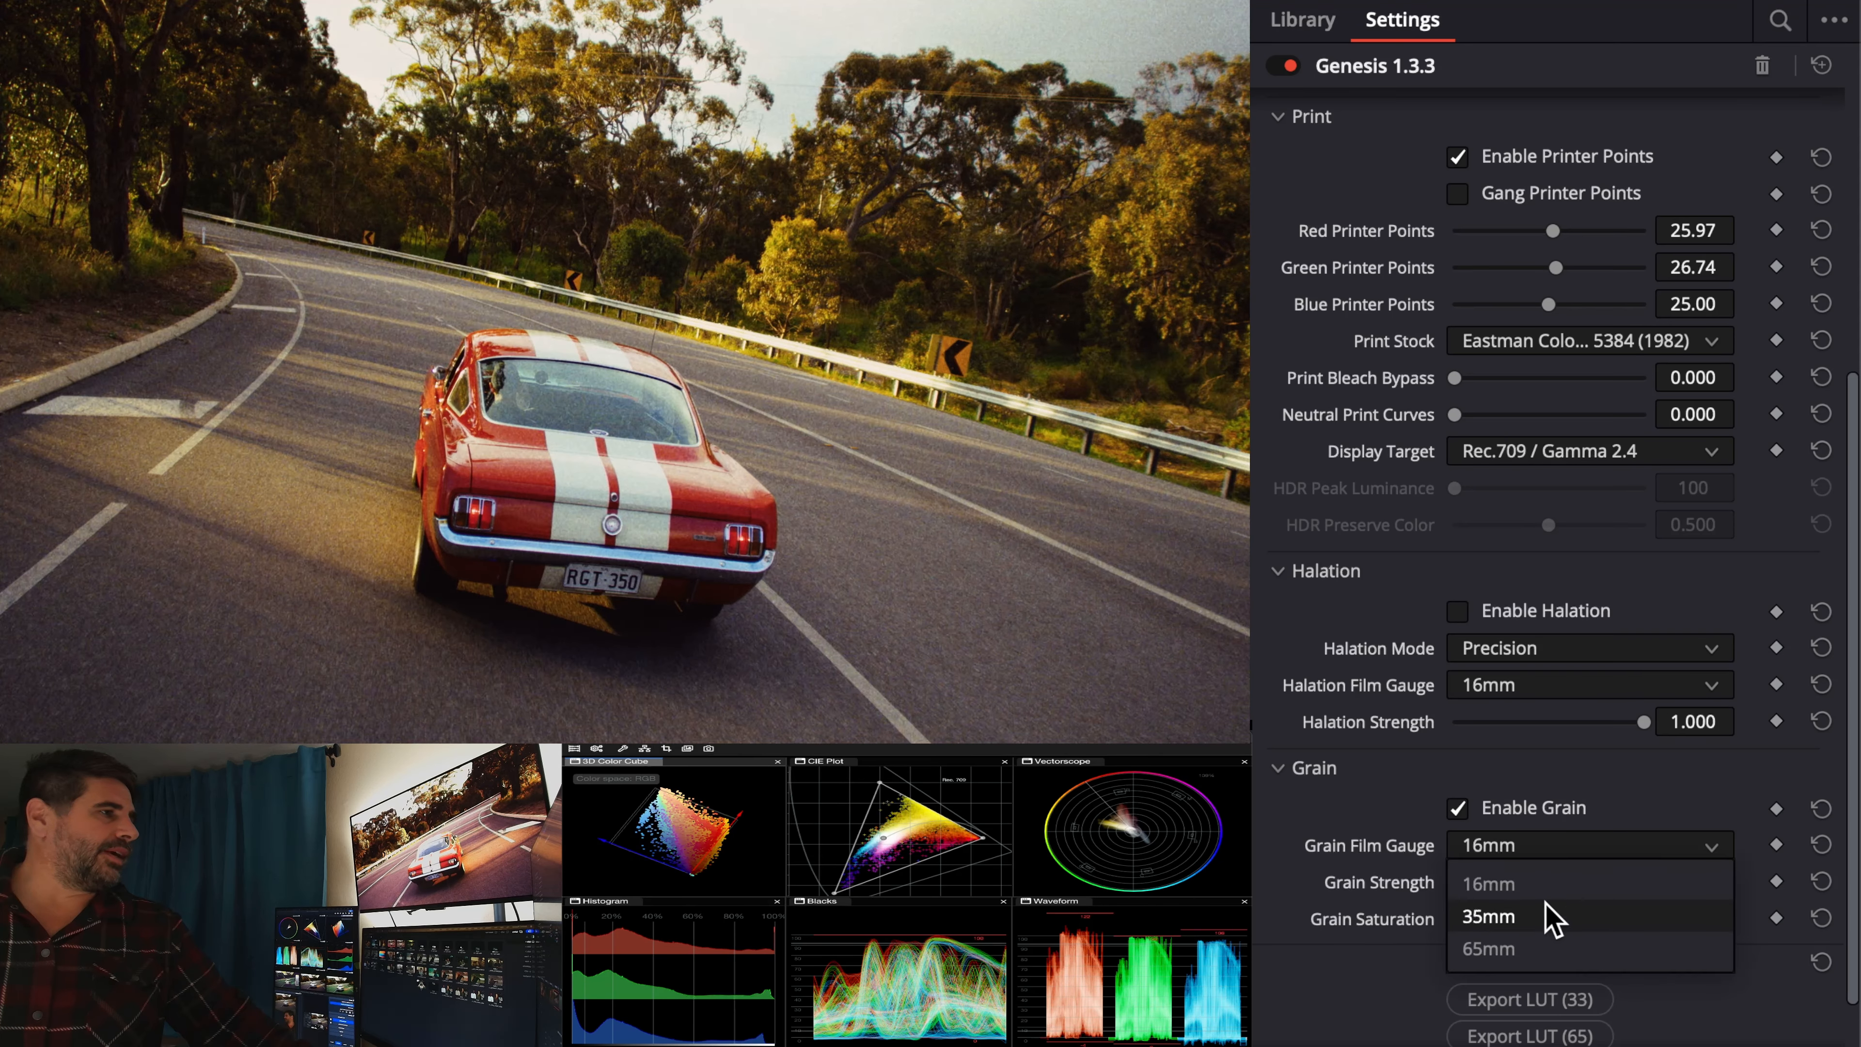
click(1548, 916)
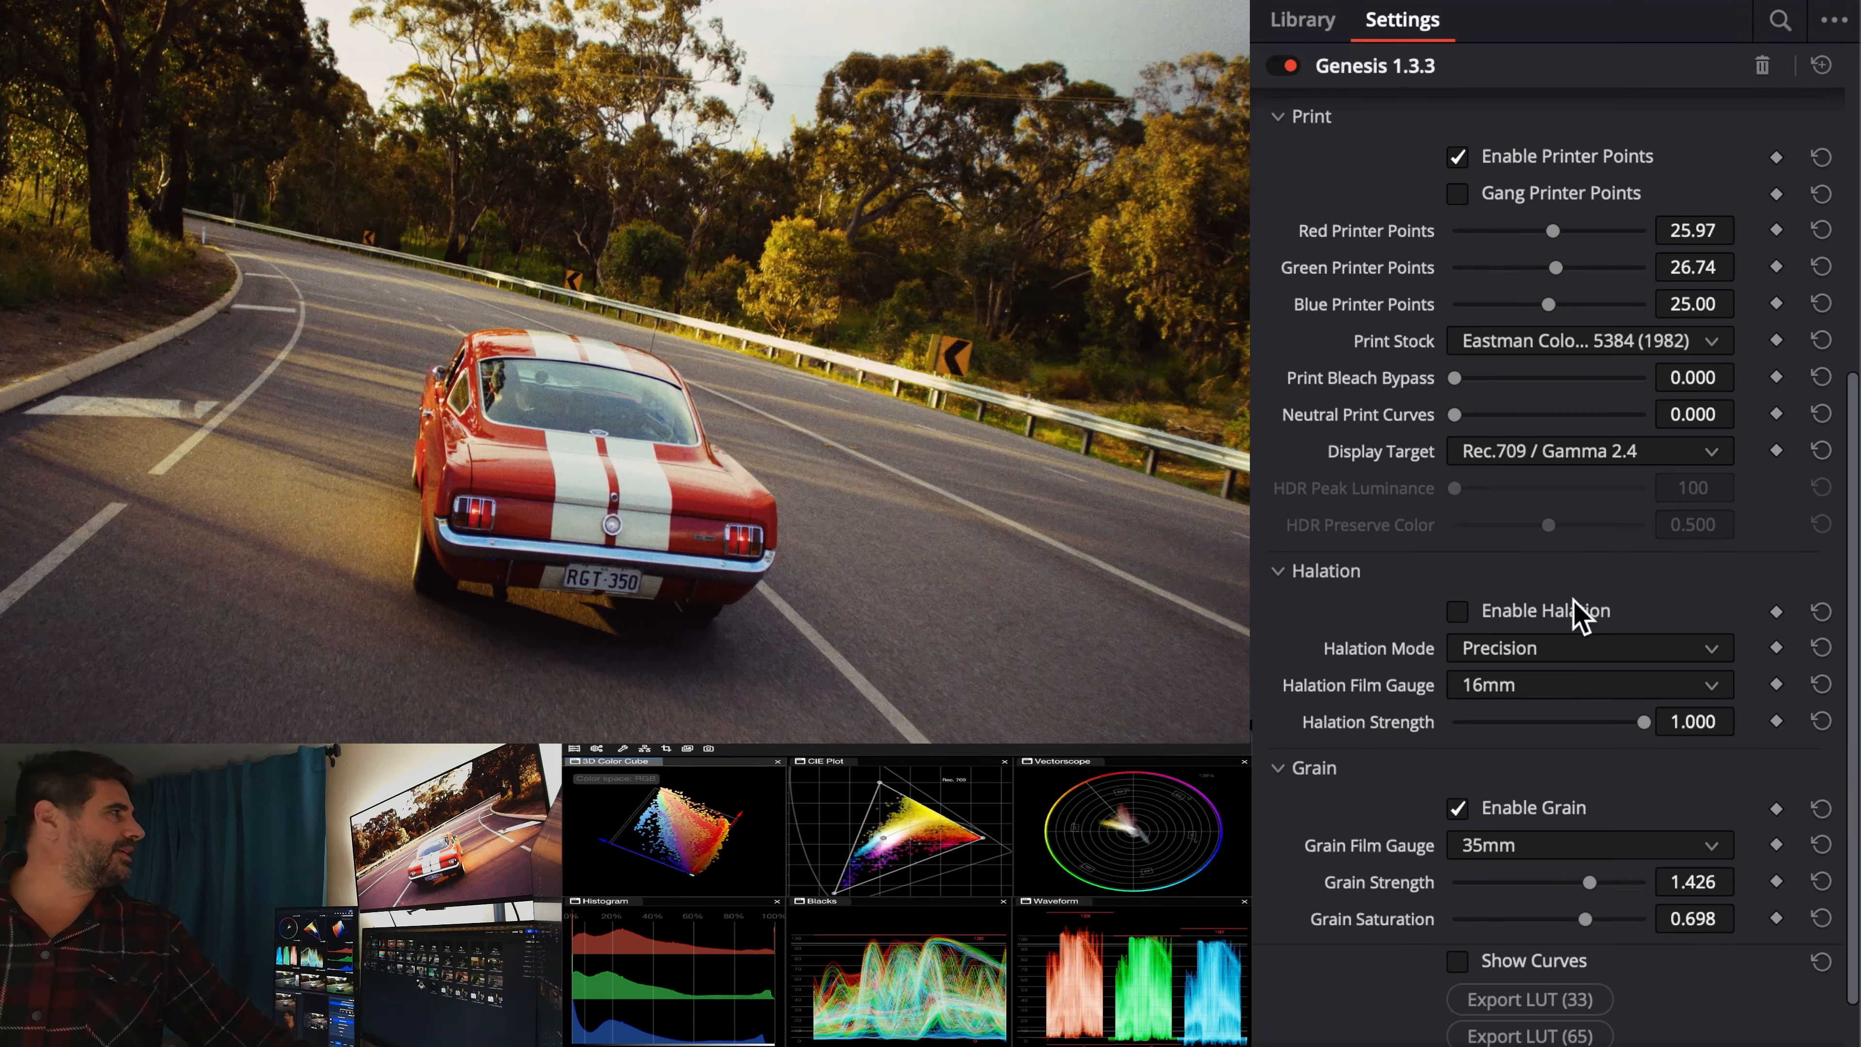
- Compare the image with and without Genesis halation, leaving Enable Halation off and Enable Printer Points on
click(1579, 613)
click(1579, 613)
click(1579, 612)
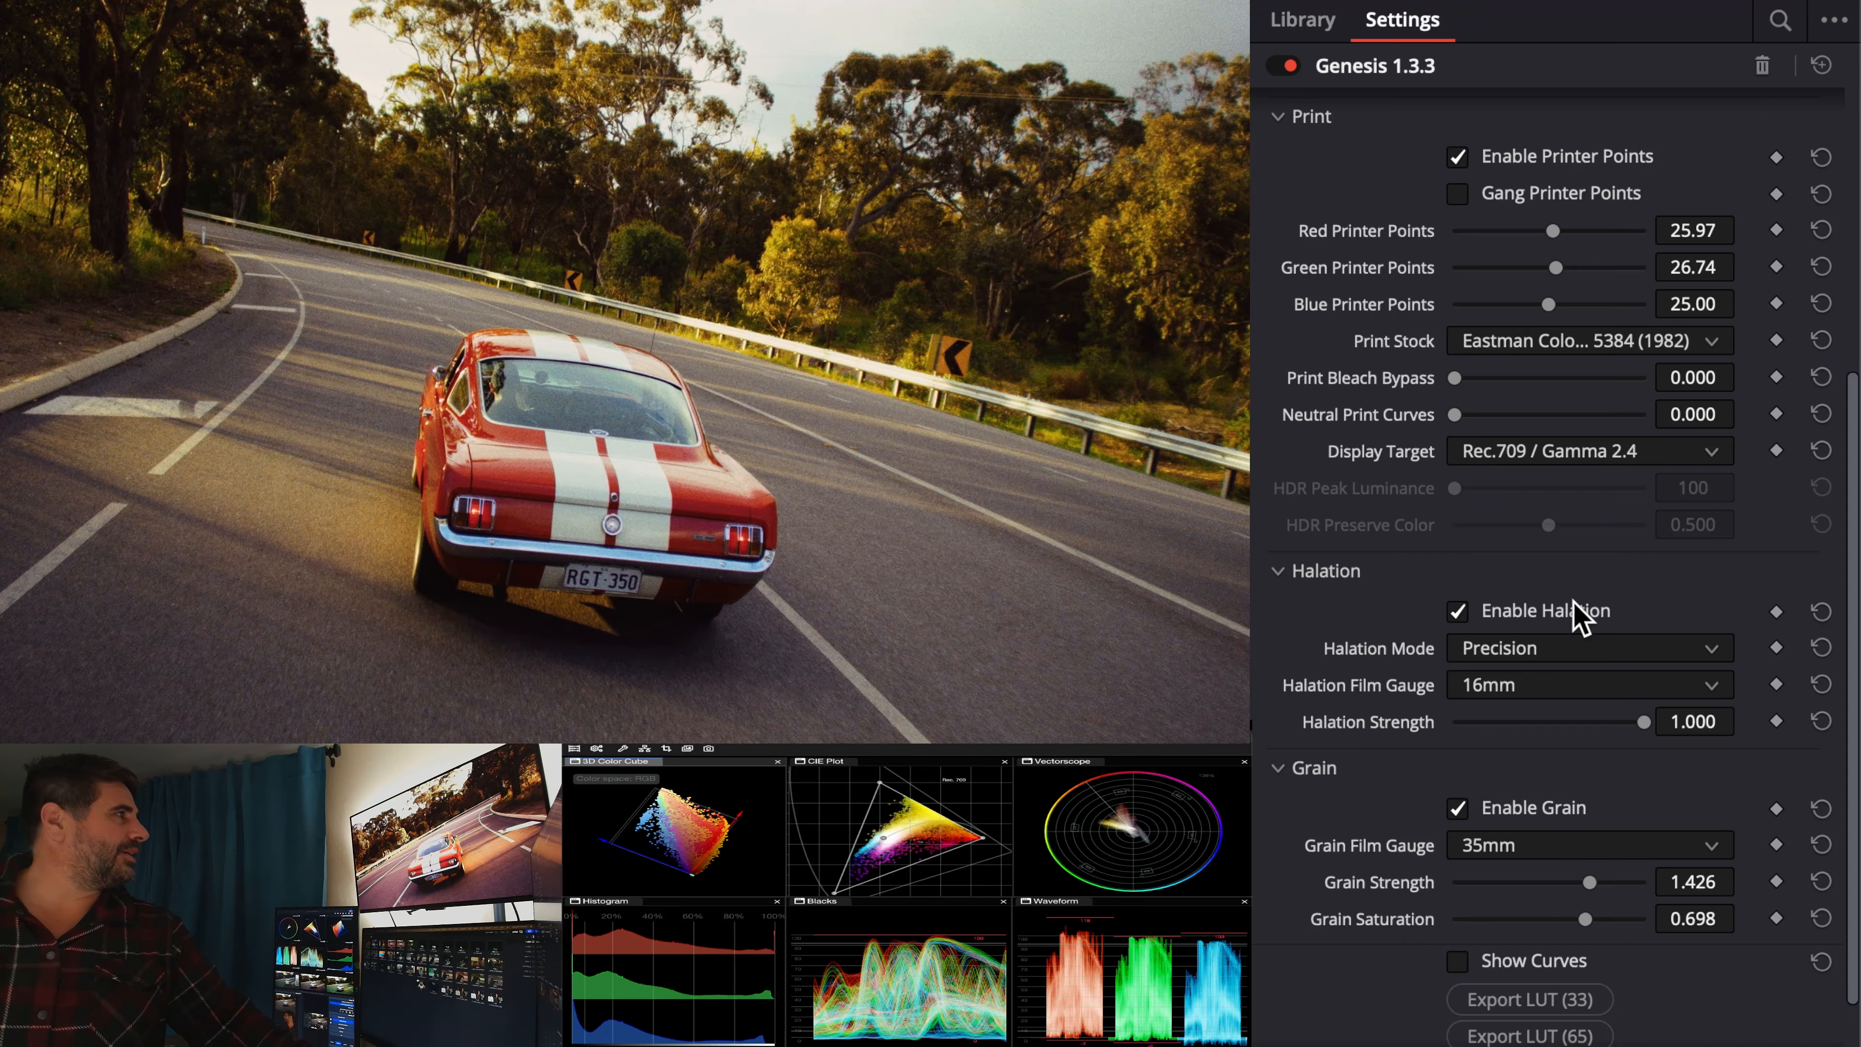
click(1574, 606)
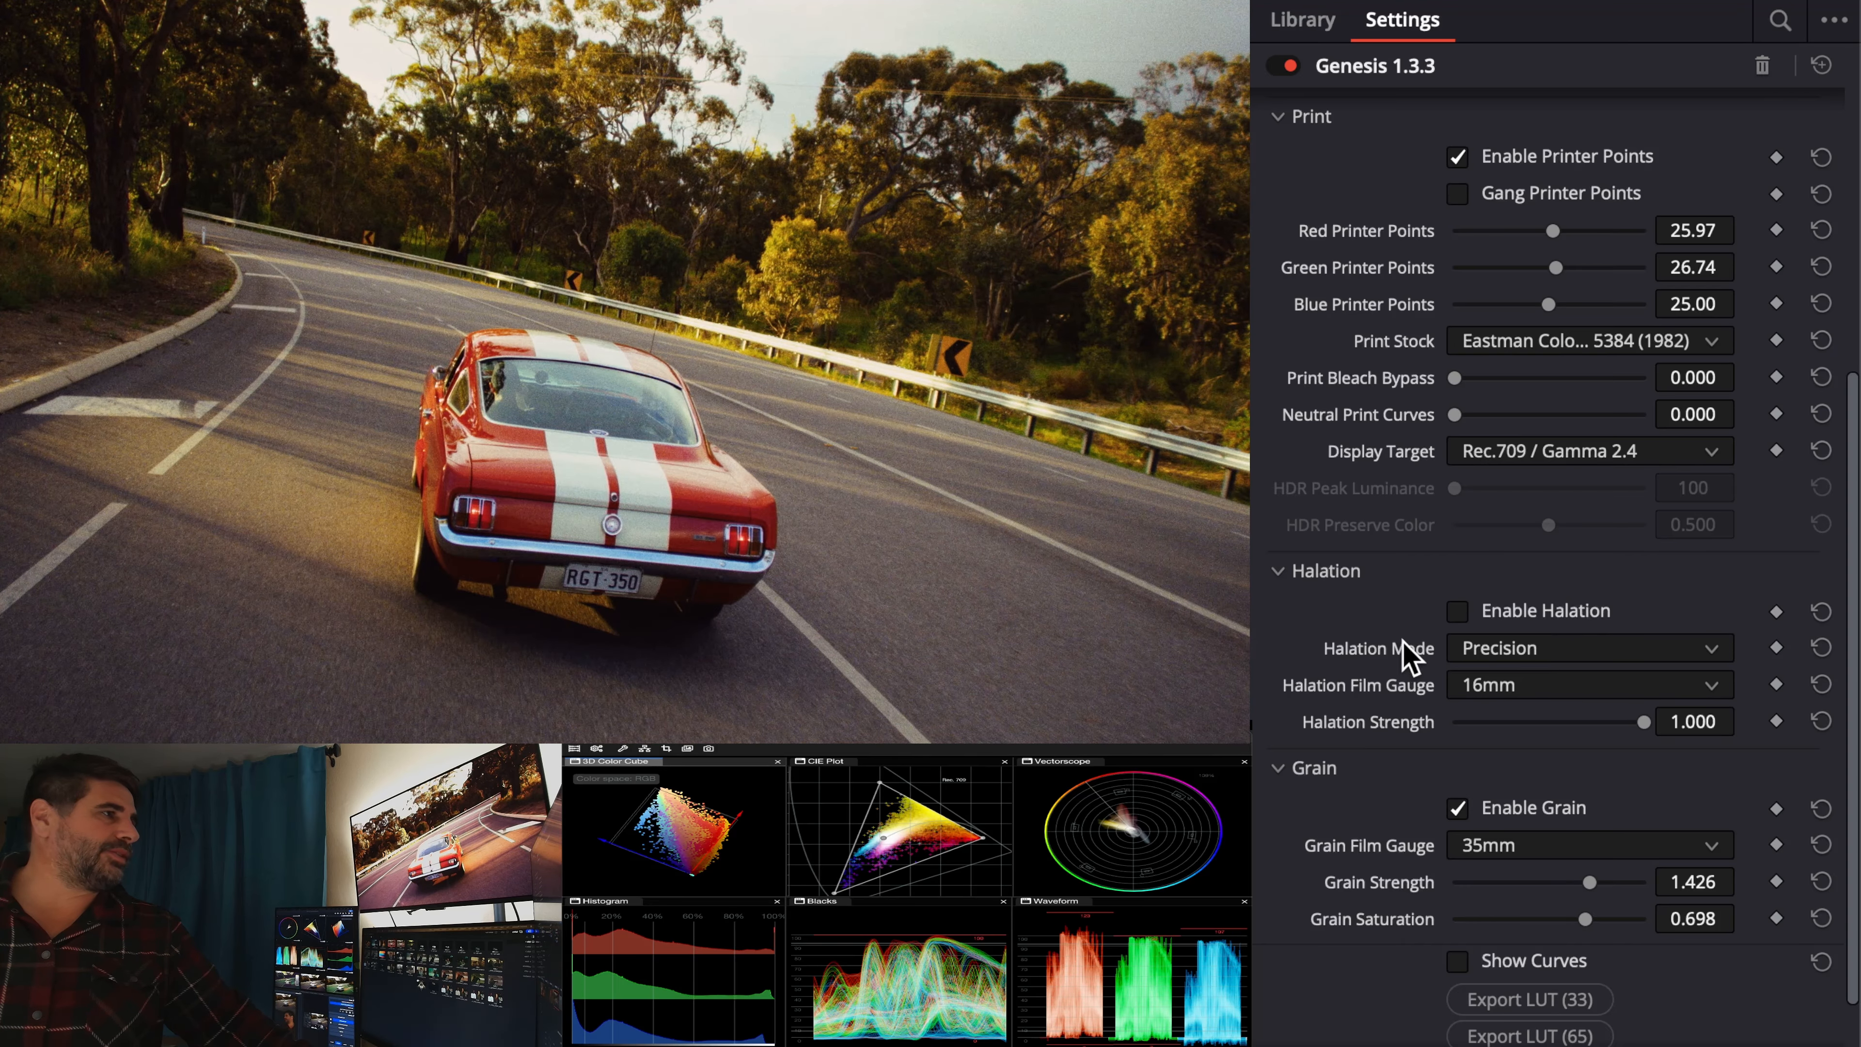
scroll(1410, 660, up, 5)
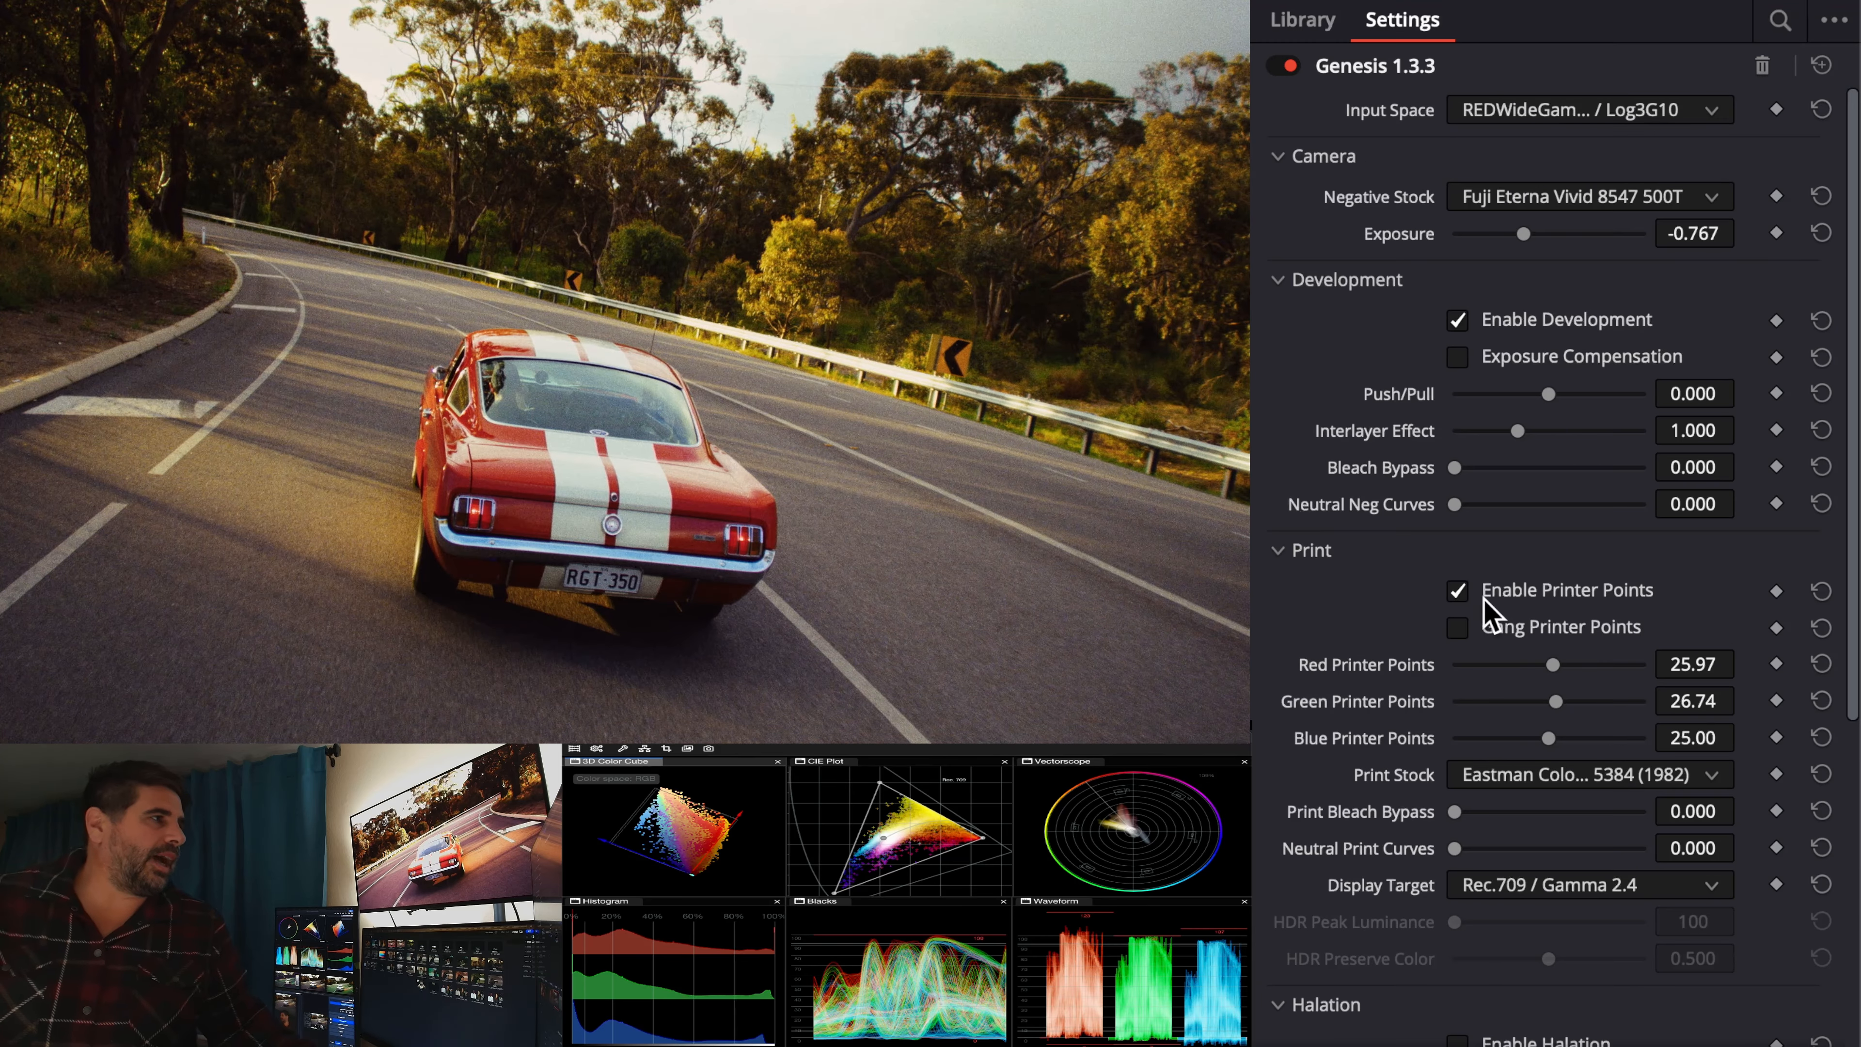
click(1456, 593)
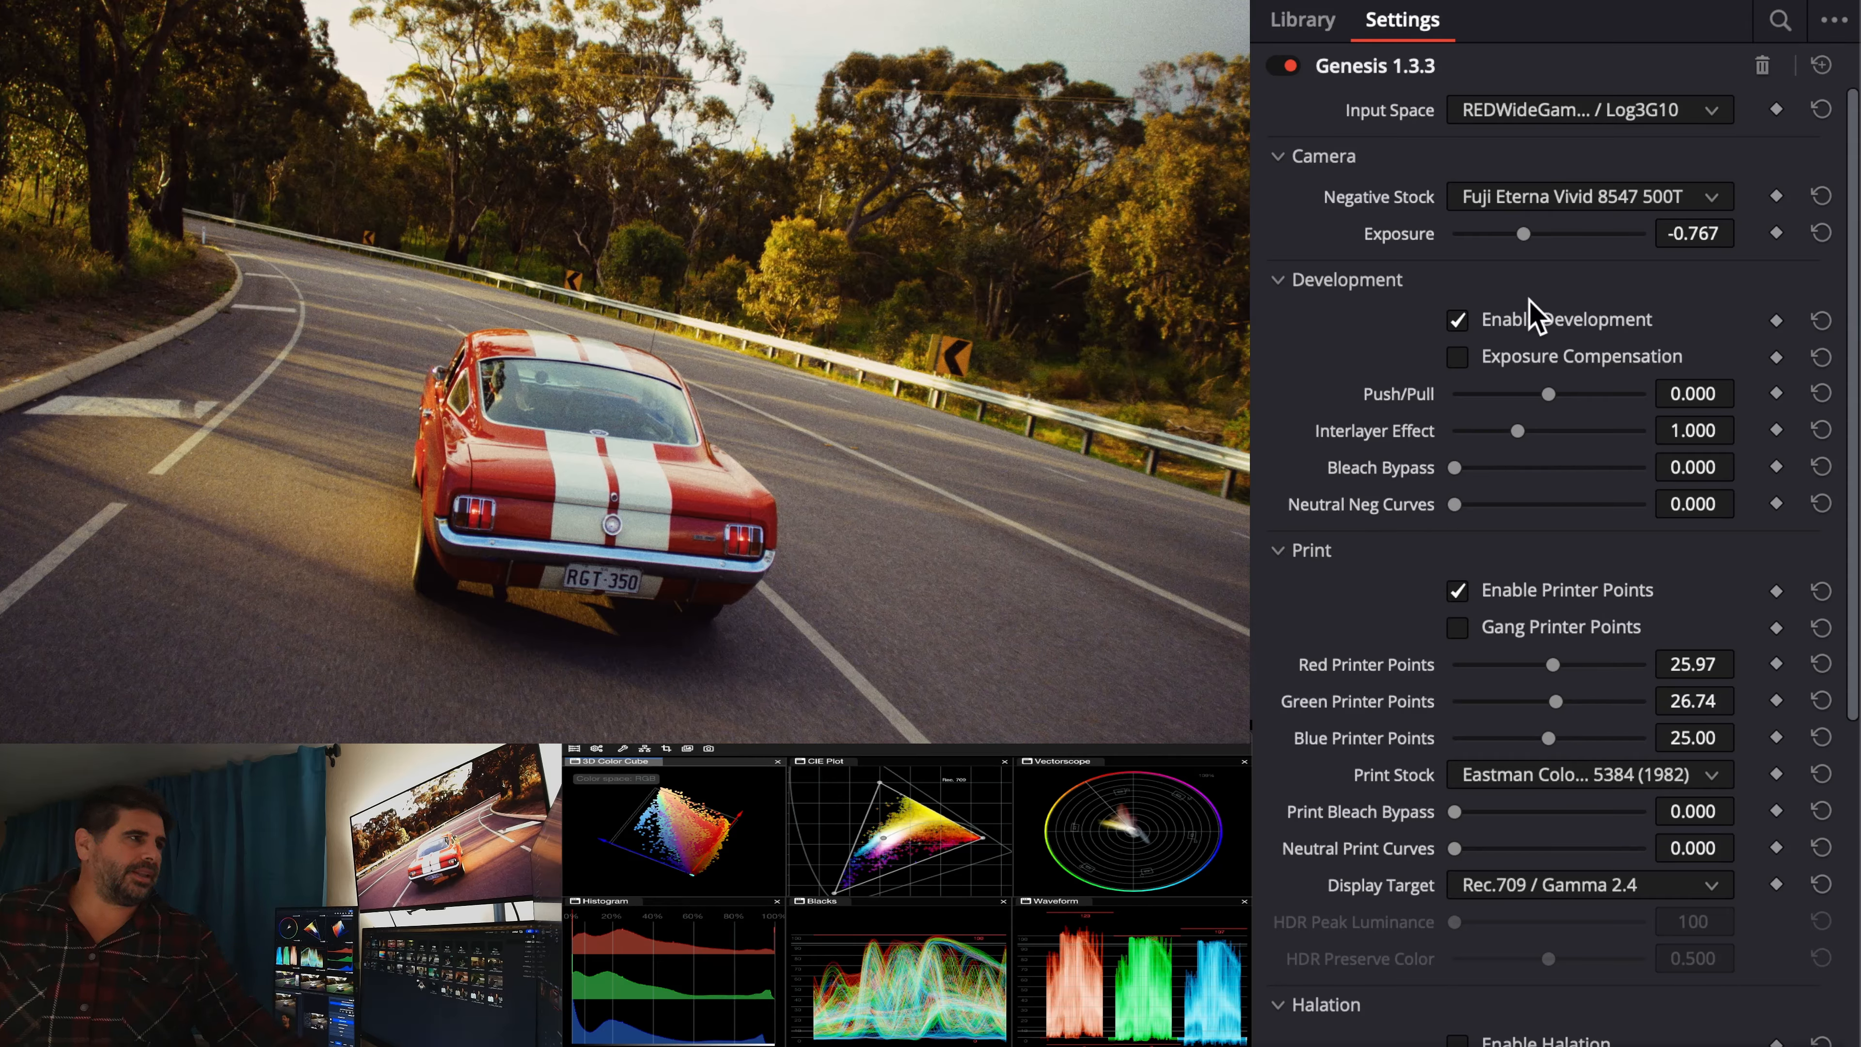
- Try the negative stocks Eastman ECN-I 5251 50T, Kodak Vision3 5207 250D and Kodak Vision2 5201 50D in Genesis
click(1550, 194)
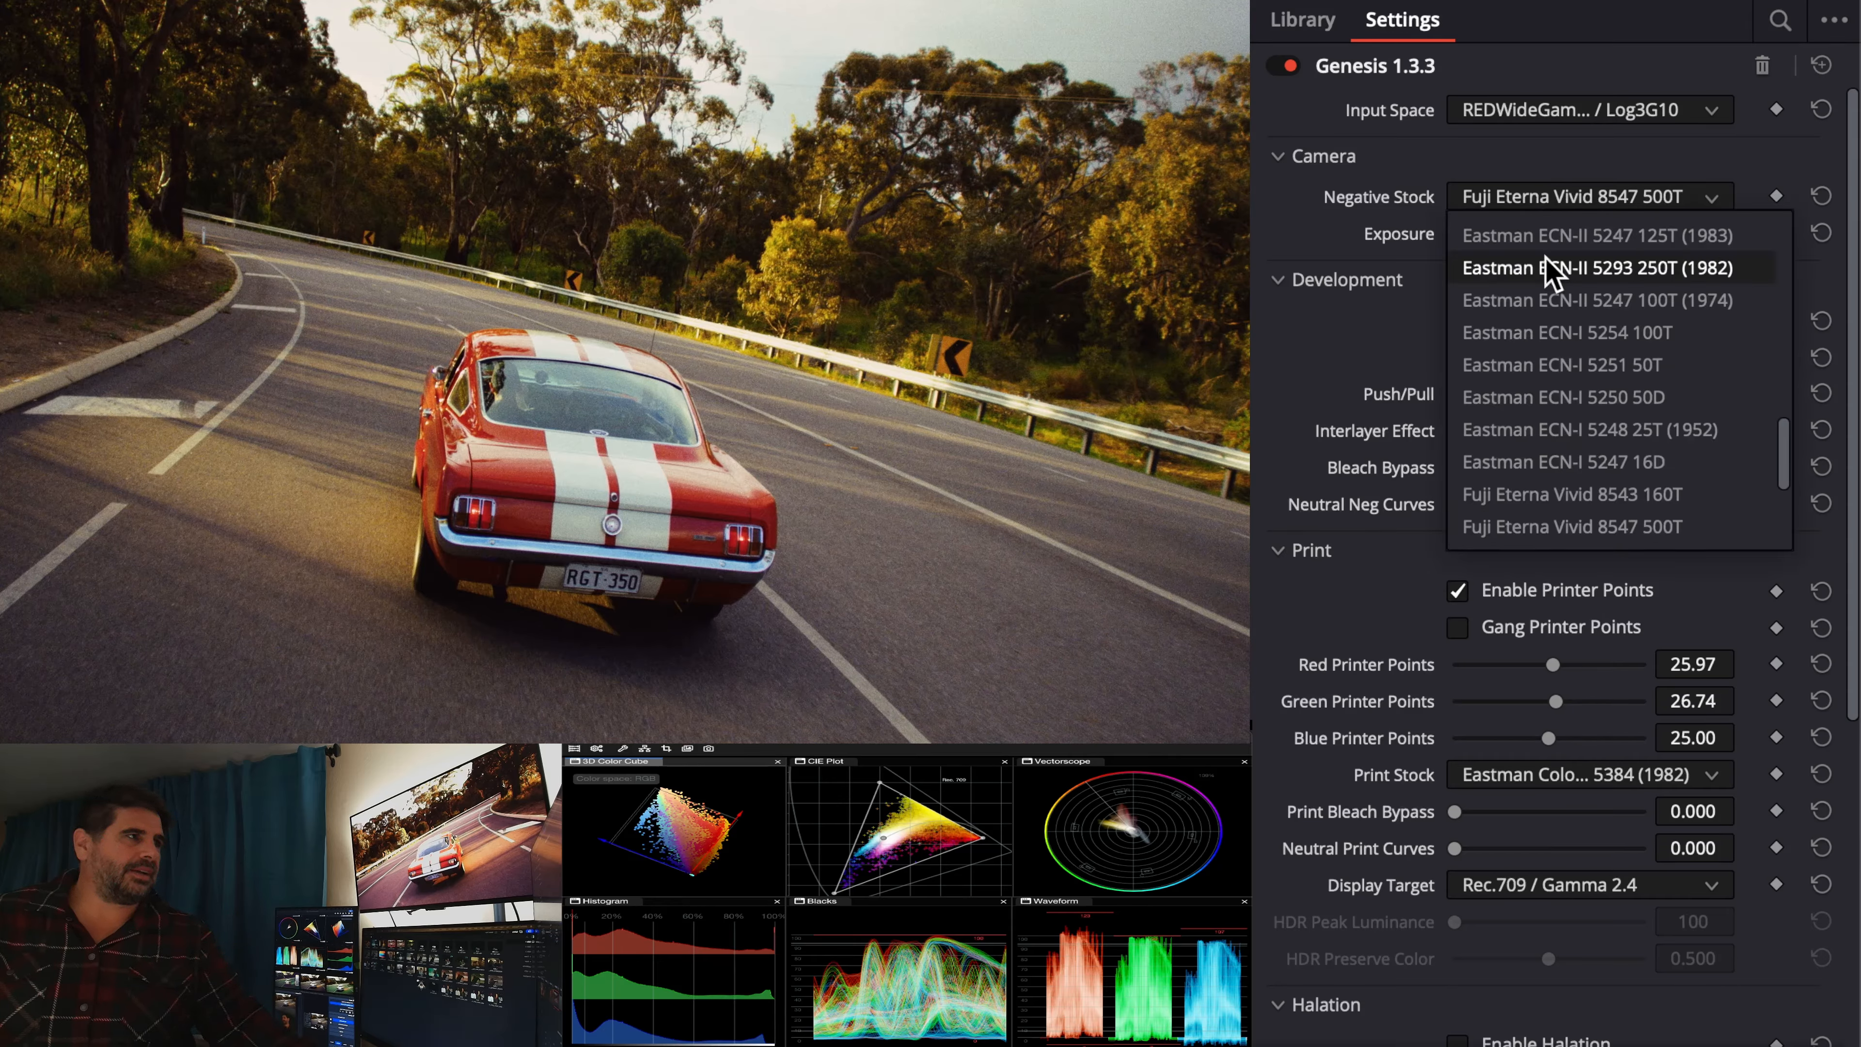
click(1531, 365)
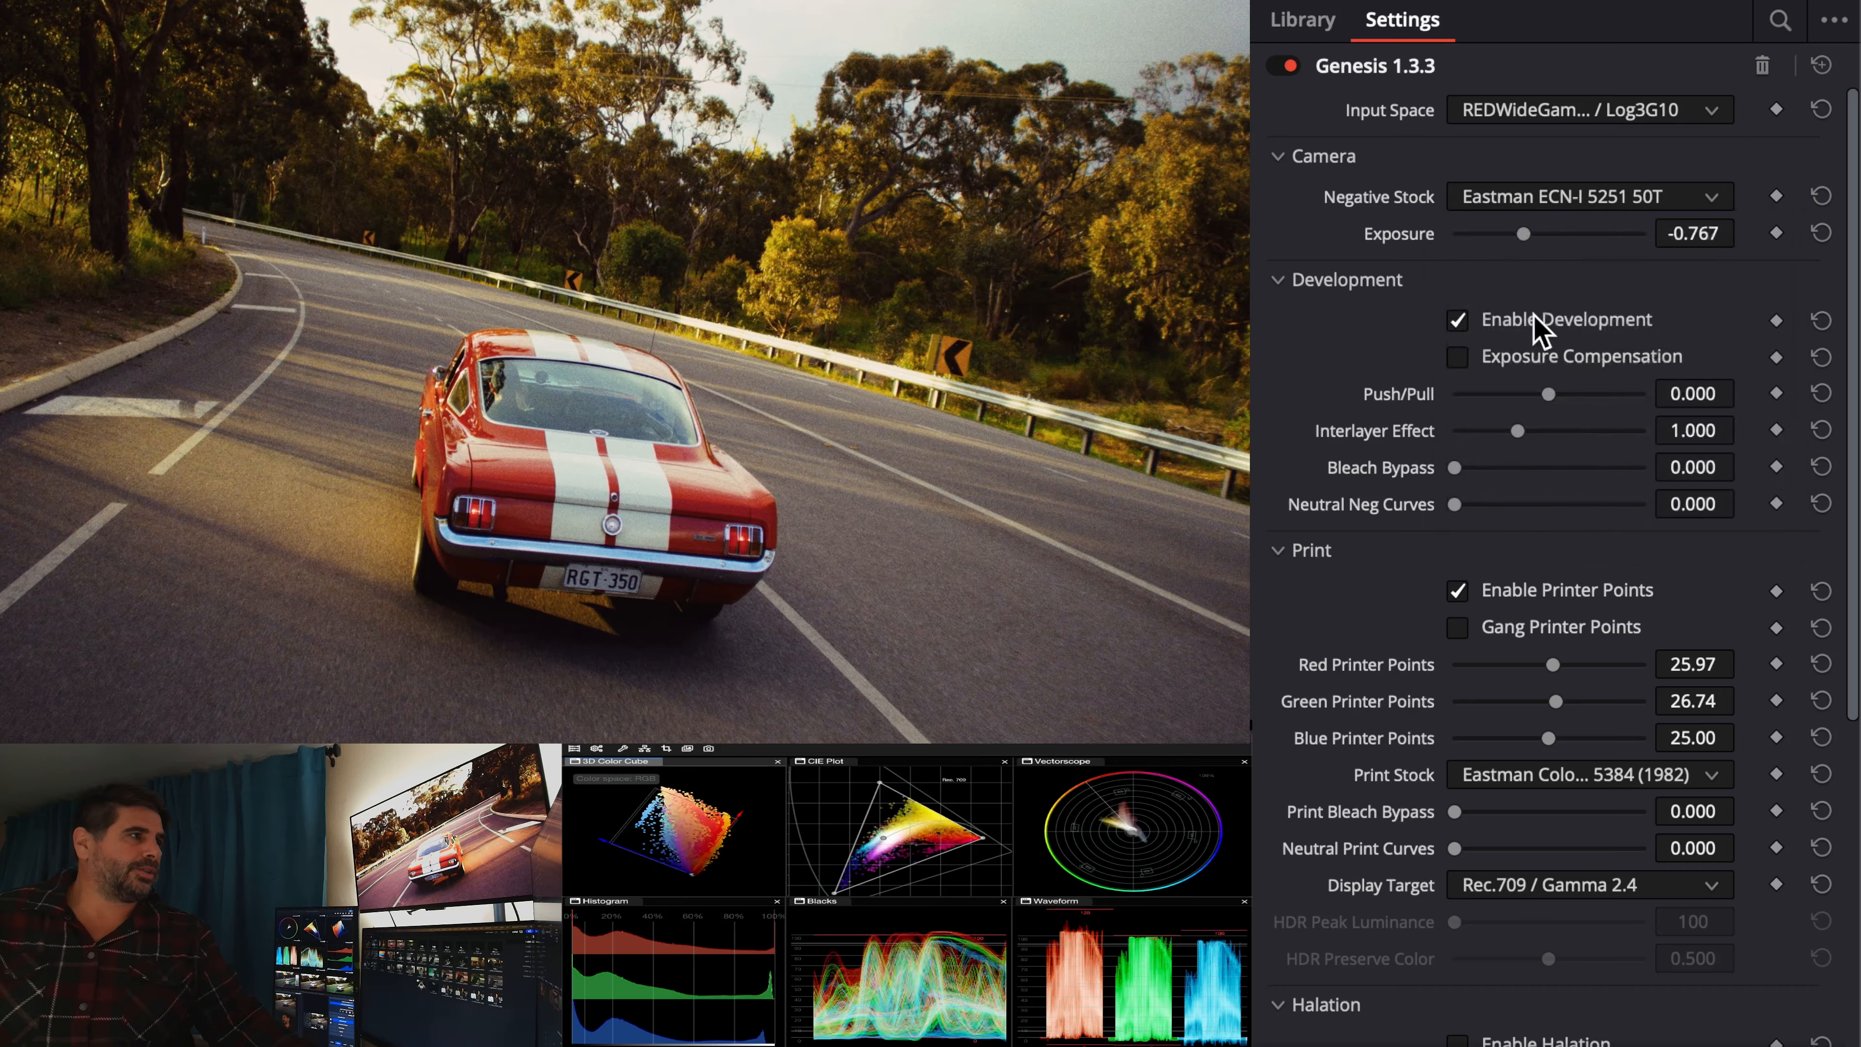
click(1565, 196)
scroll(1571, 303, up, 10)
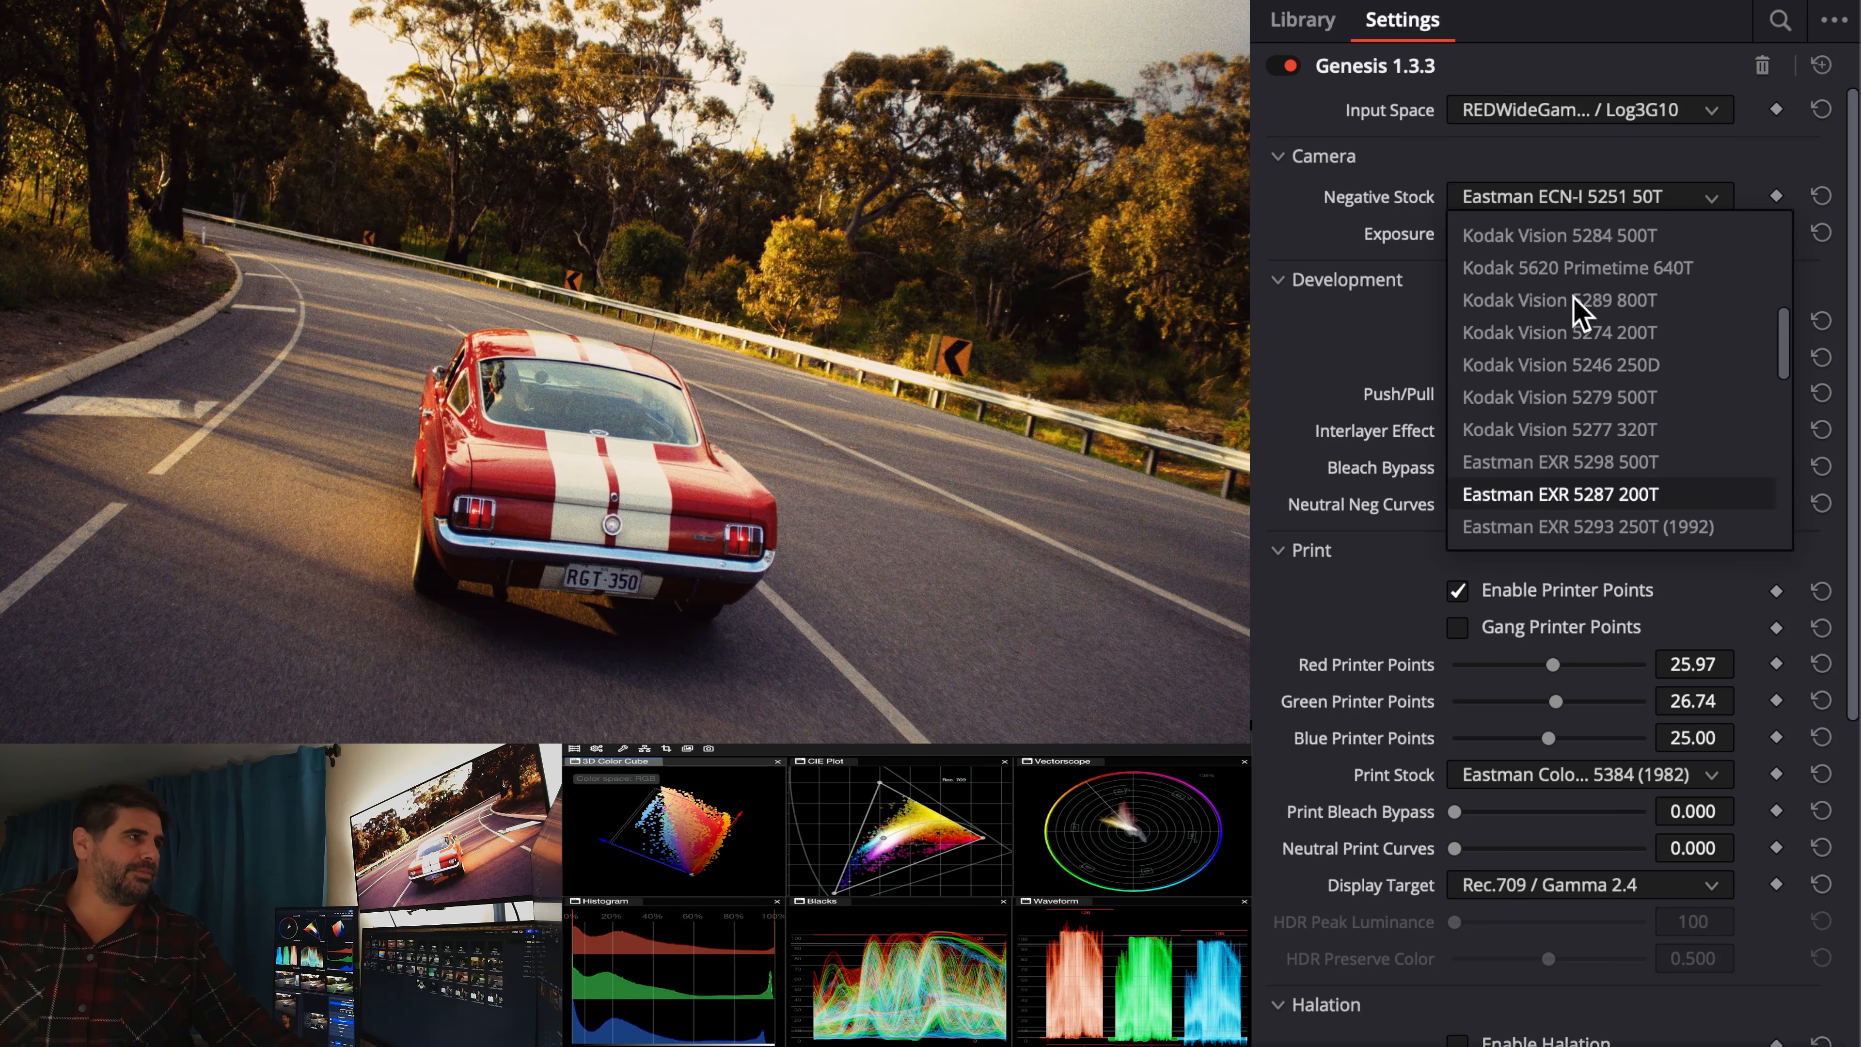
click(1575, 300)
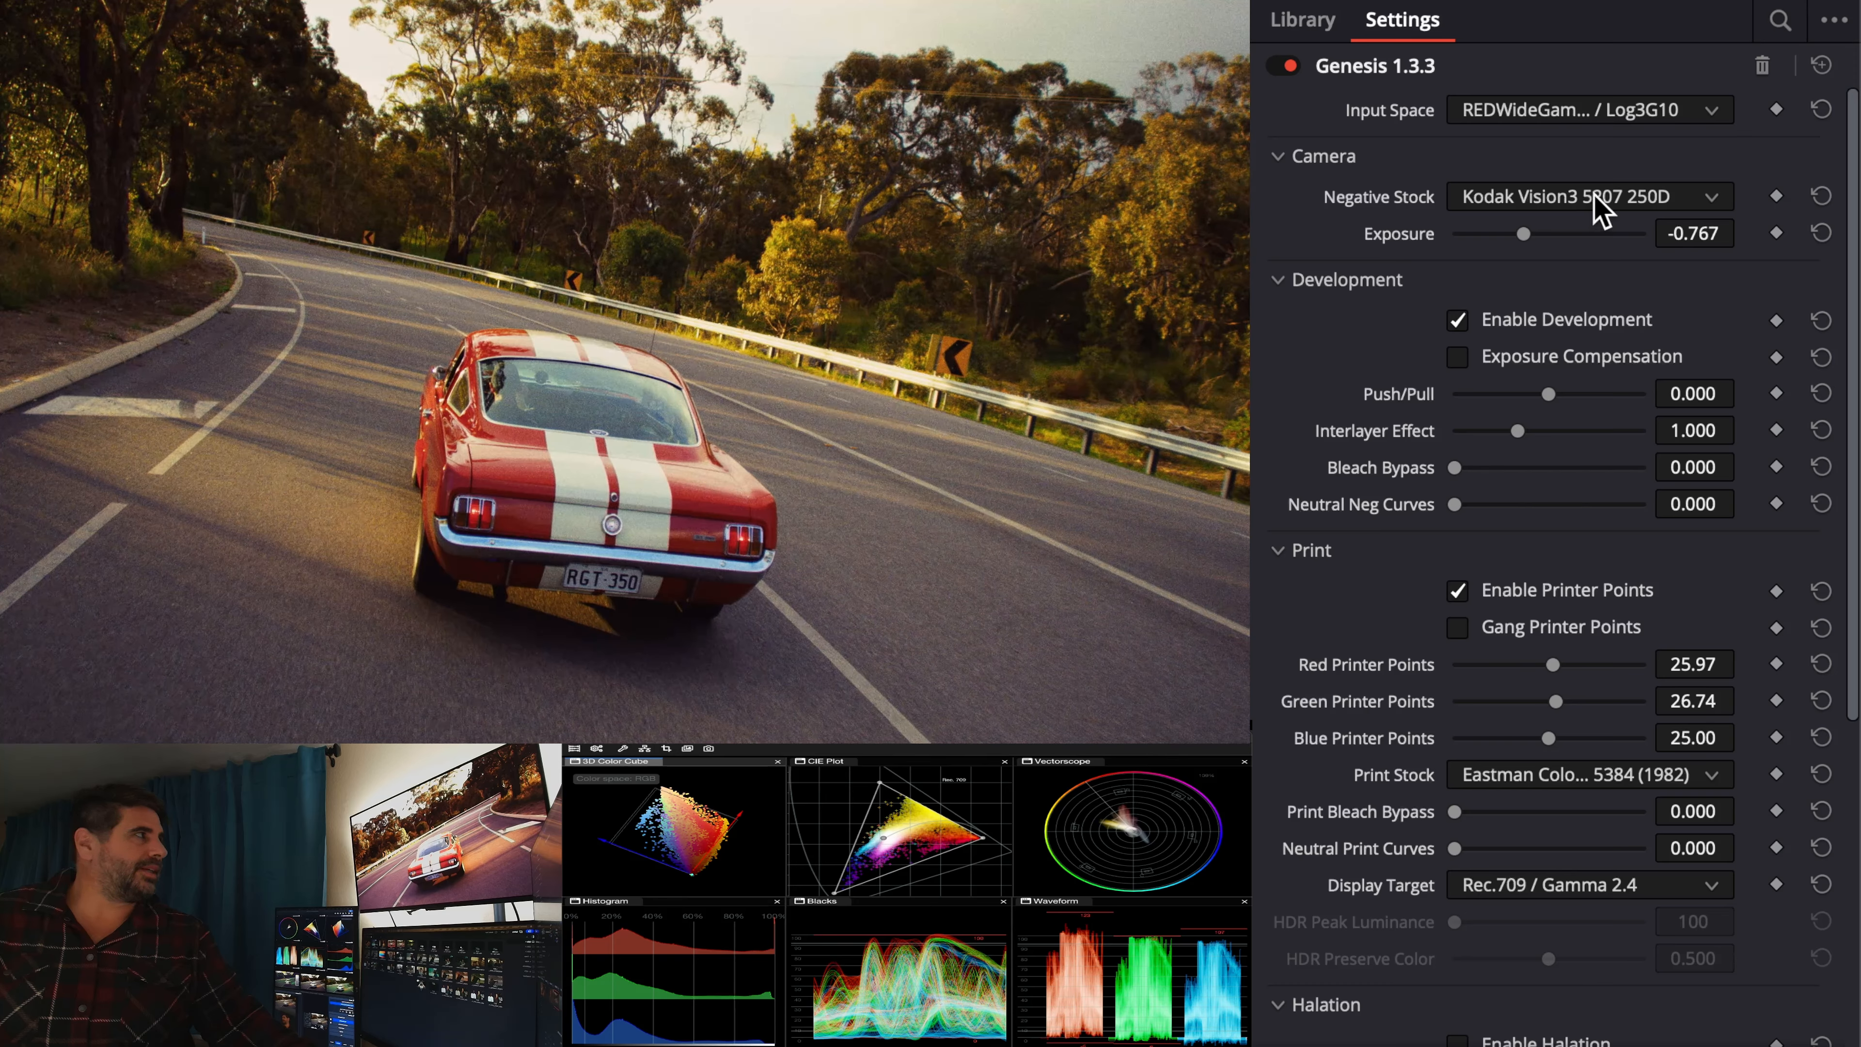
click(1598, 196)
click(1603, 397)
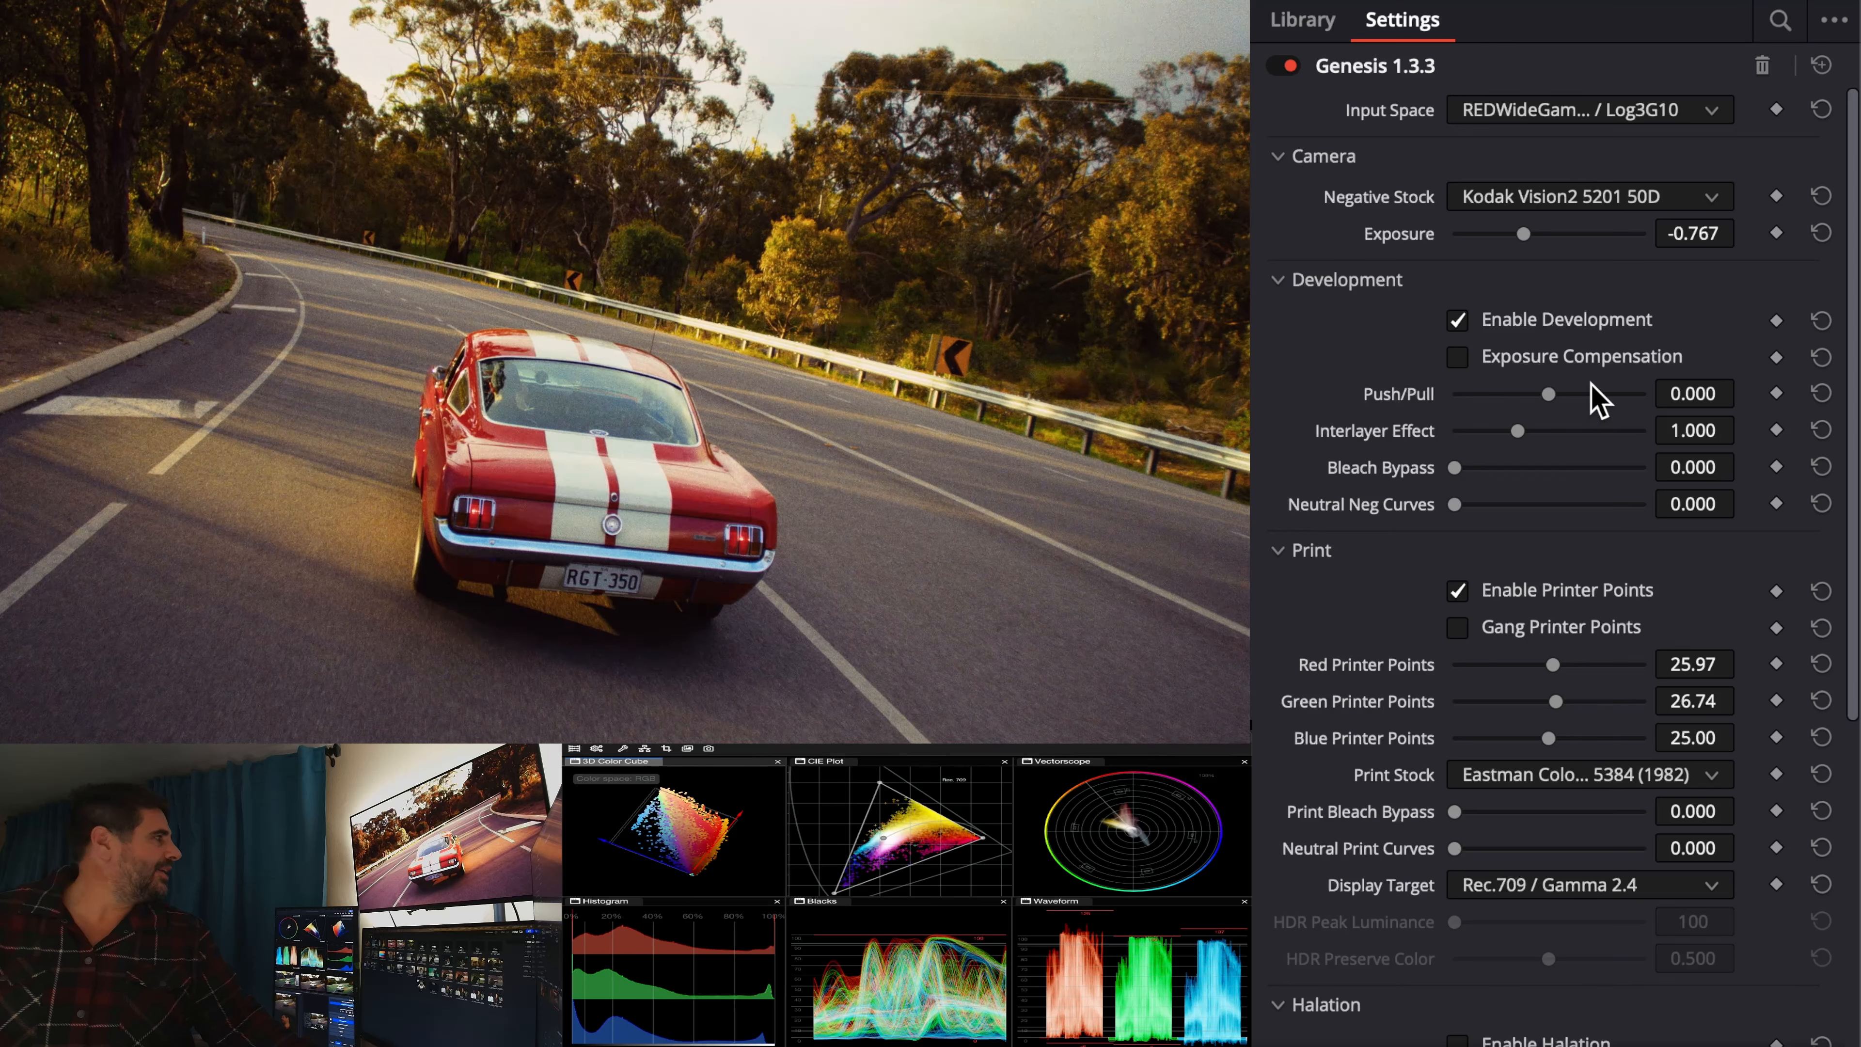
- Try Fuji Reala 8592 500D as the Genesis negative stock and browse the other stocks without choosing another
click(1574, 198)
scroll(1592, 499, down, 8)
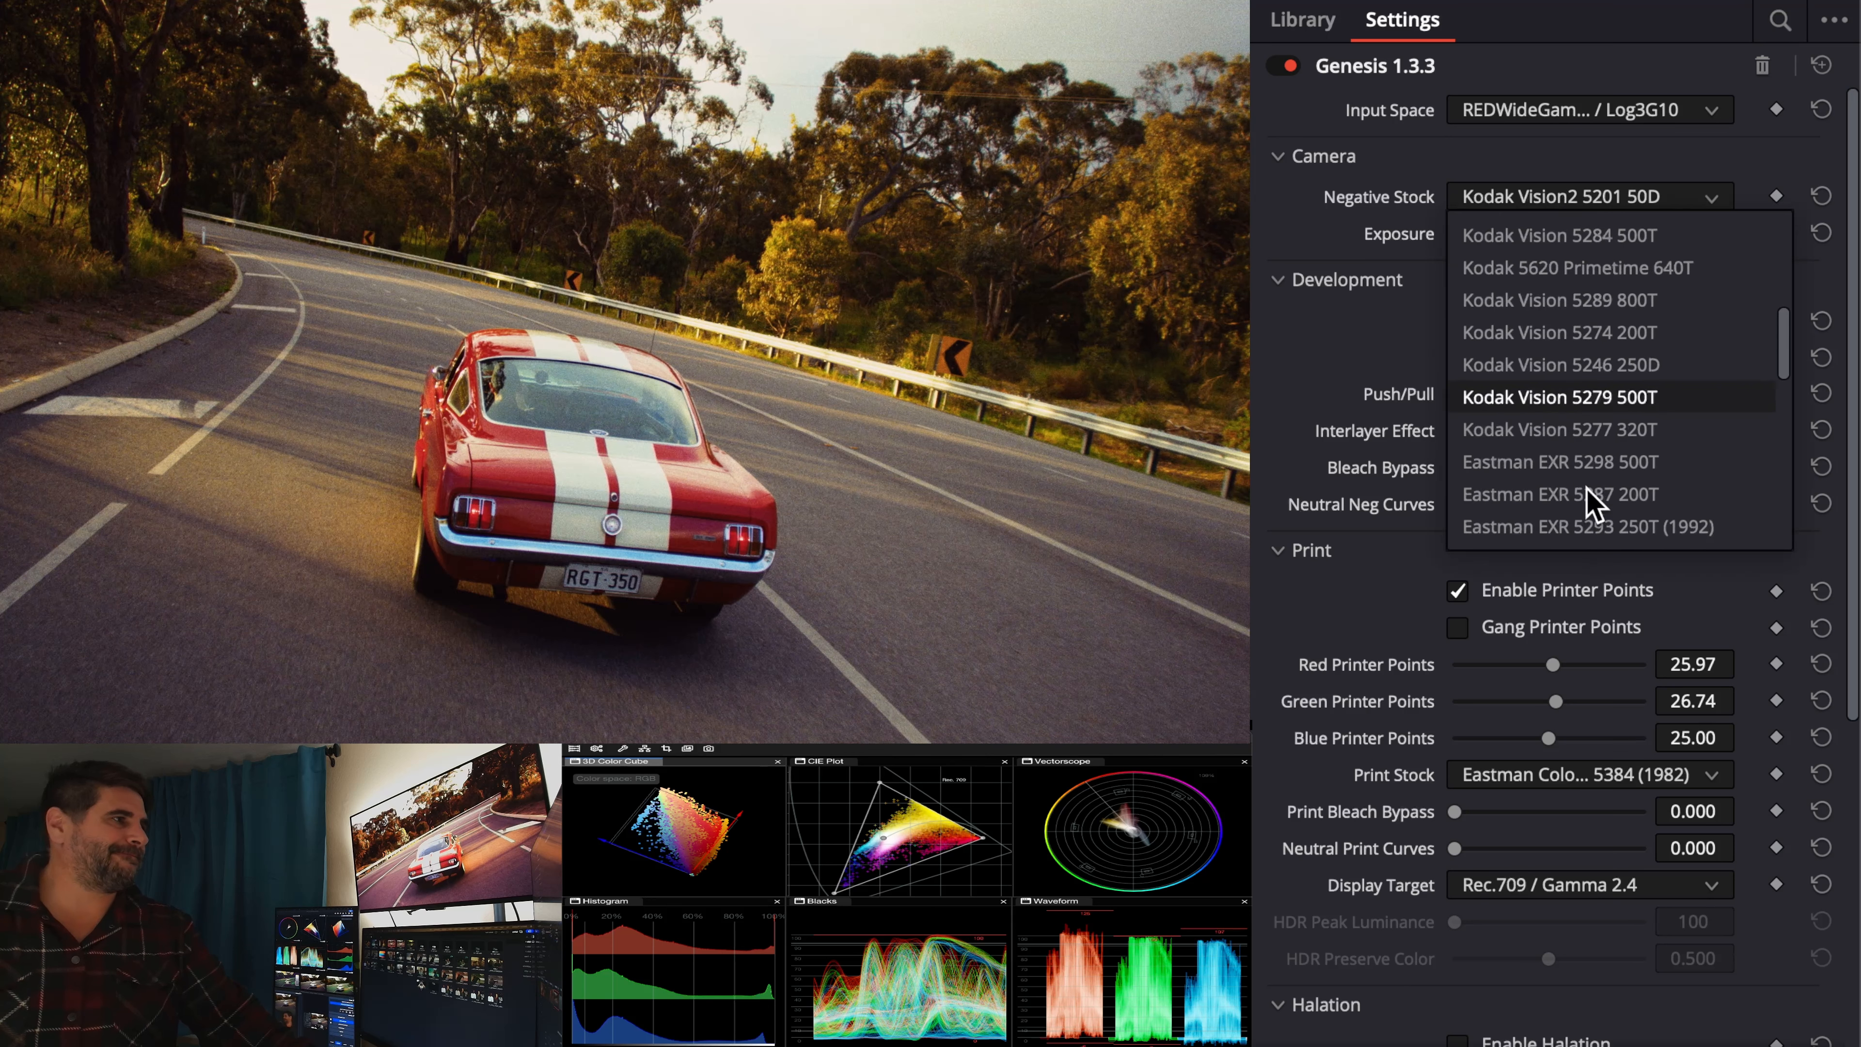
click(1590, 464)
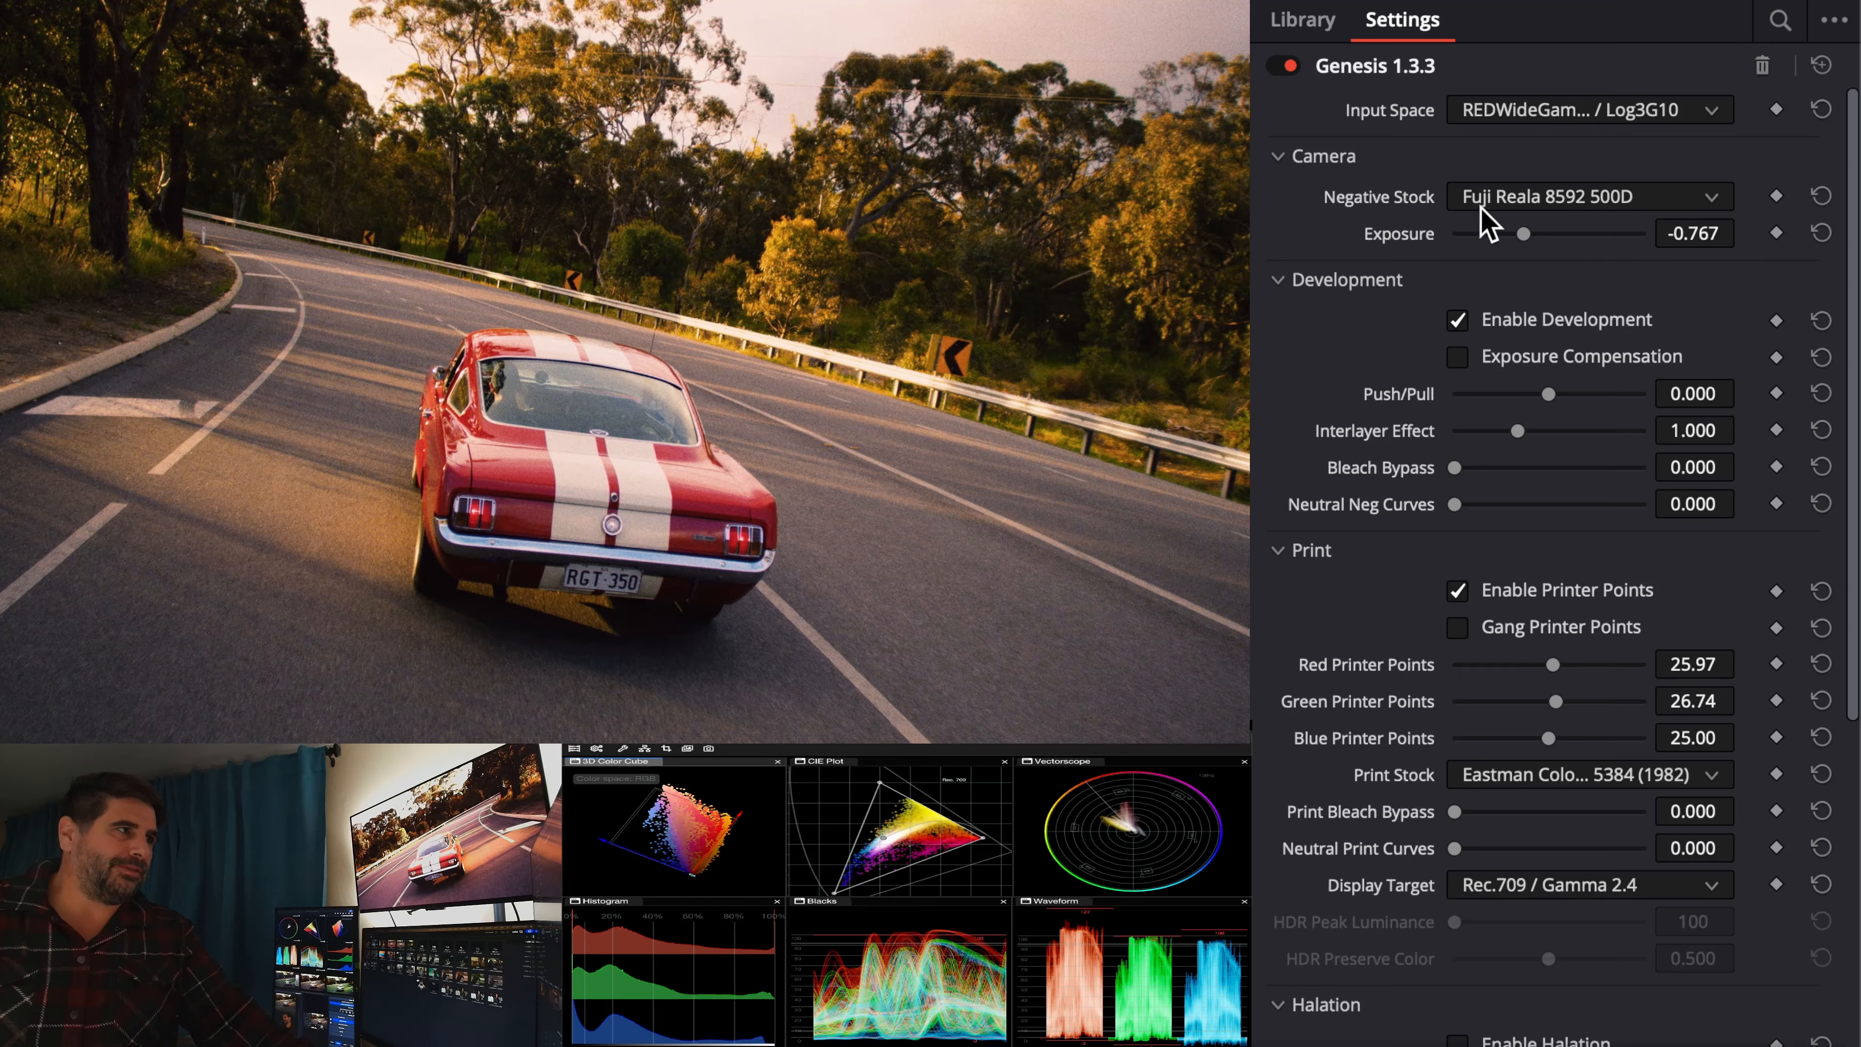
click(1583, 197)
scroll(1587, 227, up, 5)
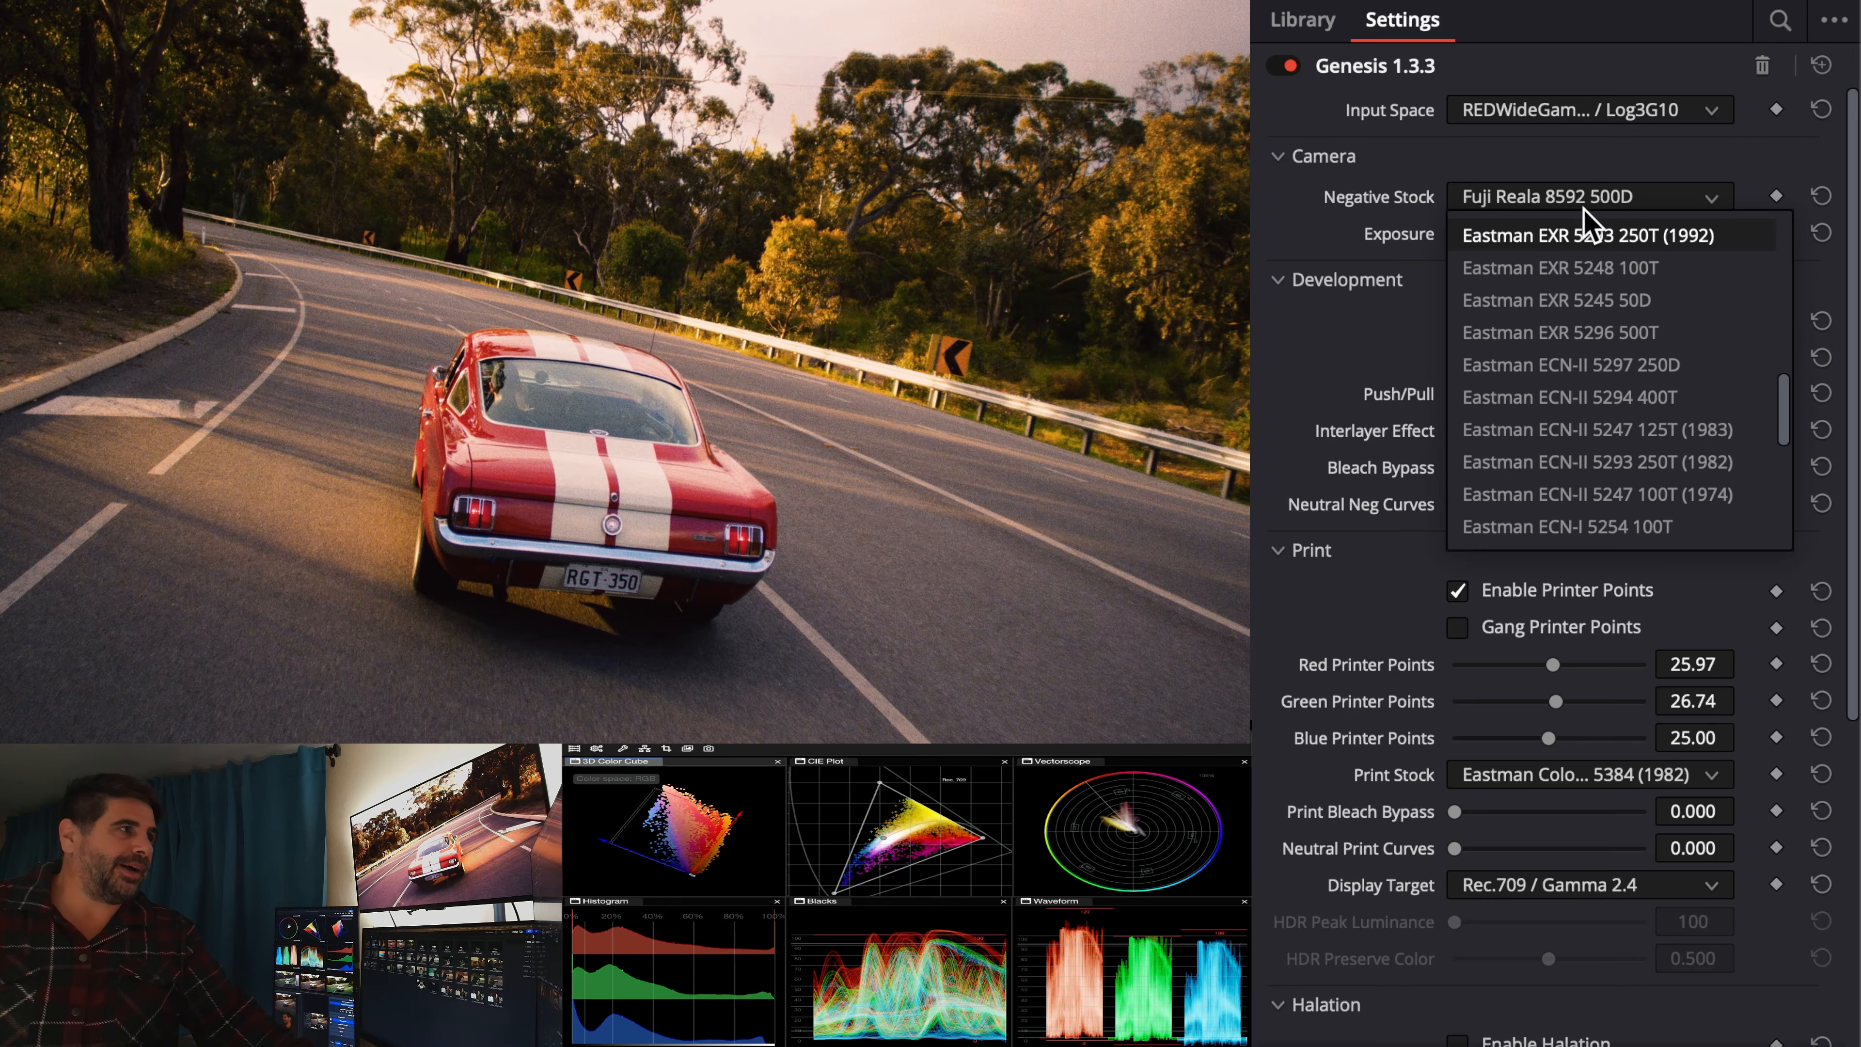
click(1312, 359)
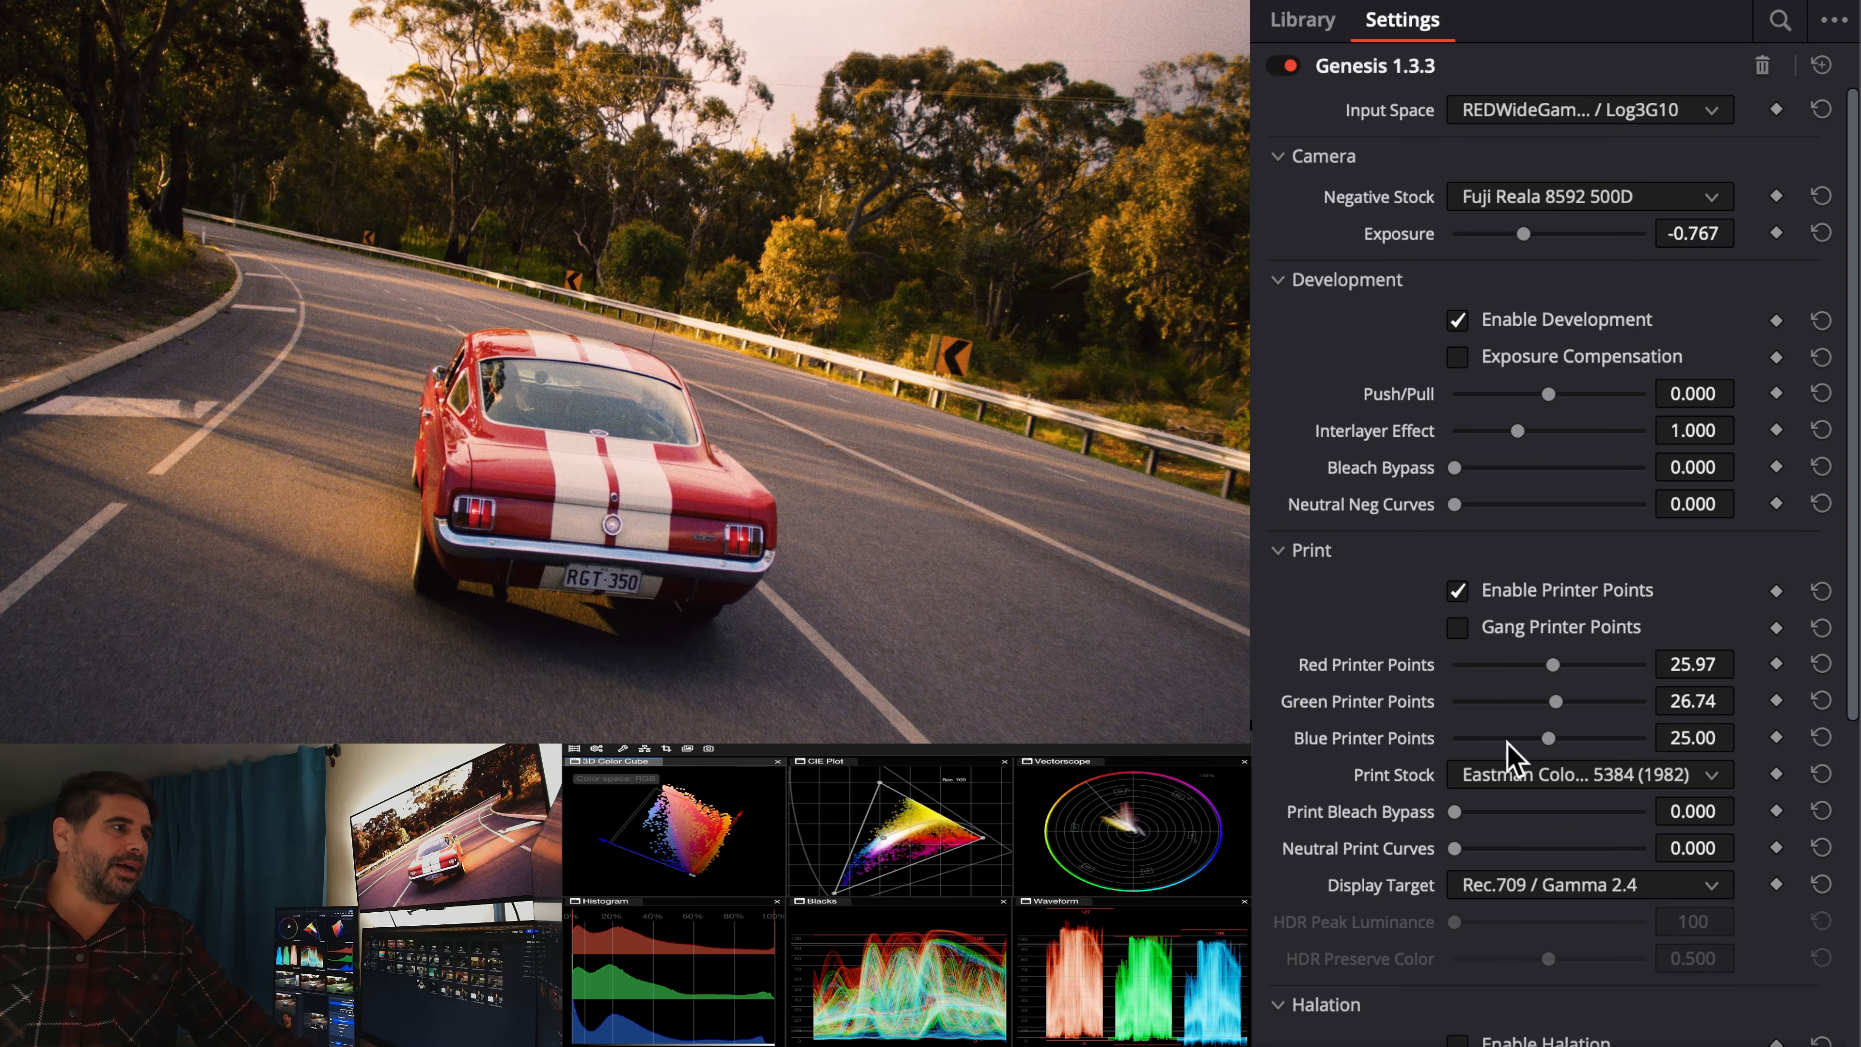
- Try the print stocks Eastman Color Print LC 5385 (1993) and Eastman EXR Color Print 5386 in Genesis
click(1515, 776)
click(1537, 913)
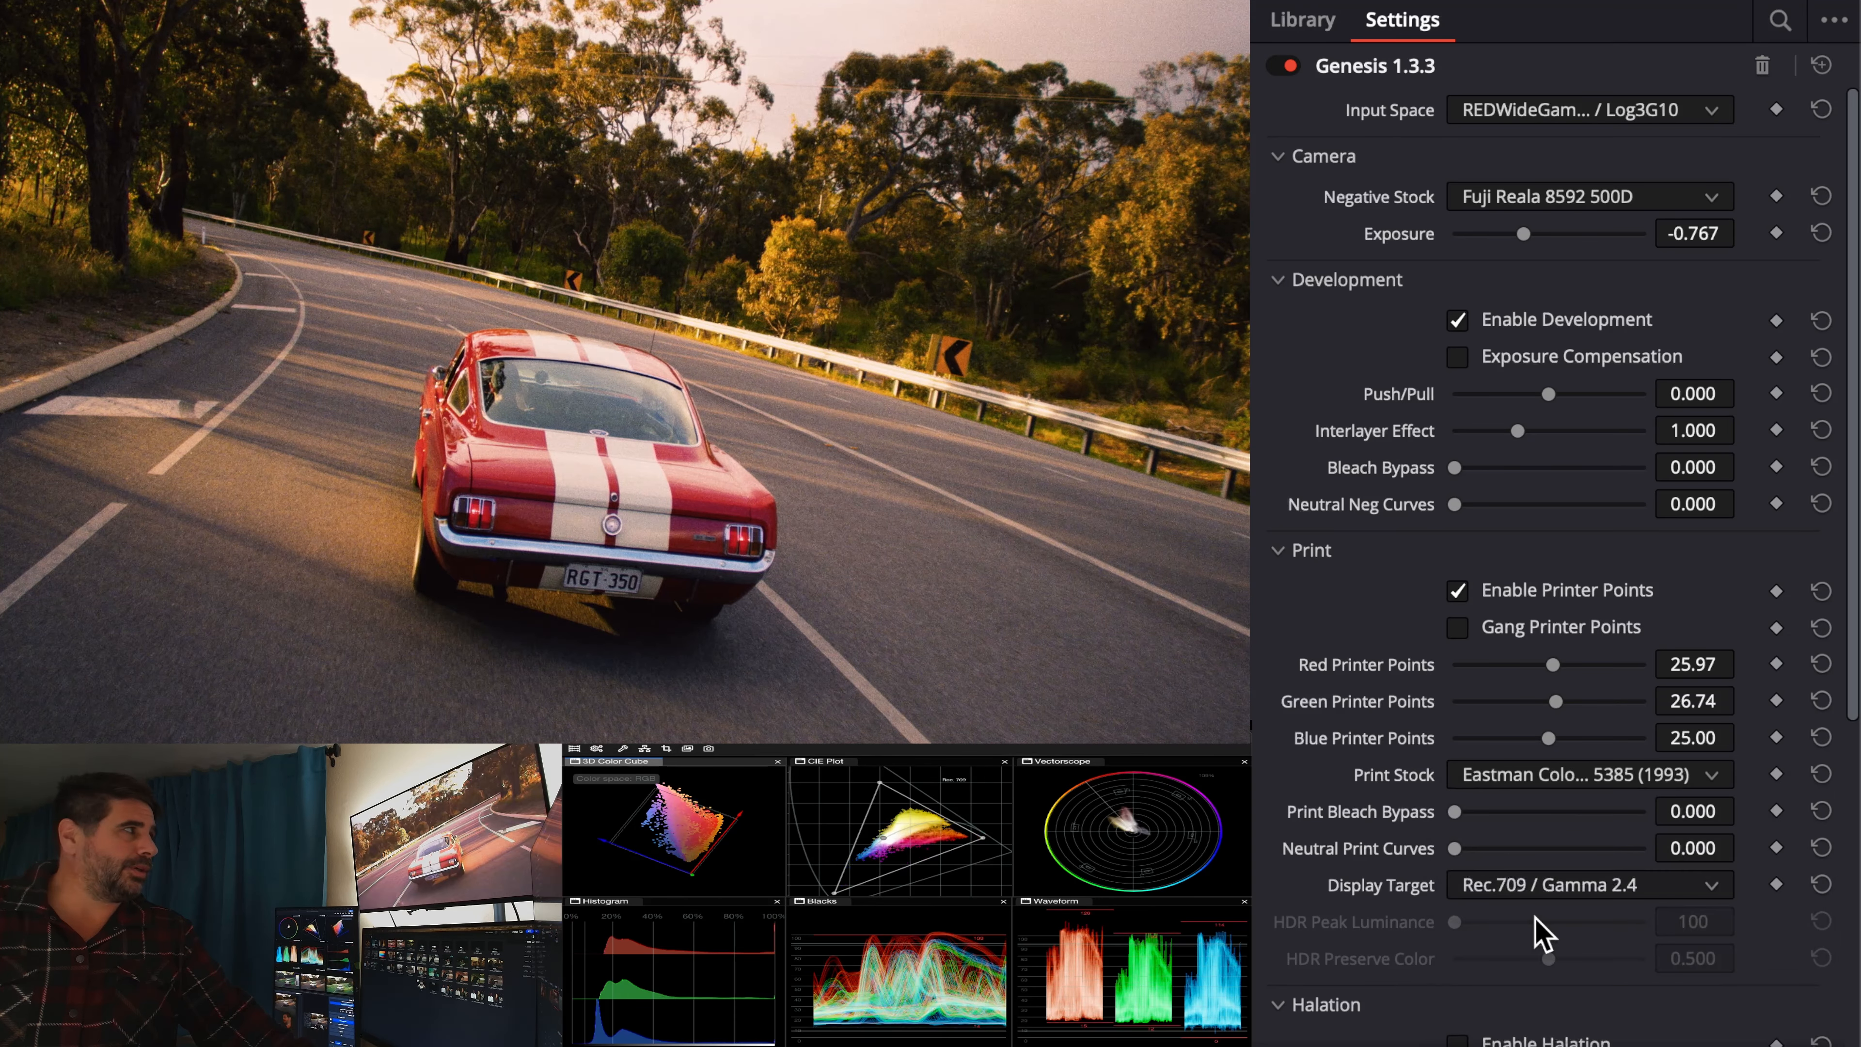
click(1568, 771)
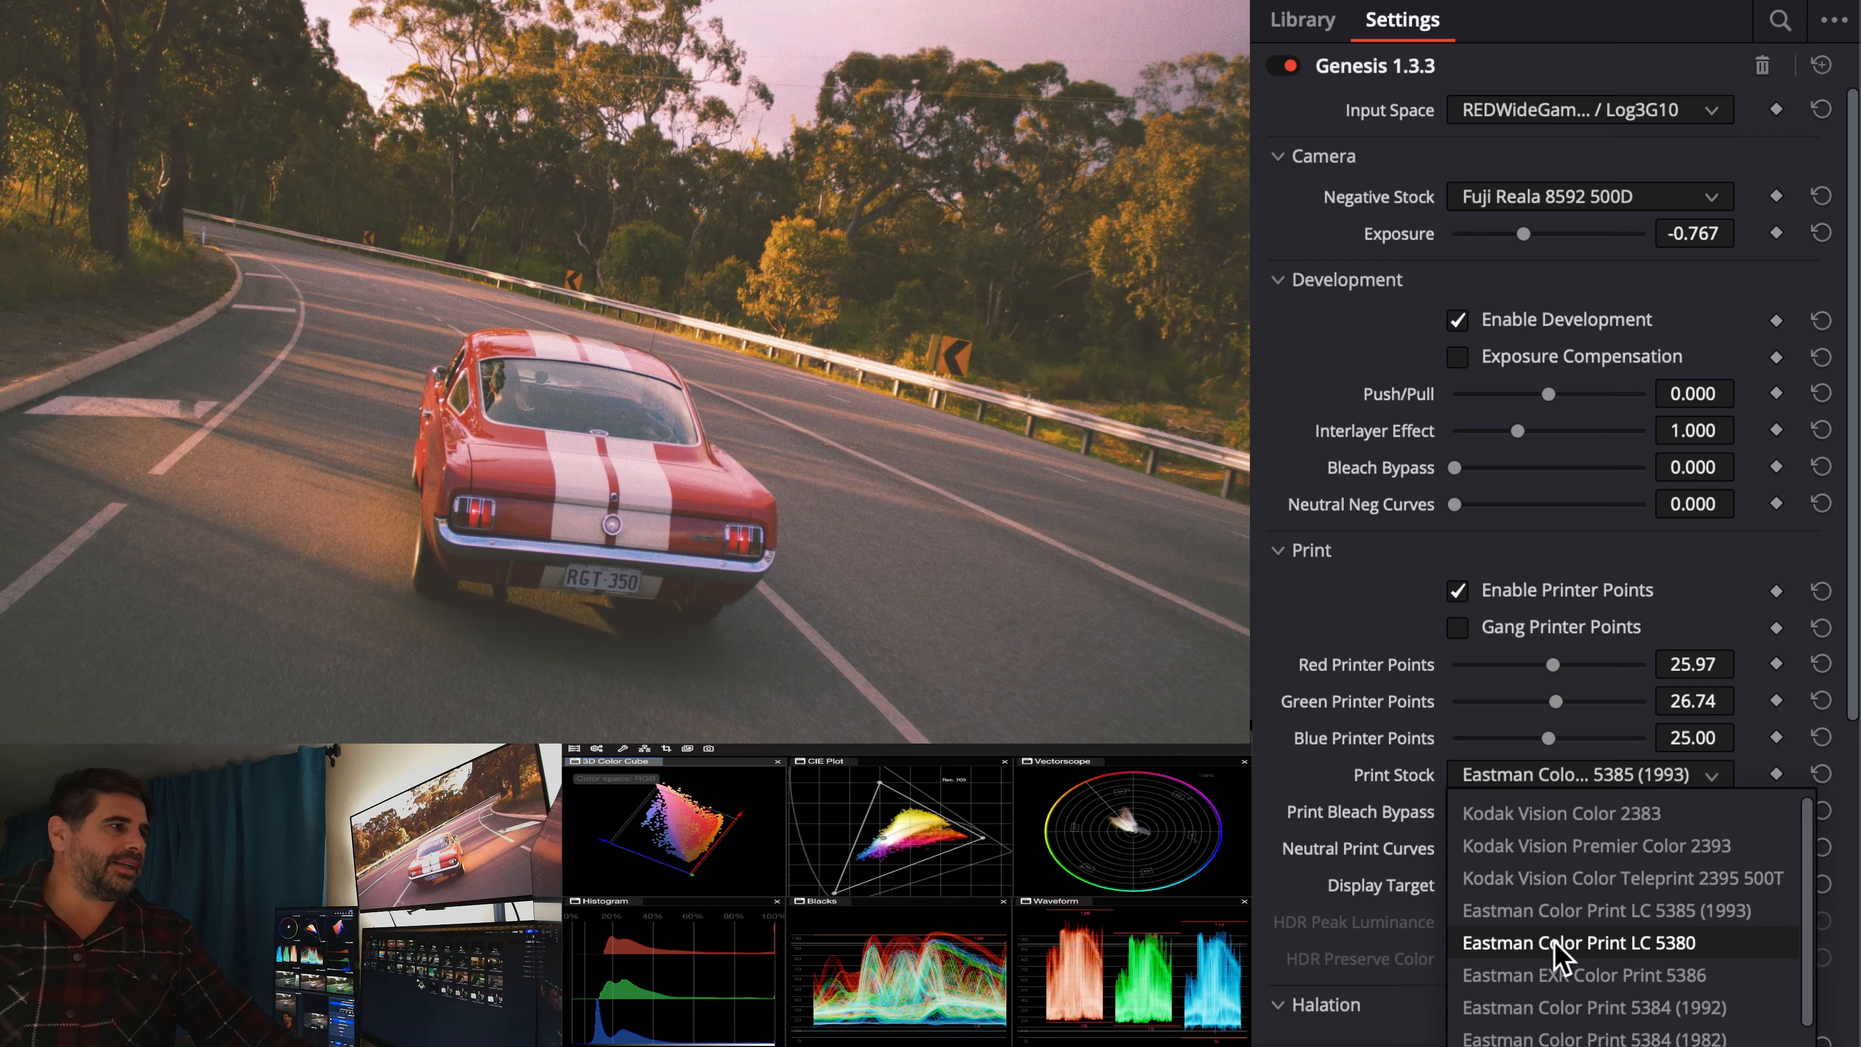
click(1531, 975)
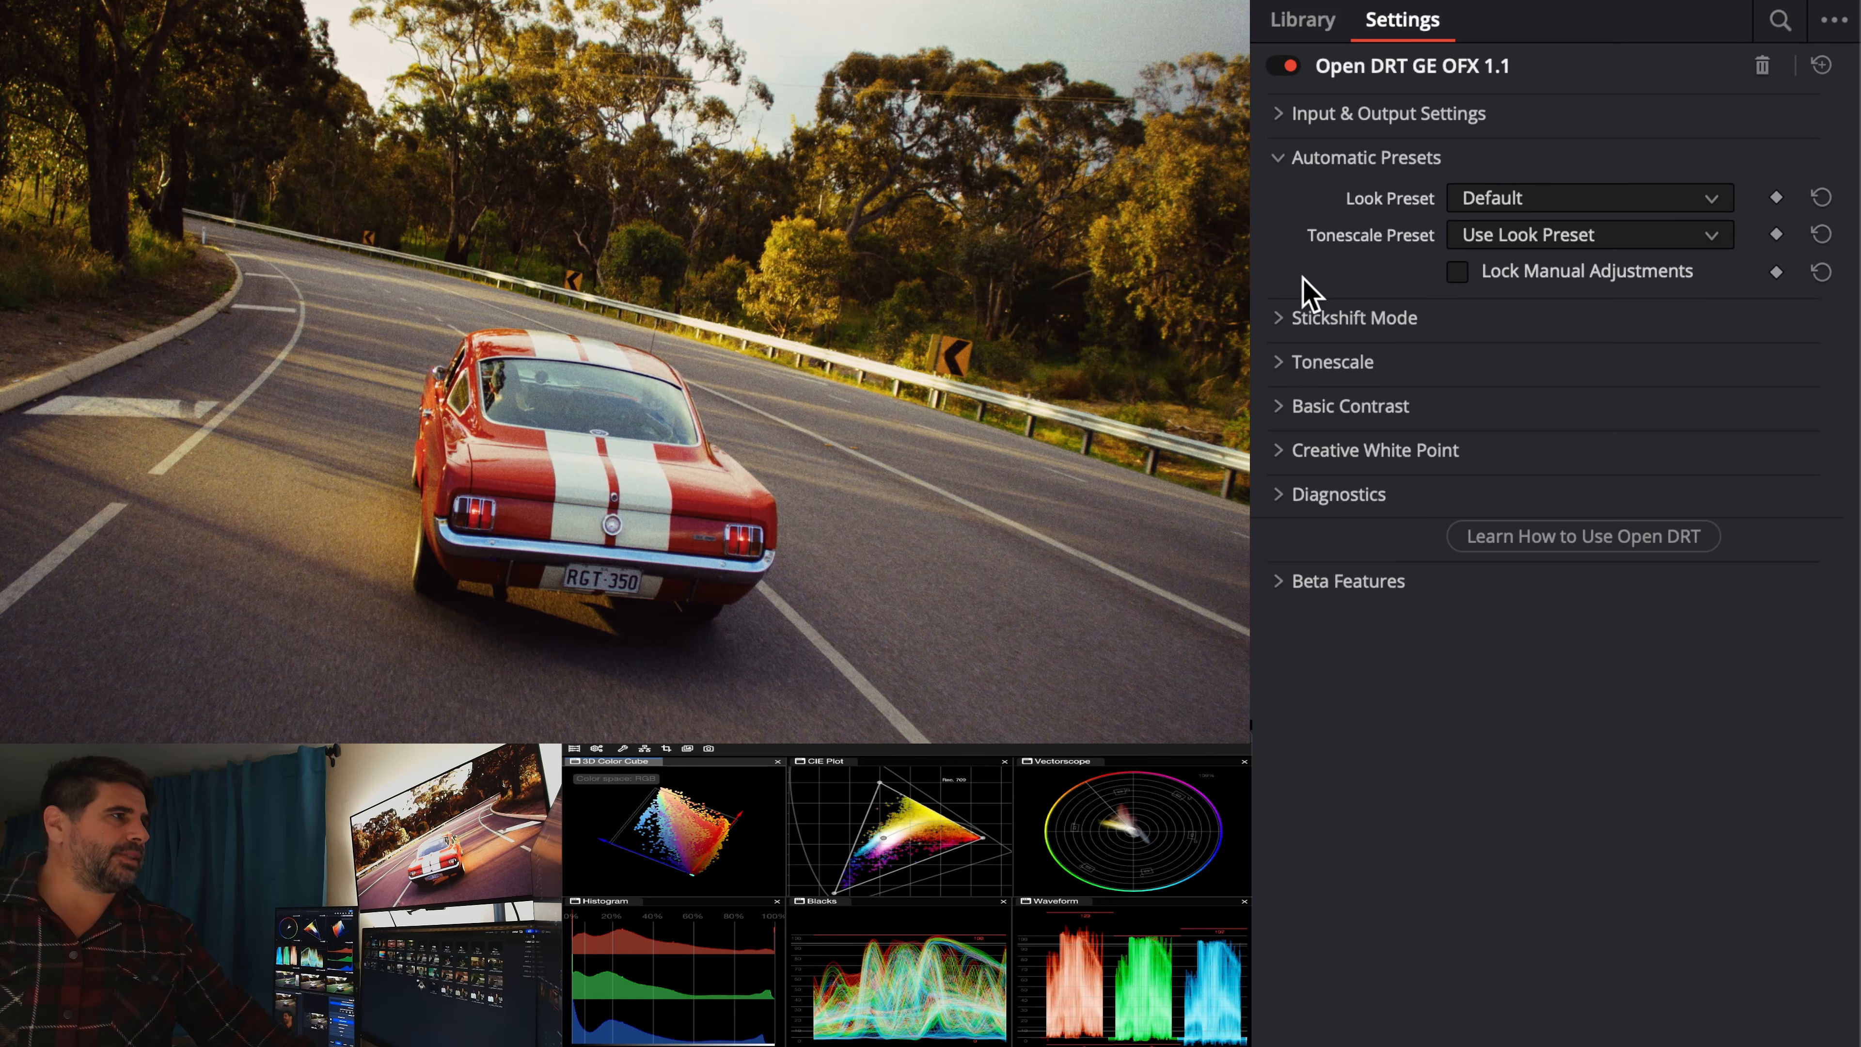
- Expand and review Open DRT's Input & Output Settings, Stickshift Mode, Tonescale and Basic Contrast sections
click(1378, 114)
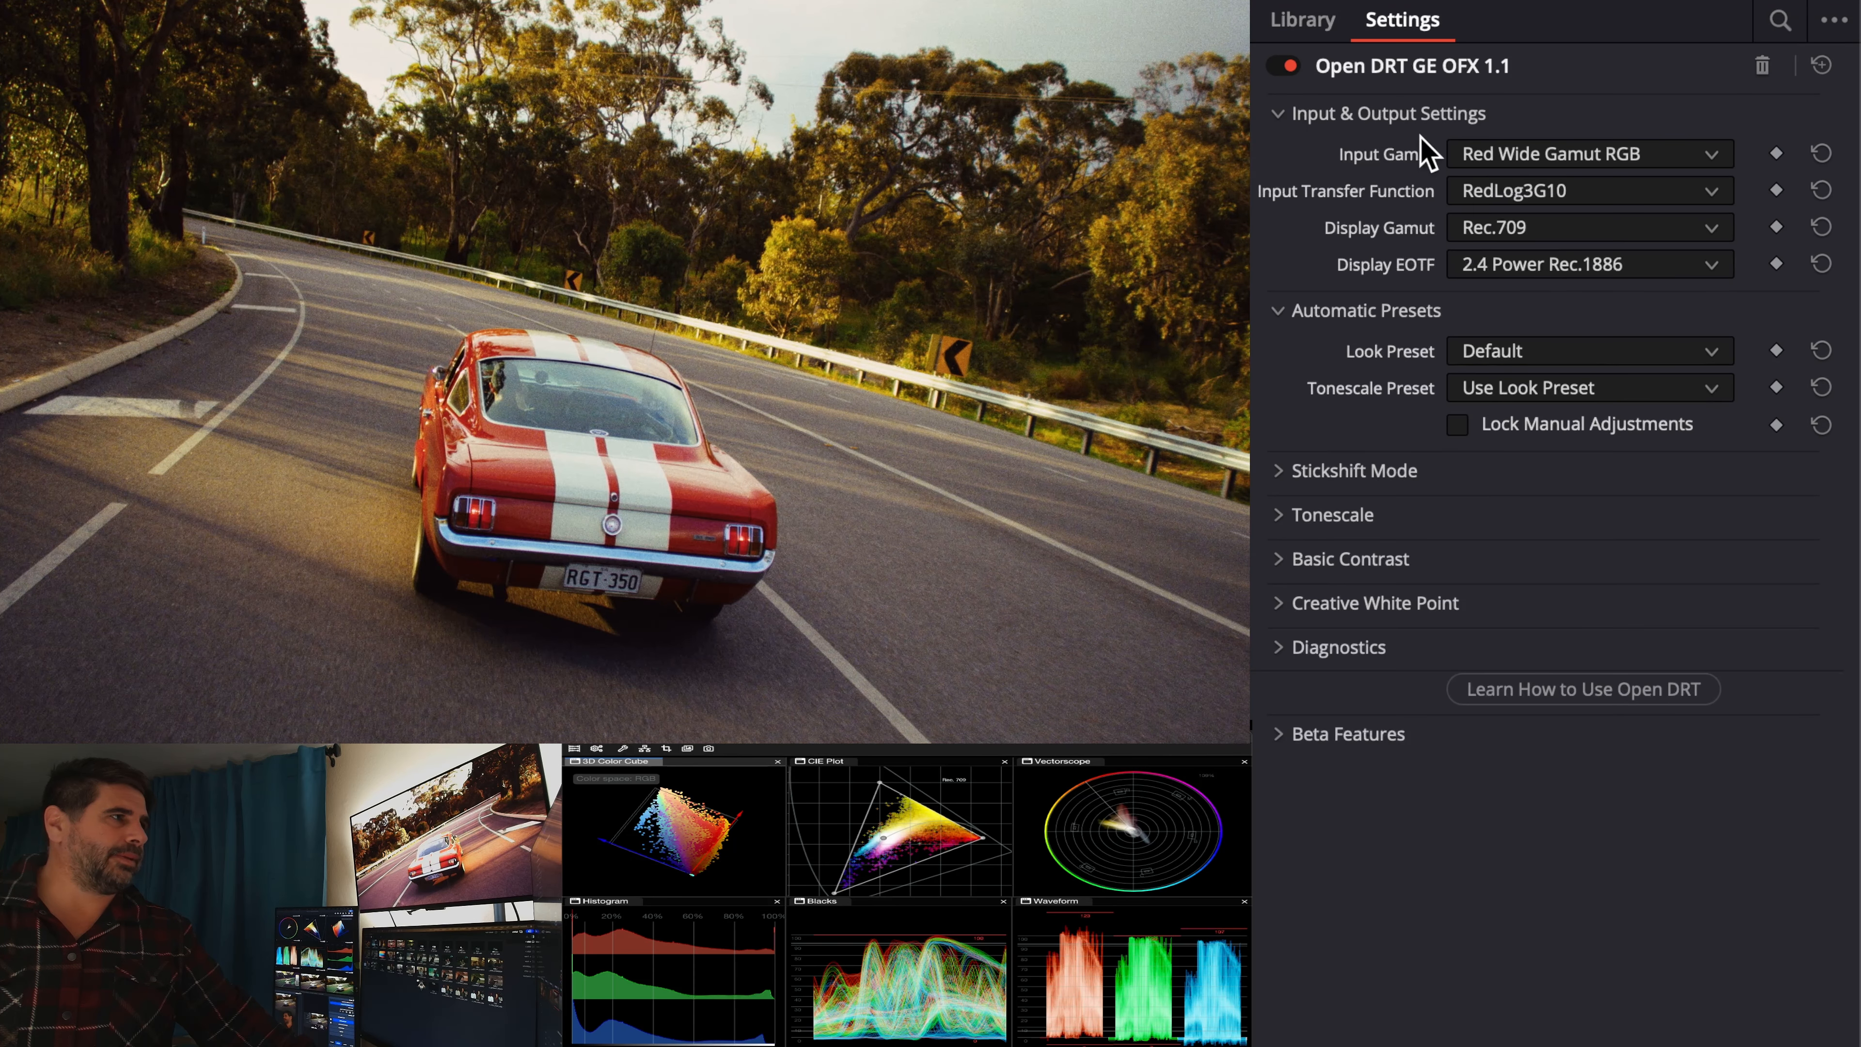
click(1402, 471)
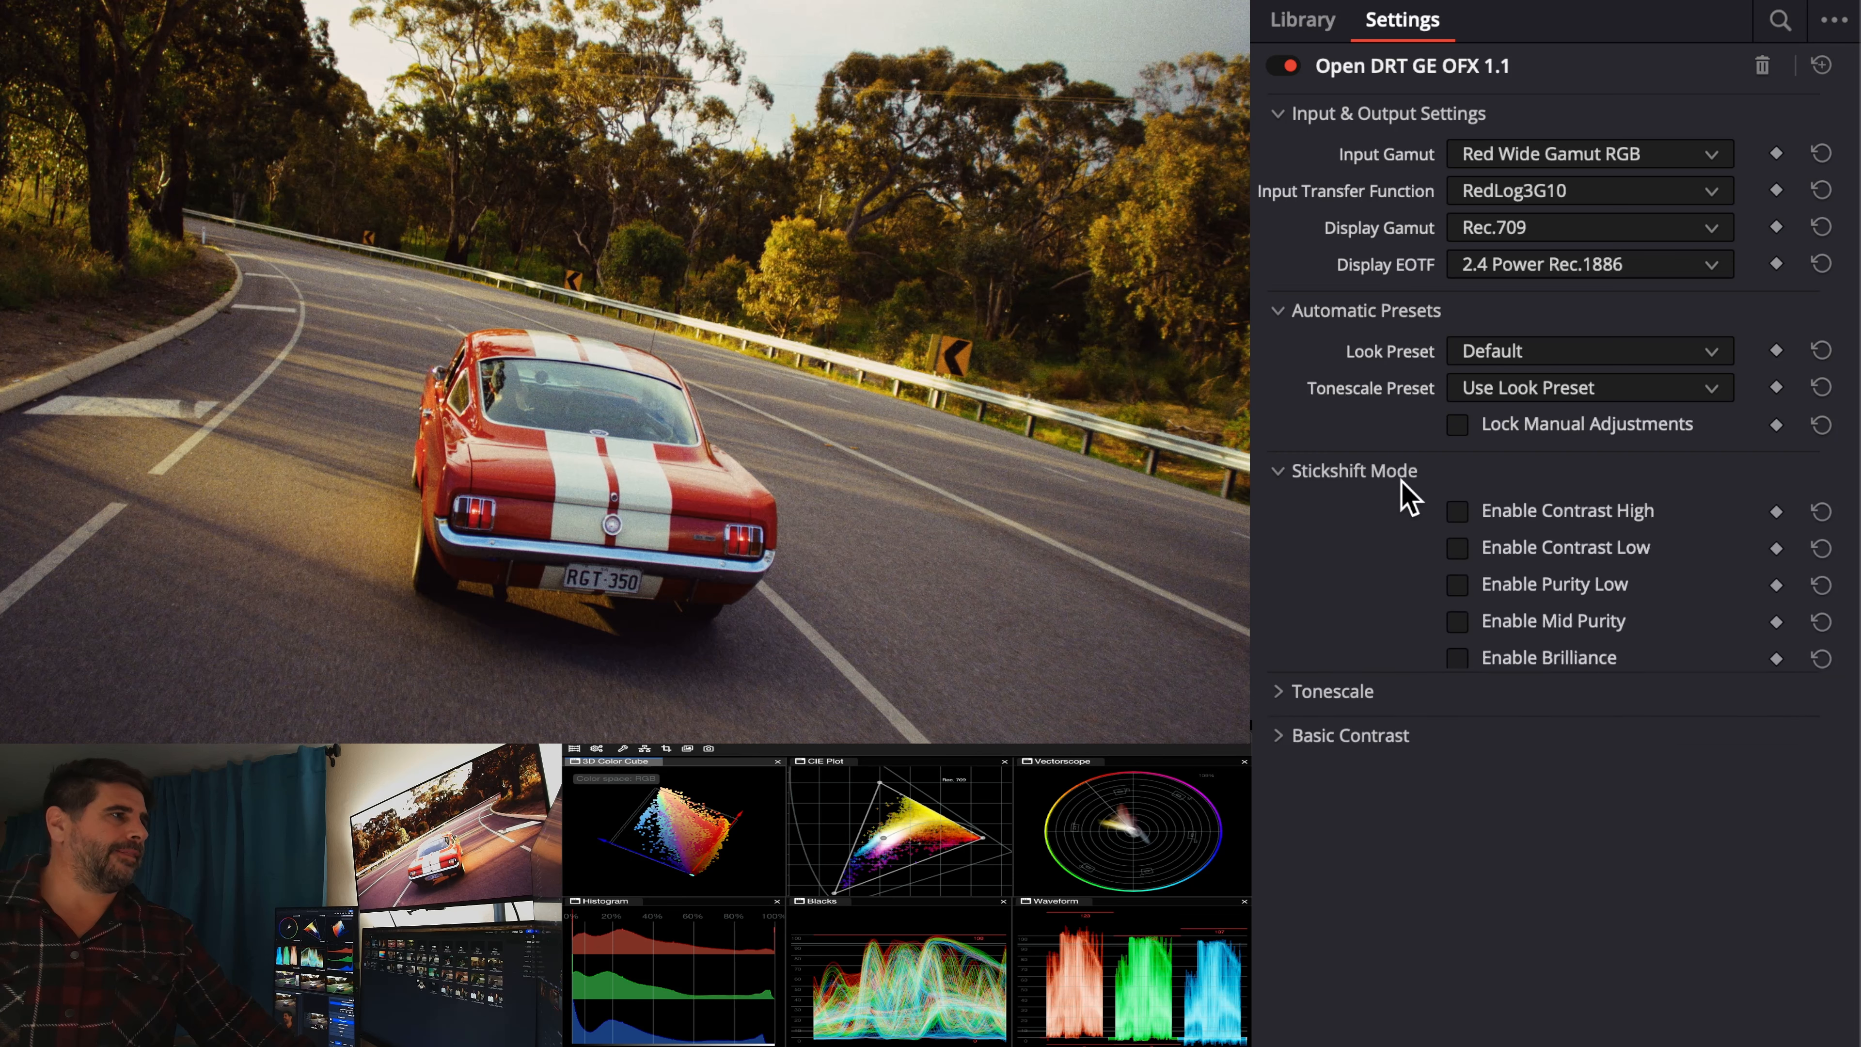
click(1389, 817)
scroll(1429, 784, down, 2)
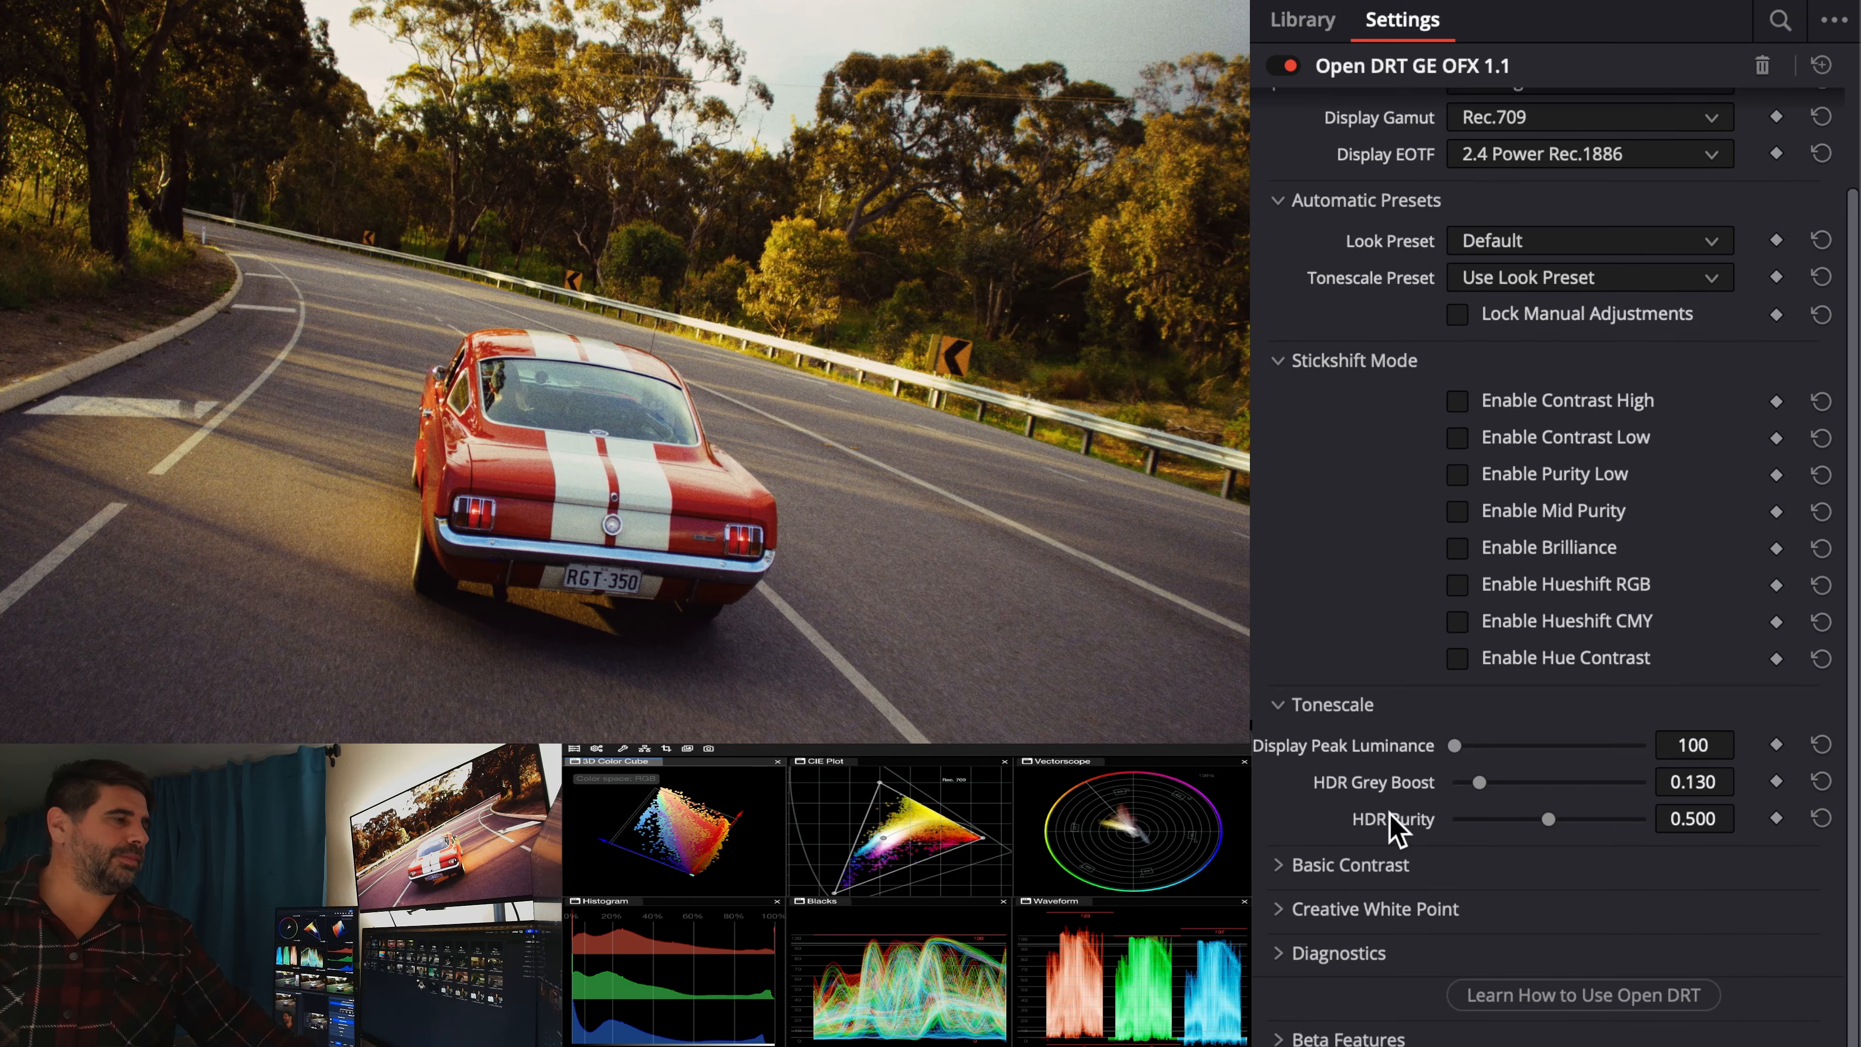
click(1416, 868)
scroll(1422, 891, down, 4)
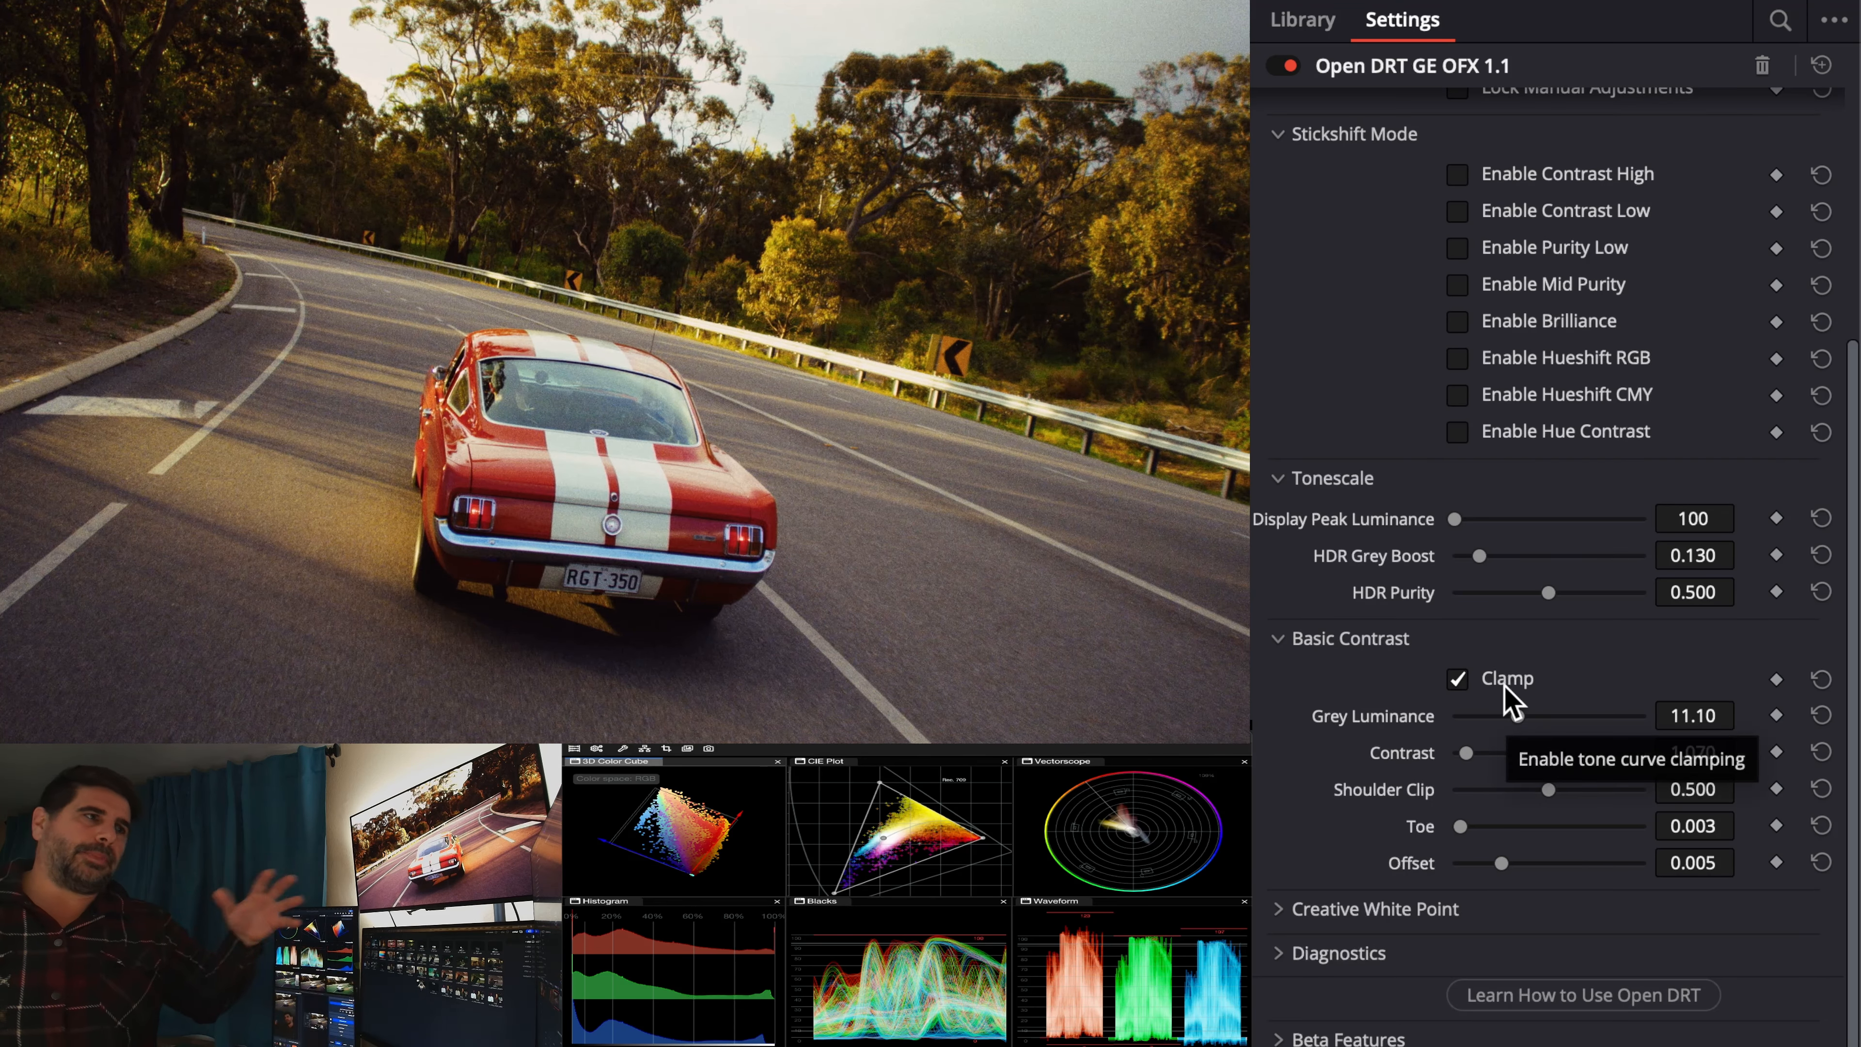
scroll(1503, 690, up, 6)
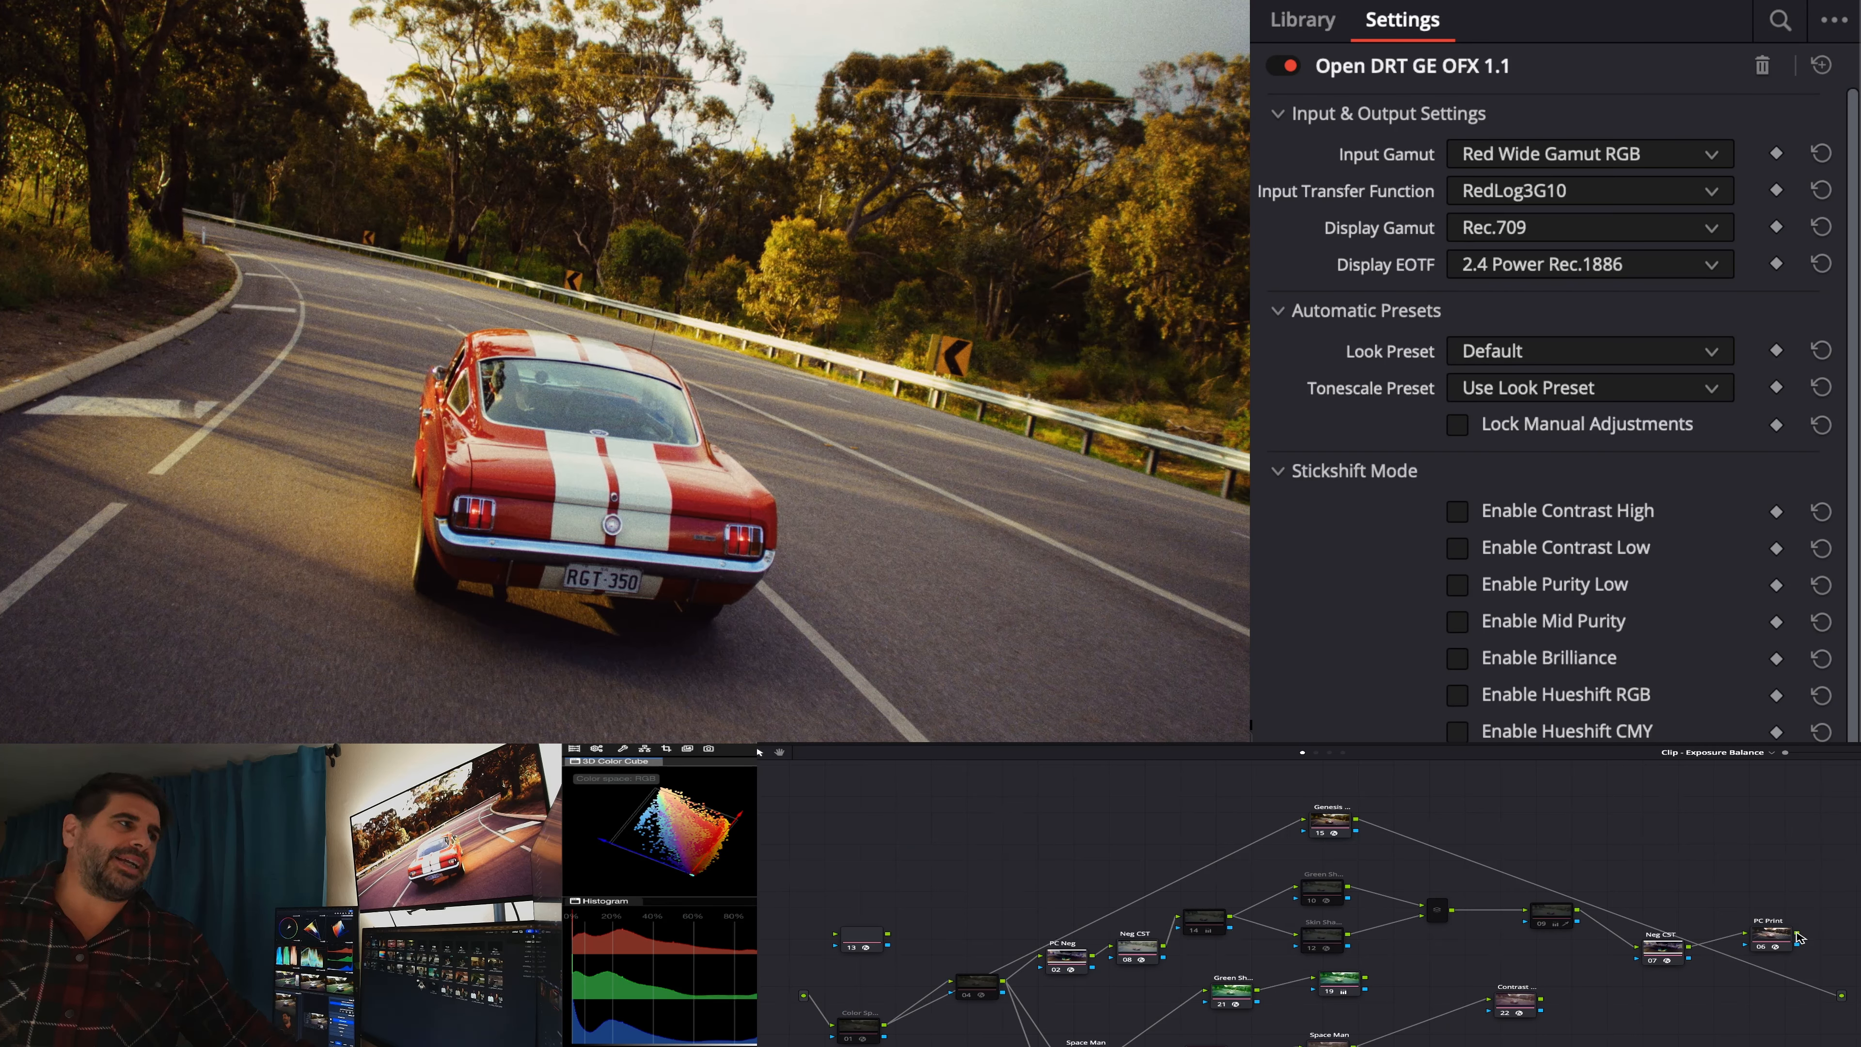
- Select the Genesis node to show its film emulation settings again
click(1330, 821)
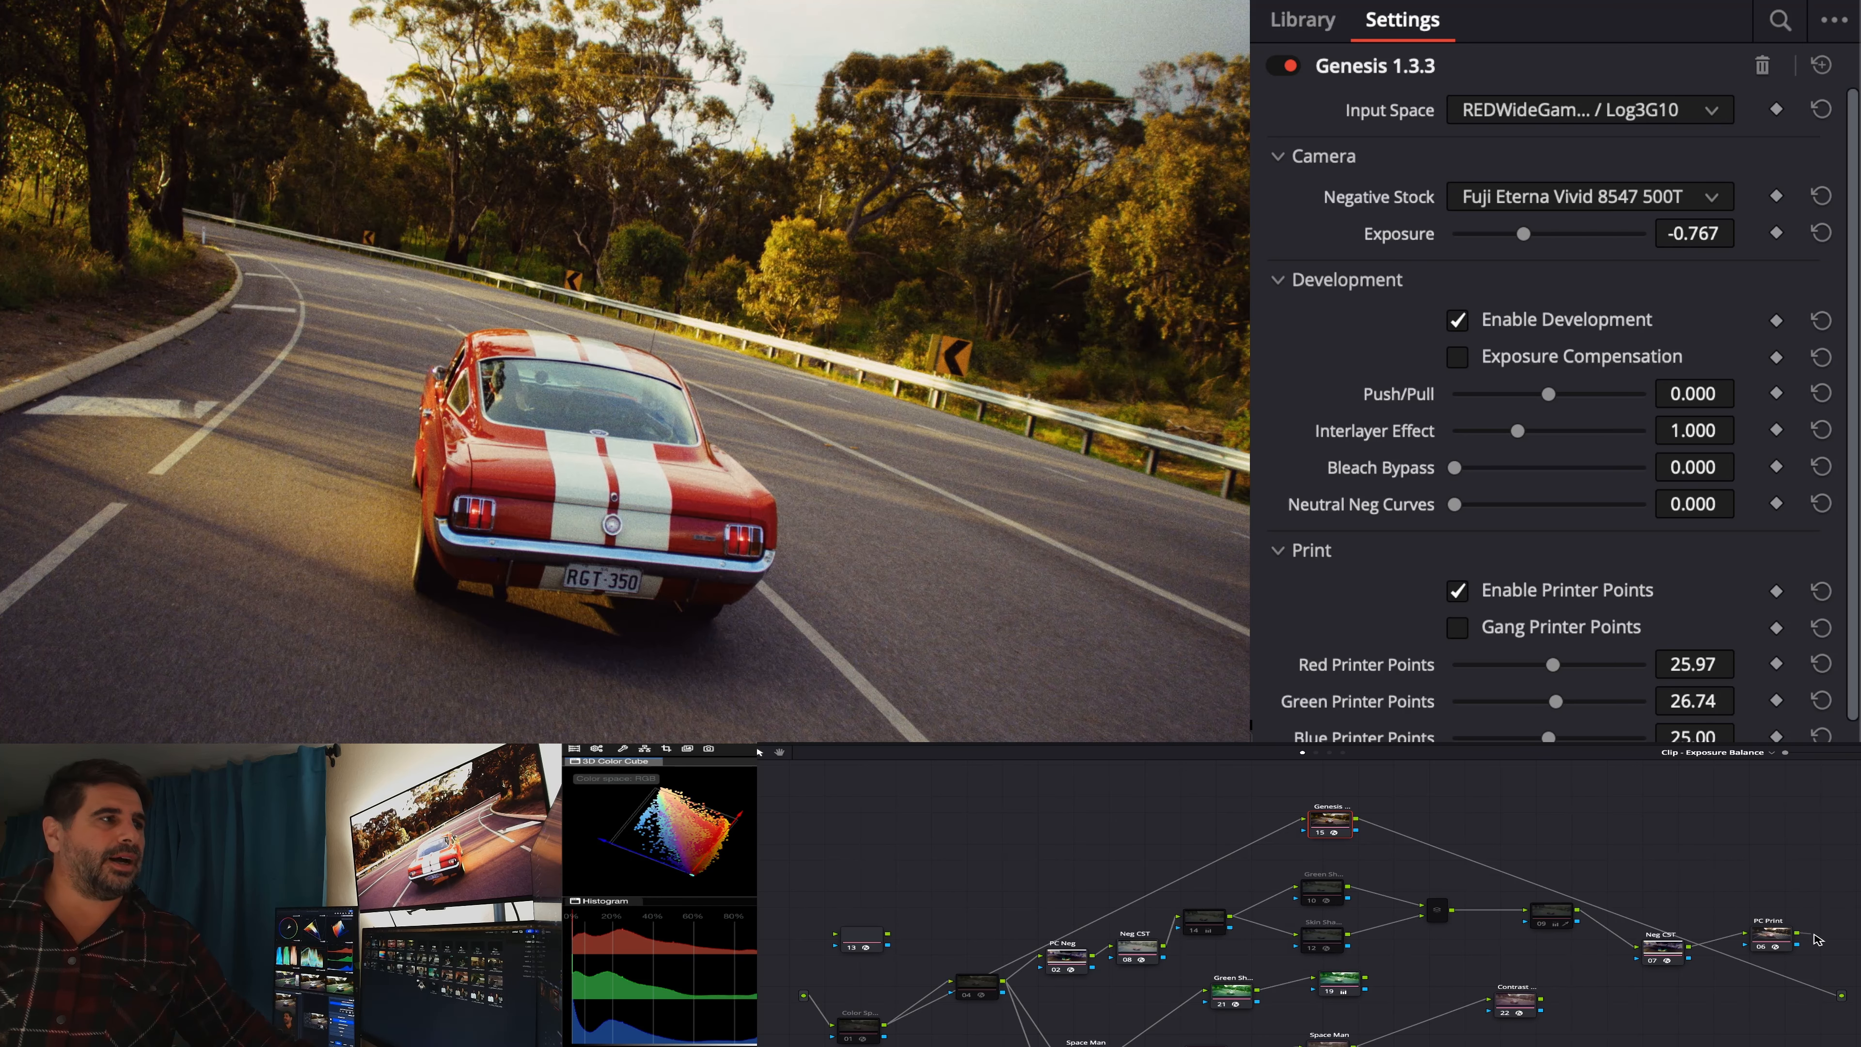
- Route the PC Print node to the final output and check its Photo Chemist Processing Mode options without changing the mode
drag(1844, 1006, 1841, 997)
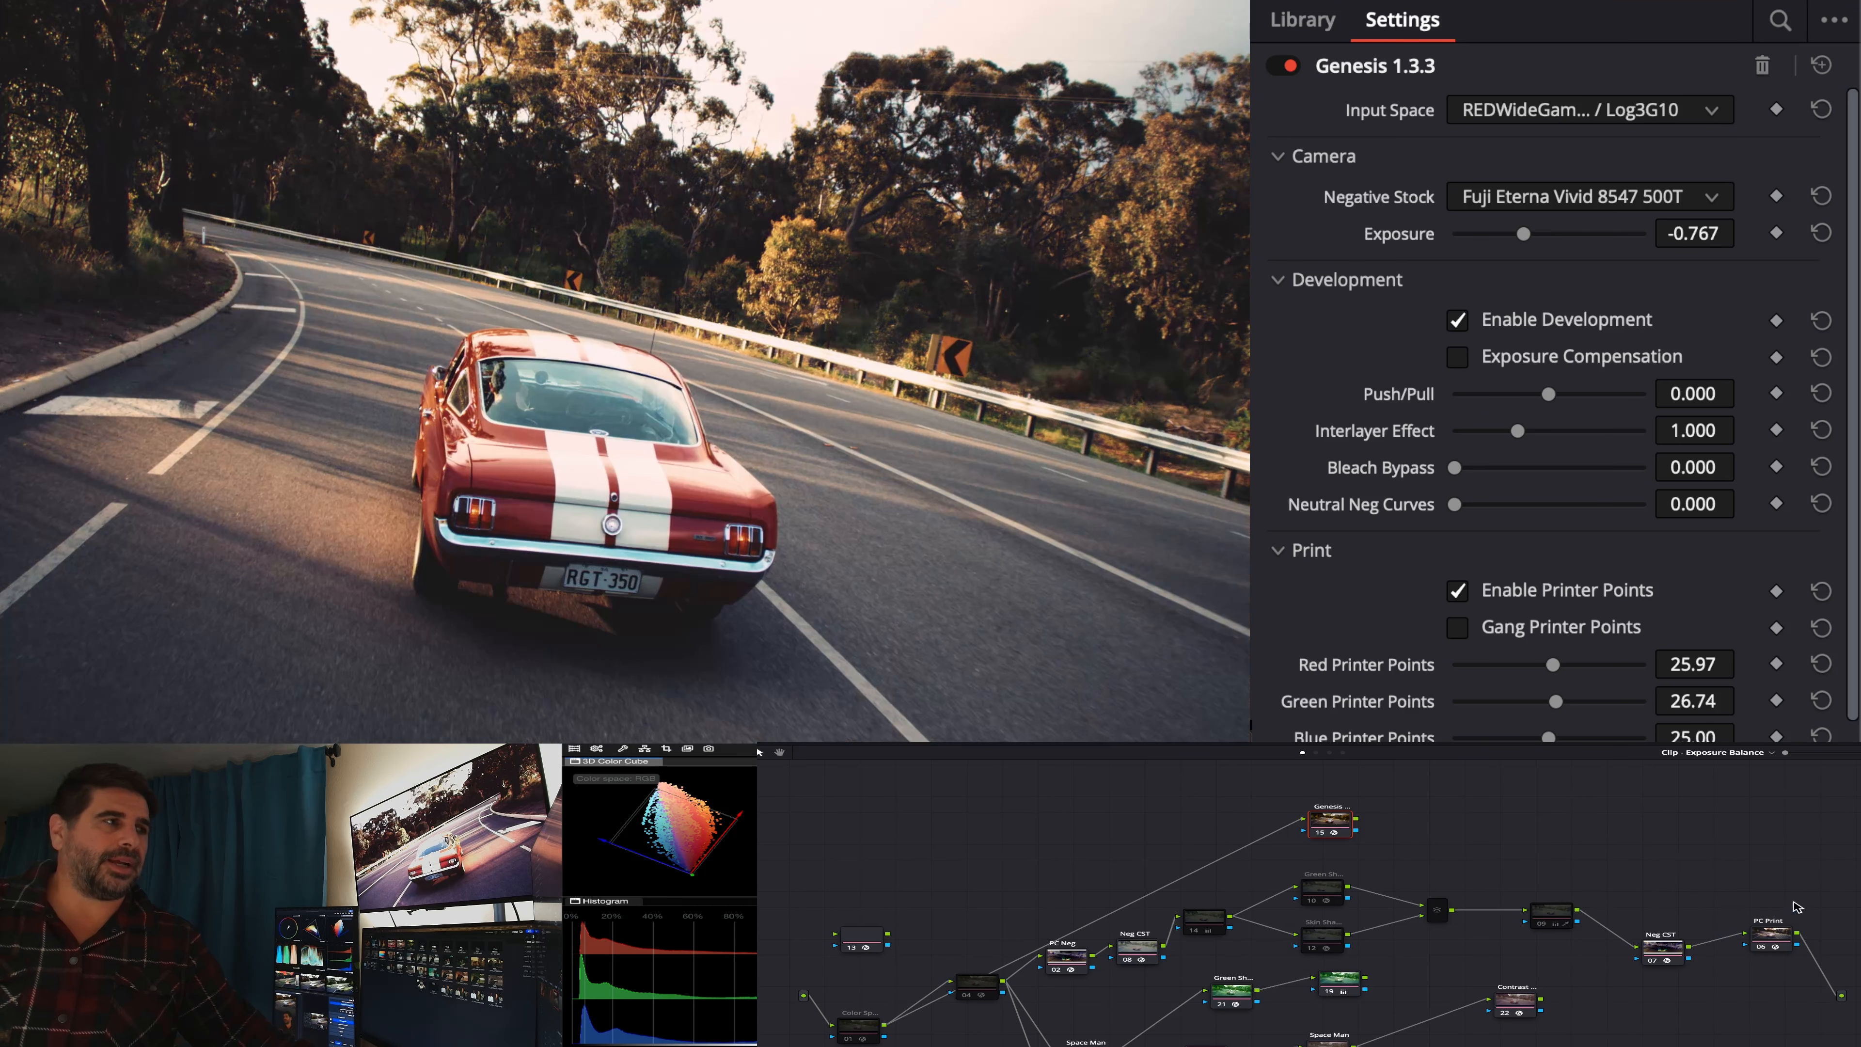
click(1764, 940)
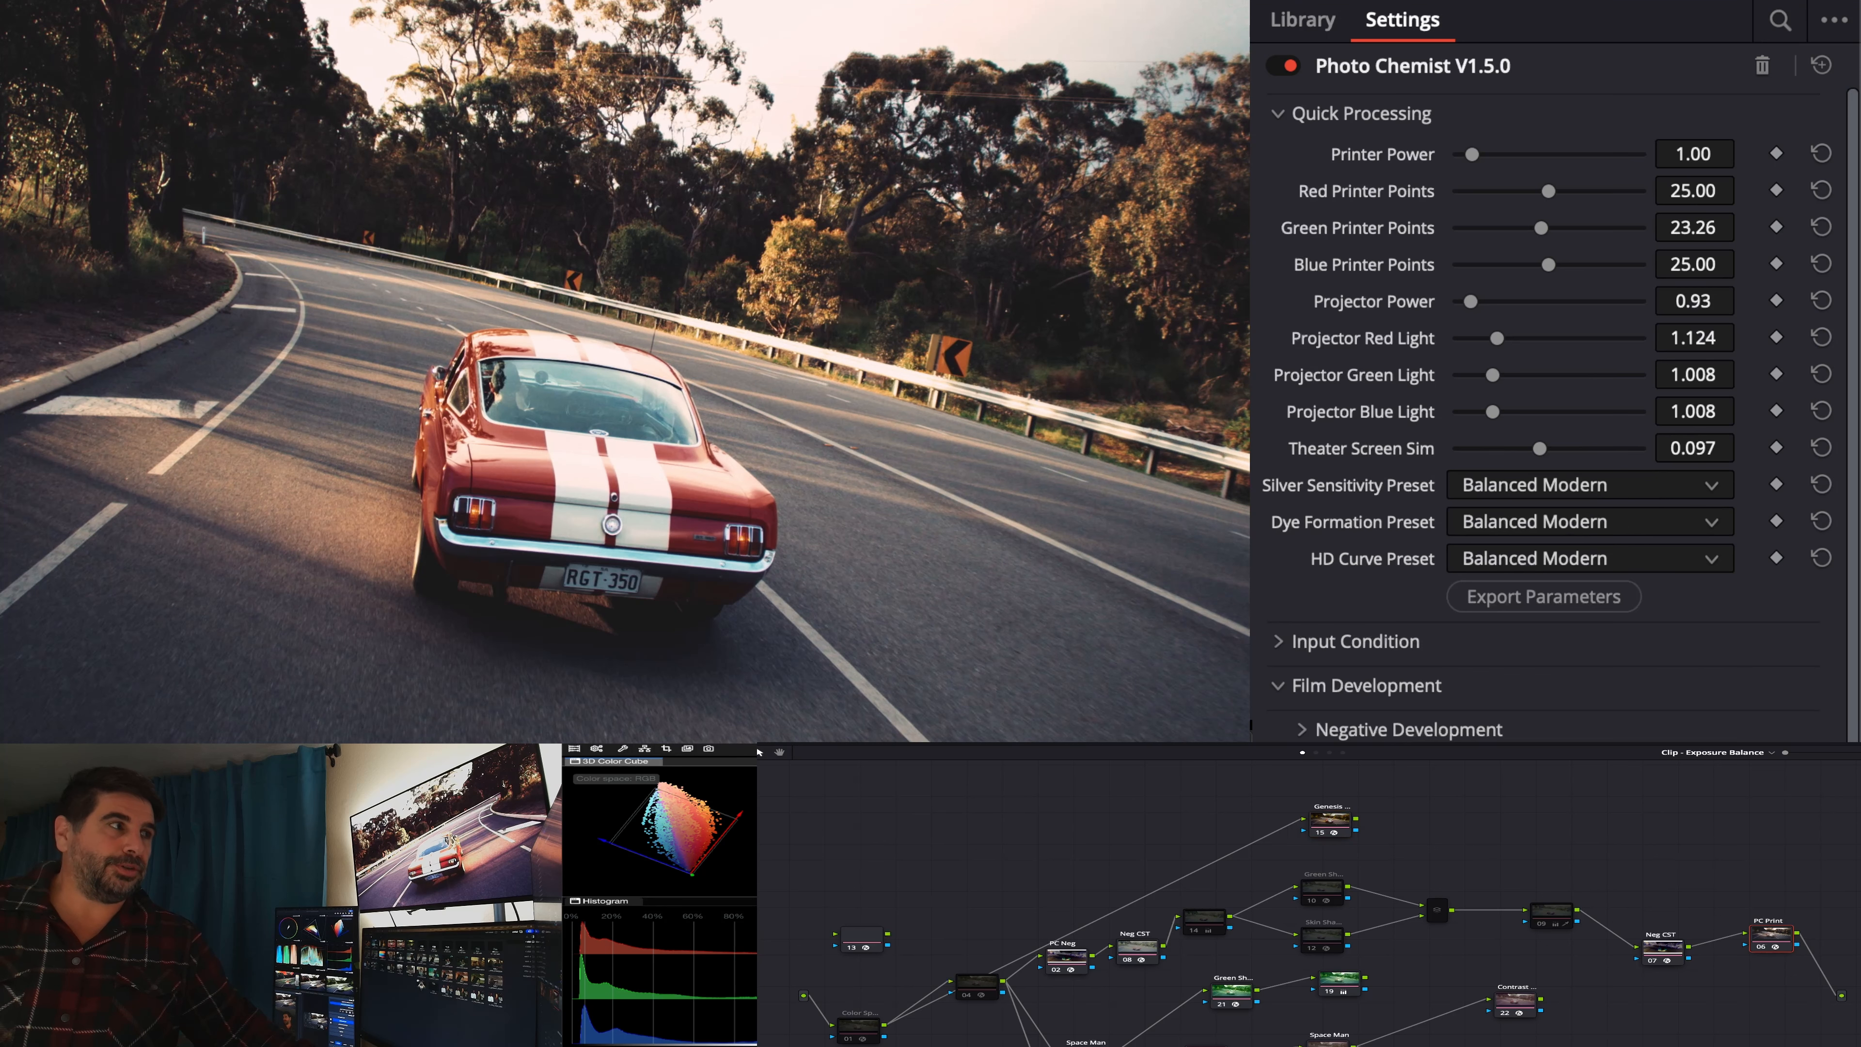
scroll(1491, 583, down, 2)
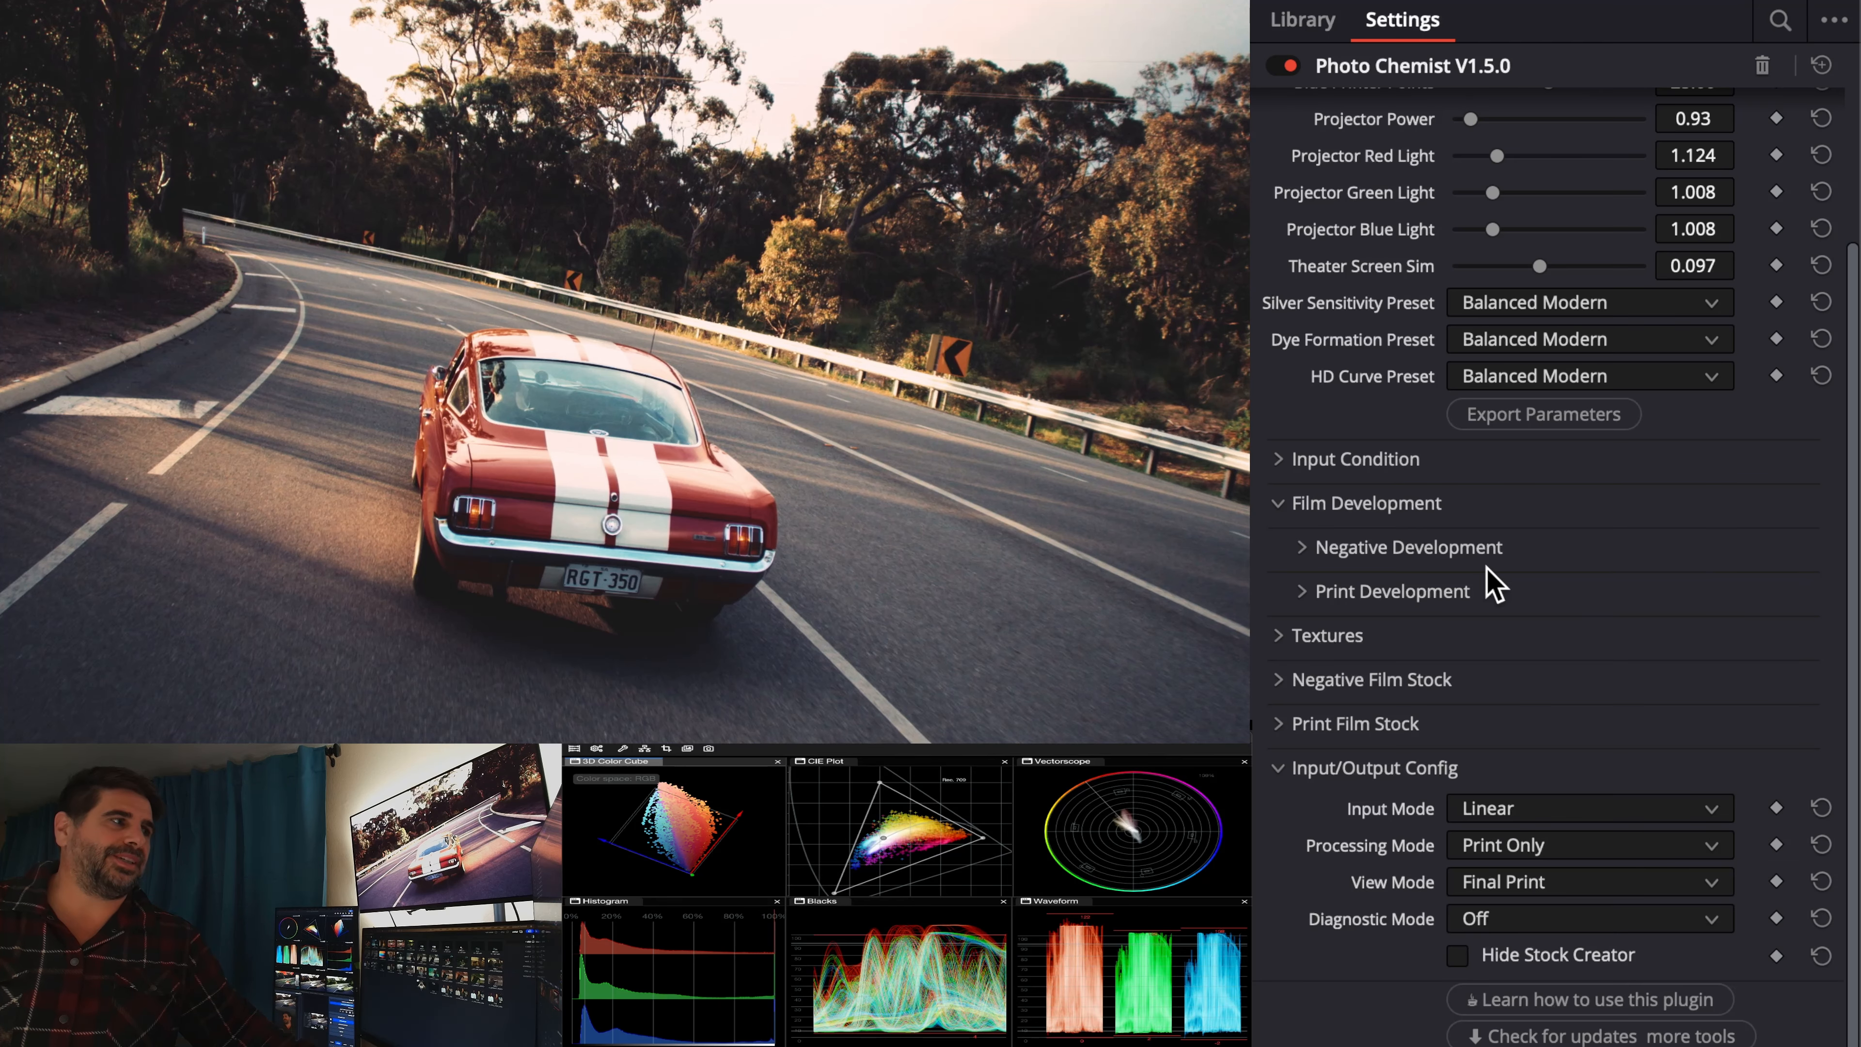
click(1555, 847)
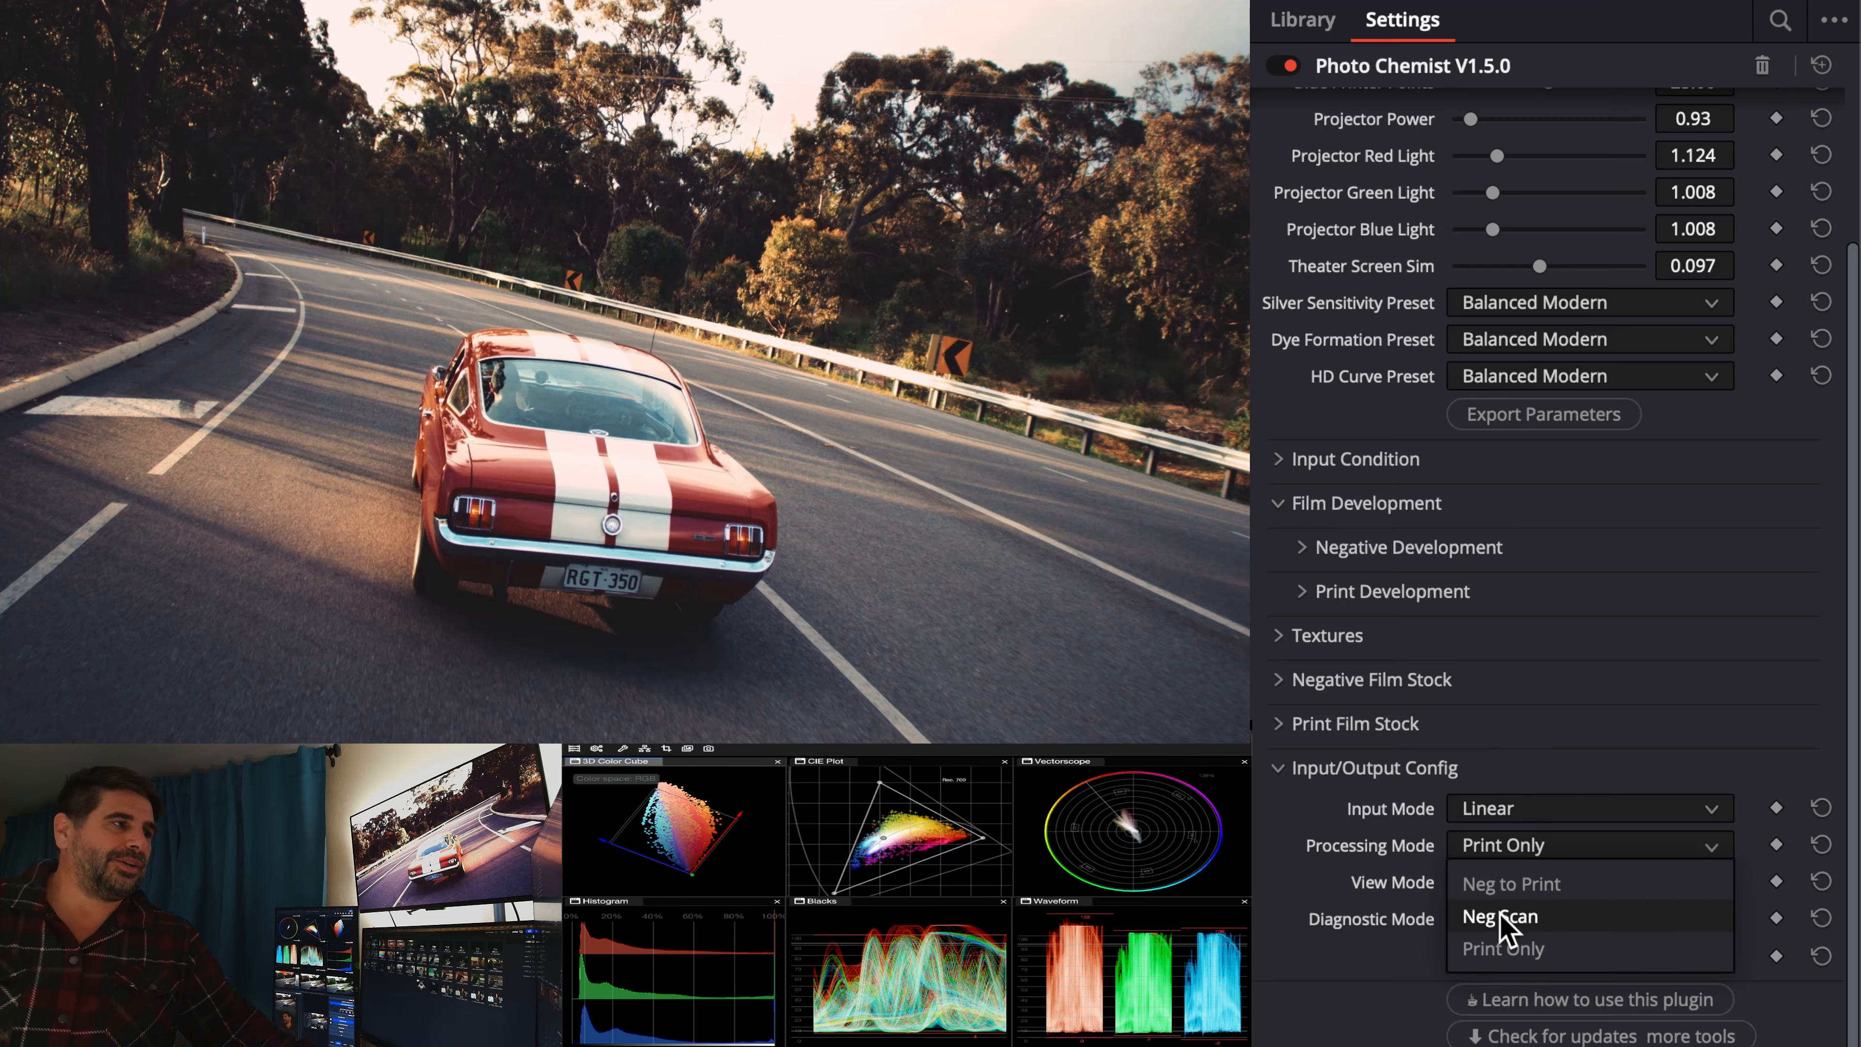
key(Escape)
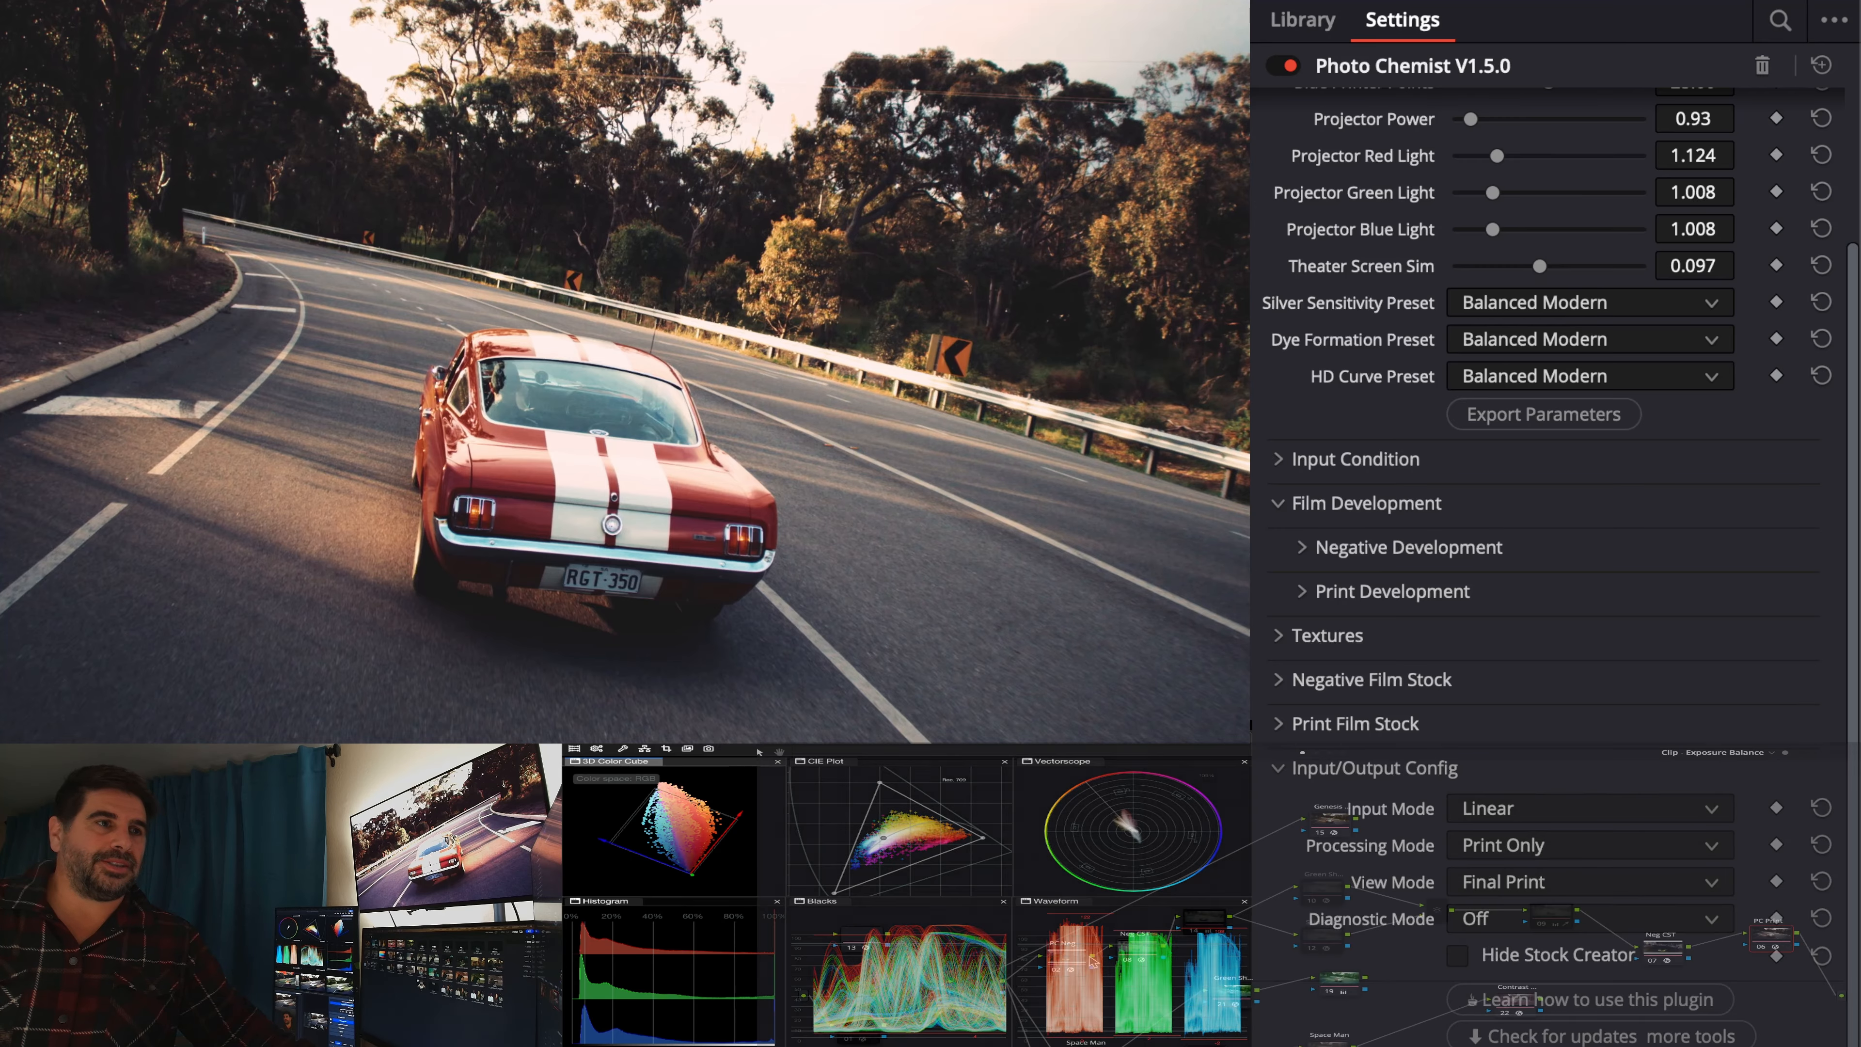
- Route the PC Neg node to the final output, then expand and review Photo Chemist's Negative Film Stock section
drag(1813, 974, 1841, 995)
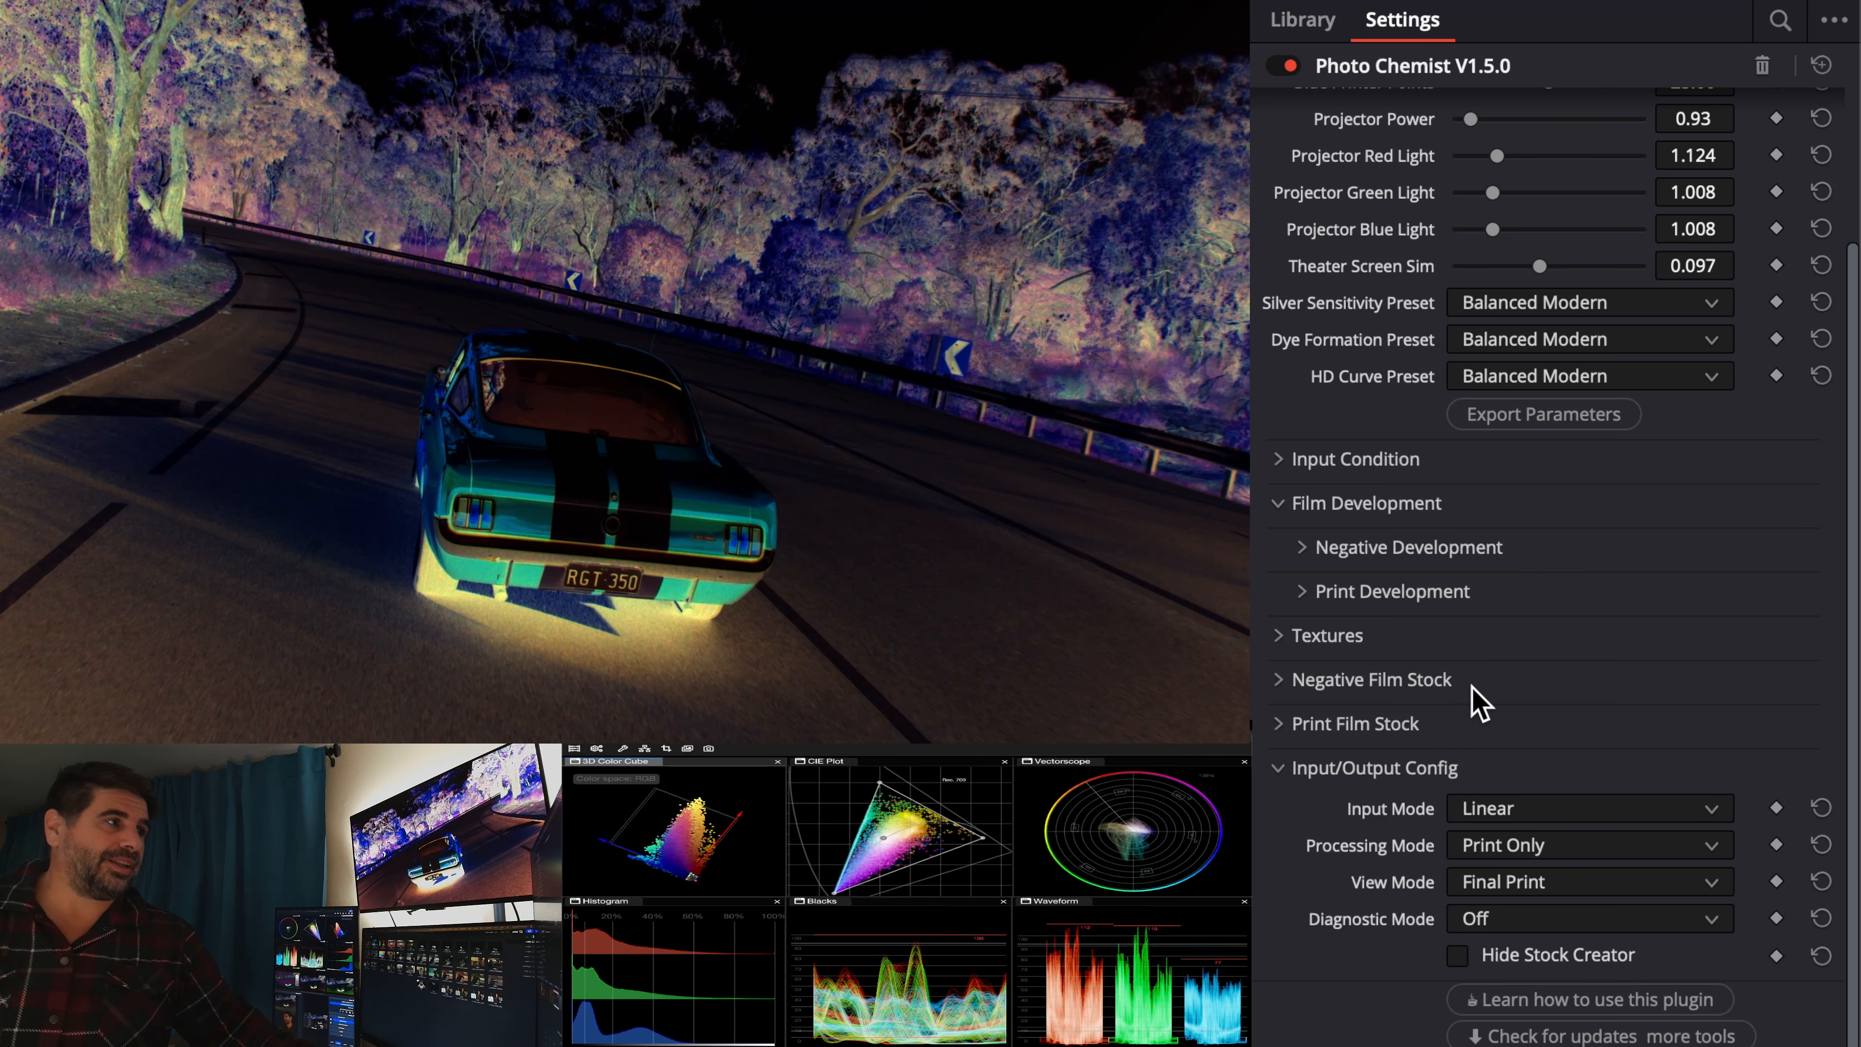
click(1473, 684)
scroll(1487, 740, down, 4)
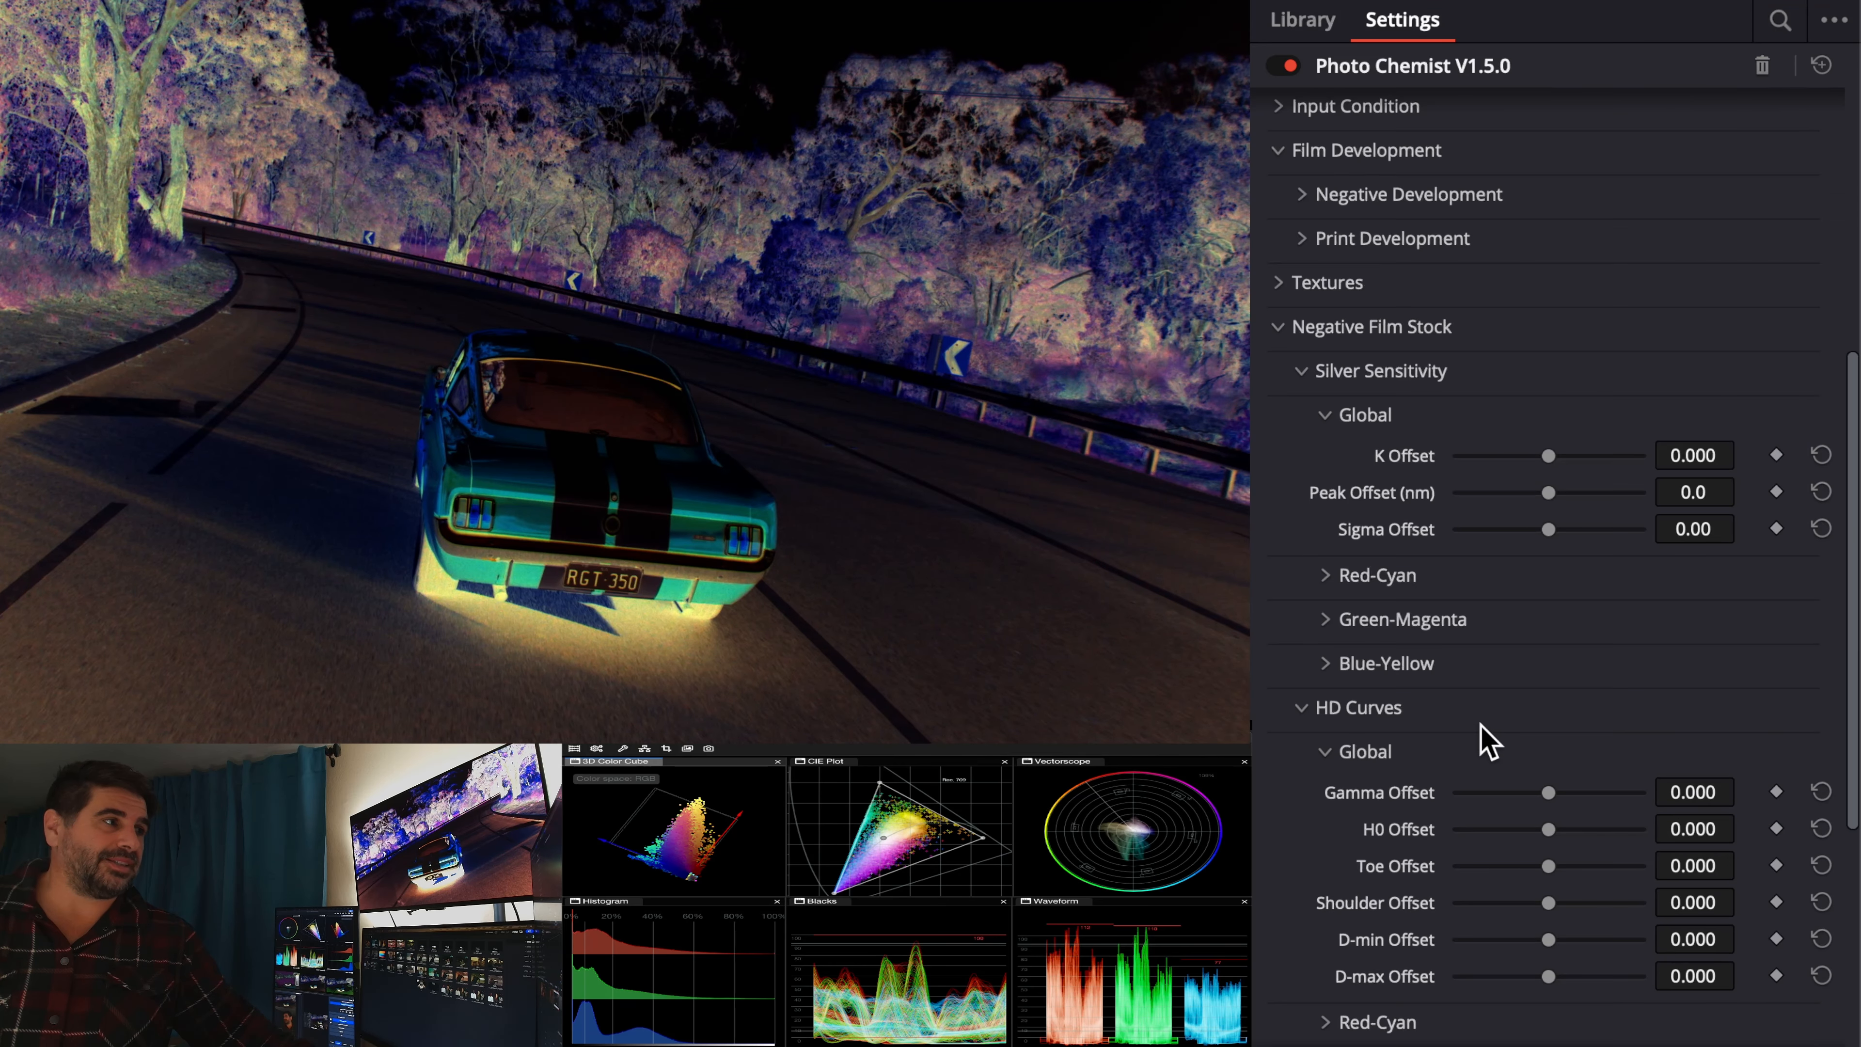
scroll(1471, 822, down, 5)
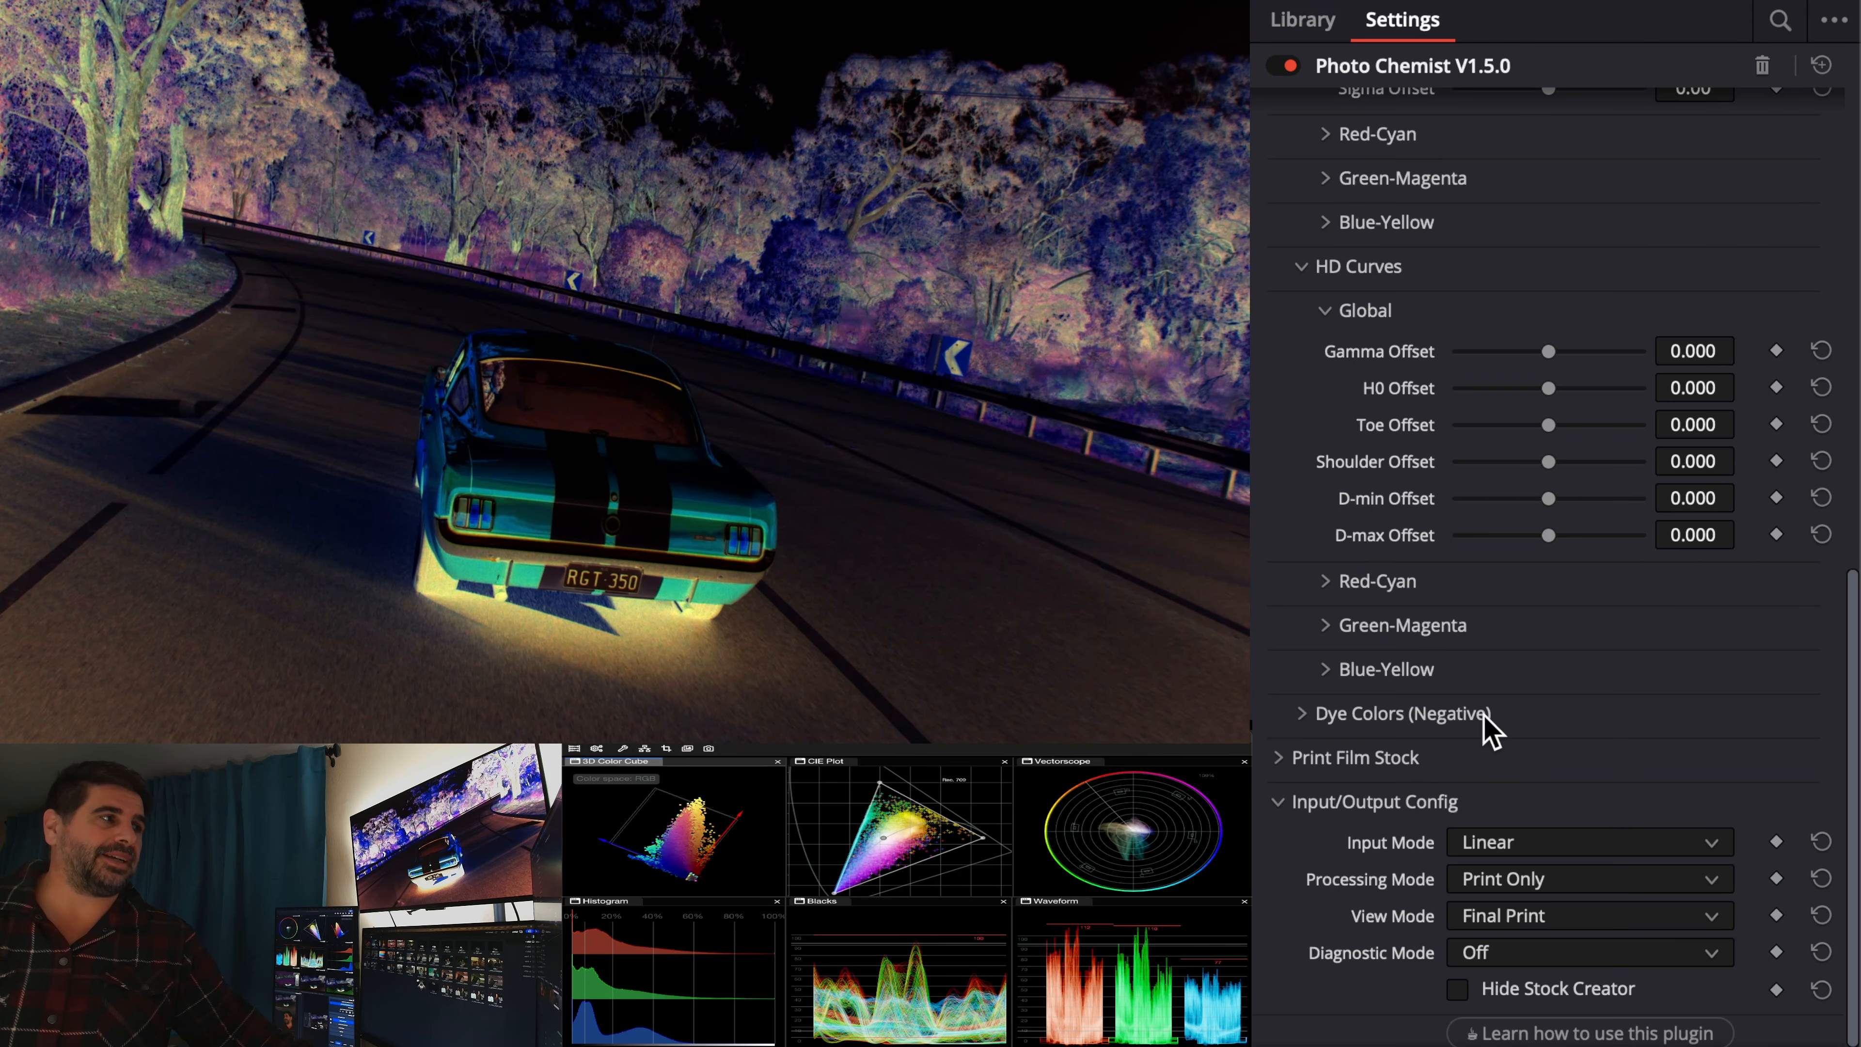
scroll(1482, 733, down, 1)
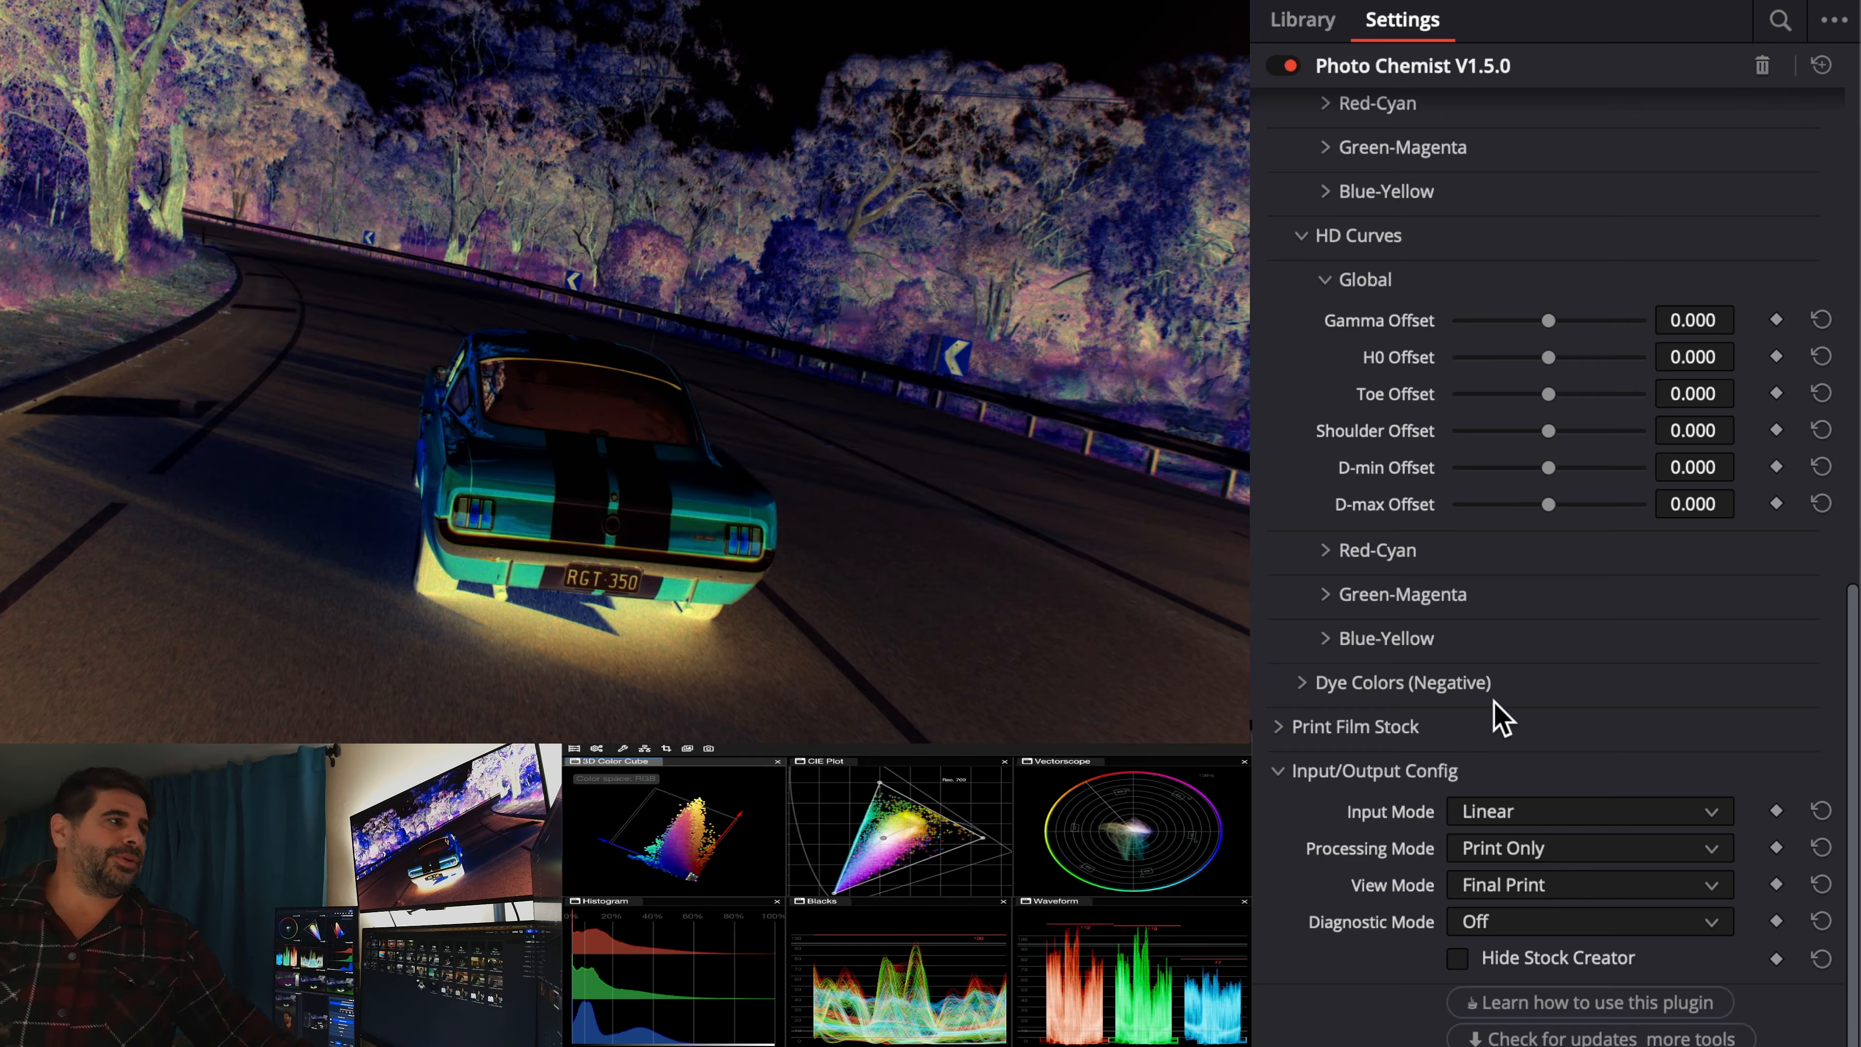
- Try DaVinci Intermediate as Photo Chemist's Input Mode, then return it to Linear
click(1557, 810)
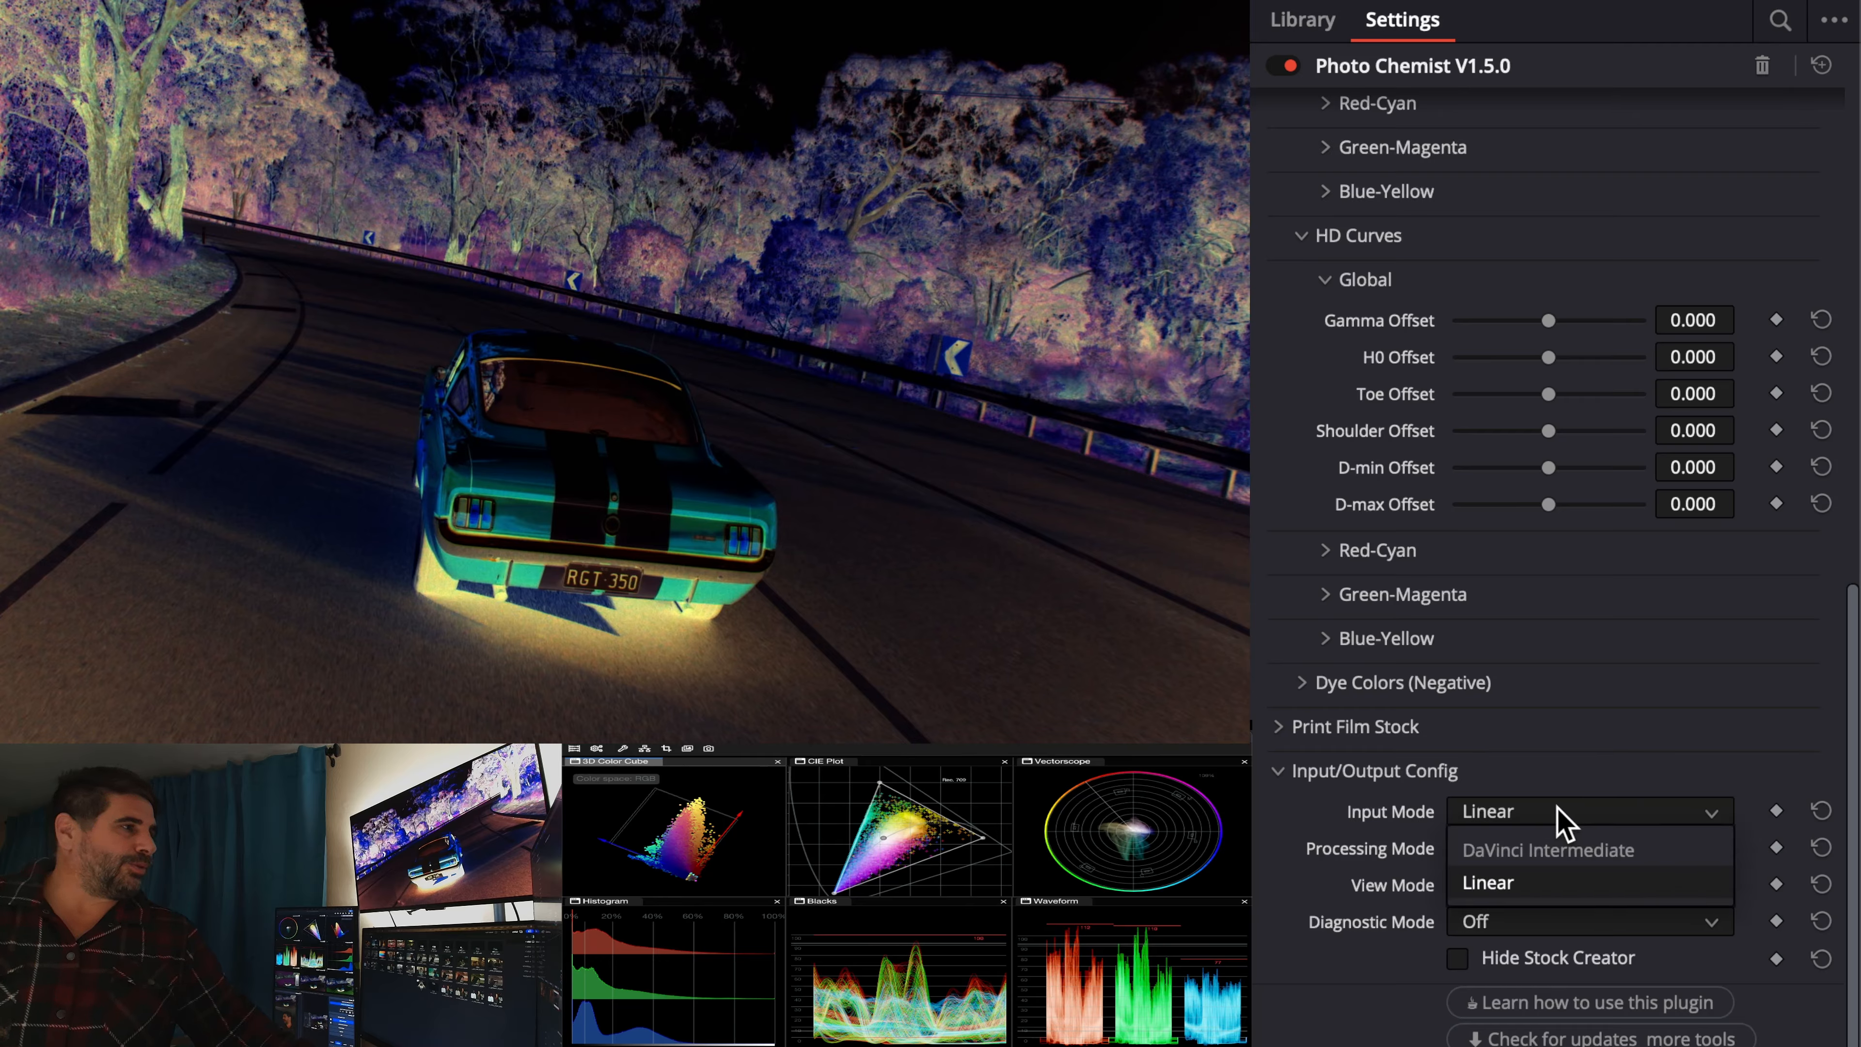
click(1564, 851)
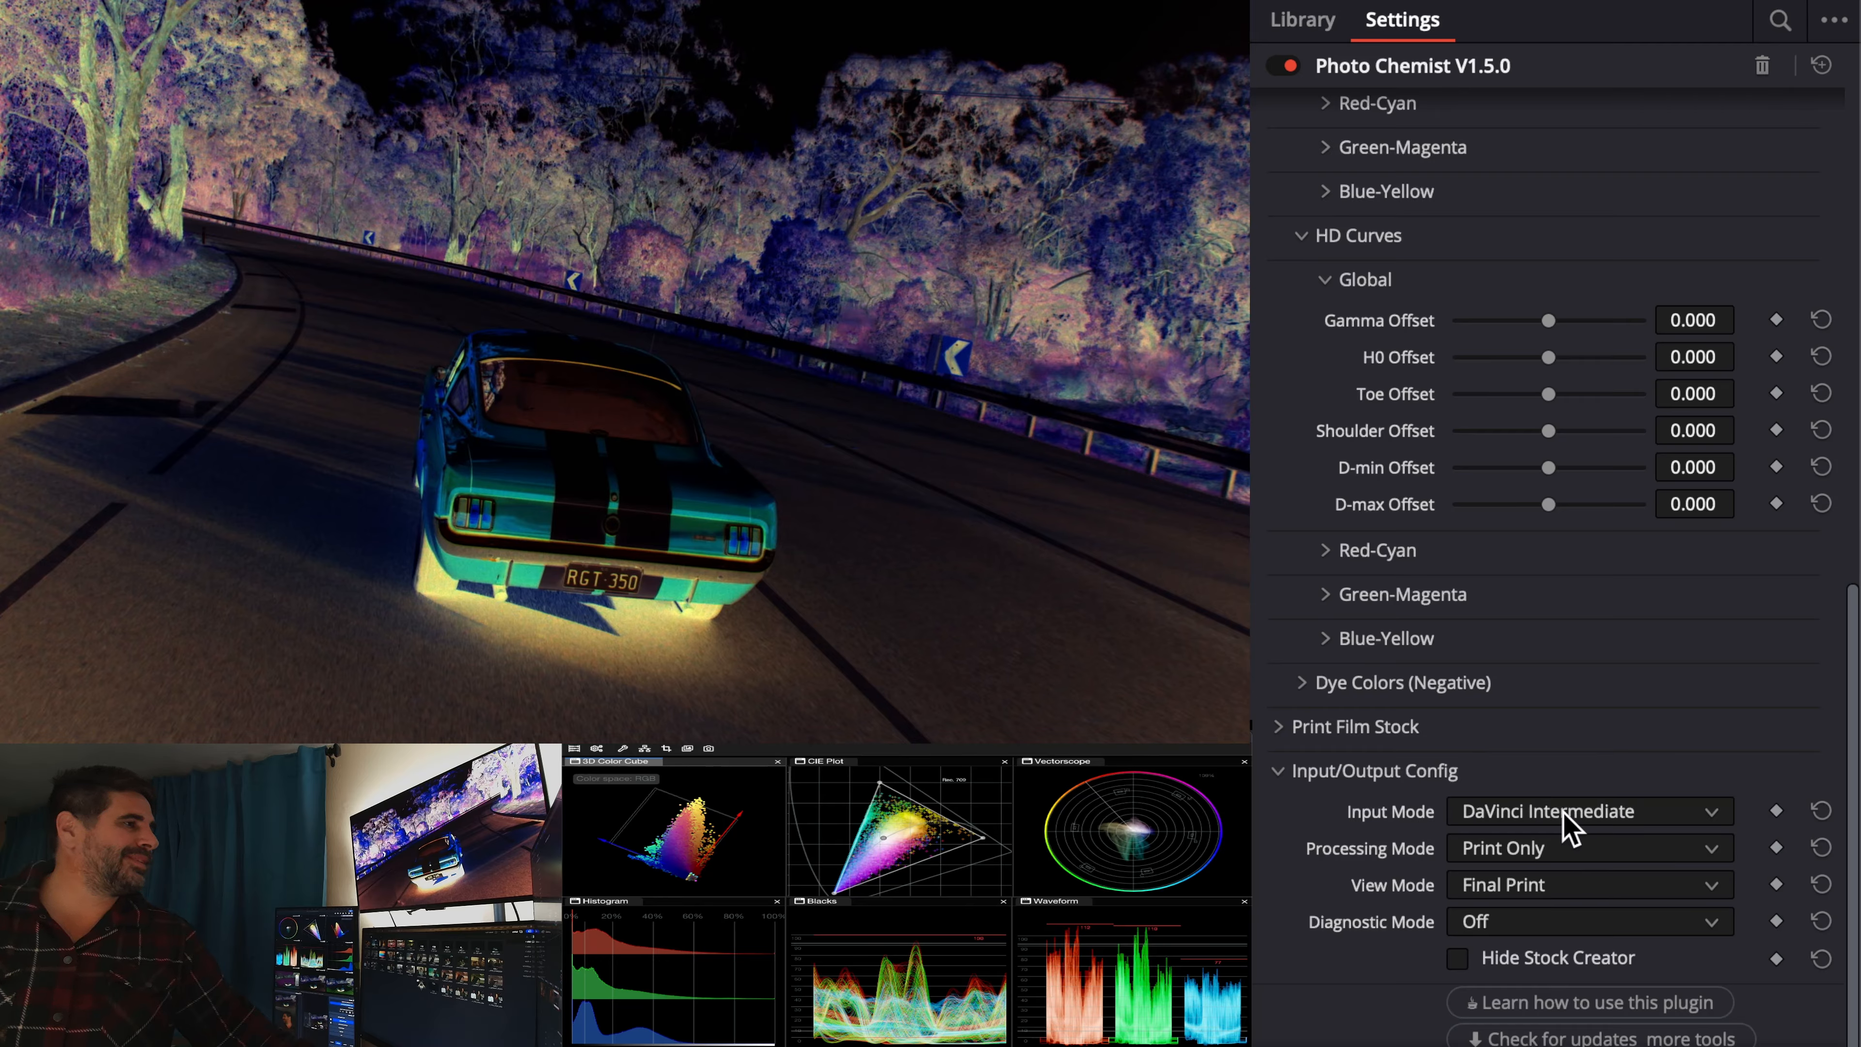
click(1566, 811)
click(1539, 883)
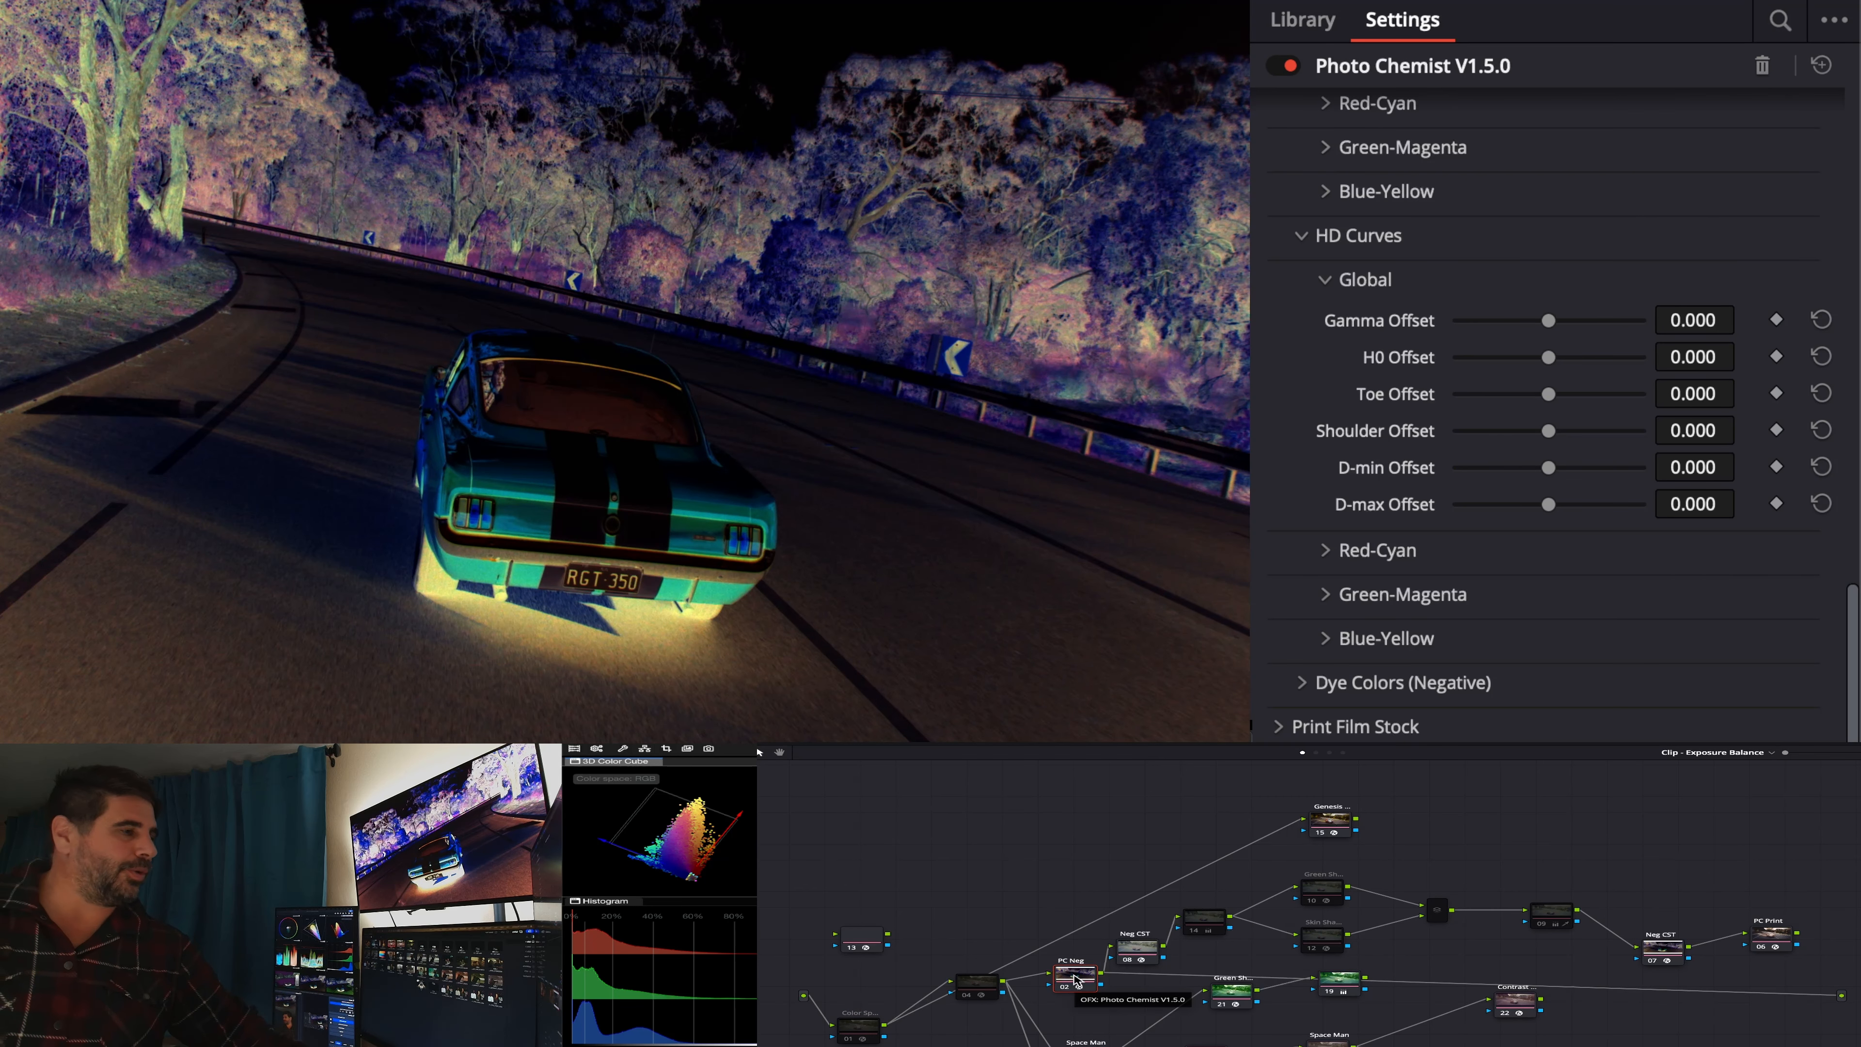
- Compare the image with the PC Neg node off and on, then undo the rerouting of the final output
key(super+d)
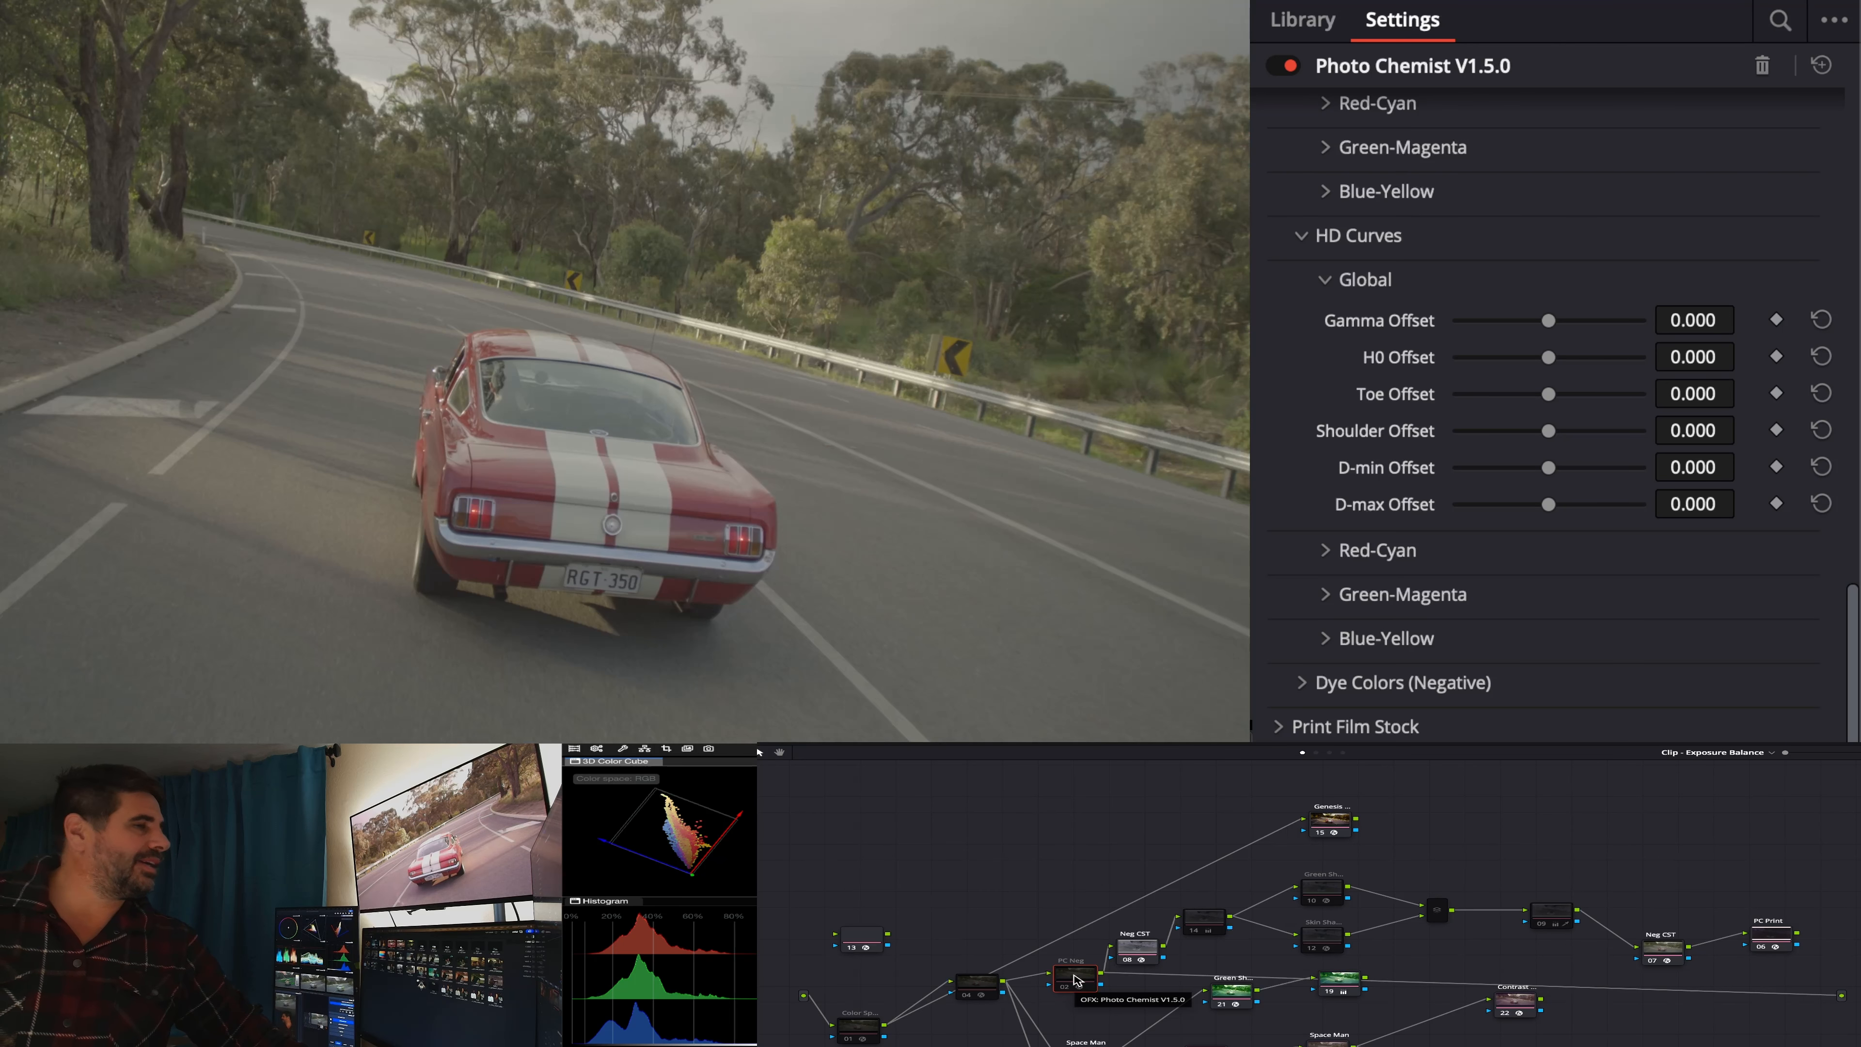
key(super+d)
key(super+d)
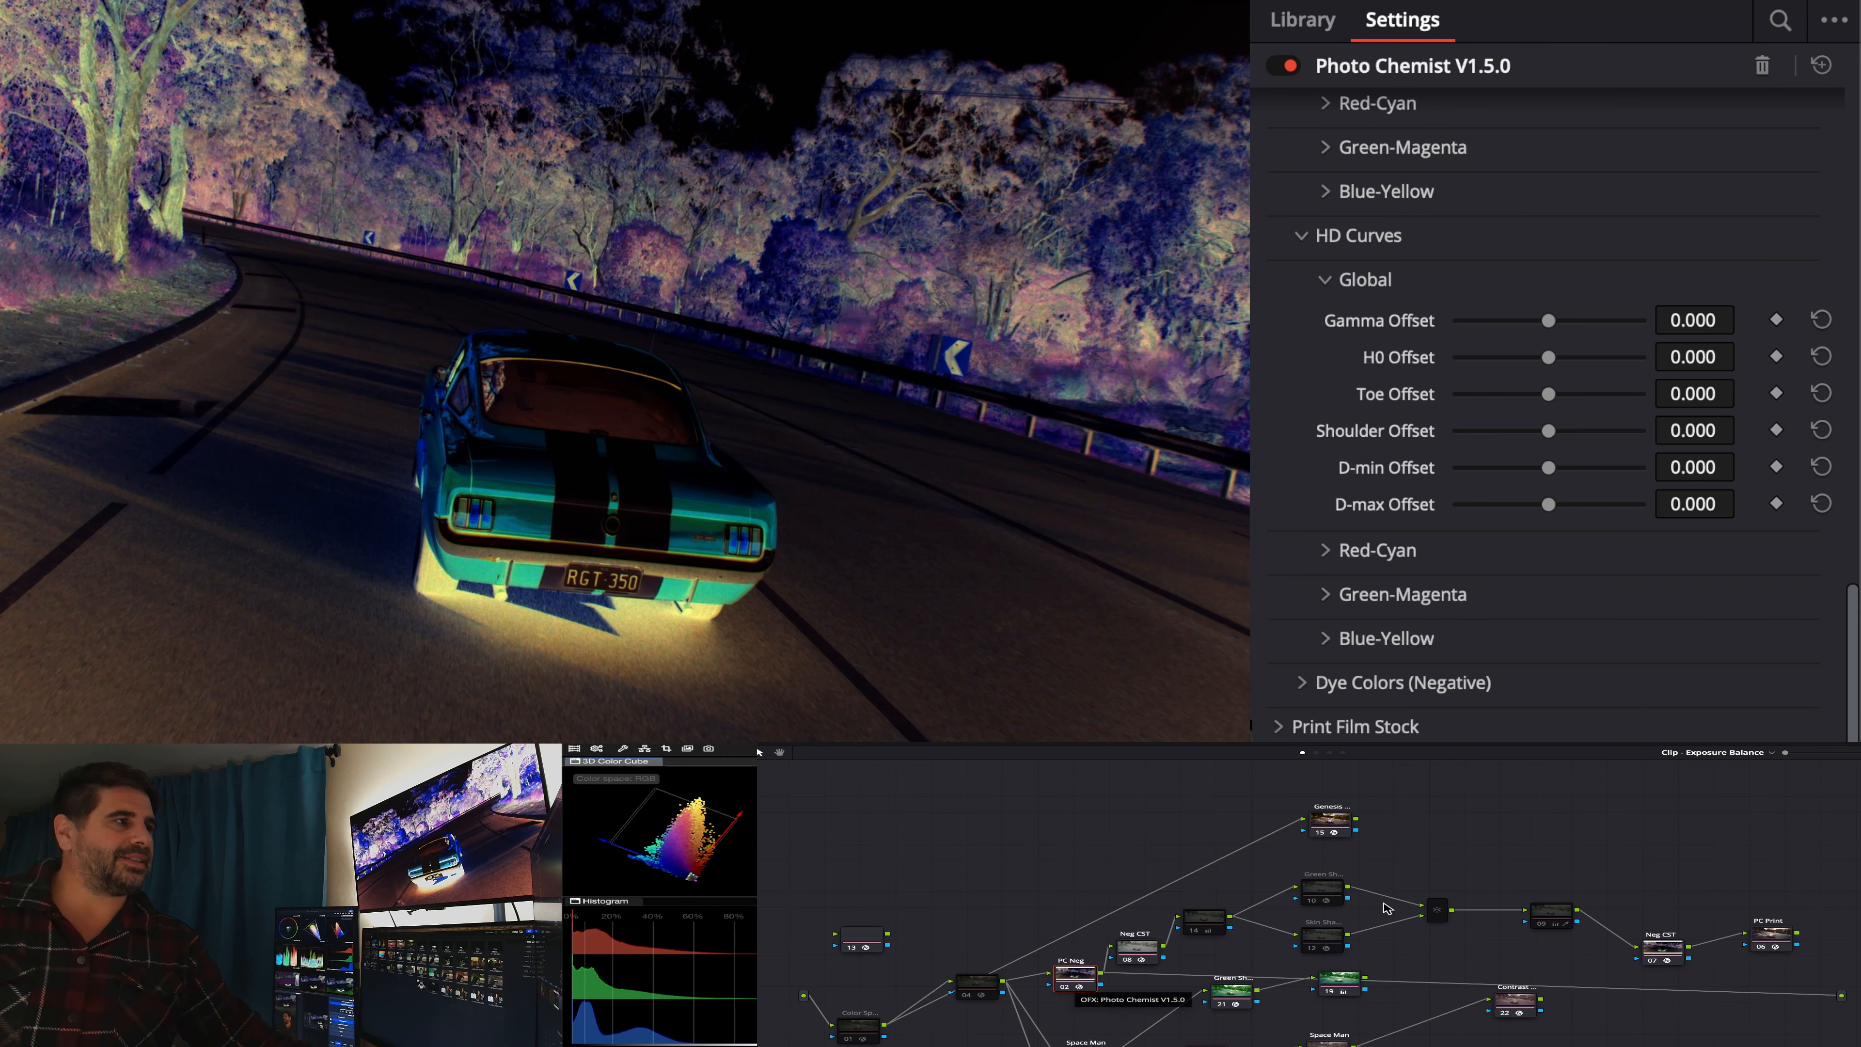
key(super+z)
key(super+z)
key(super+z)
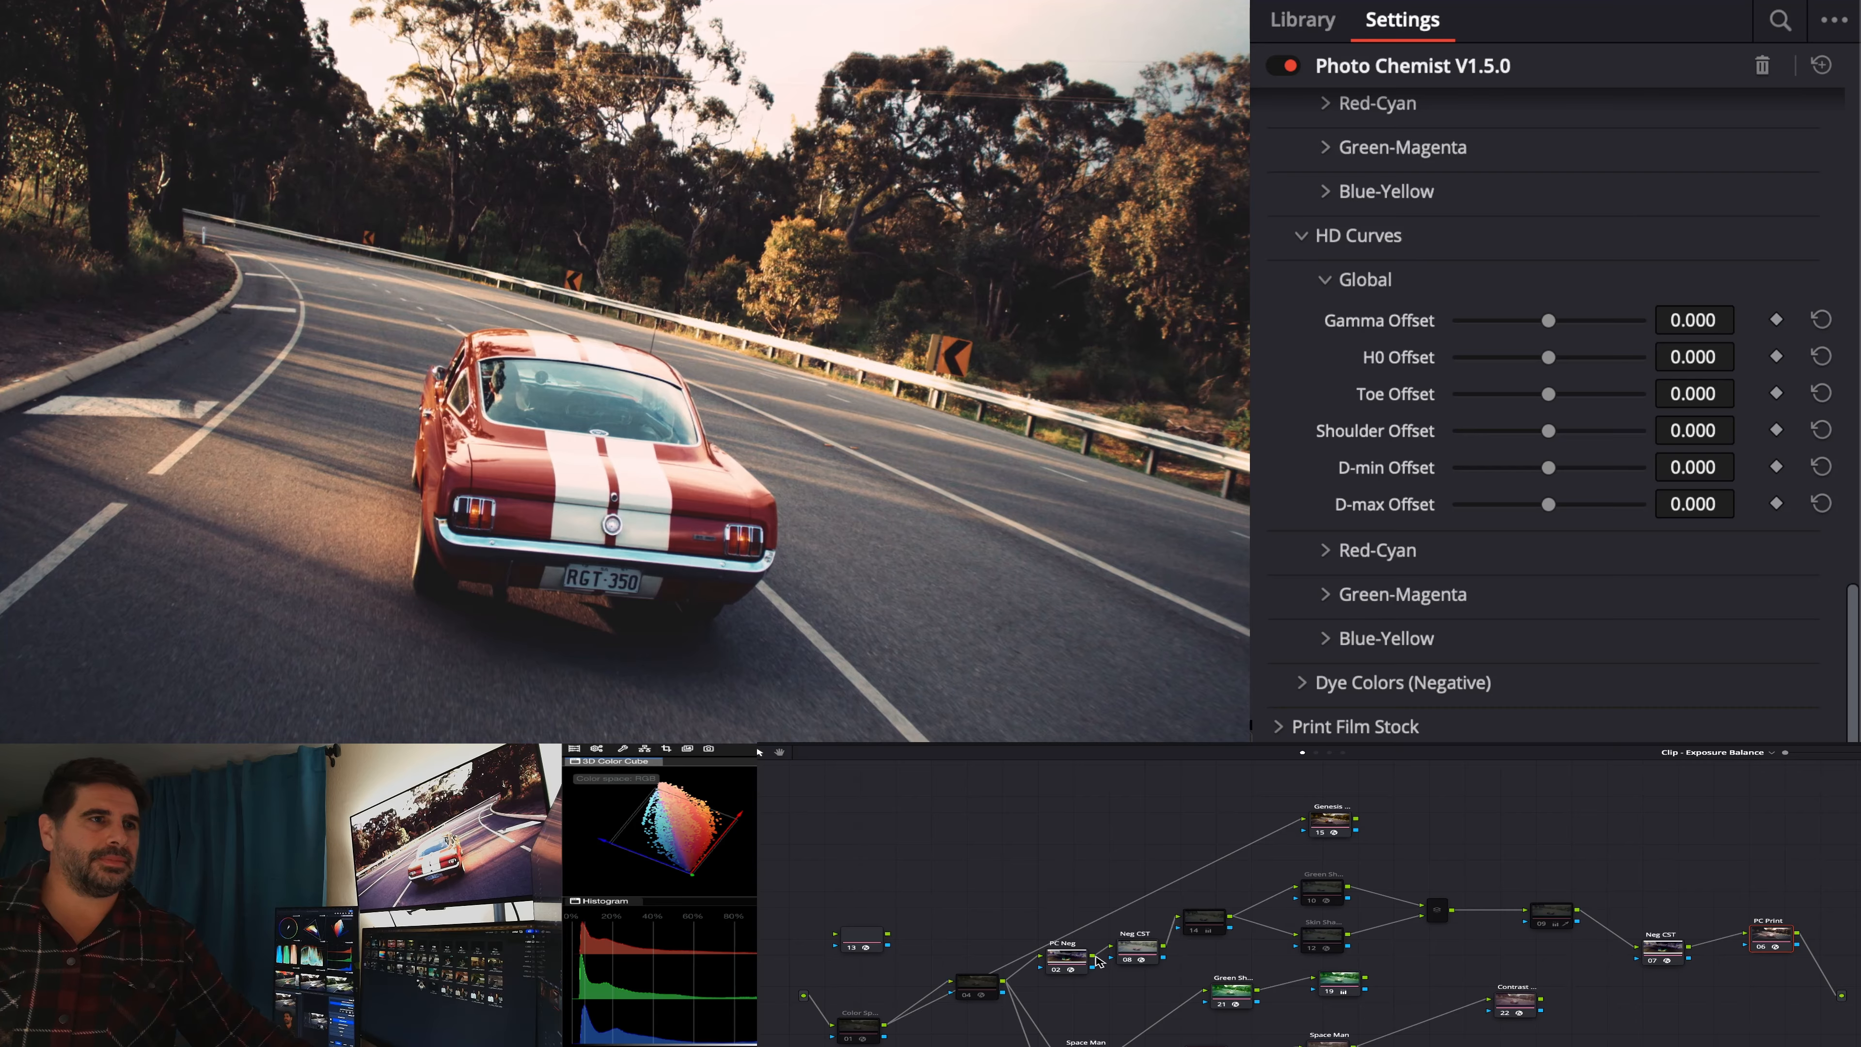
- Route the PC Neg node to the final output and review the settings of the Color Space Transform and PC Neg nodes
drag(1164, 957, 1840, 995)
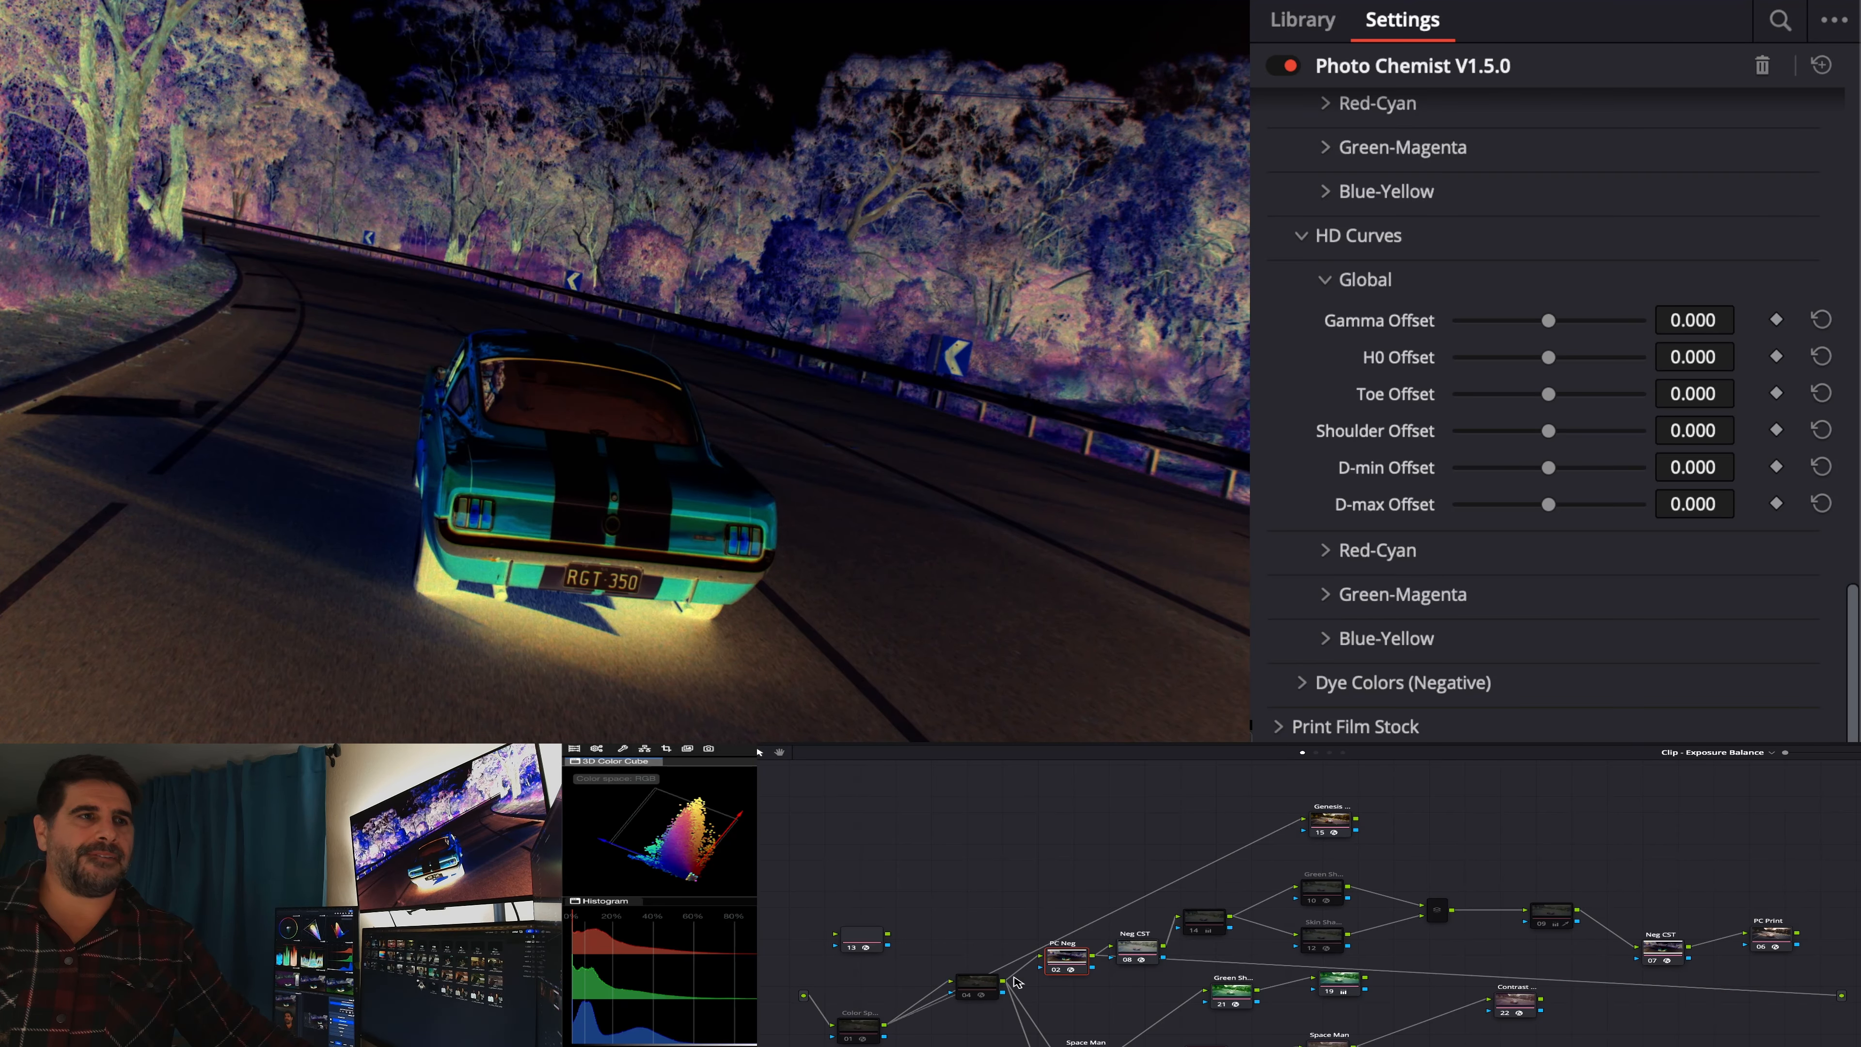
click(865, 1026)
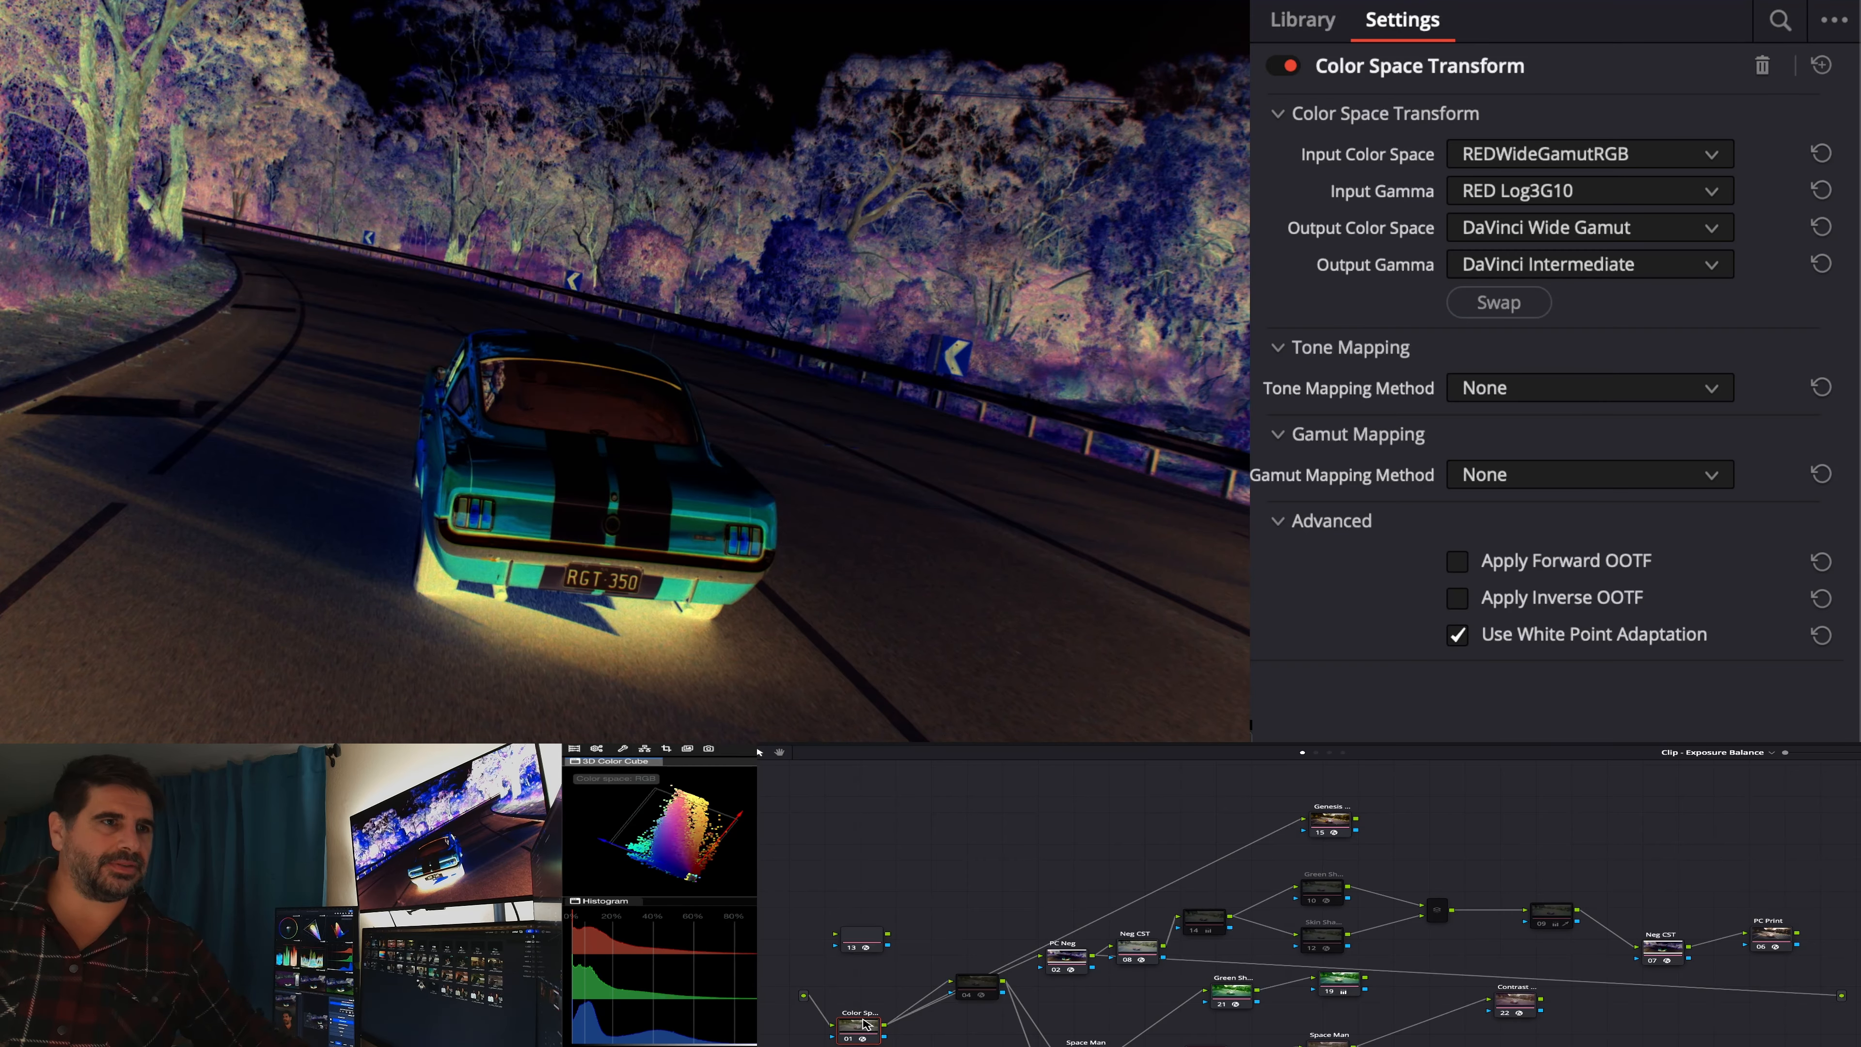
click(1057, 957)
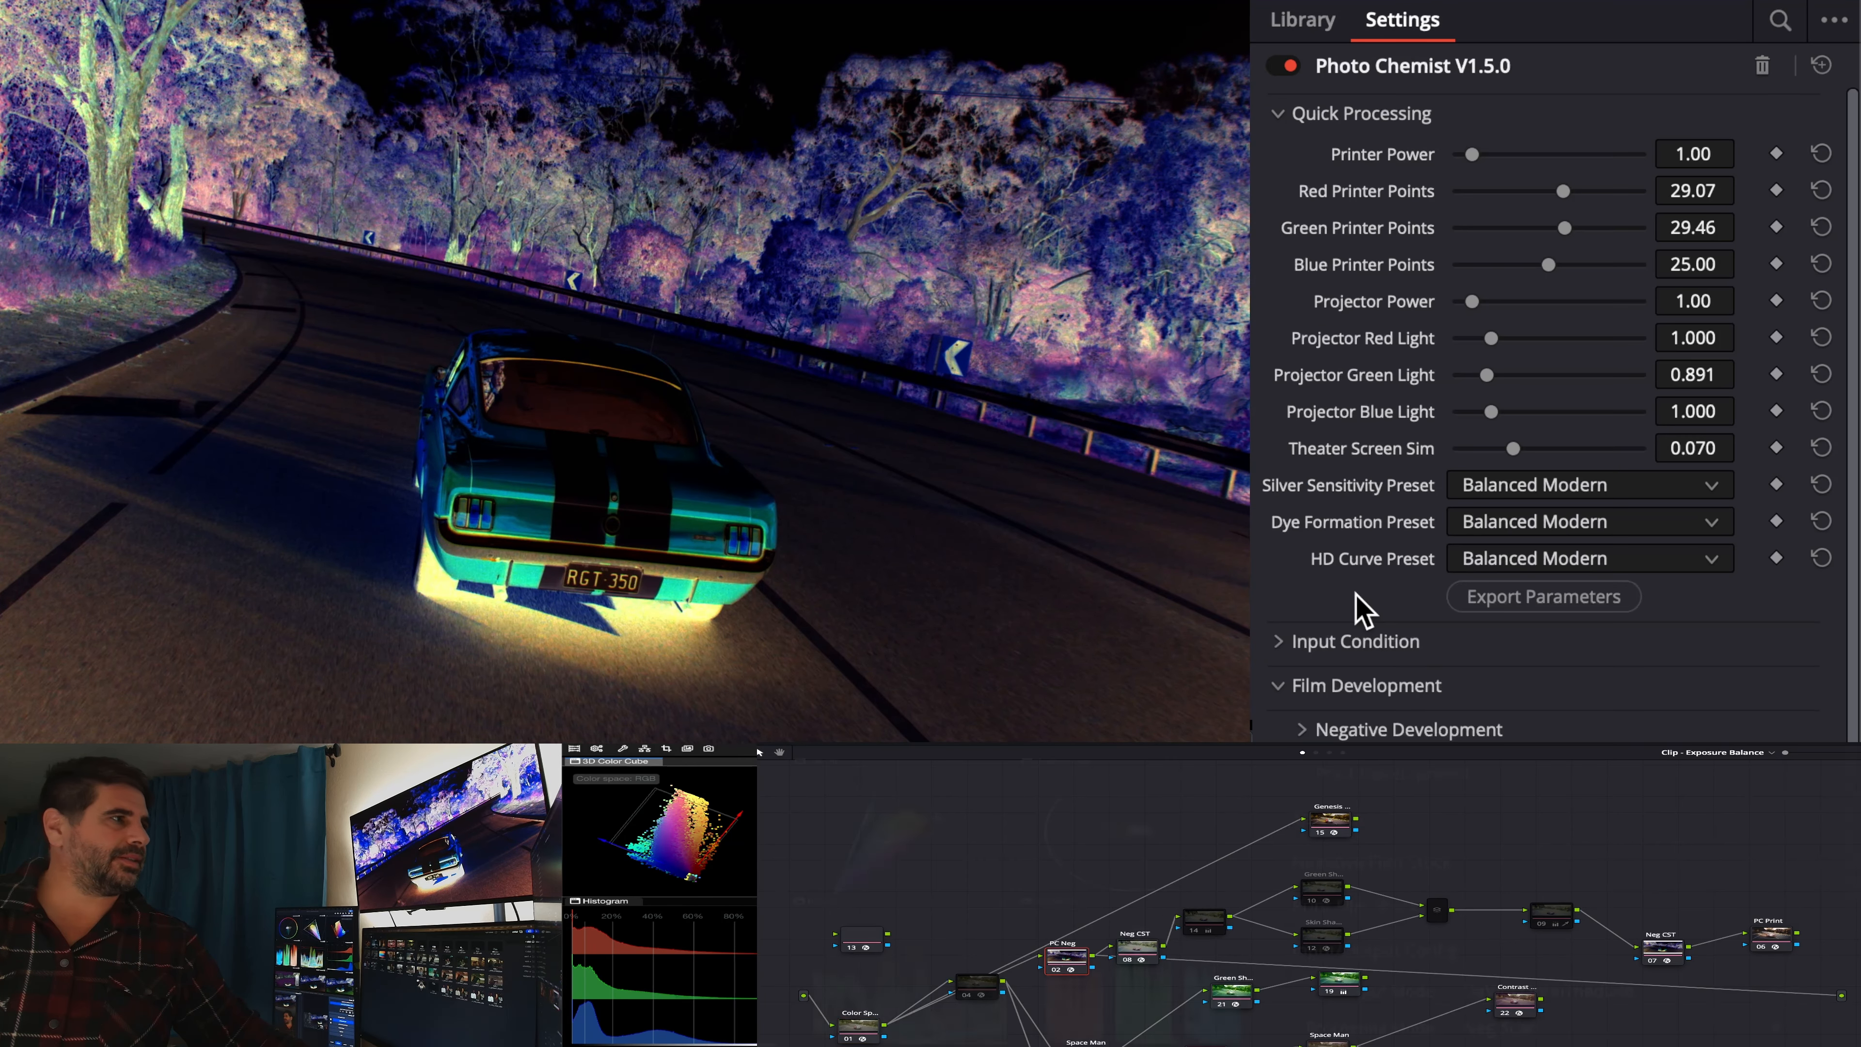
scroll(1538, 734, down, 5)
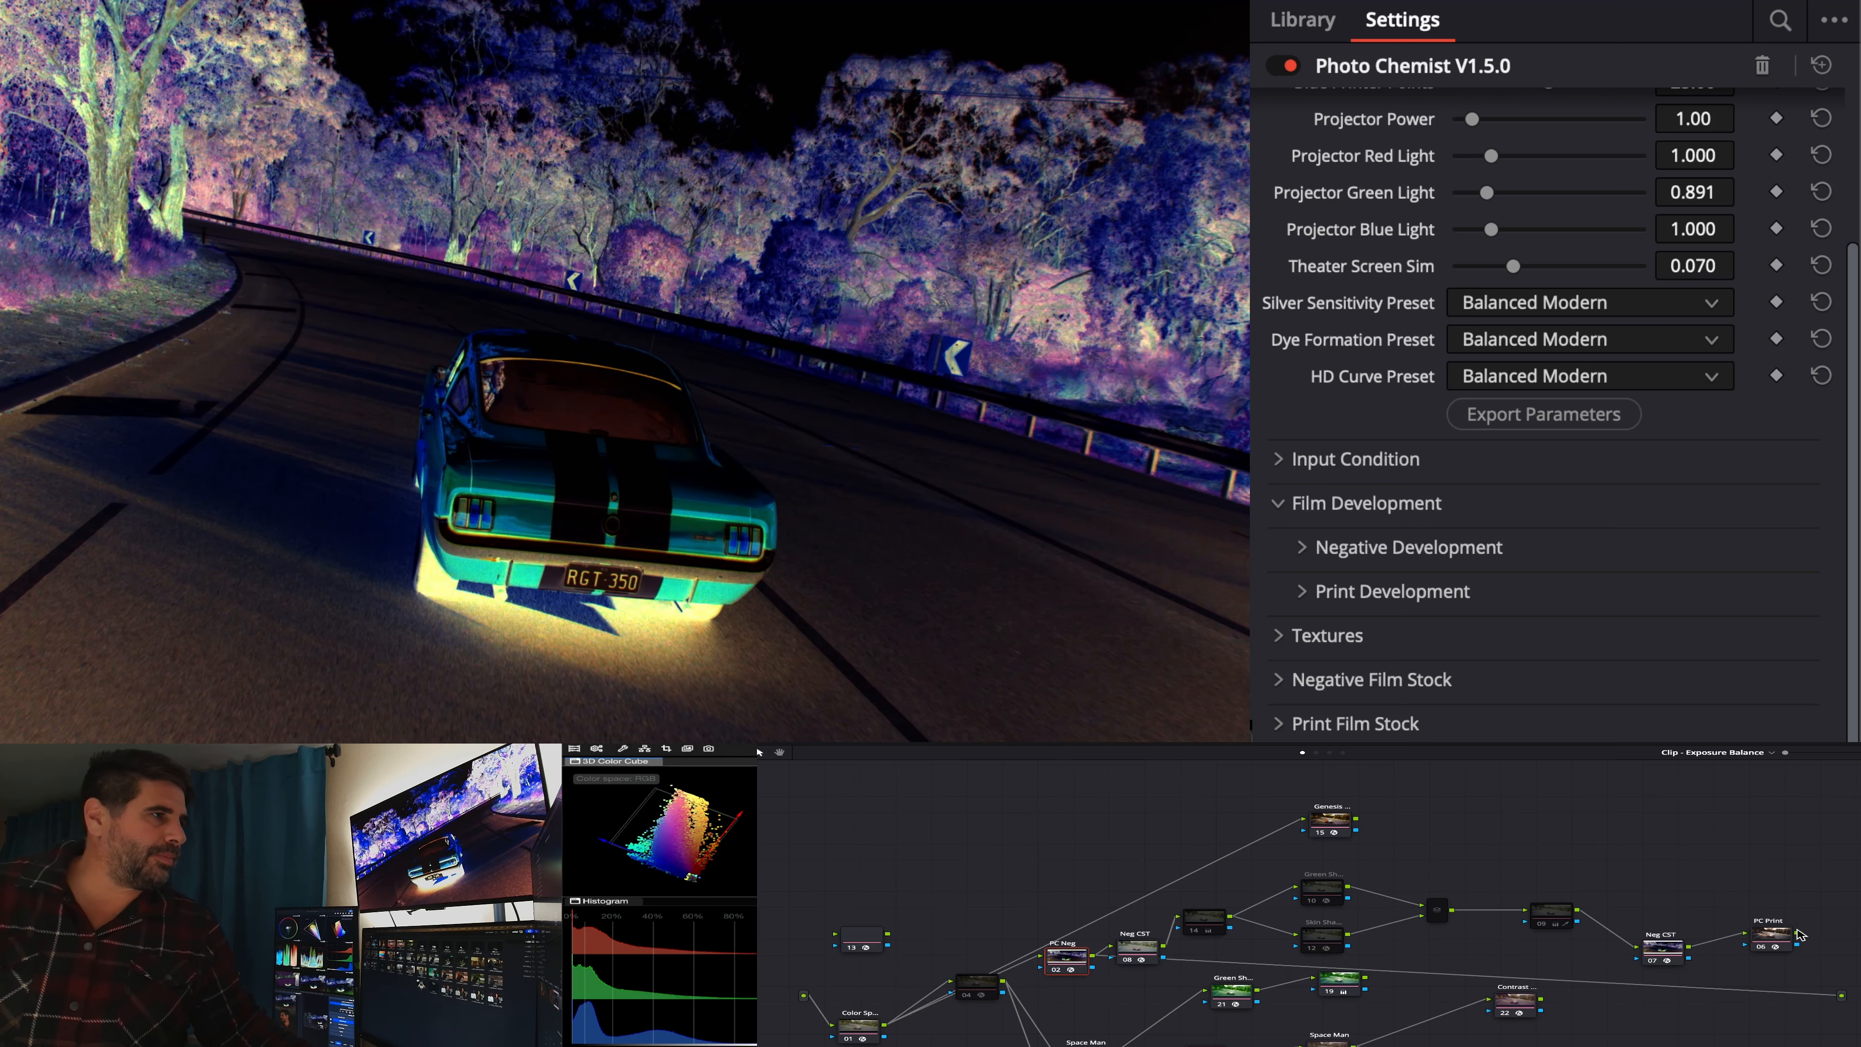
- Reconnect the PC Print node to the final output and turn off LUT Prep - Grain Off in PC Neg's Textures section
drag(1844, 989, 1843, 994)
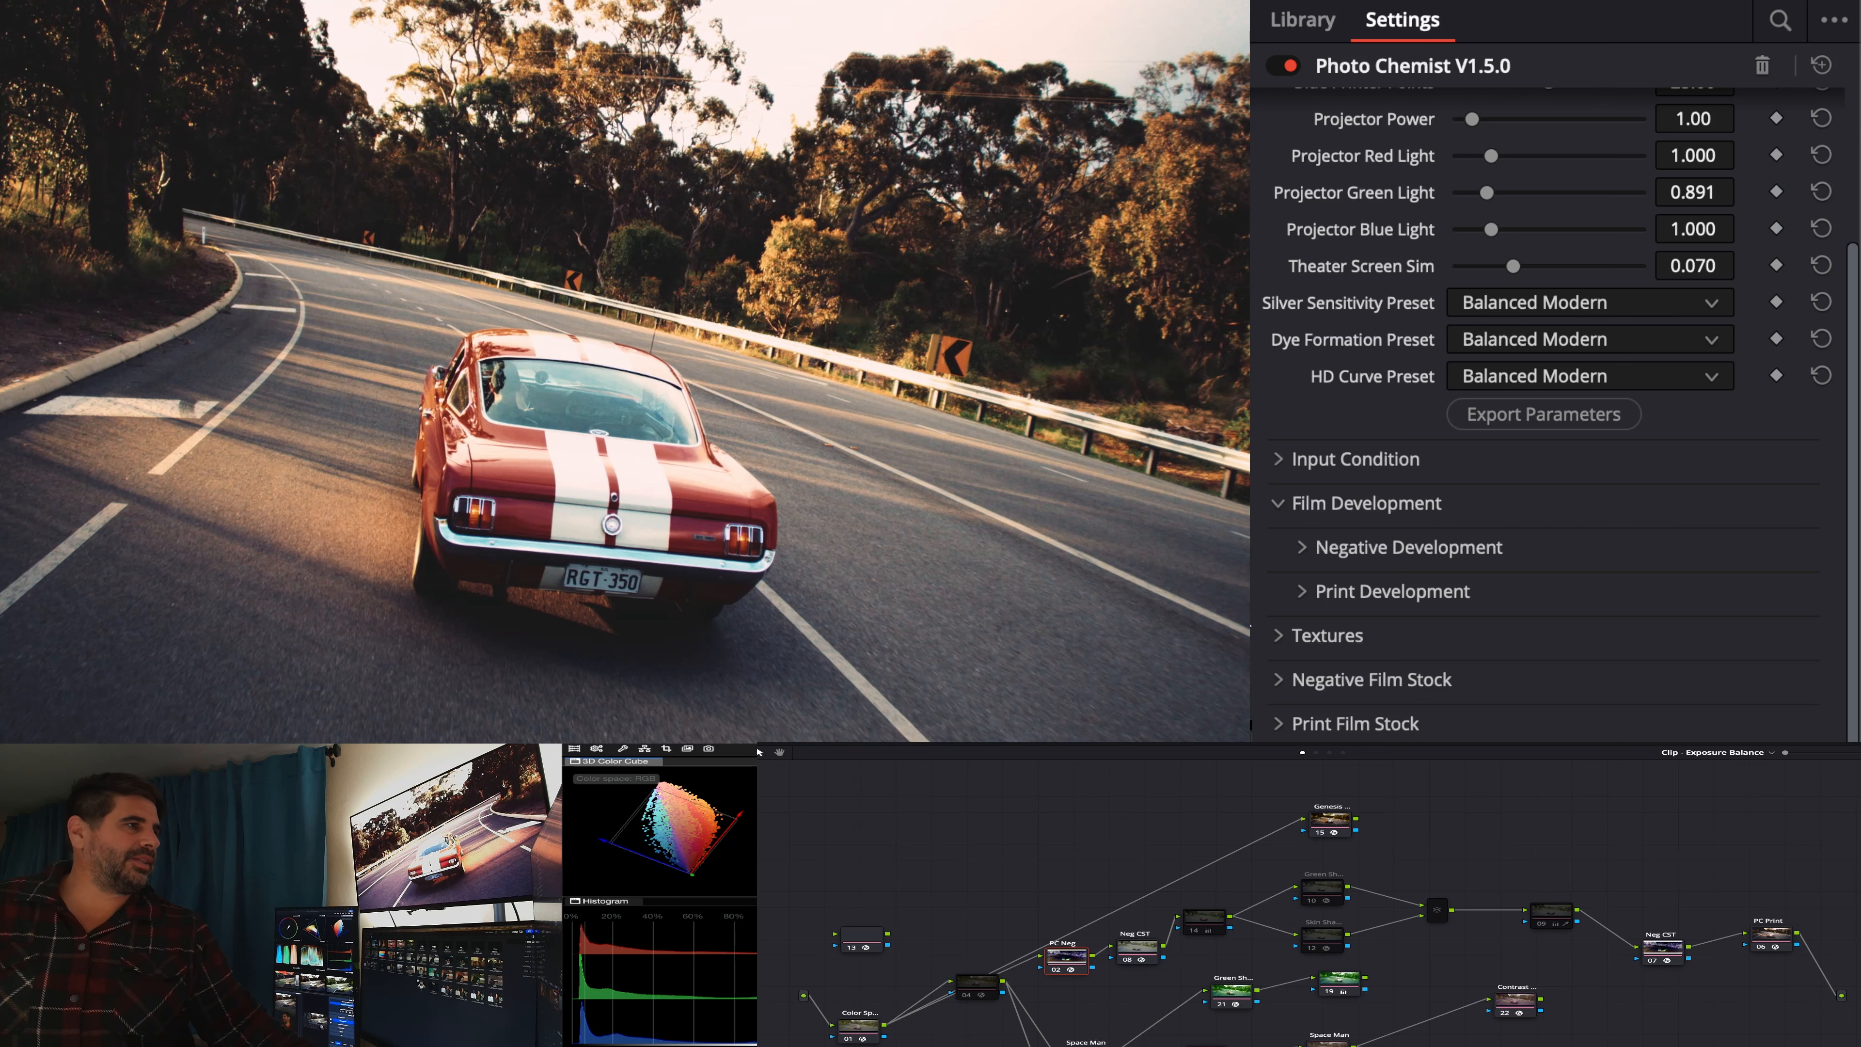
click(1418, 645)
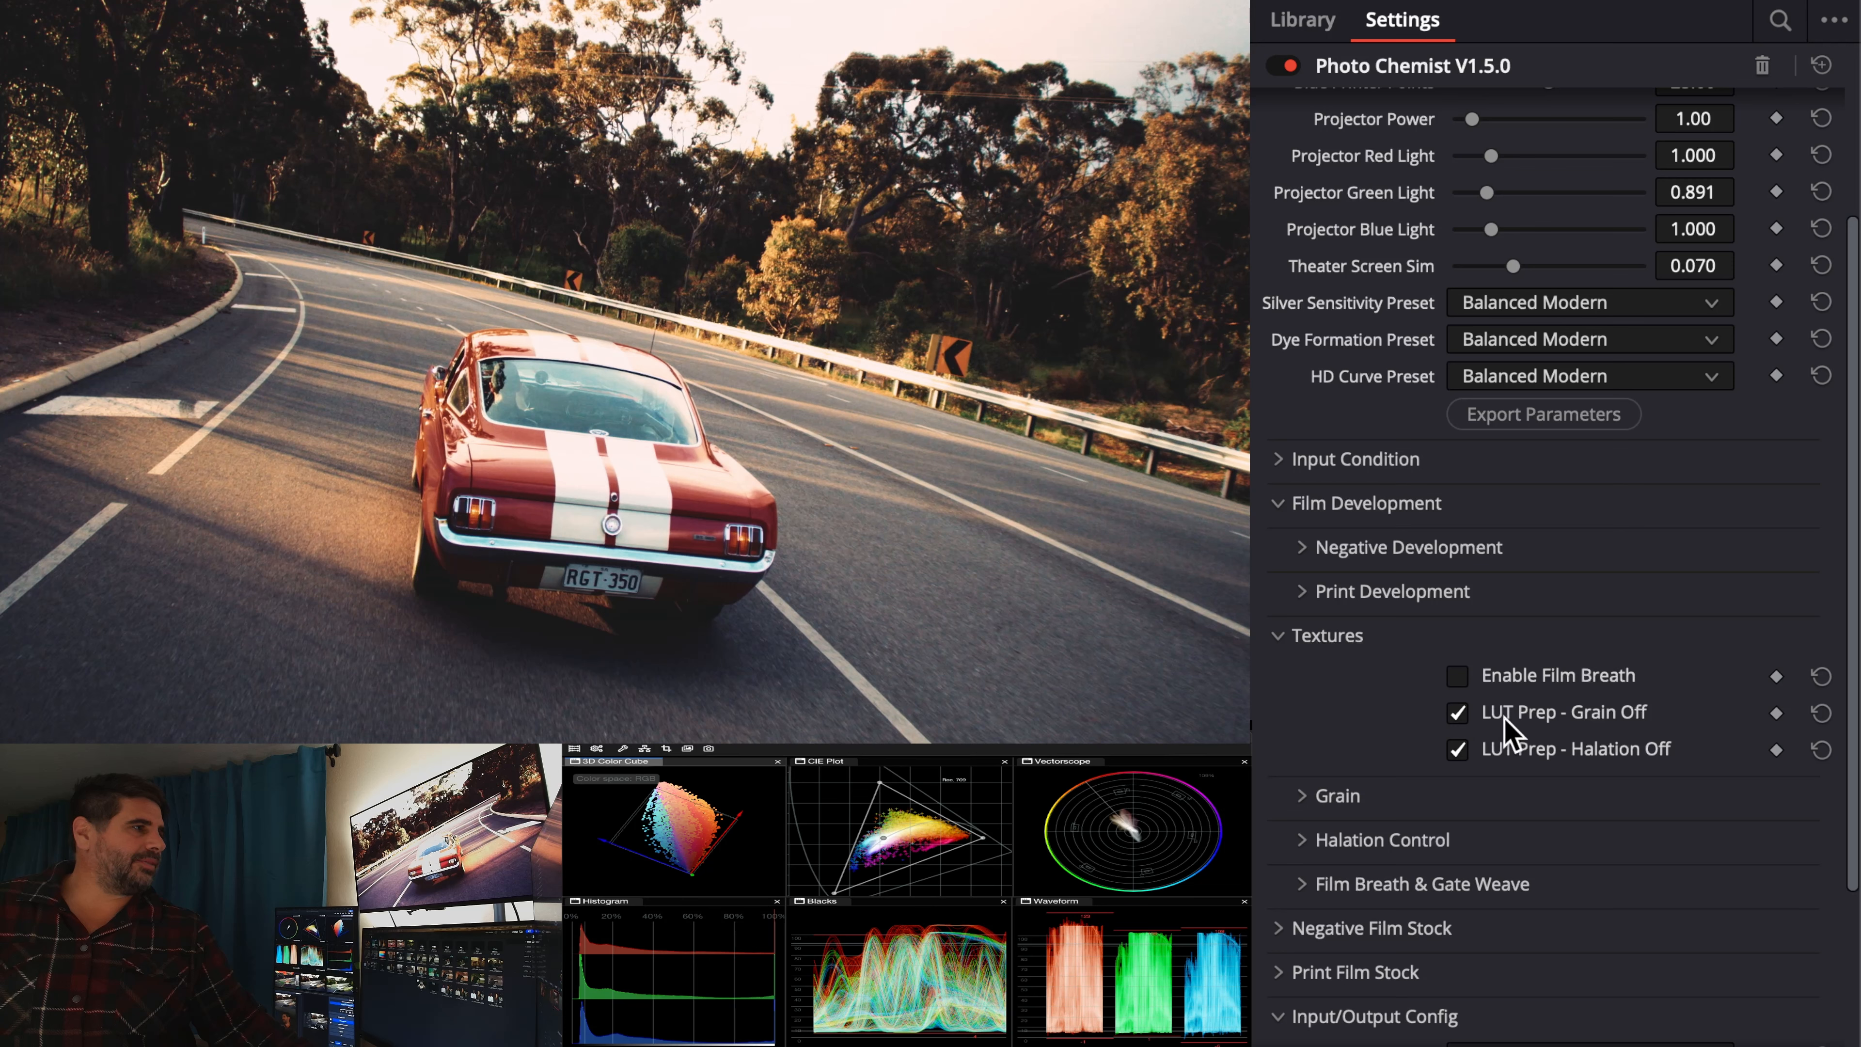
click(1501, 717)
click(1498, 717)
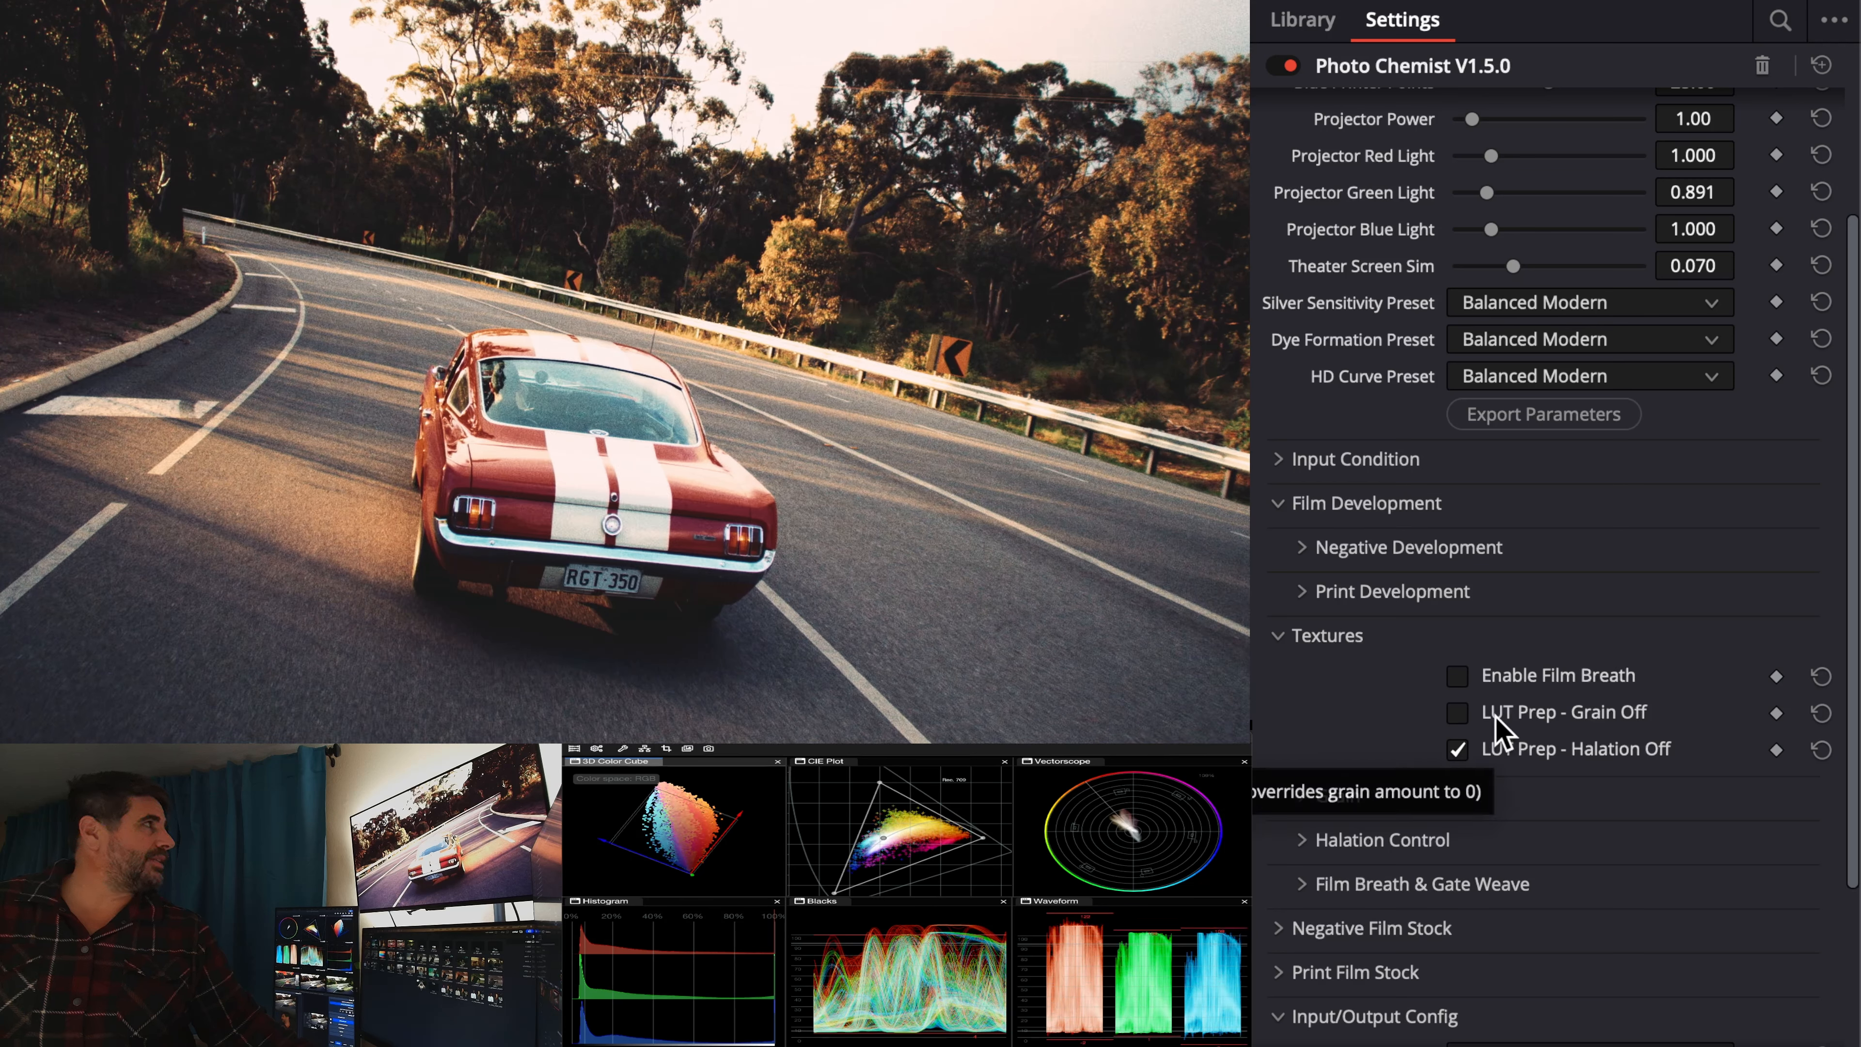
click(1496, 718)
click(1497, 720)
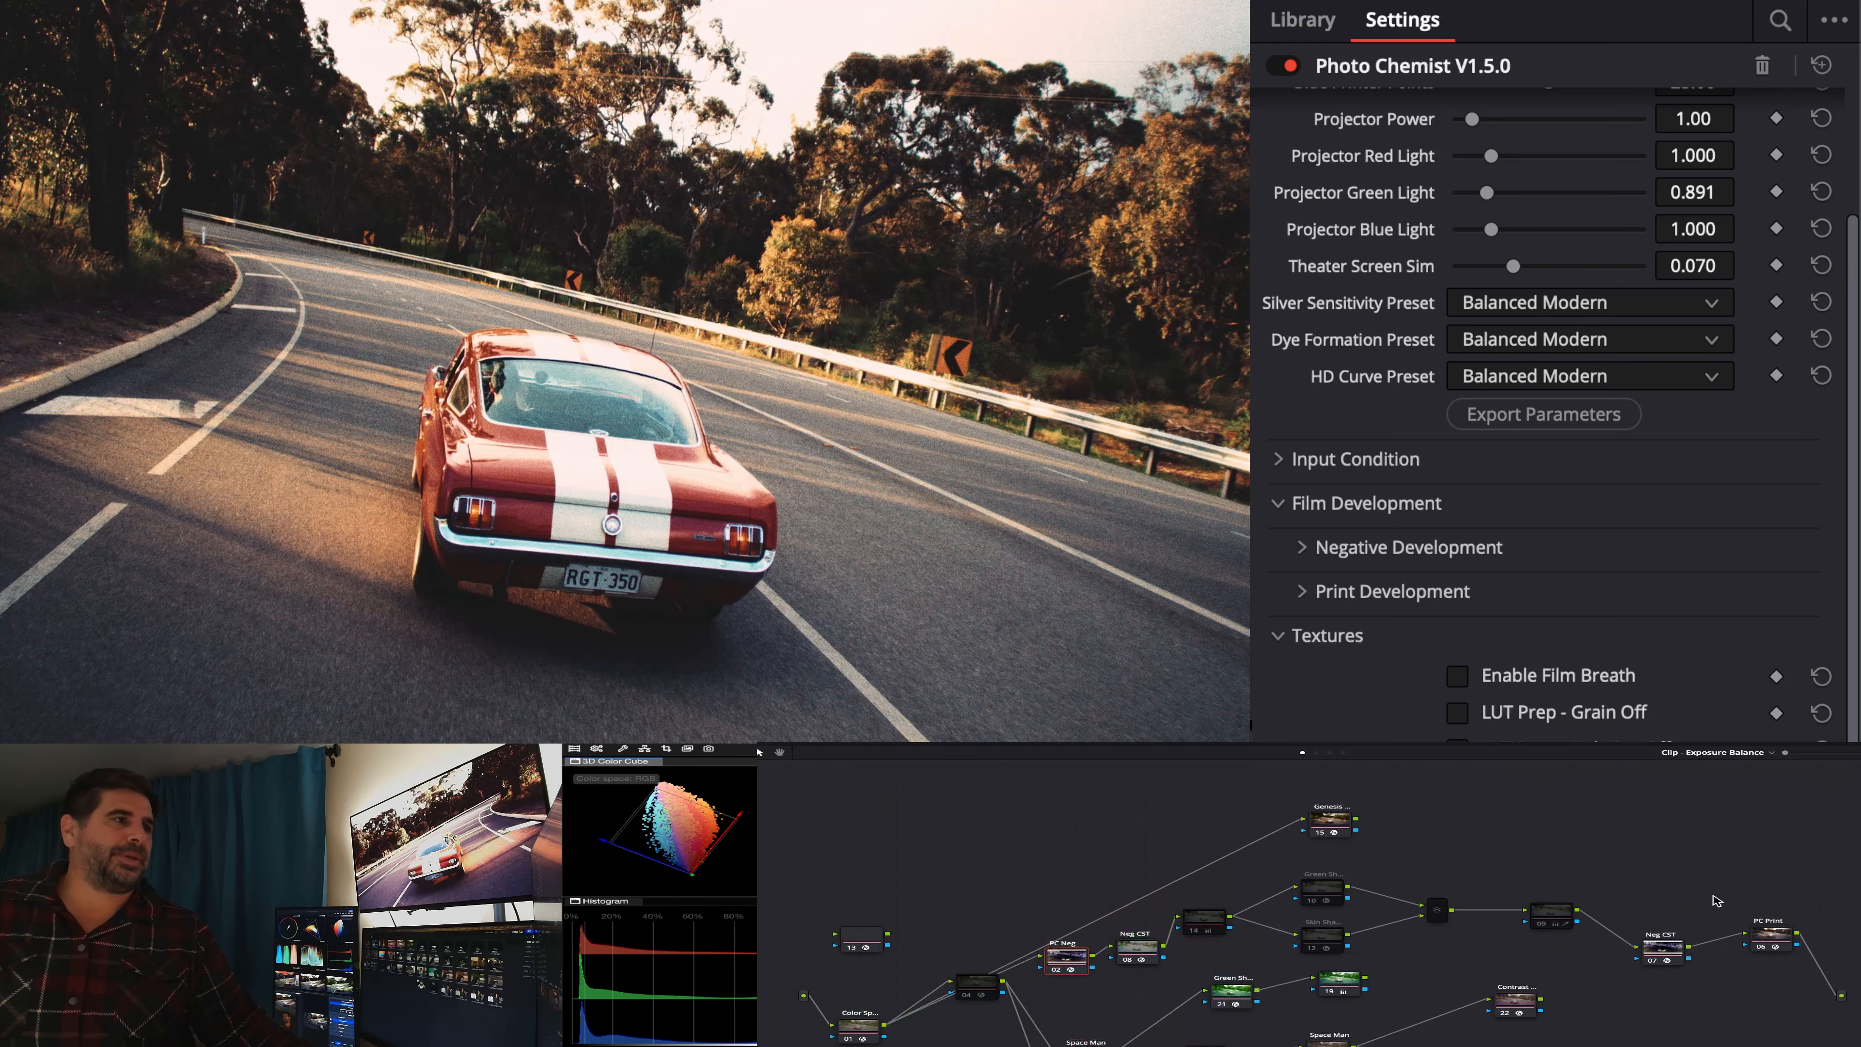
- Review the Genesis node's camera, development, print and halation settings
click(1340, 825)
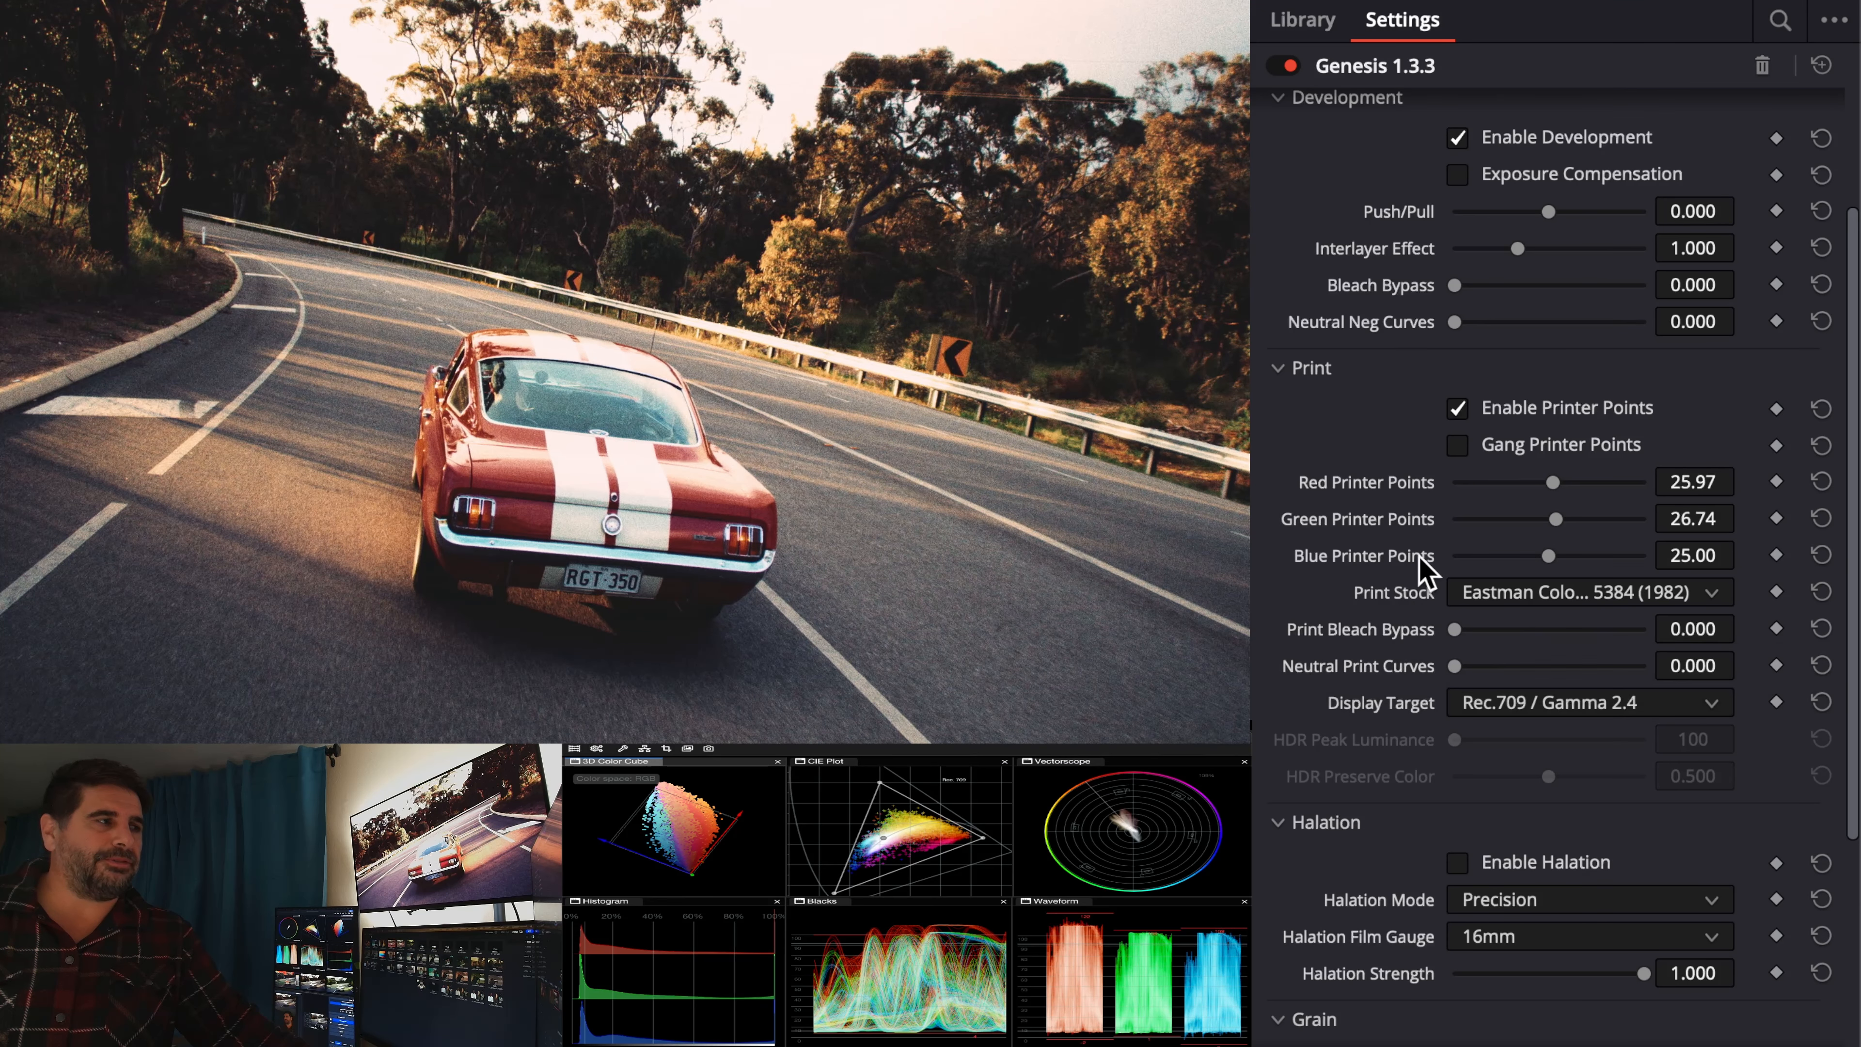
scroll(1466, 591, up, 3)
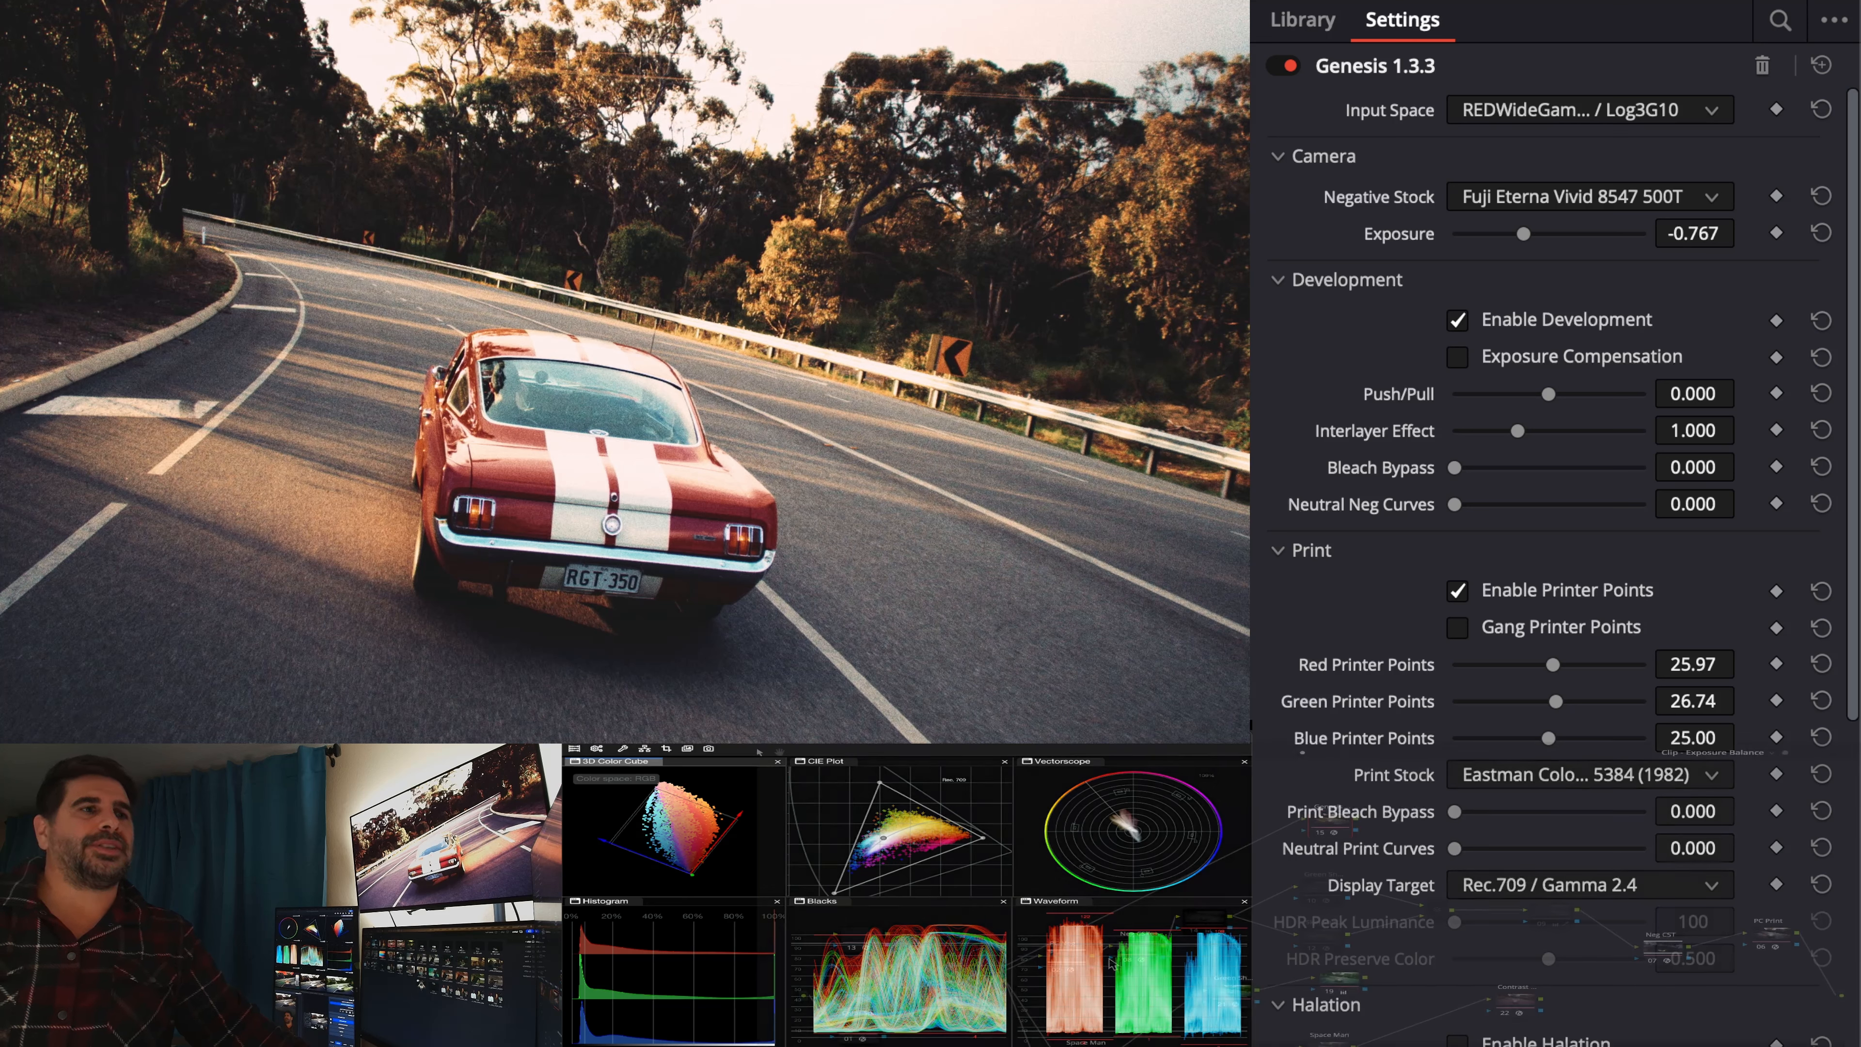
- Route the first Neg CST node to the final output and examine the DCTL settings of both Neg CST nodes
drag(1032, 903, 1832, 1003)
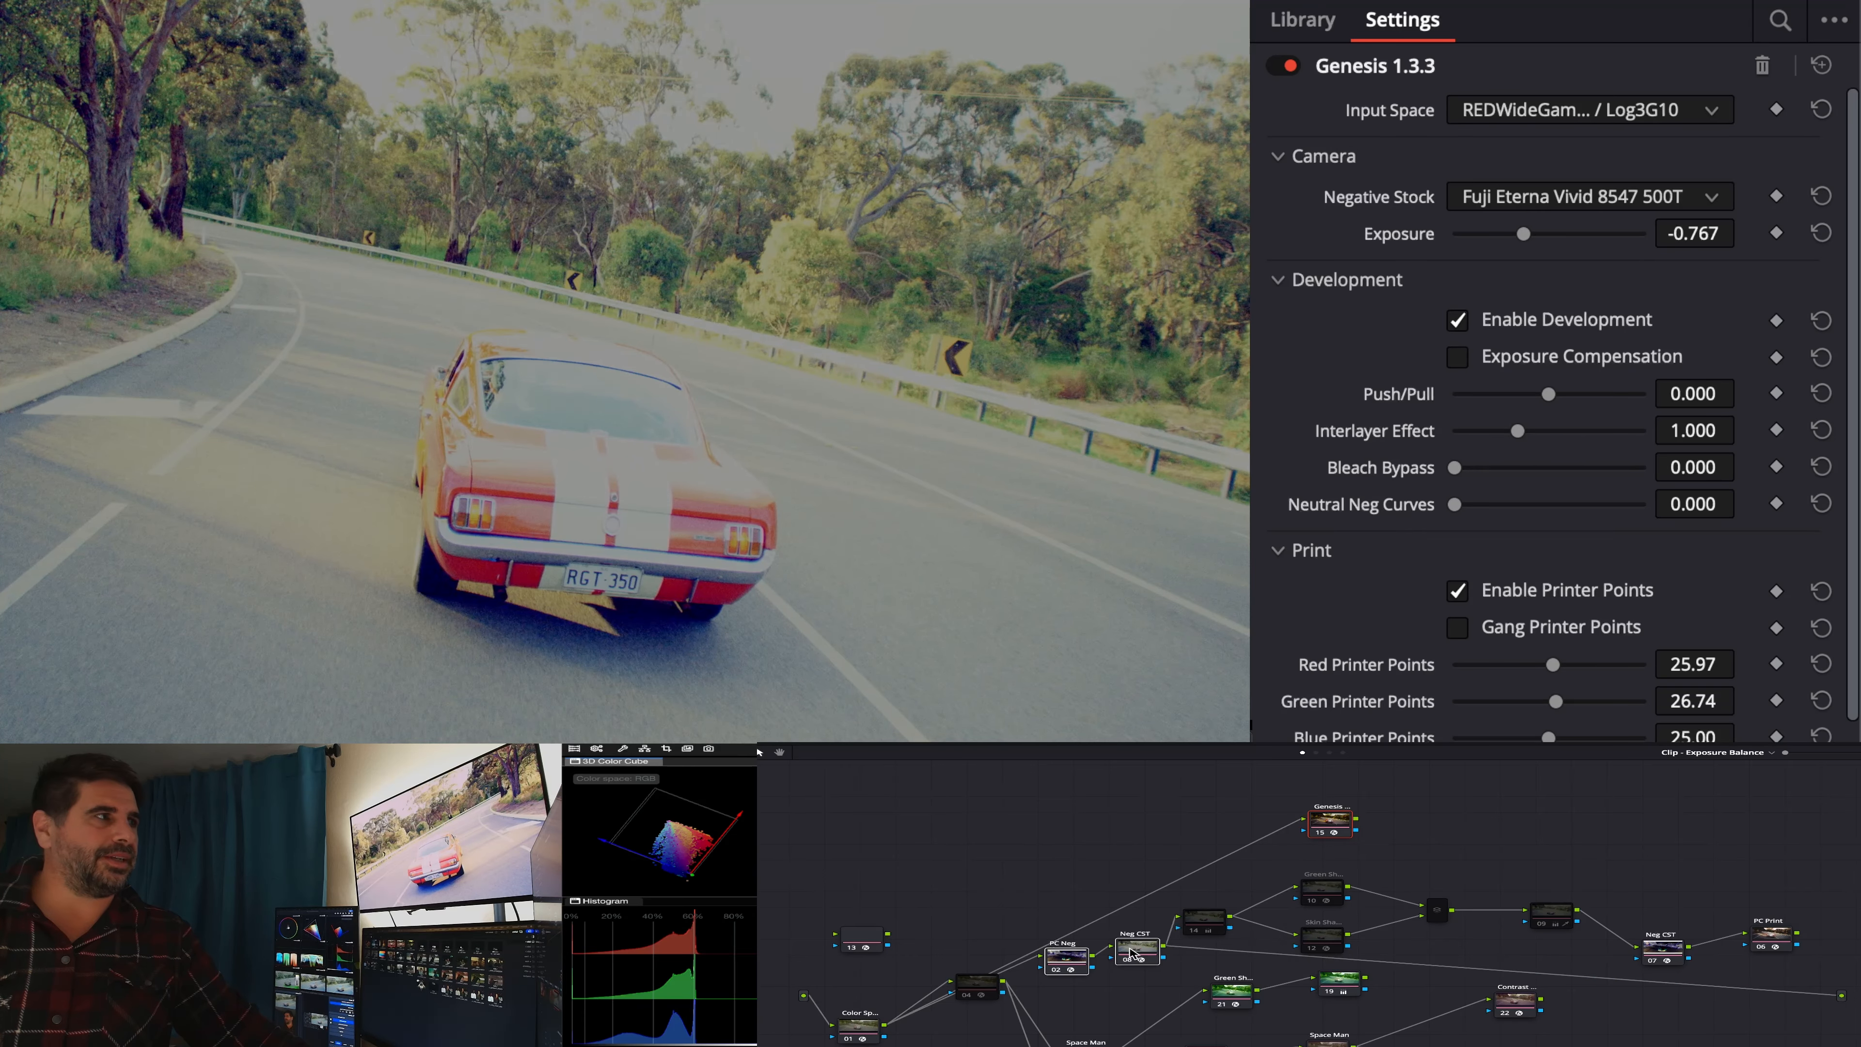
click(1134, 953)
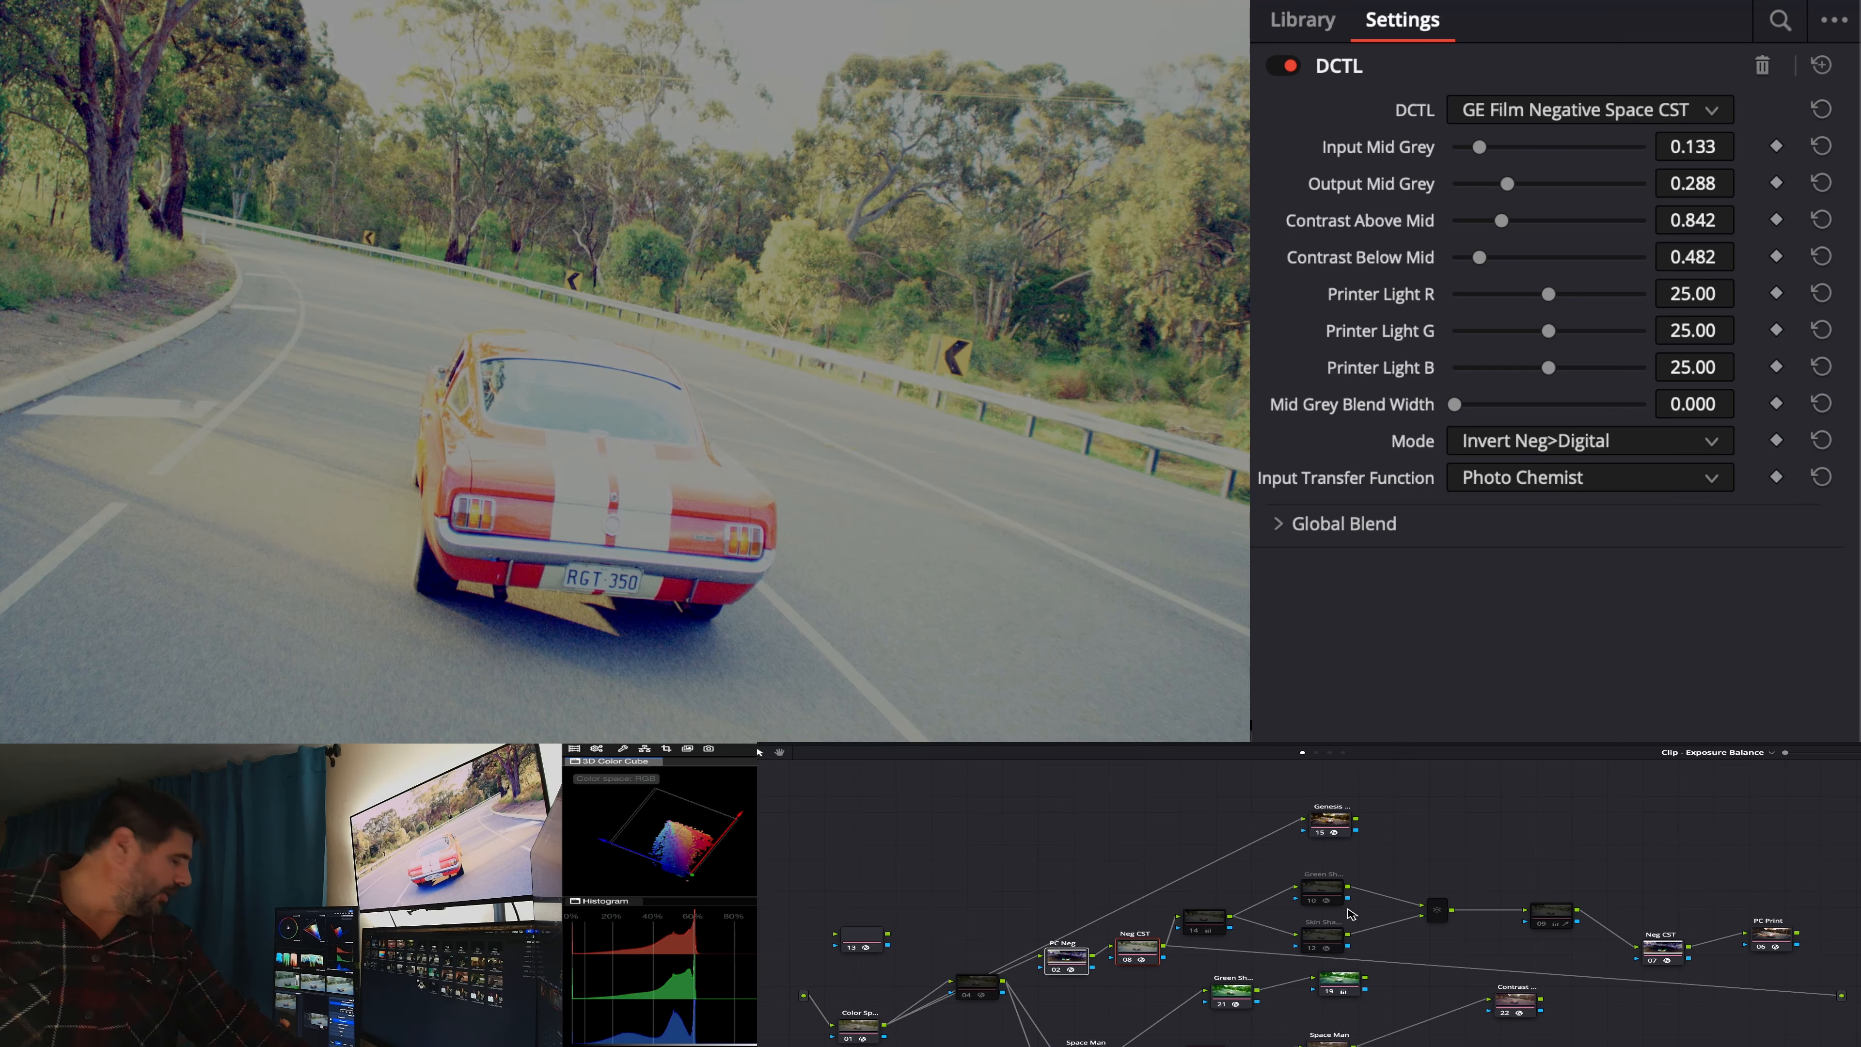
click(1660, 953)
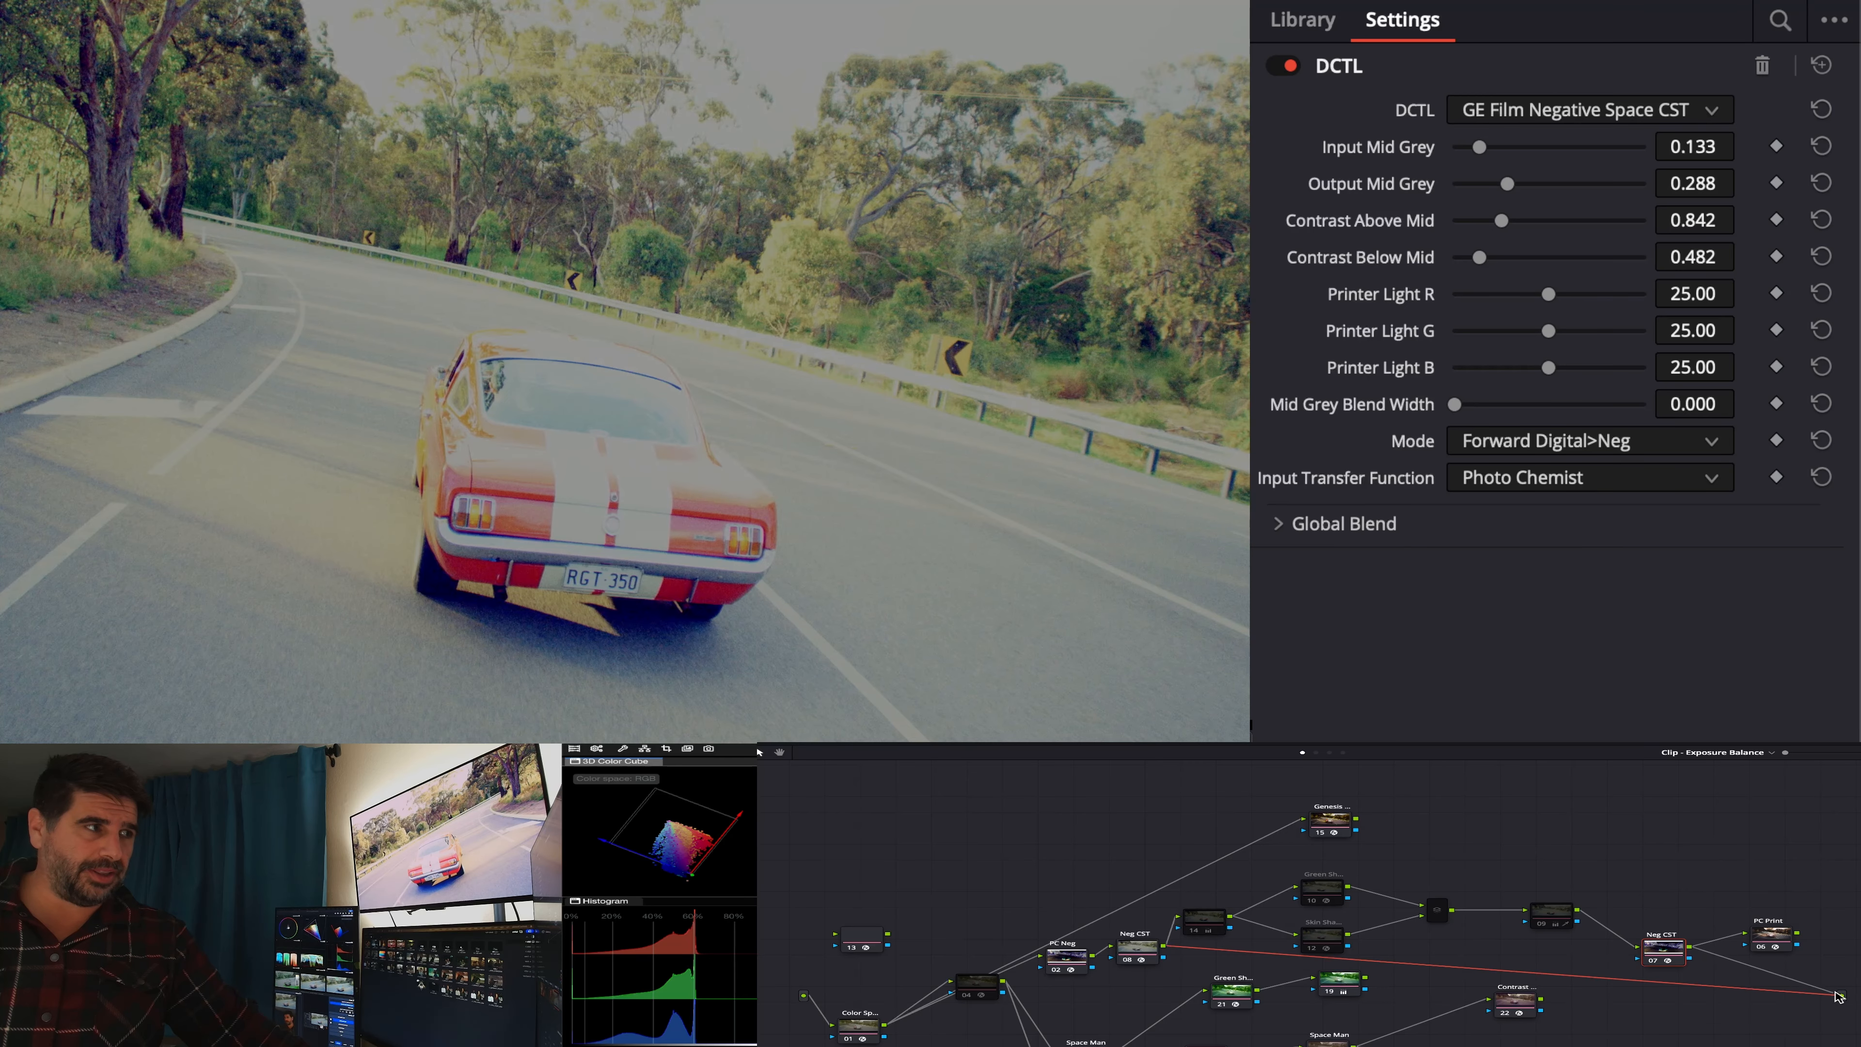
- View the second Neg CST node at the final output, then reconnect the PC Print node and show its settings
drag(1838, 995, 1841, 996)
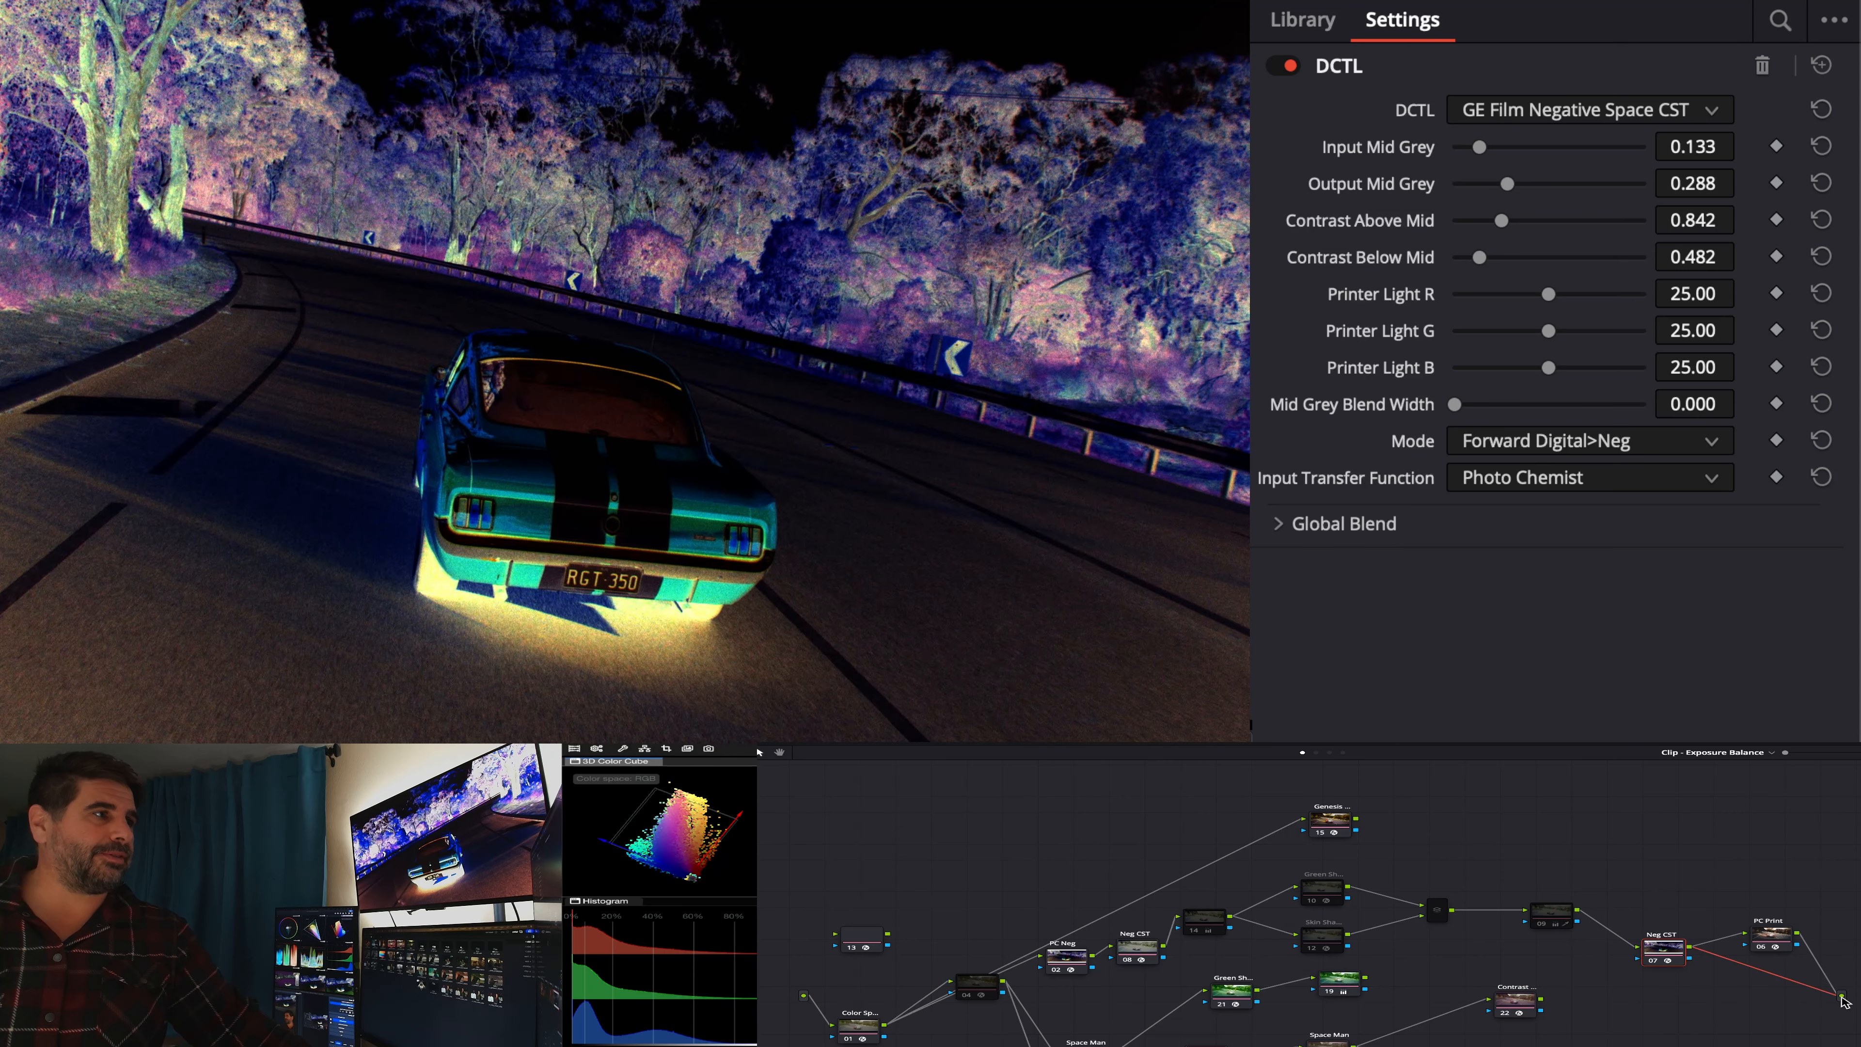
drag(1844, 1001, 1817, 975)
click(1774, 942)
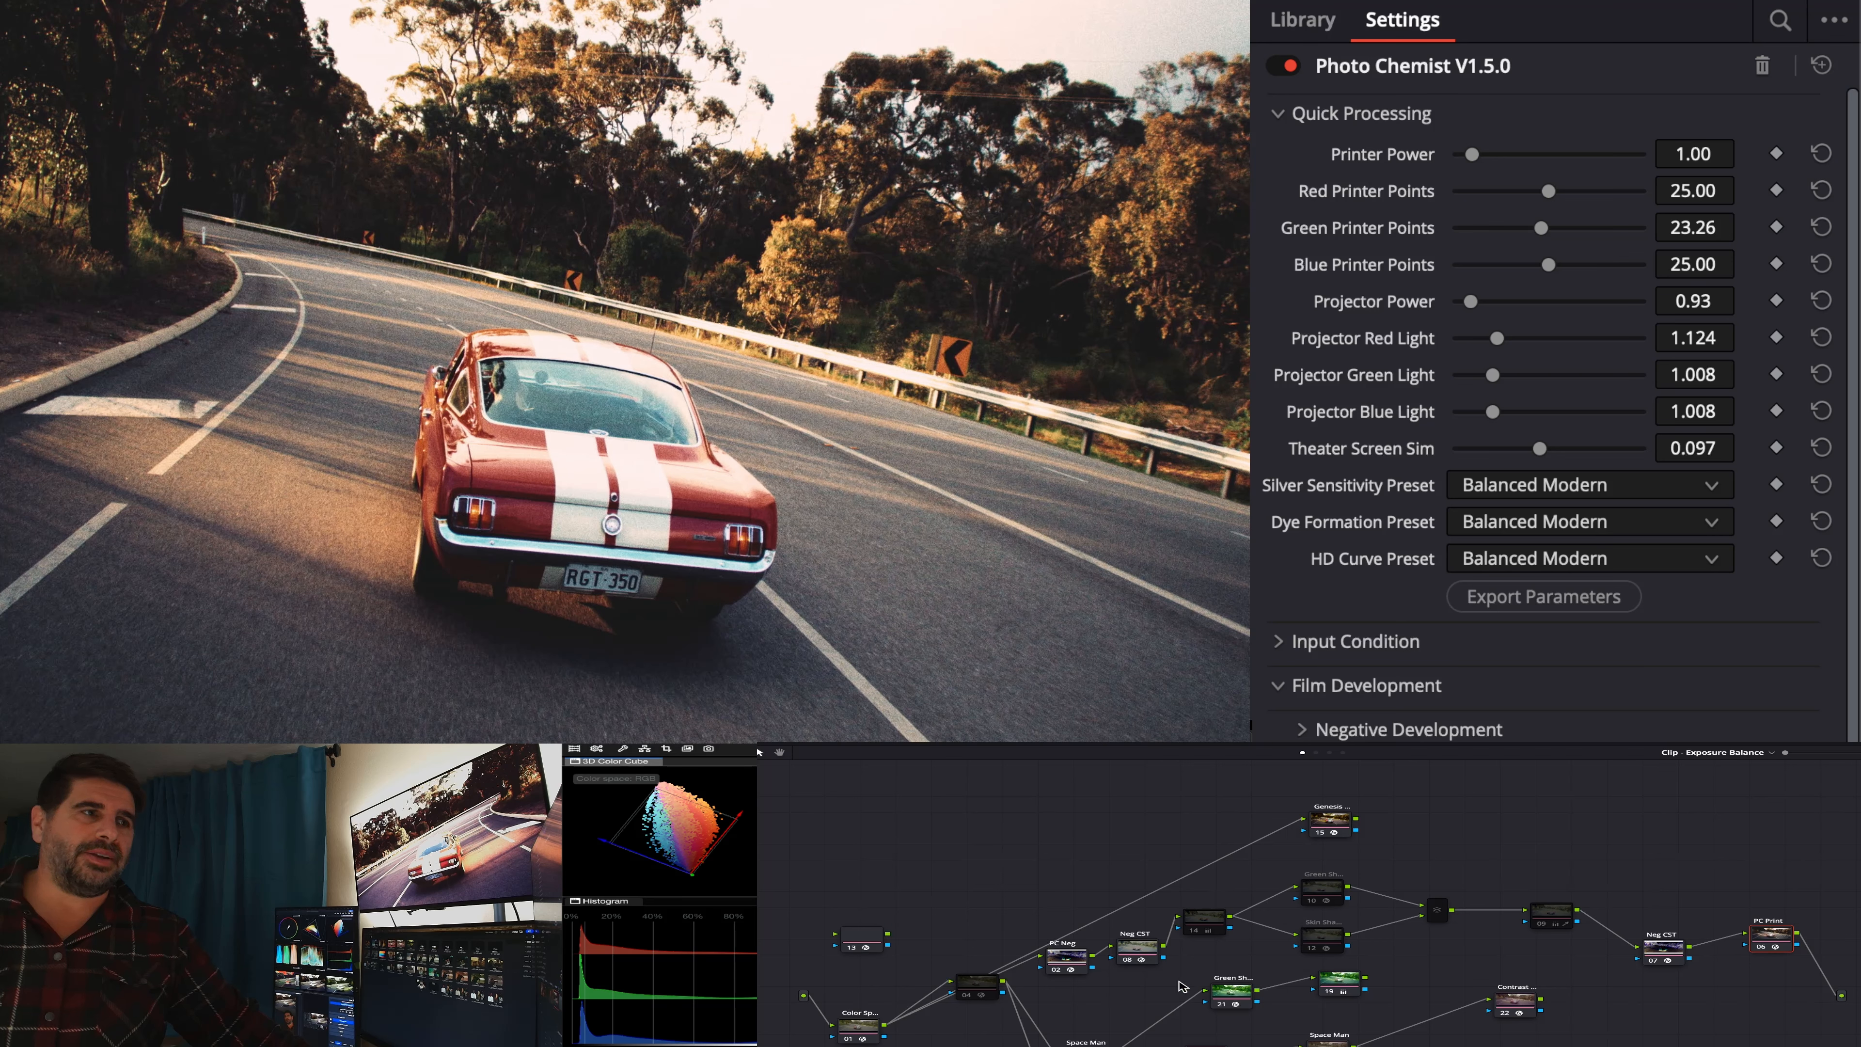
- Move the green nodes lower and line up the grading nodes between the two Neg CST nodes
drag(1181, 986, 1378, 1044)
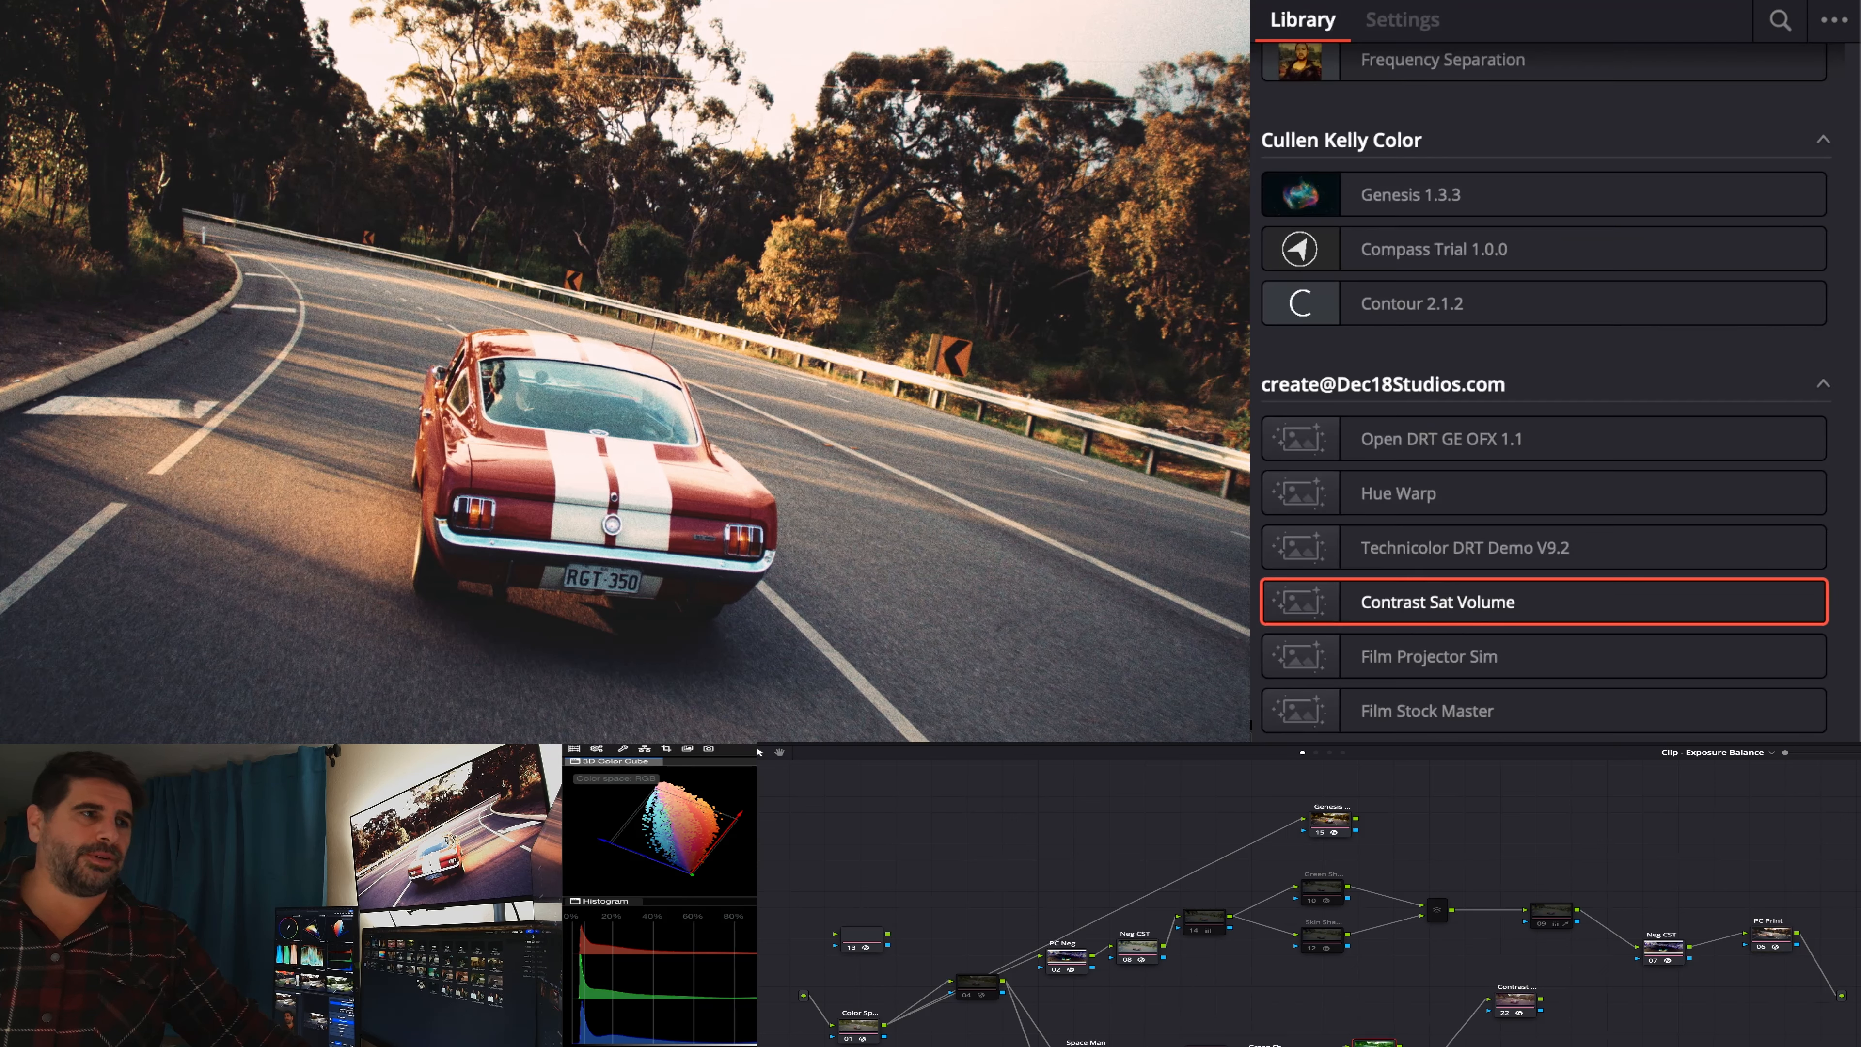
drag(1184, 883, 1574, 947)
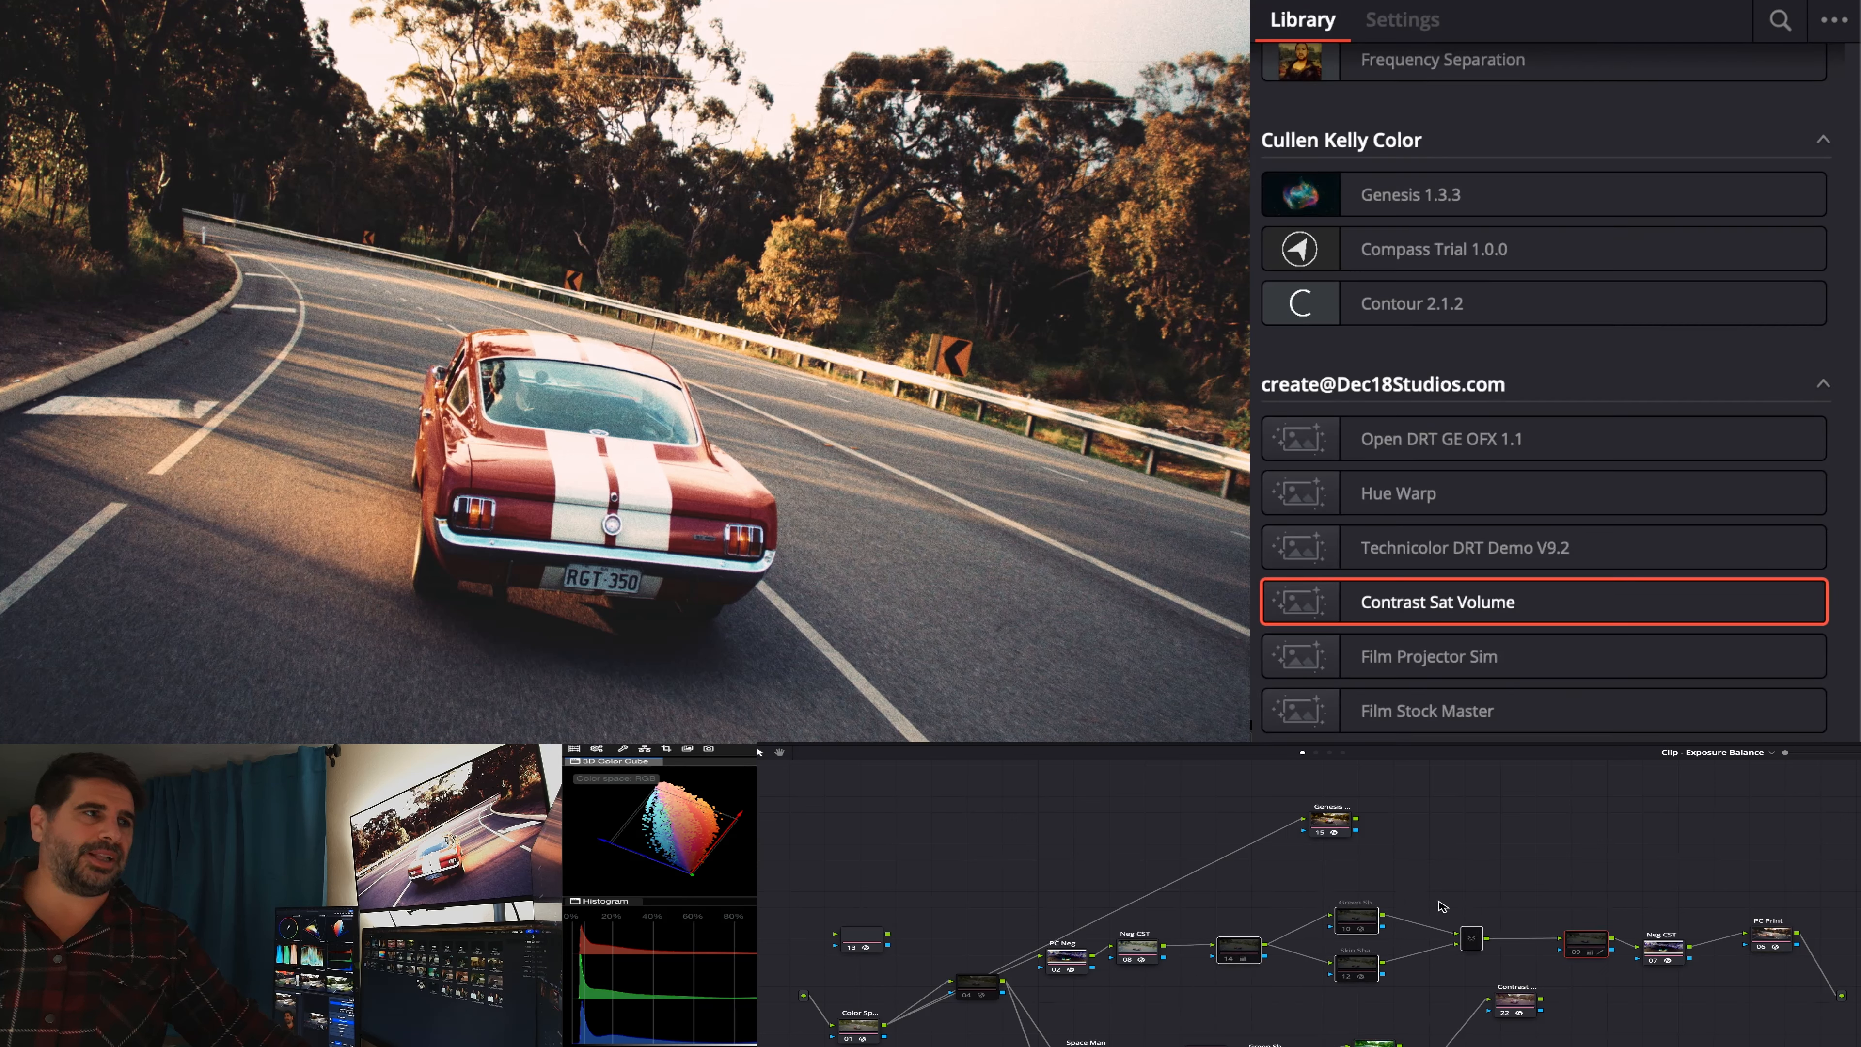
- Enable the primary offset node after the first Neg CST and adjust its colour balance, comparing the image with the node on and off
click(1243, 908)
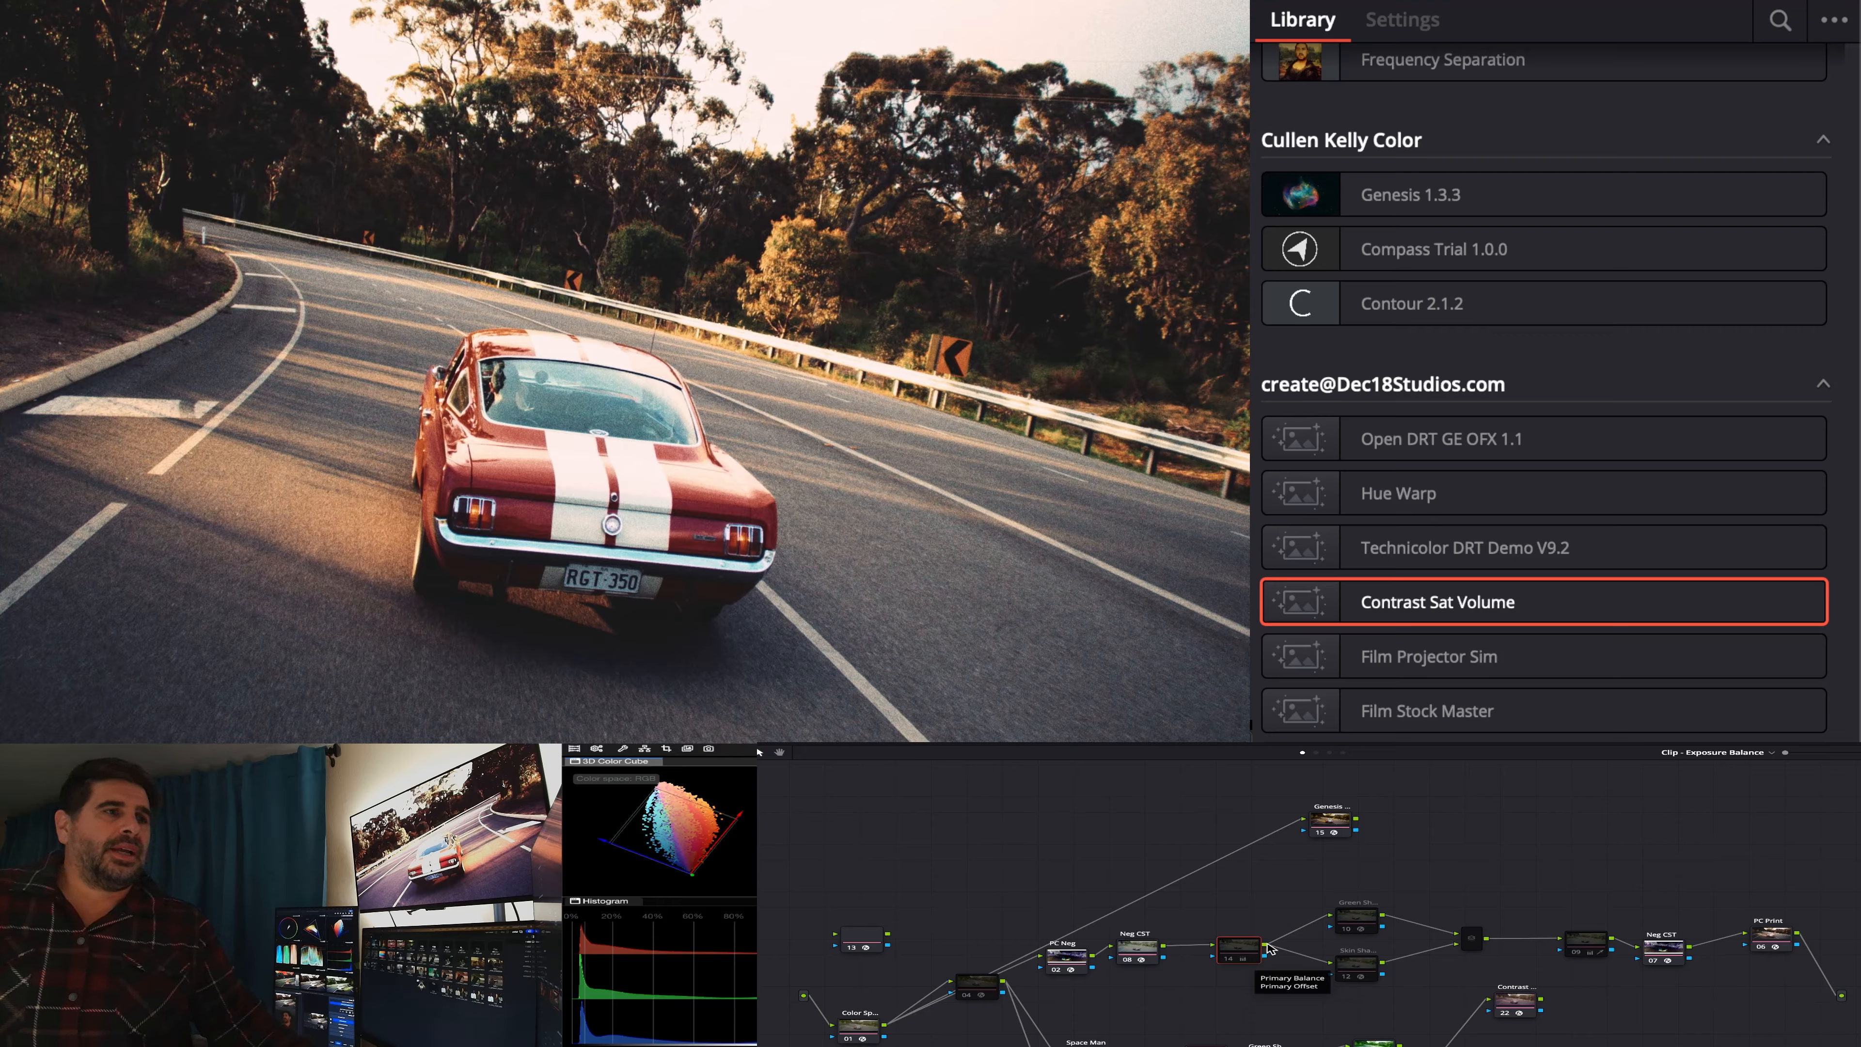
key(ctrl+d)
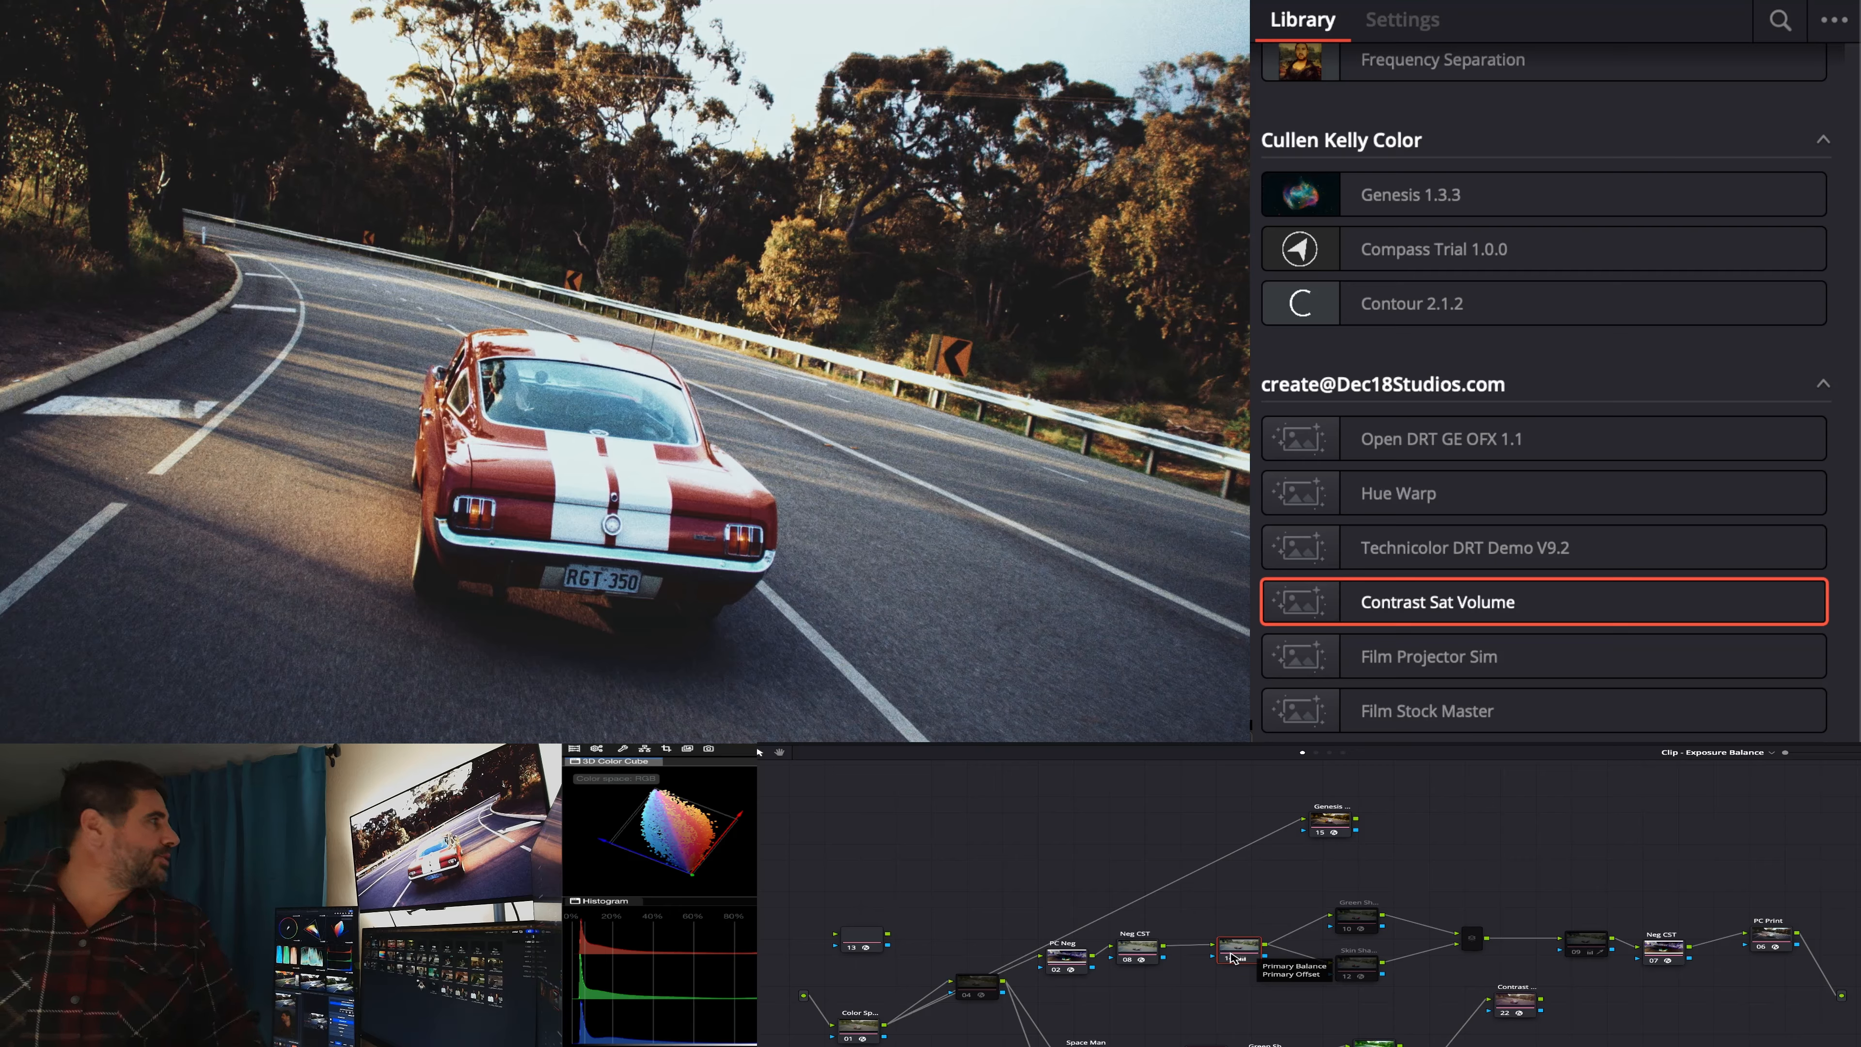
key(ctrl+d)
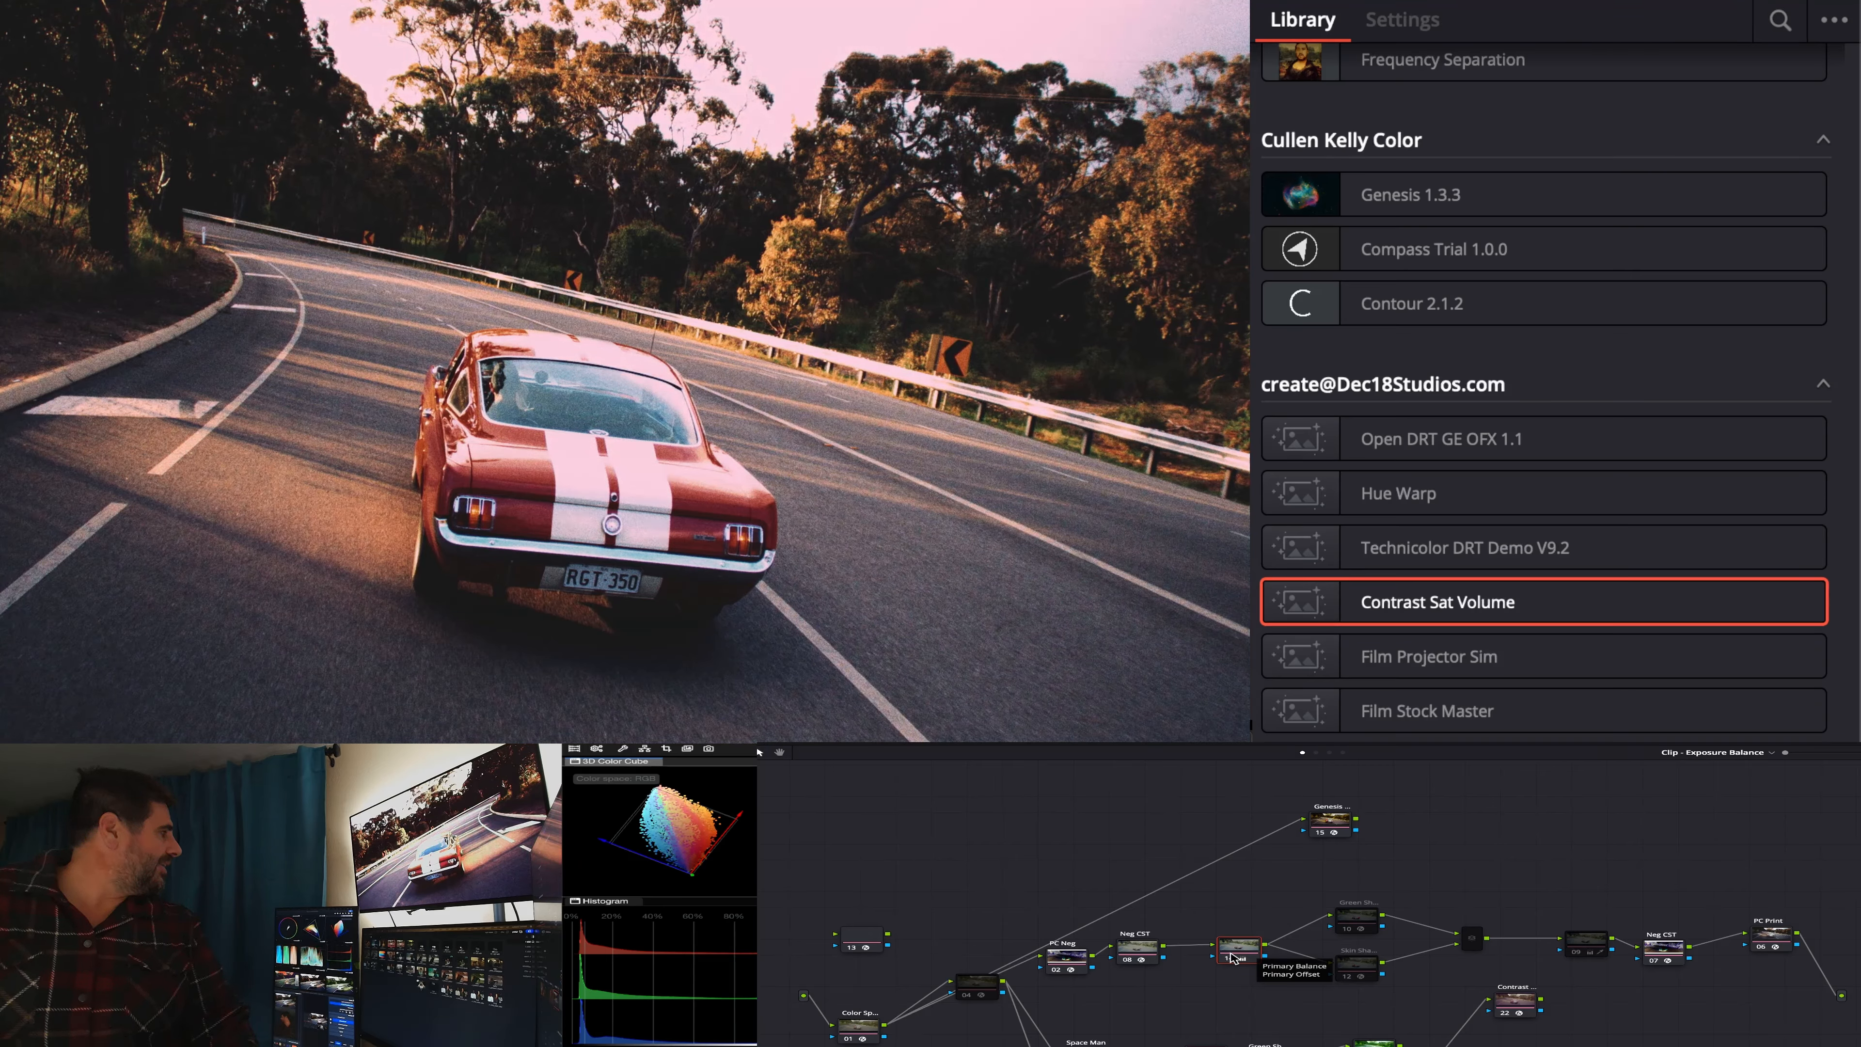
key(ctrl+d)
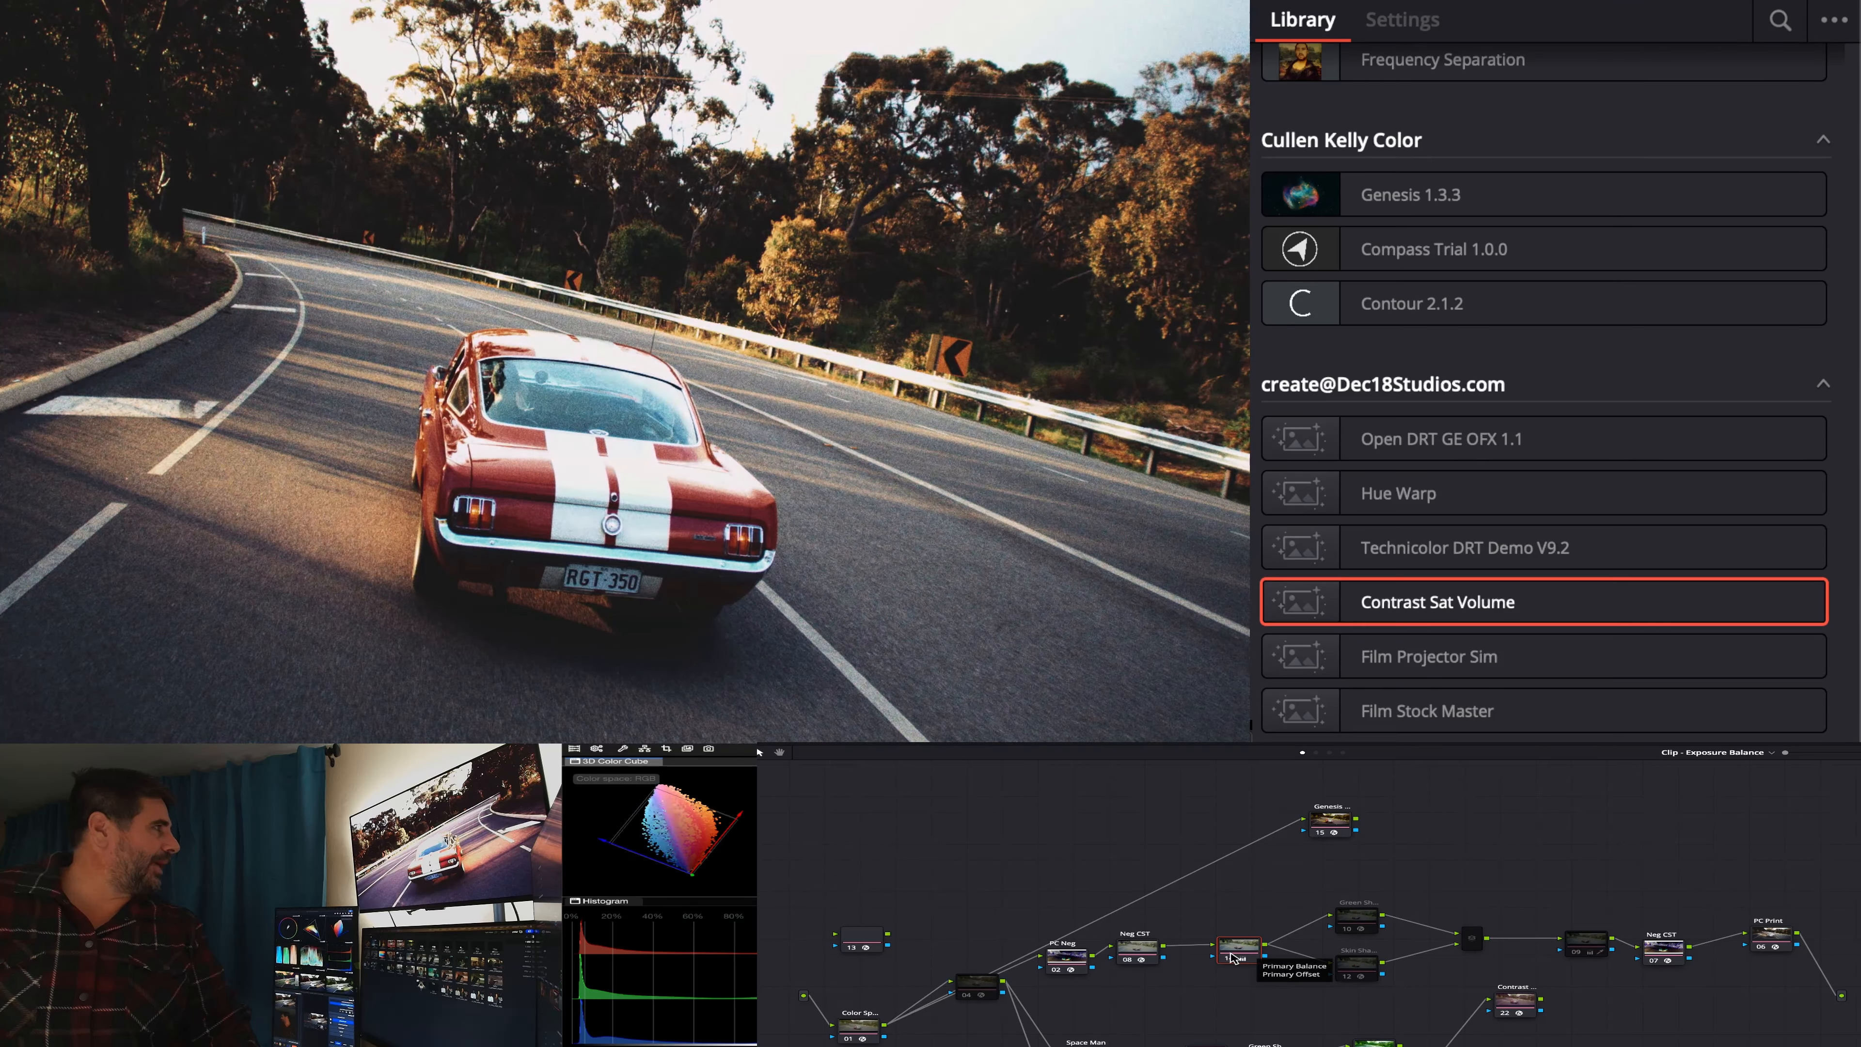
key(ctrl+d)
key(ctrl+d)
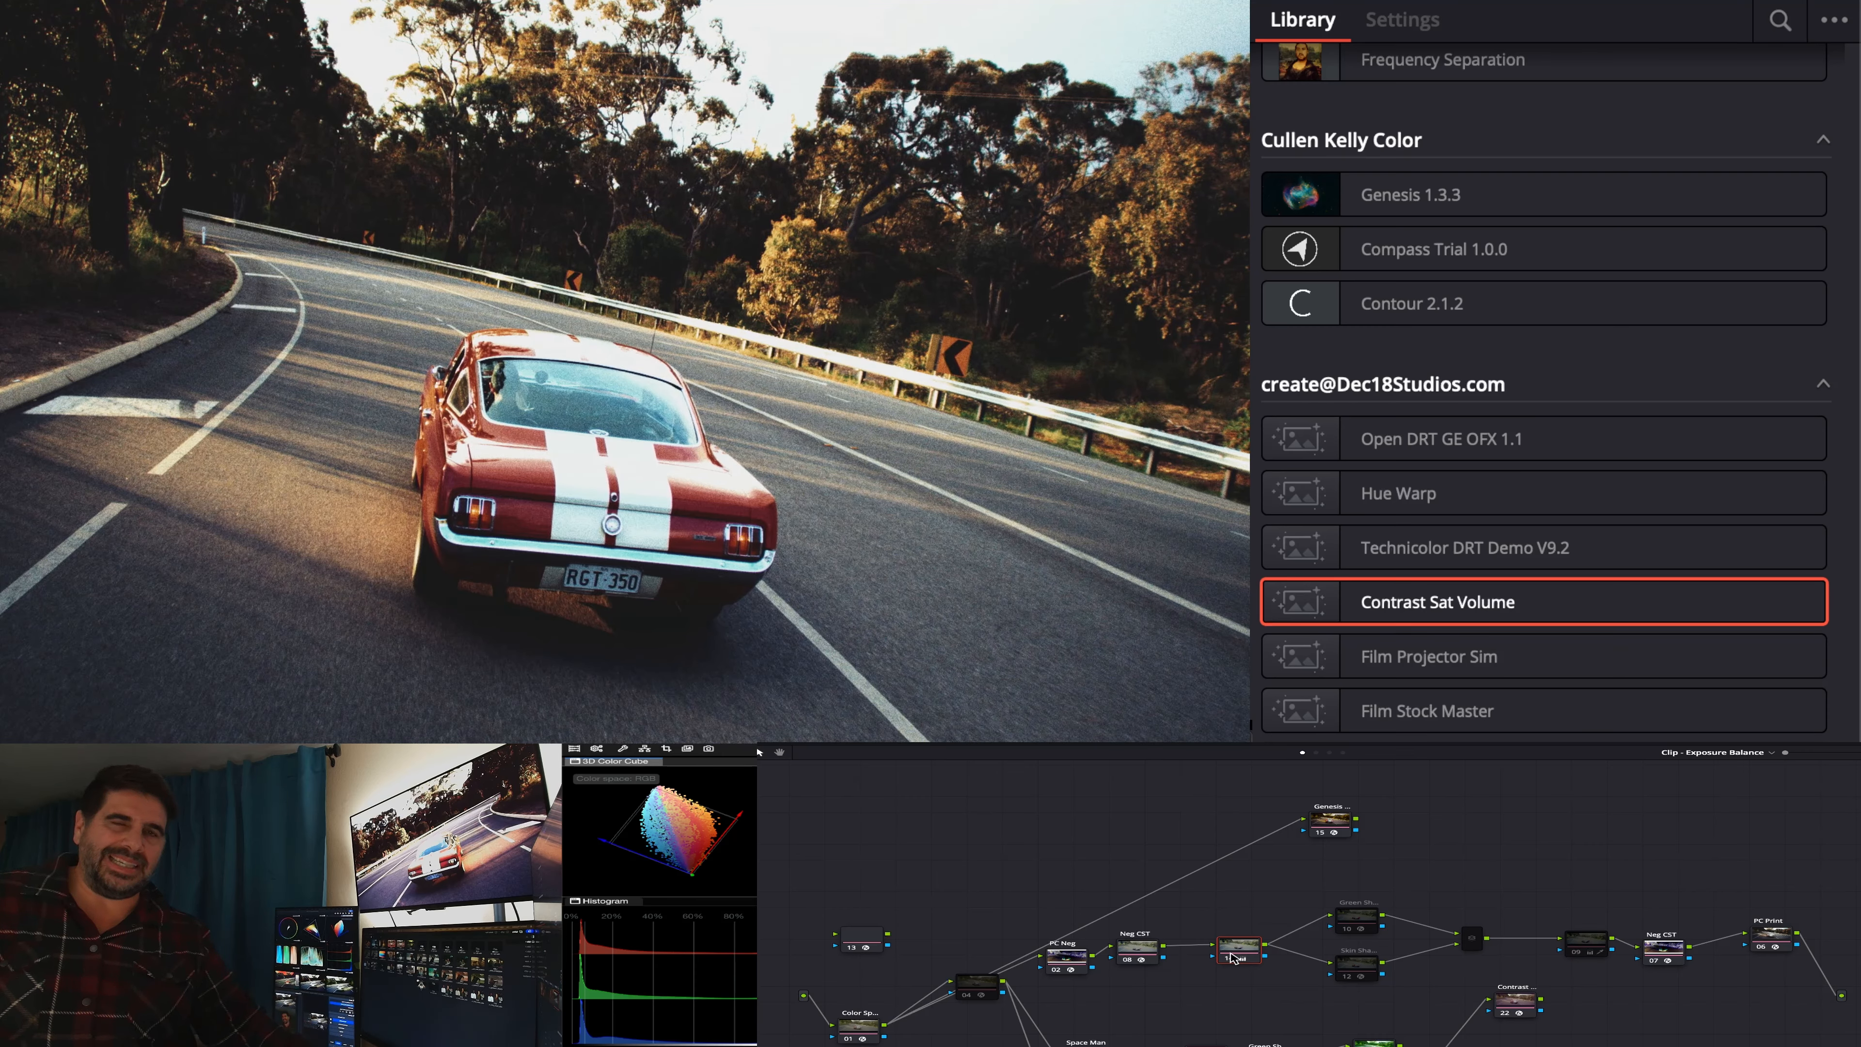
- Isolate the foliage in the green shaper node using Highlight, with Center 12.33, Range 50.66, Luma Low/High 0.380 and Luma Range 0.657
click(1355, 923)
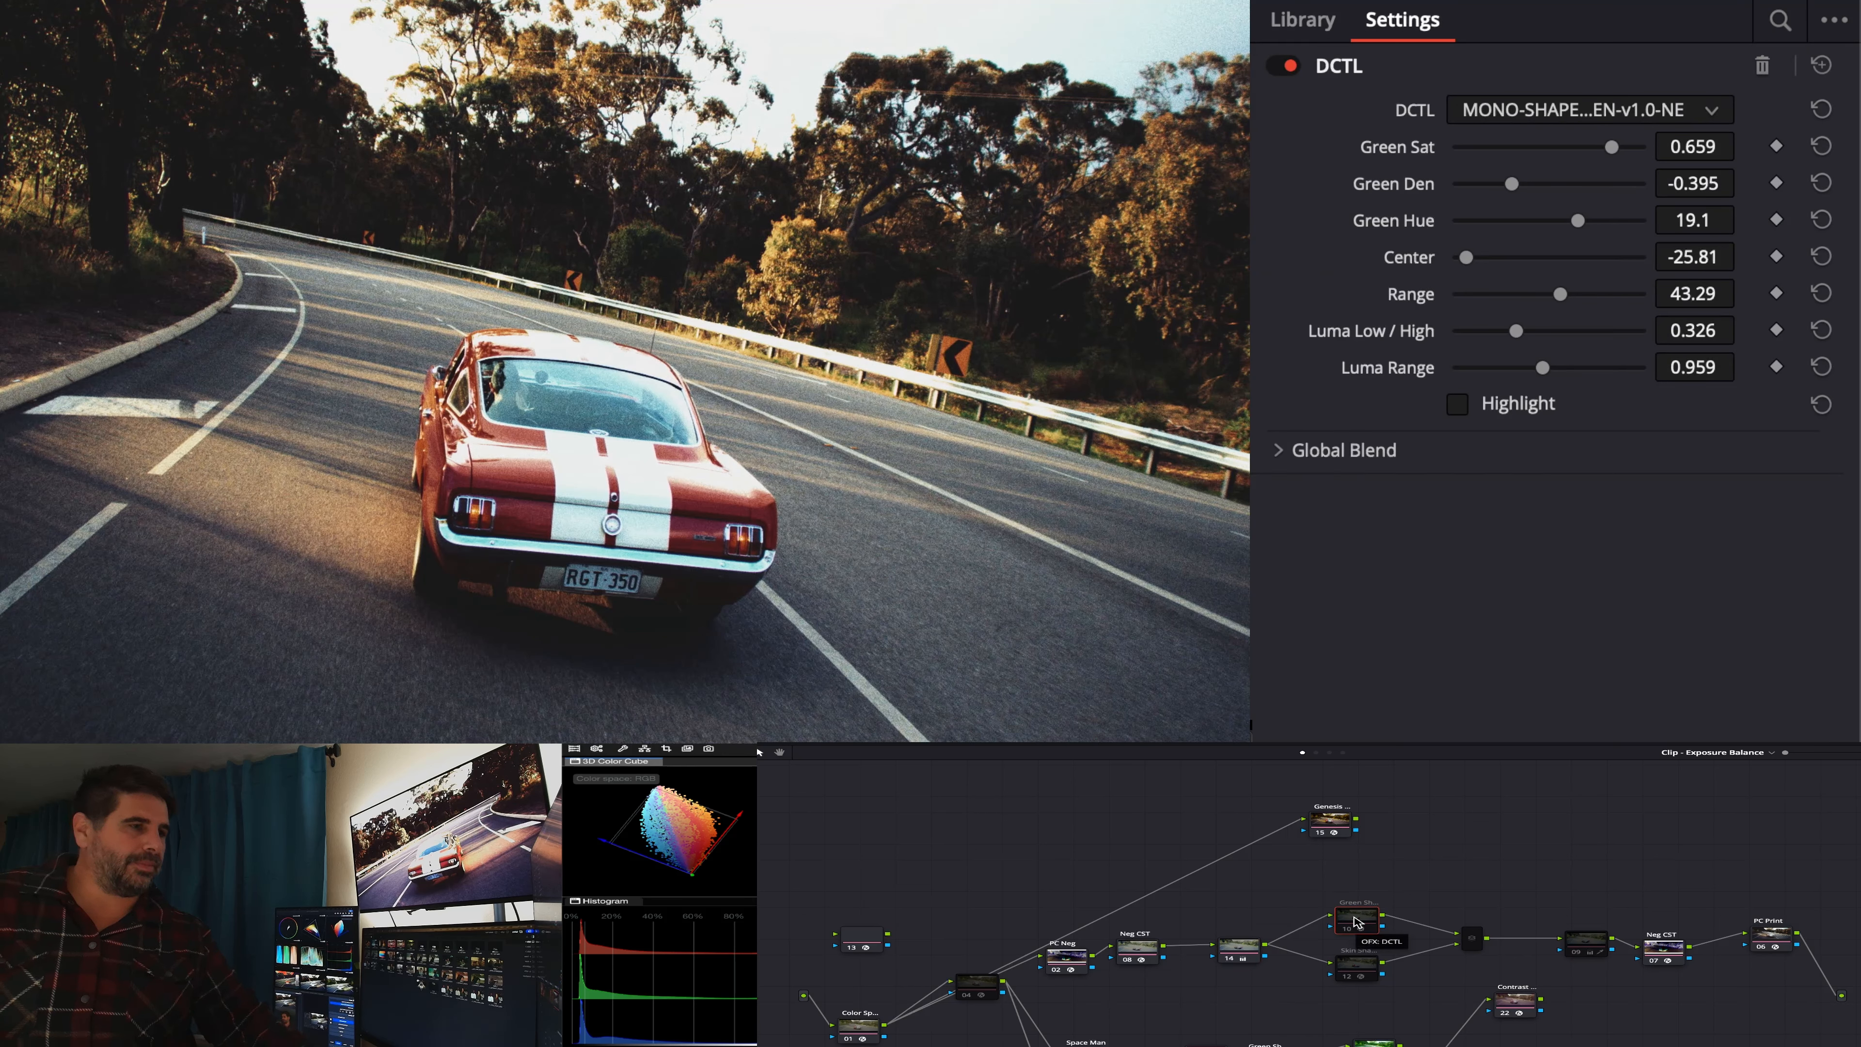
click(1506, 401)
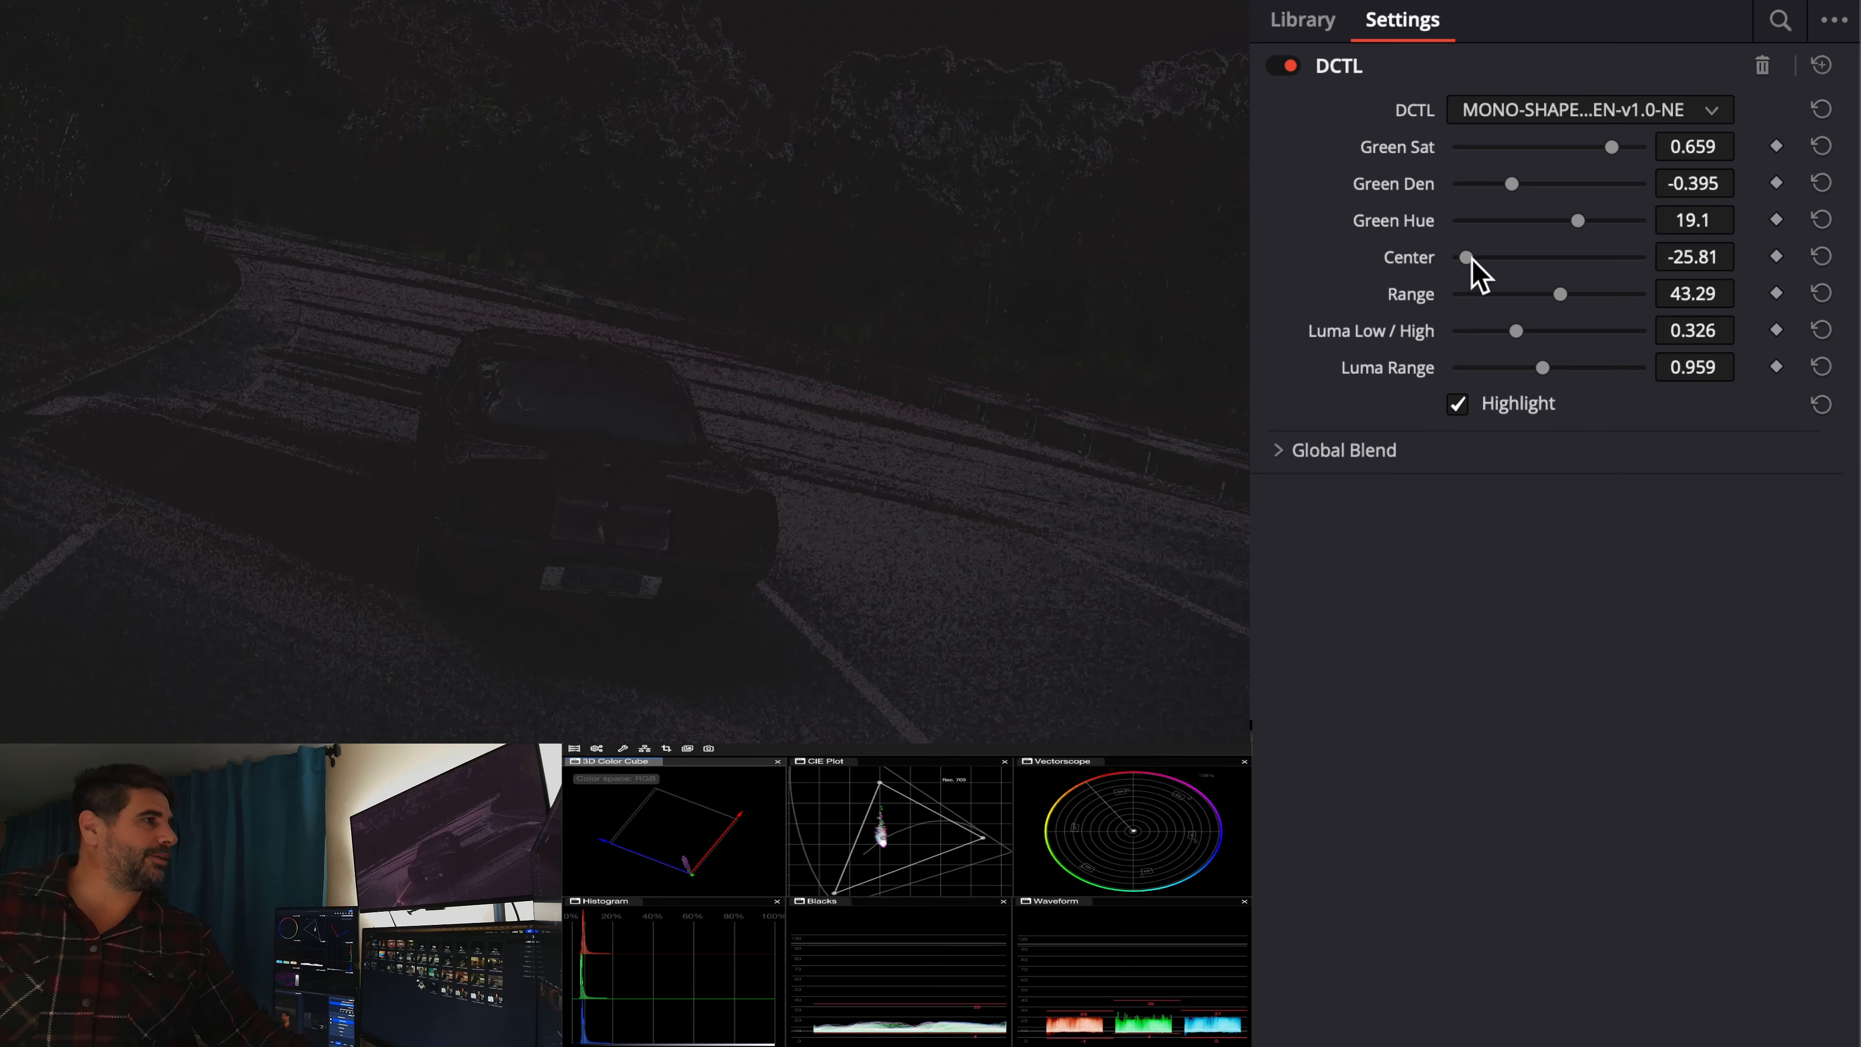
drag(1467, 259, 1508, 383)
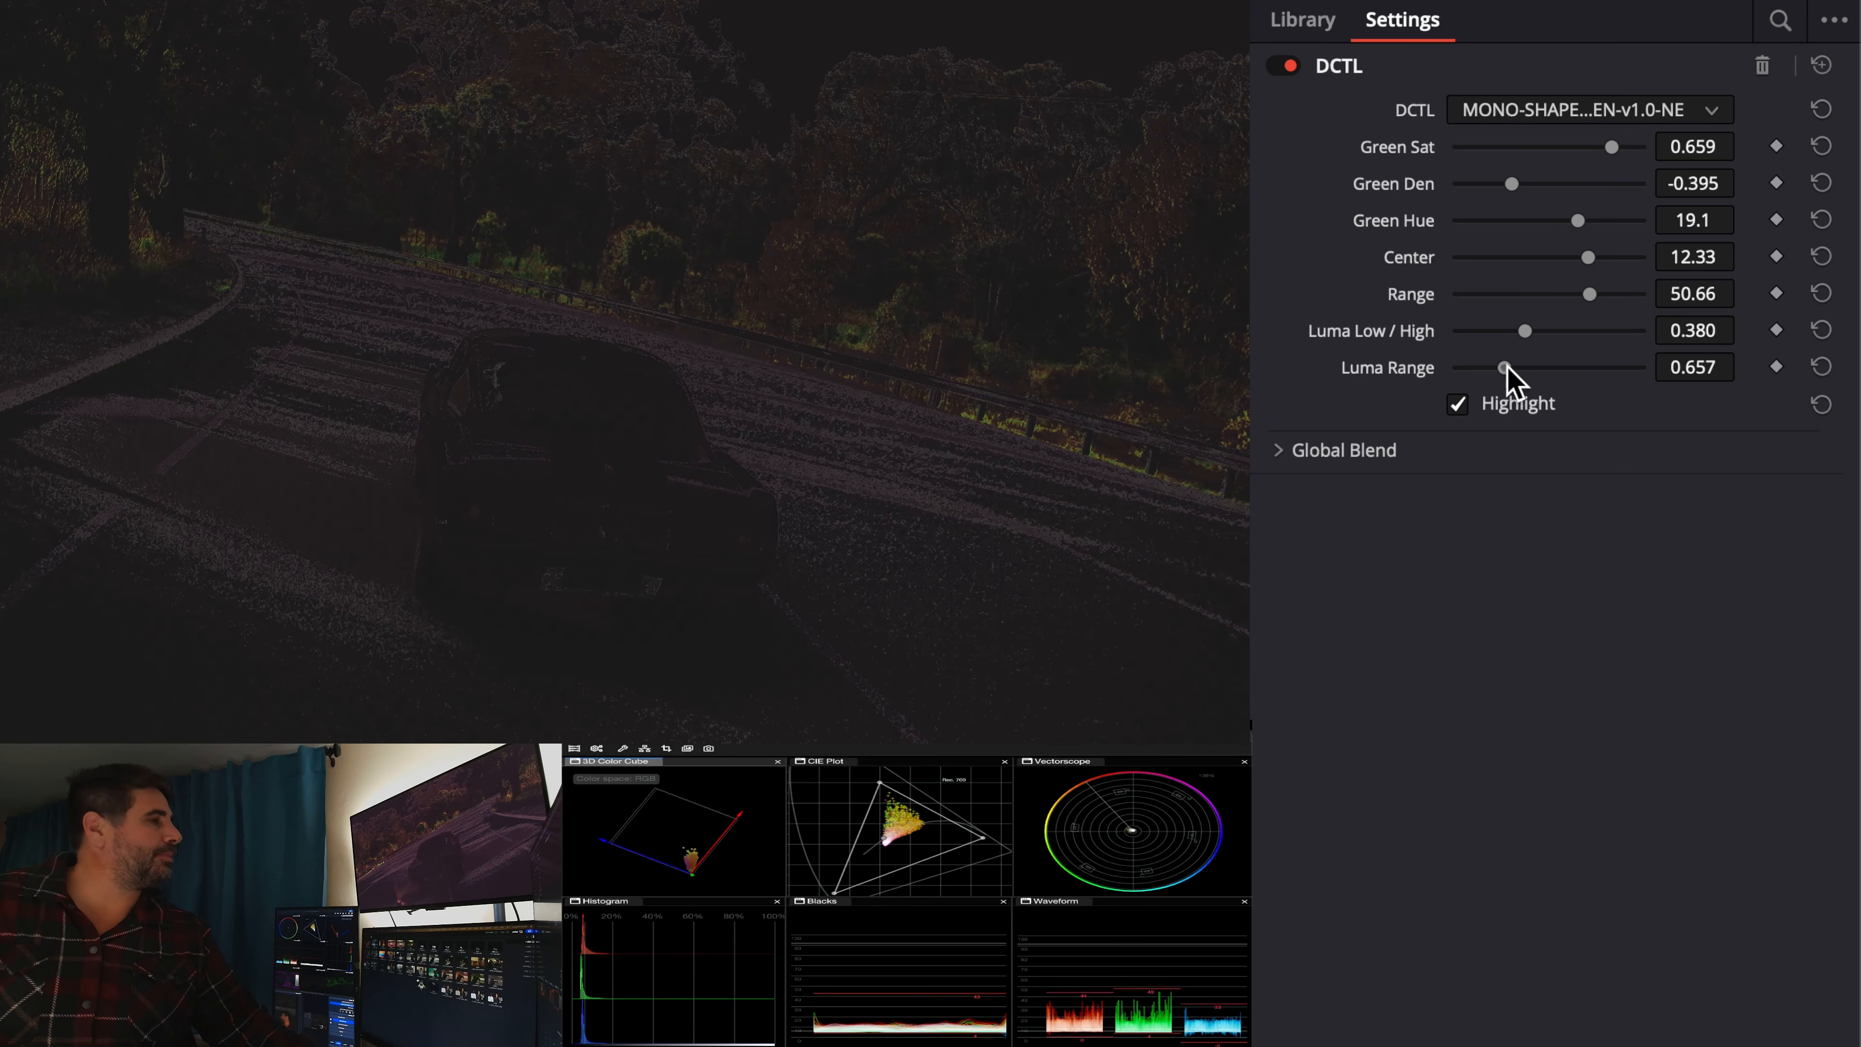
click(1518, 405)
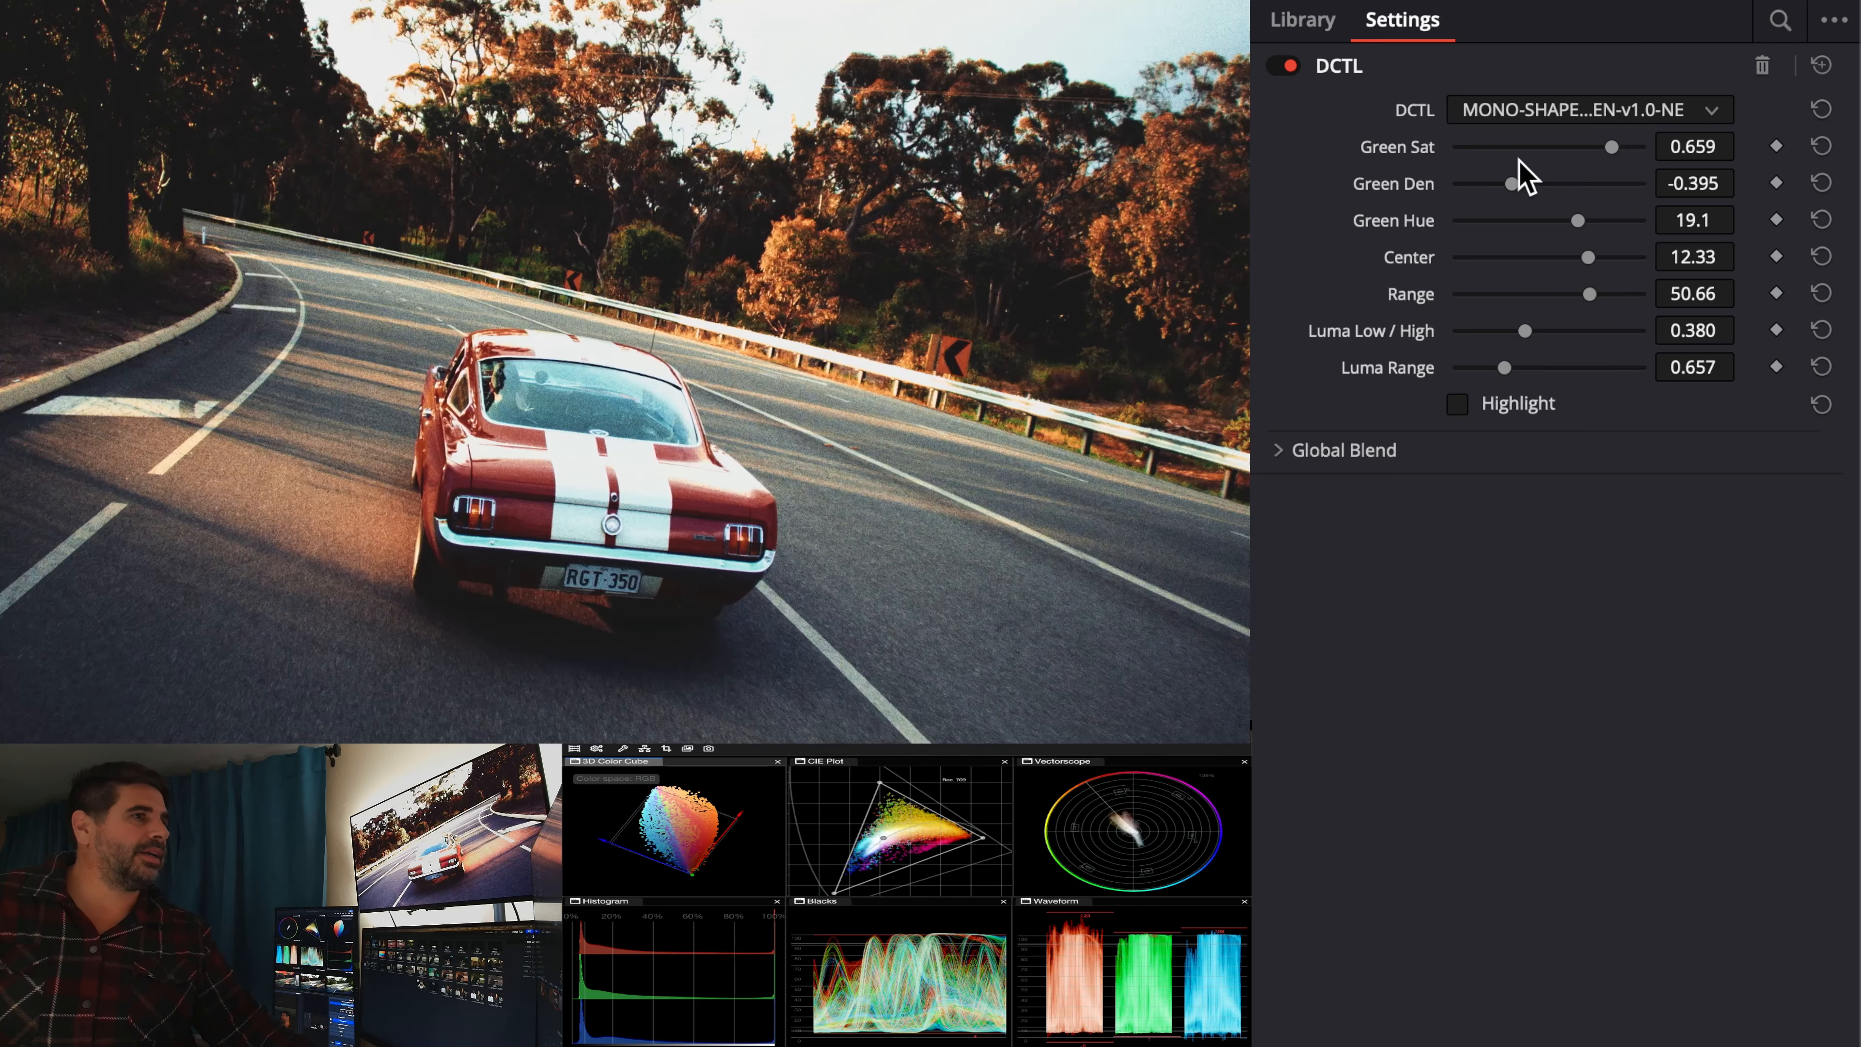
- Fine-tune the green shaper's density and raise its Green Sat to strengthen the foliage
mouse_move(1514, 185)
mouse_down()
mouse_move(1564, 184)
mouse_move(1517, 185)
mouse_move(1581, 221)
mouse_move(1510, 220)
mouse_move(1589, 220)
mouse_move(1505, 220)
mouse_move(1568, 220)
mouse_move(1517, 220)
mouse_move(1511, 247)
mouse_move(1568, 194)
mouse_move(1516, 192)
mouse_move(1536, 193)
mouse_up()
drag(1520, 186, 1507, 185)
mouse_move(1610, 147)
mouse_down()
mouse_move(1538, 145)
mouse_move(1640, 148)
mouse_up()
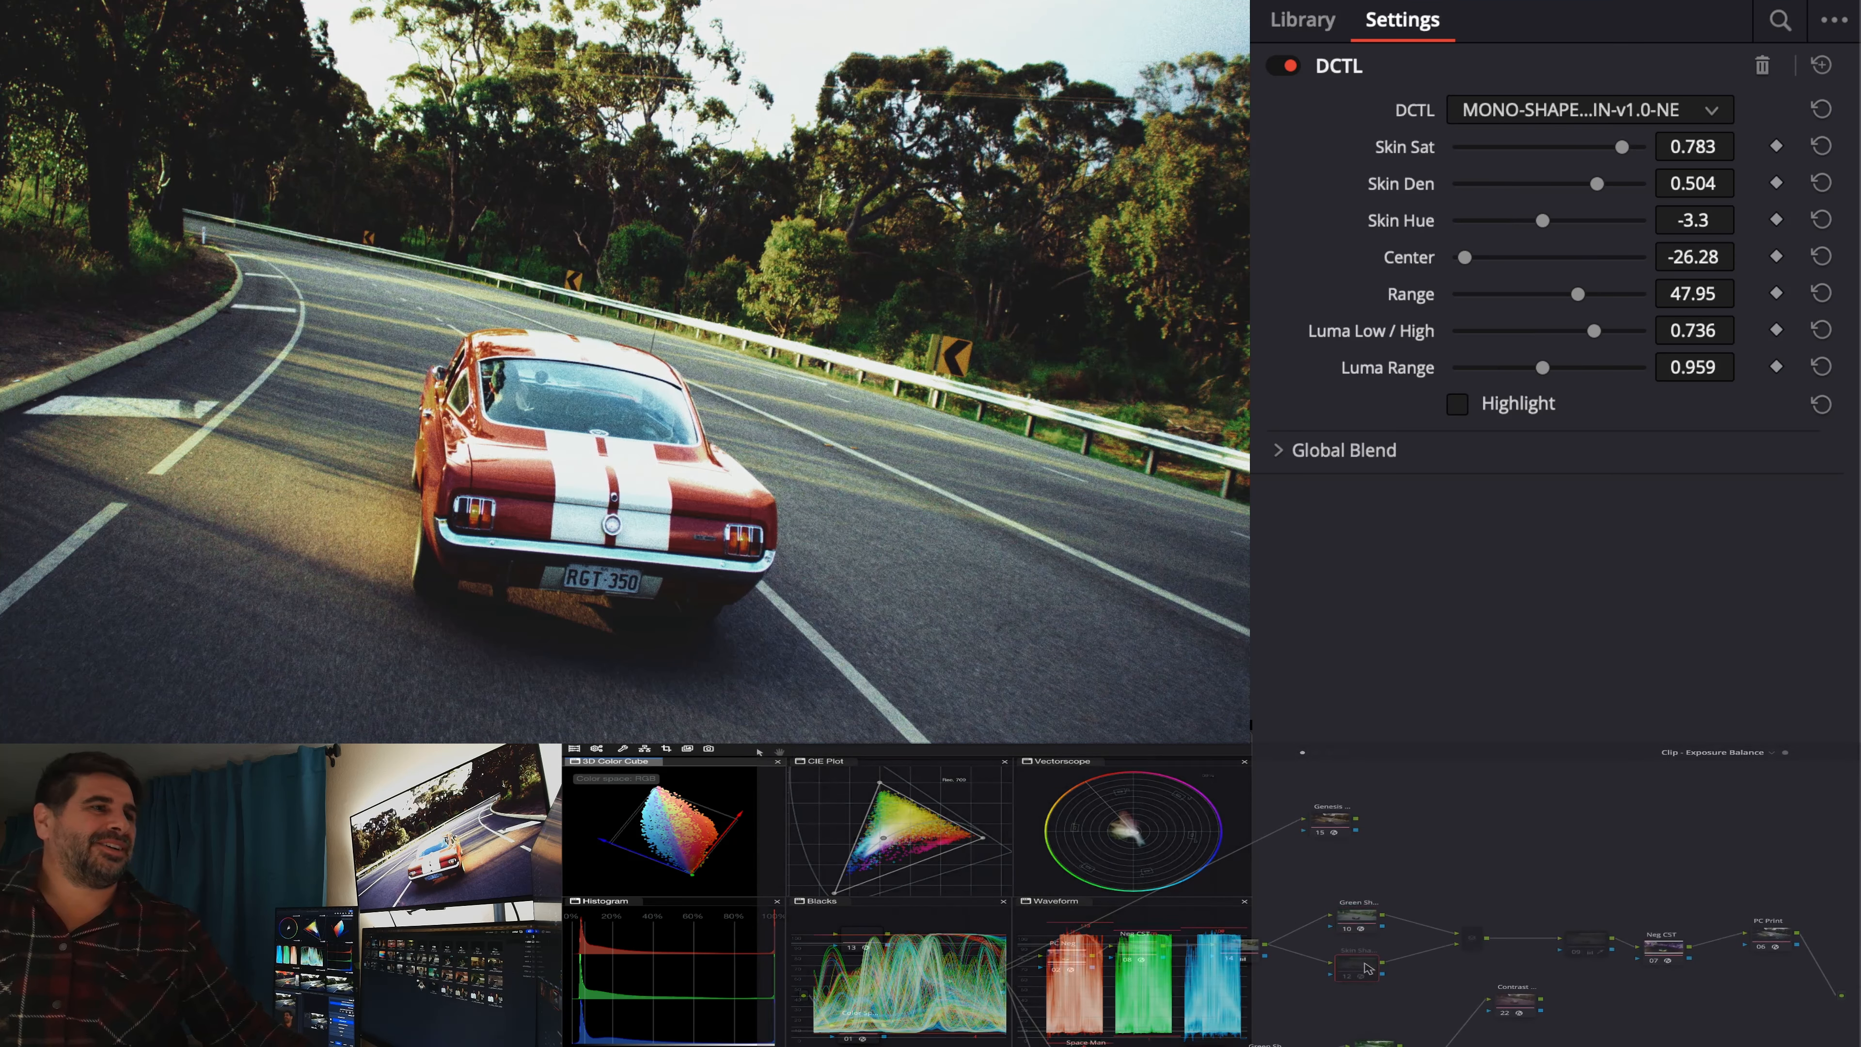
- Change the DCTL in the skin shaper node to MONO-SHAPER-RED-v1.0-NE
click(1623, 110)
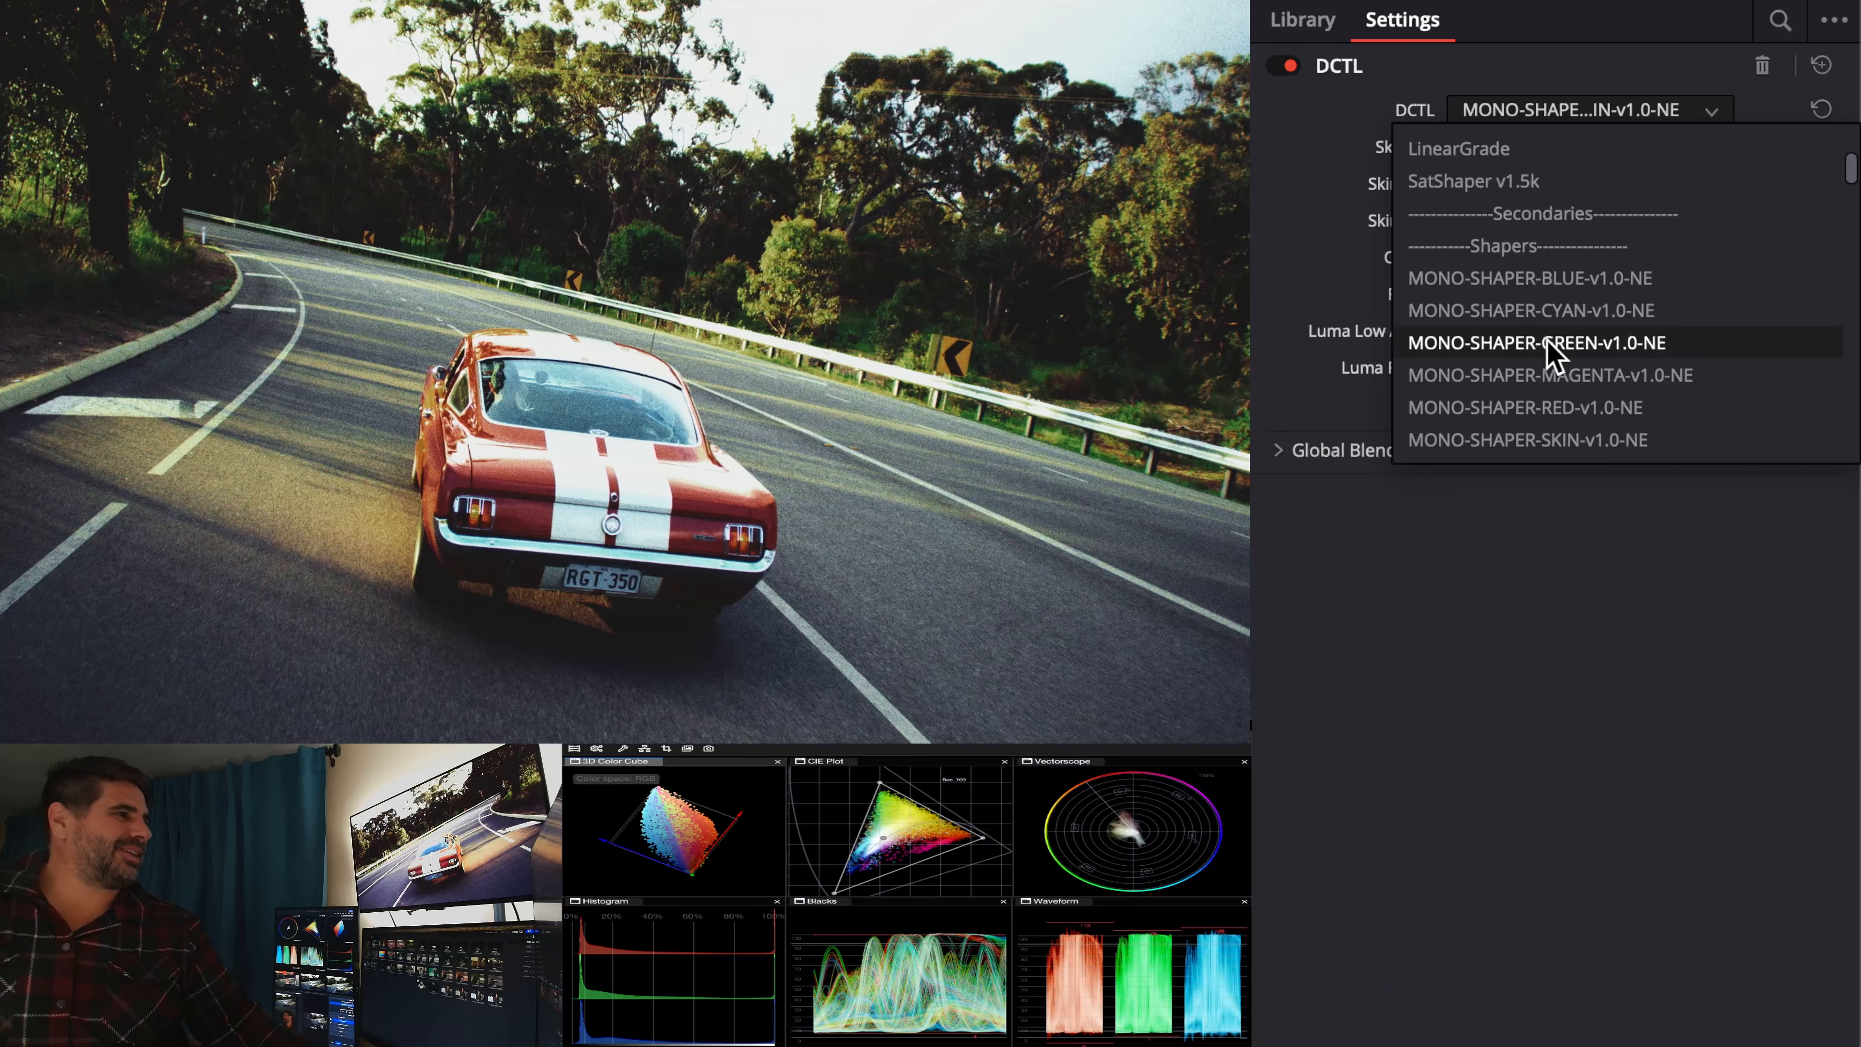
click(1545, 407)
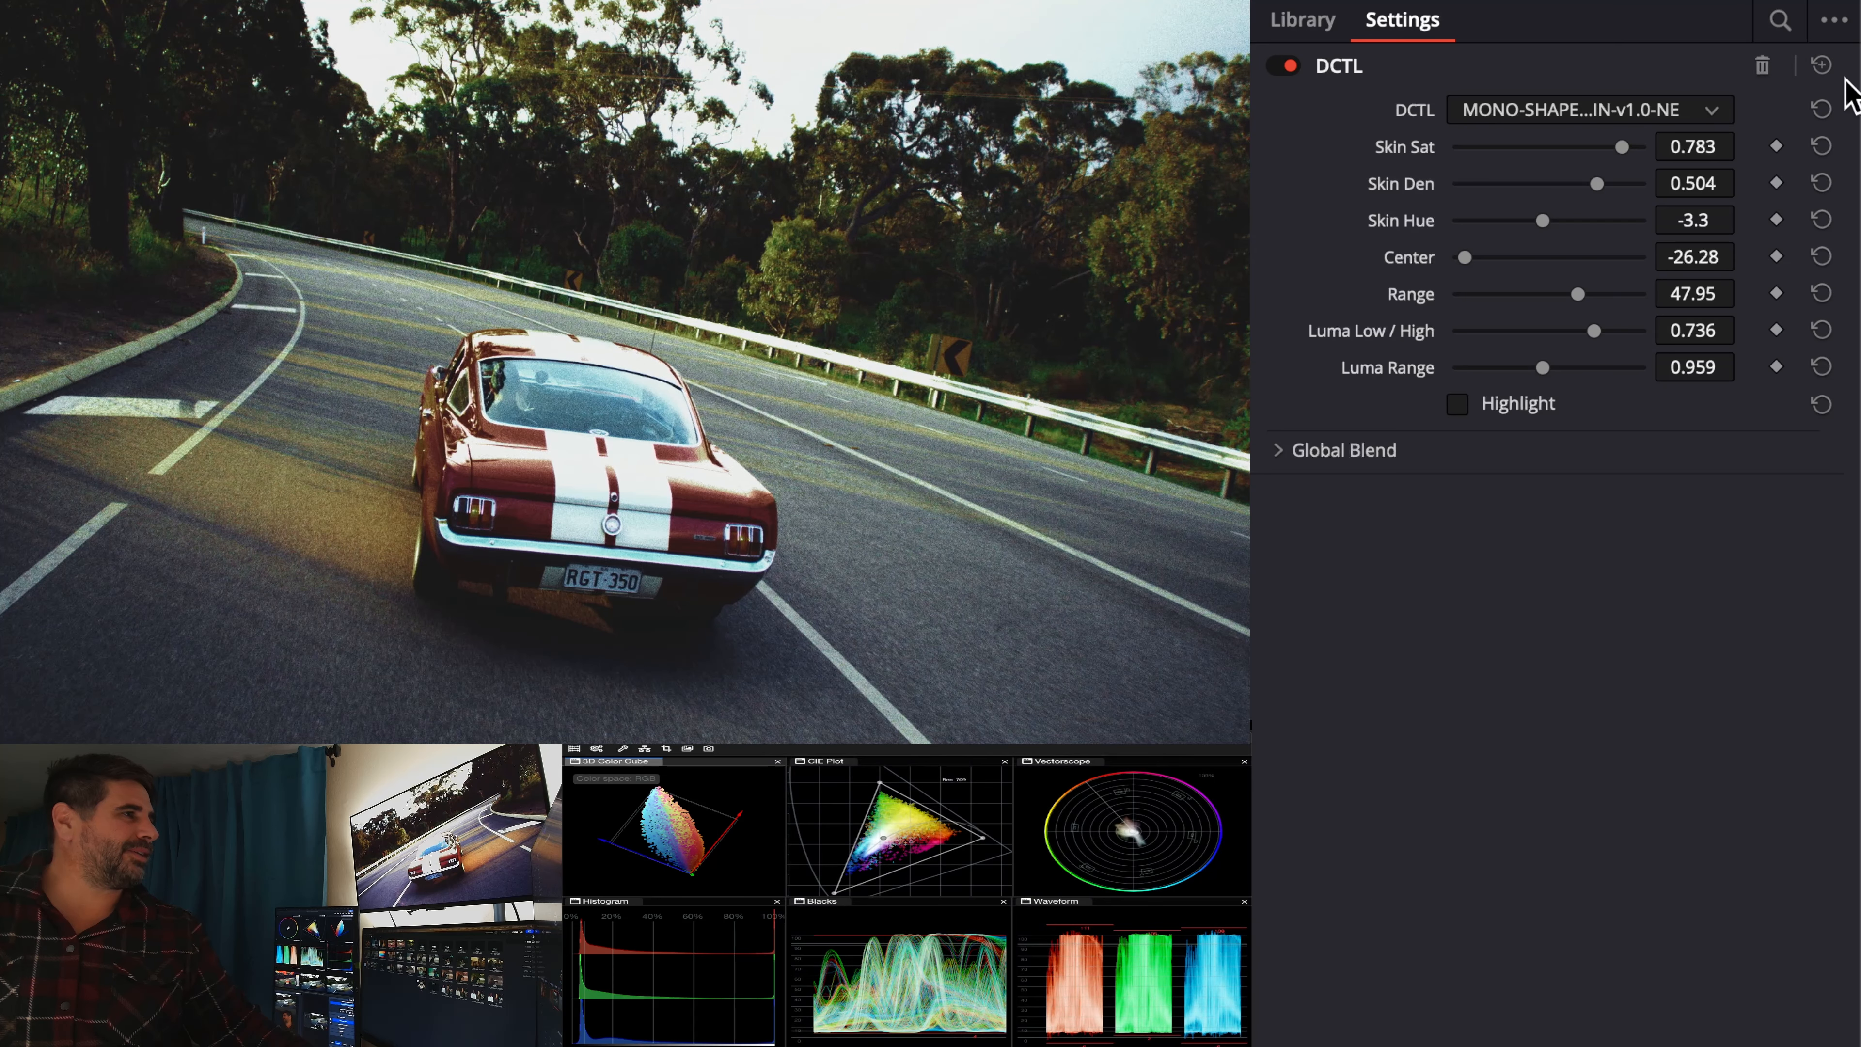
click(1821, 64)
click(1663, 110)
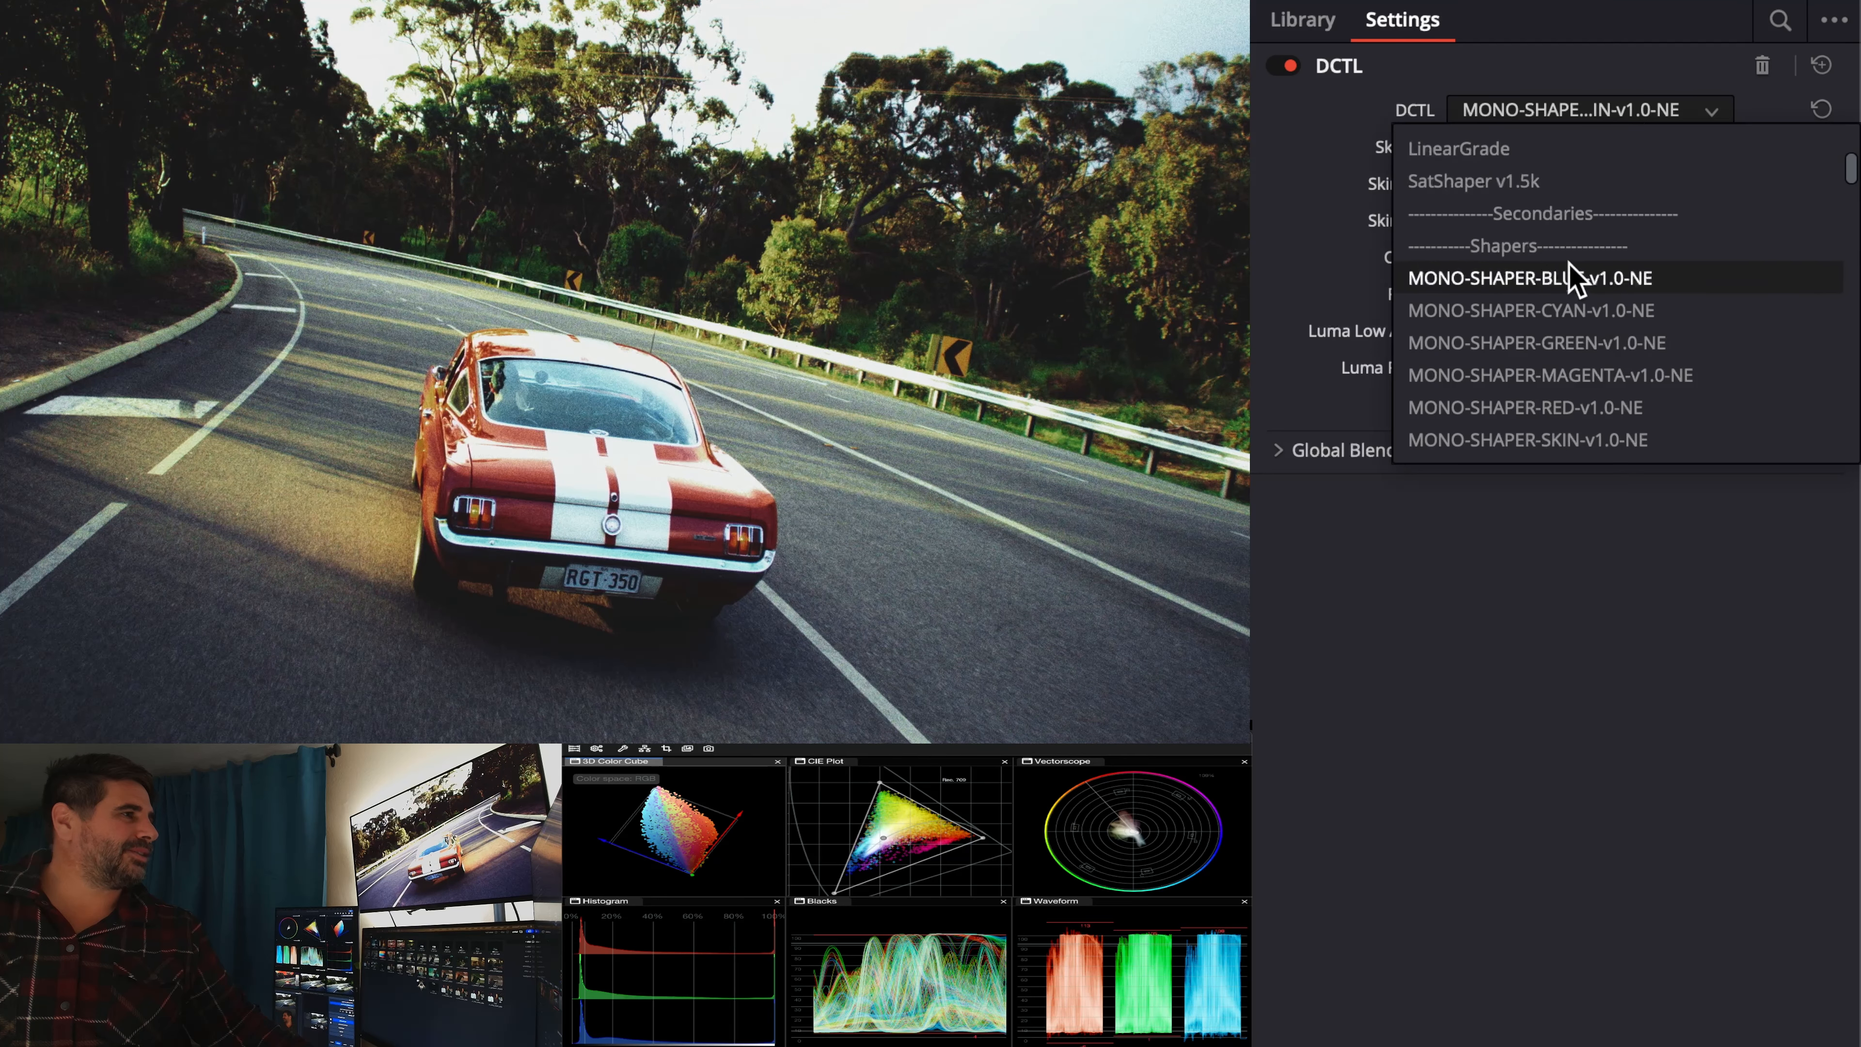
click(1562, 408)
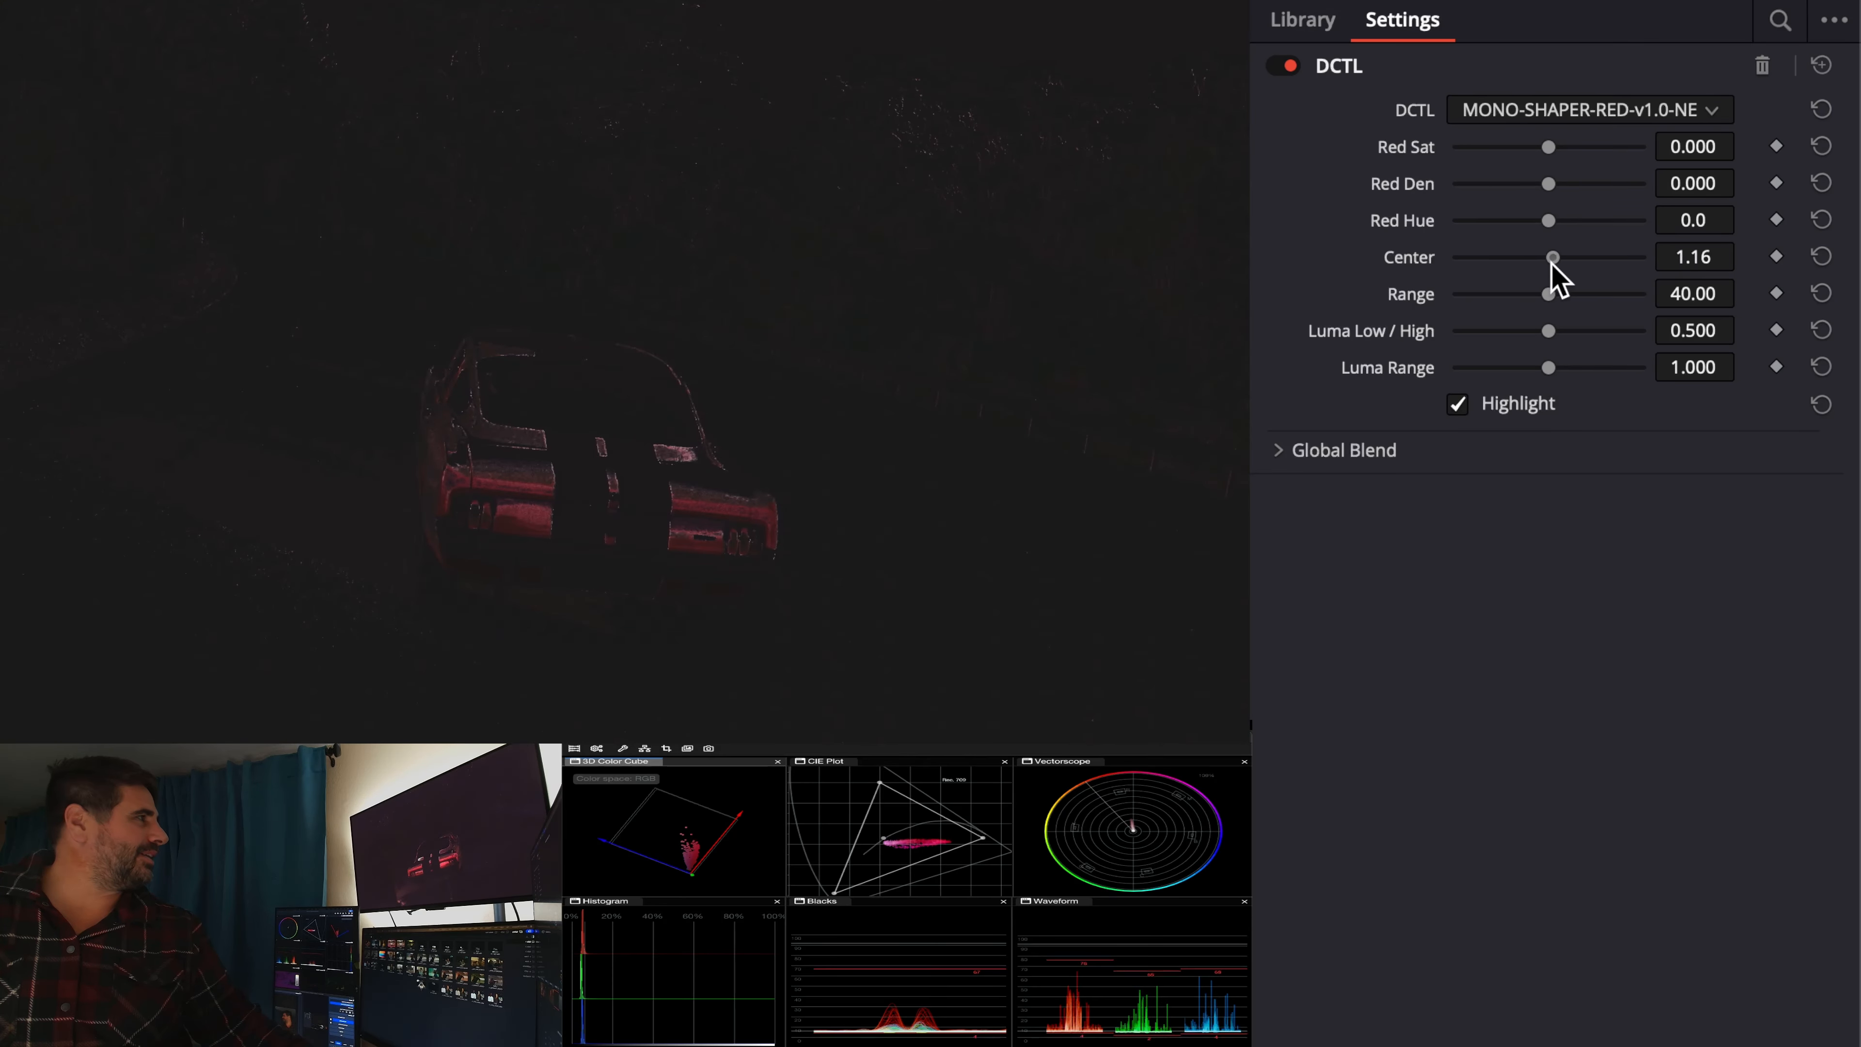
- Isolate the red car using Highlight, with Center -19.77, Range 52.98, Luma Low/High 0.504 and Luma Range 0.855
drag(1552, 262, 1494, 262)
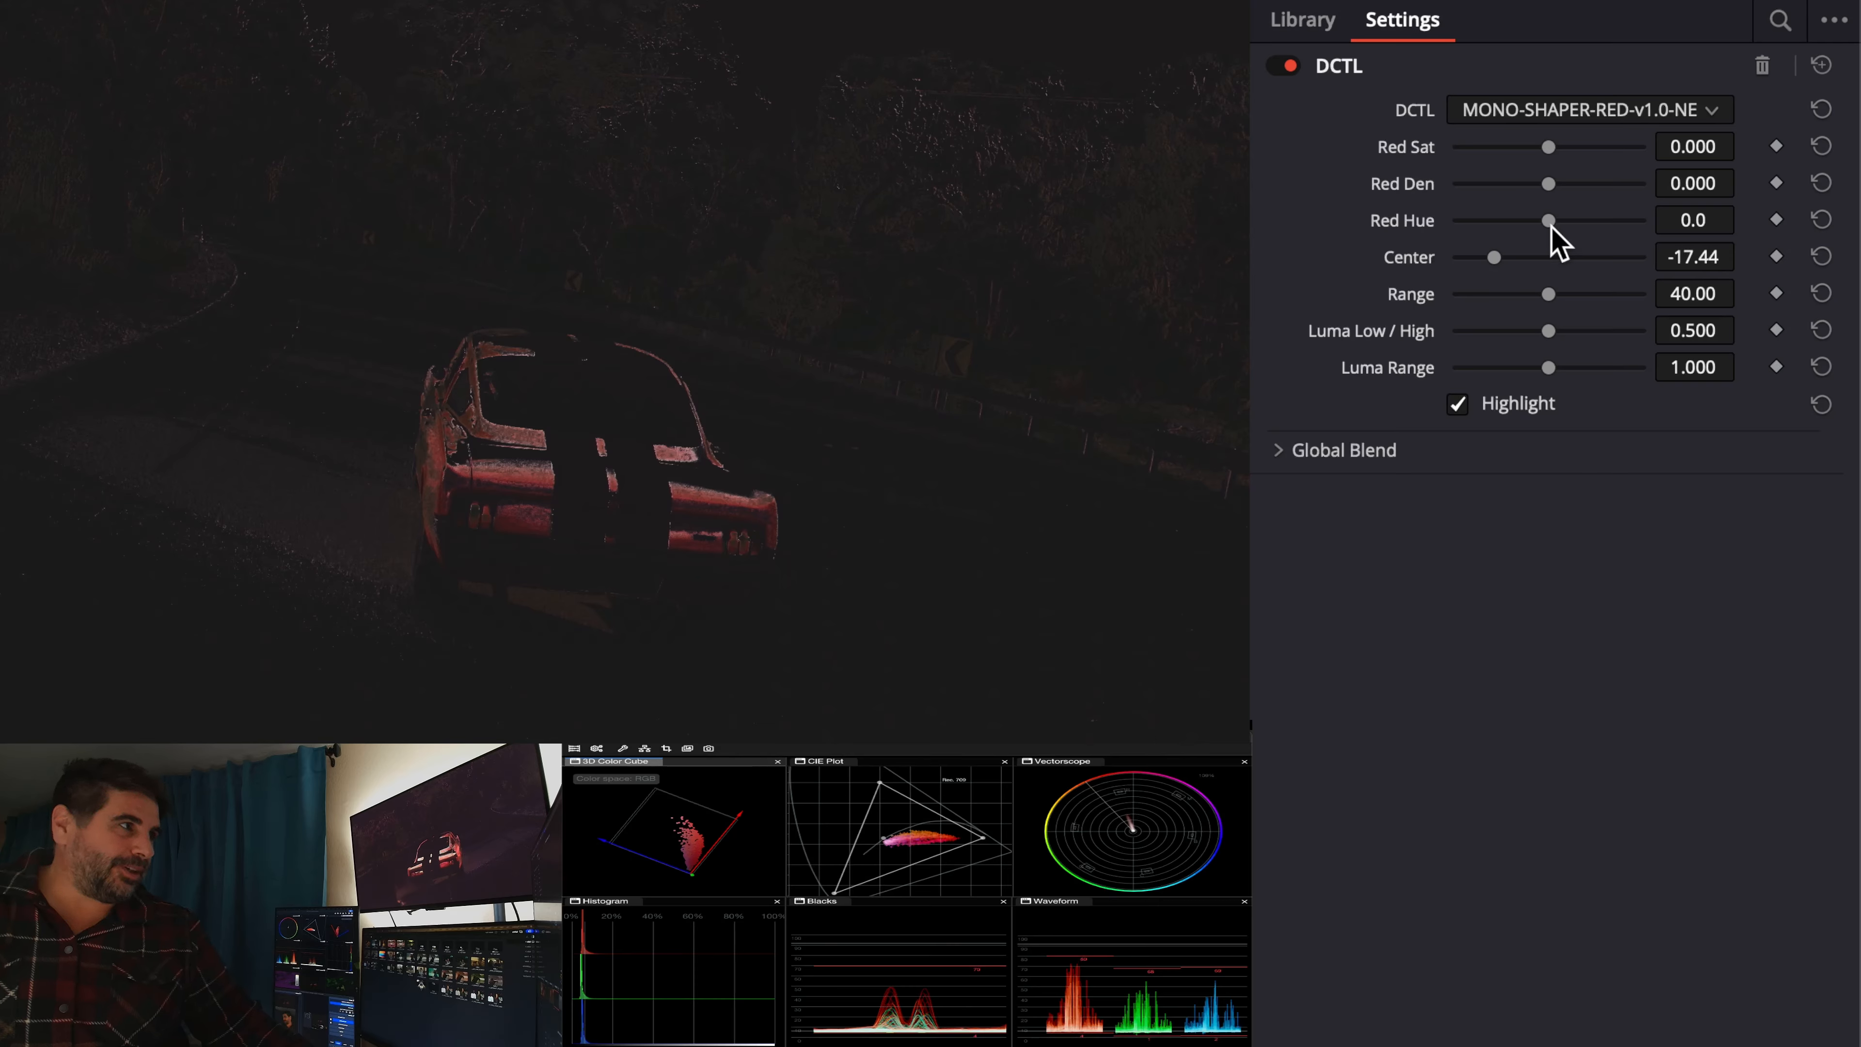
mouse_move(1552, 222)
mouse_down()
mouse_move(1479, 220)
mouse_move(1557, 222)
mouse_move(1537, 222)
mouse_up()
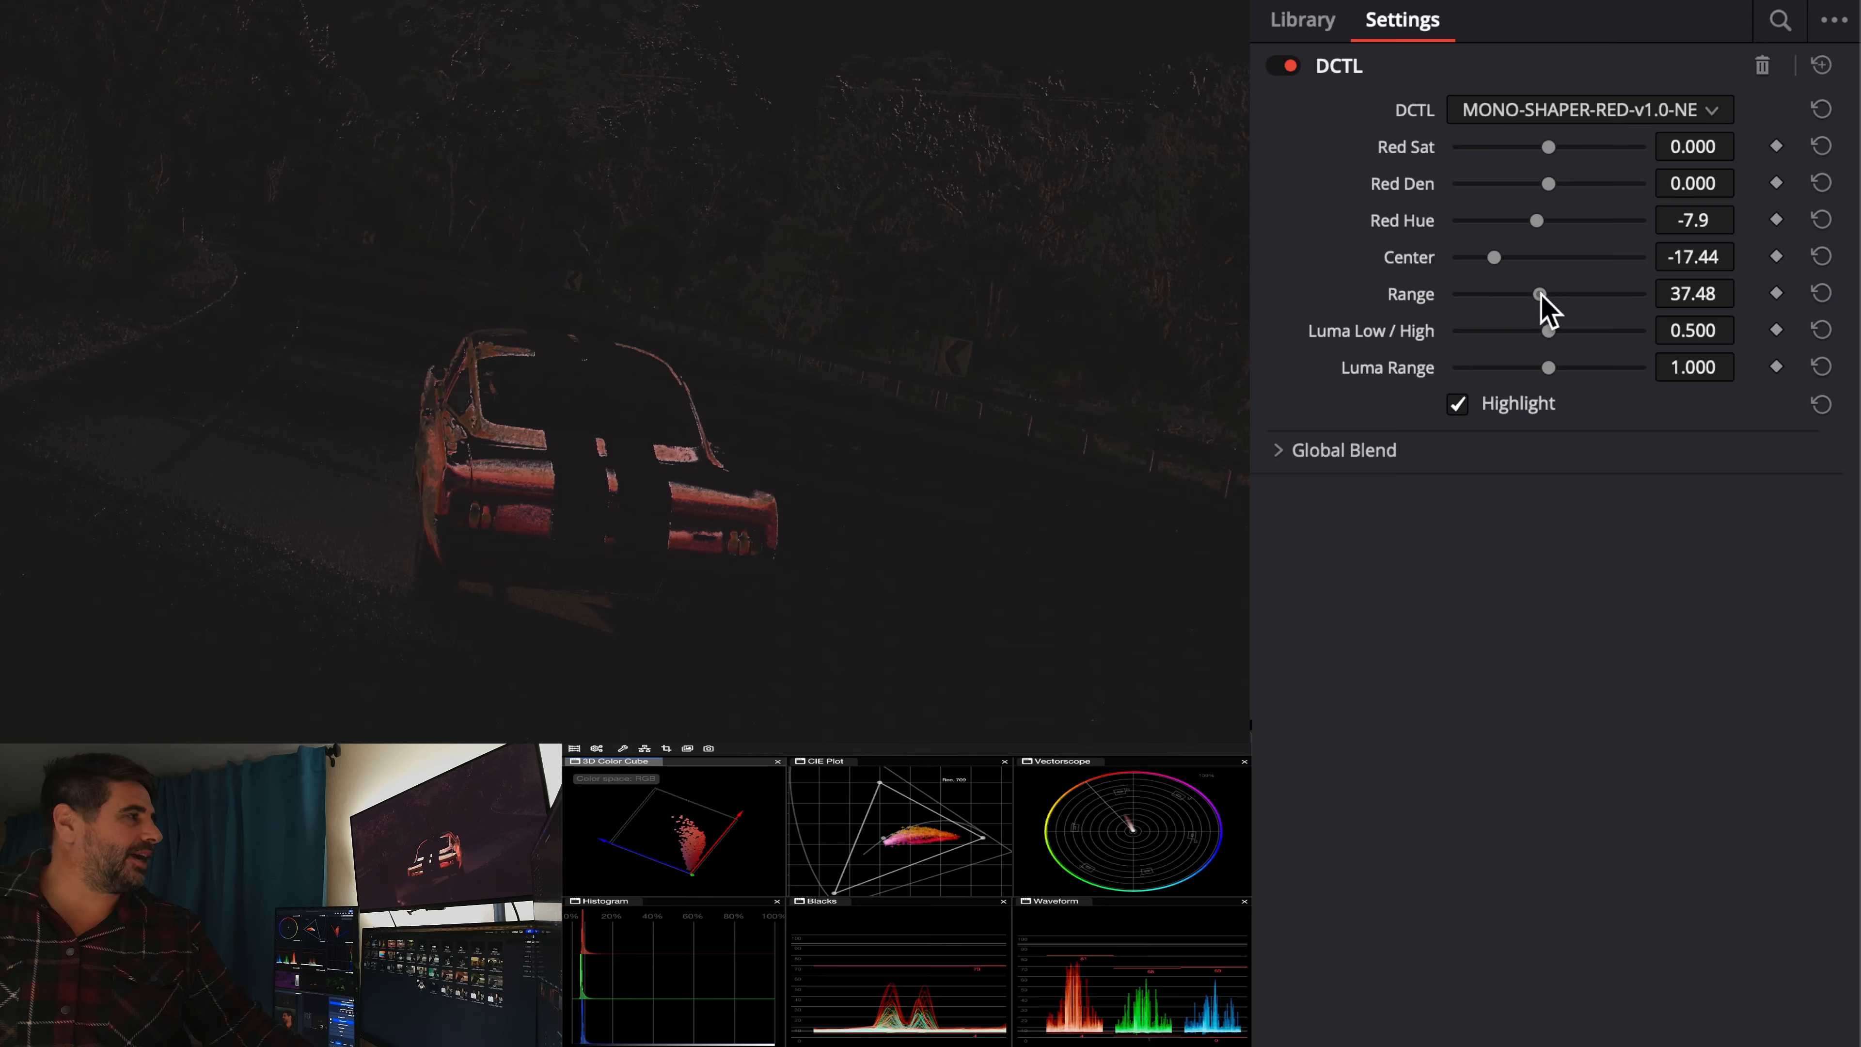
drag(1540, 294, 1543, 359)
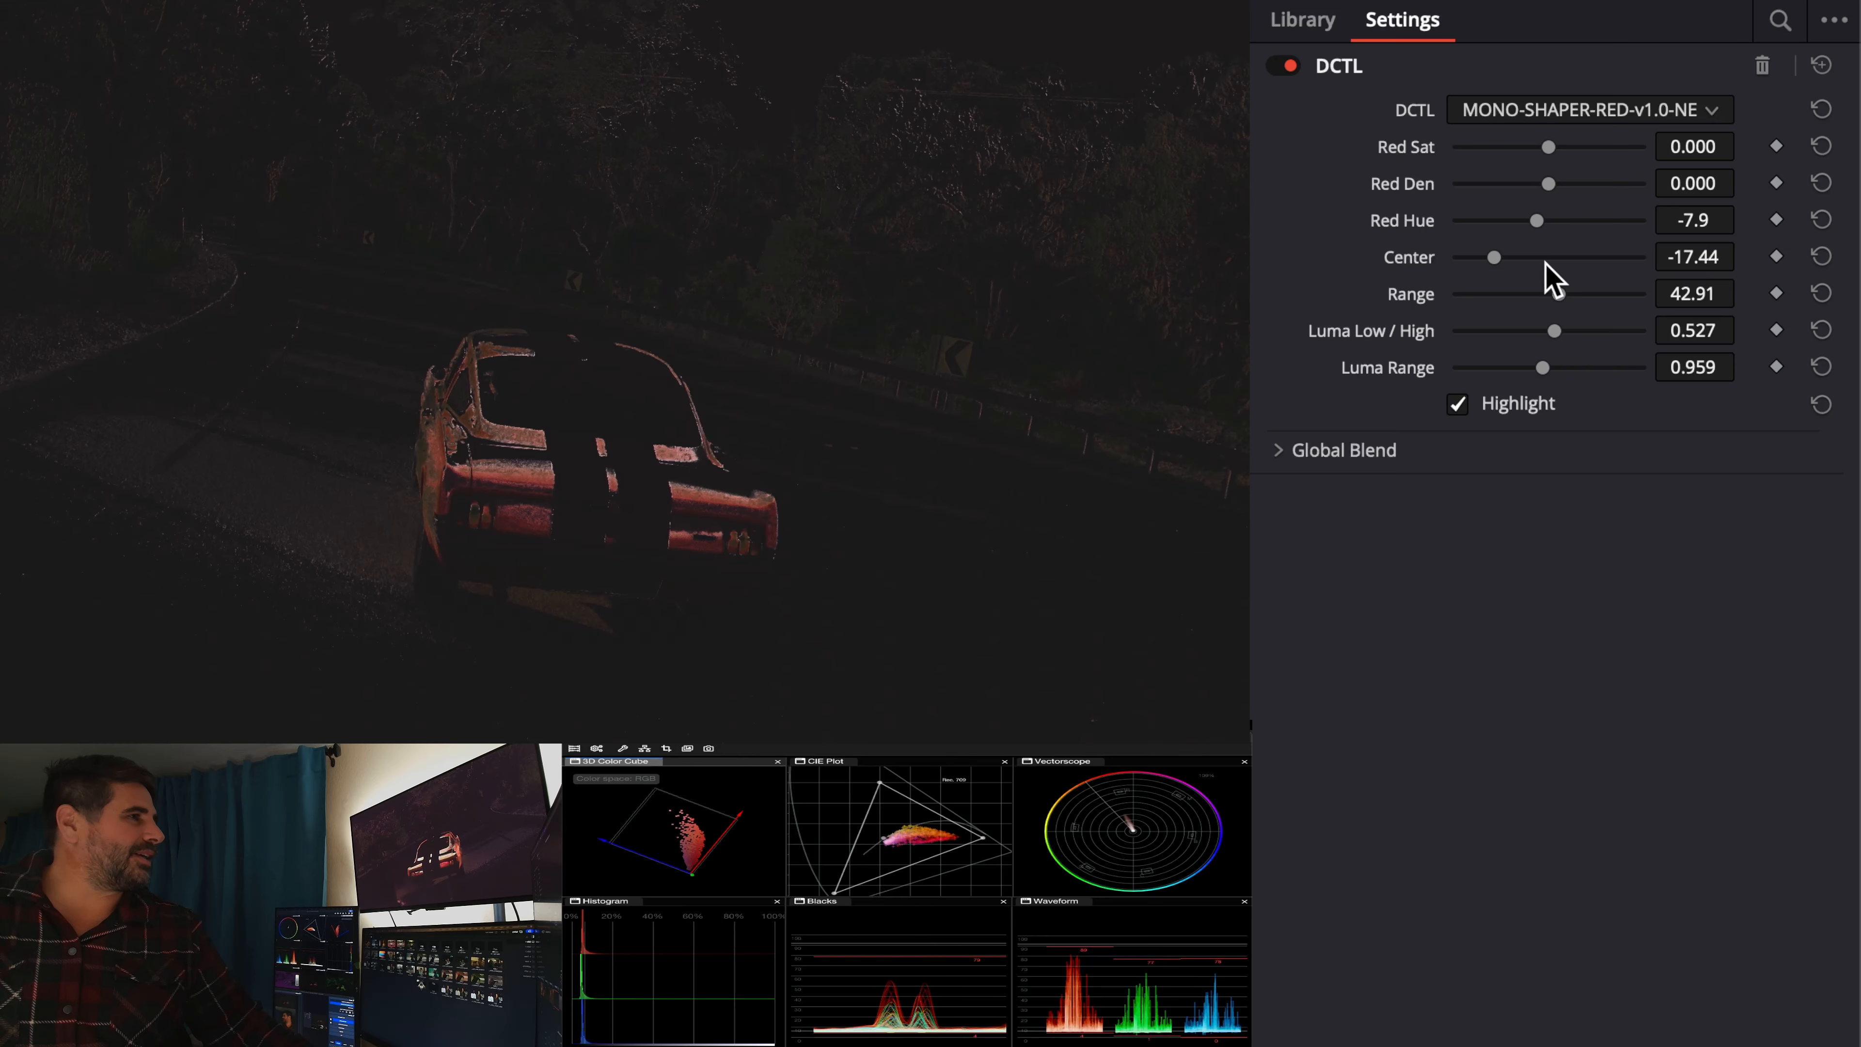
drag(1498, 253, 1531, 367)
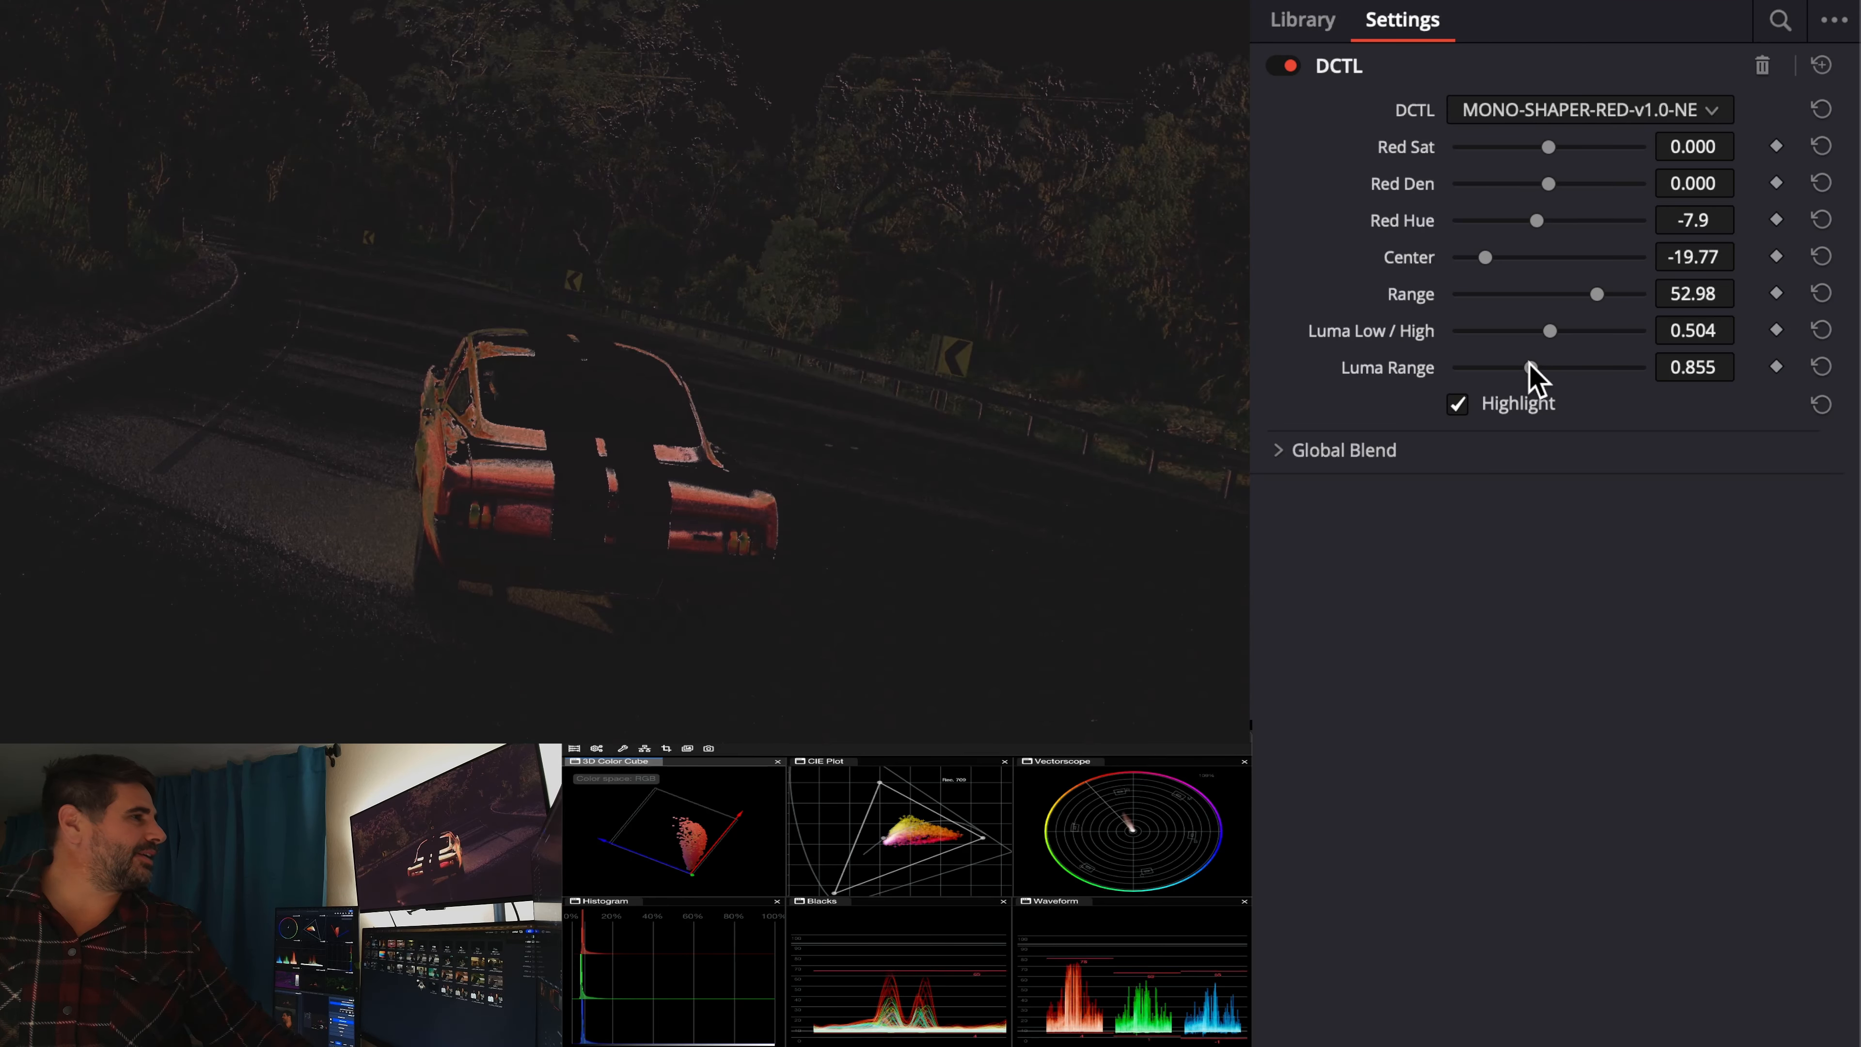
click(1523, 404)
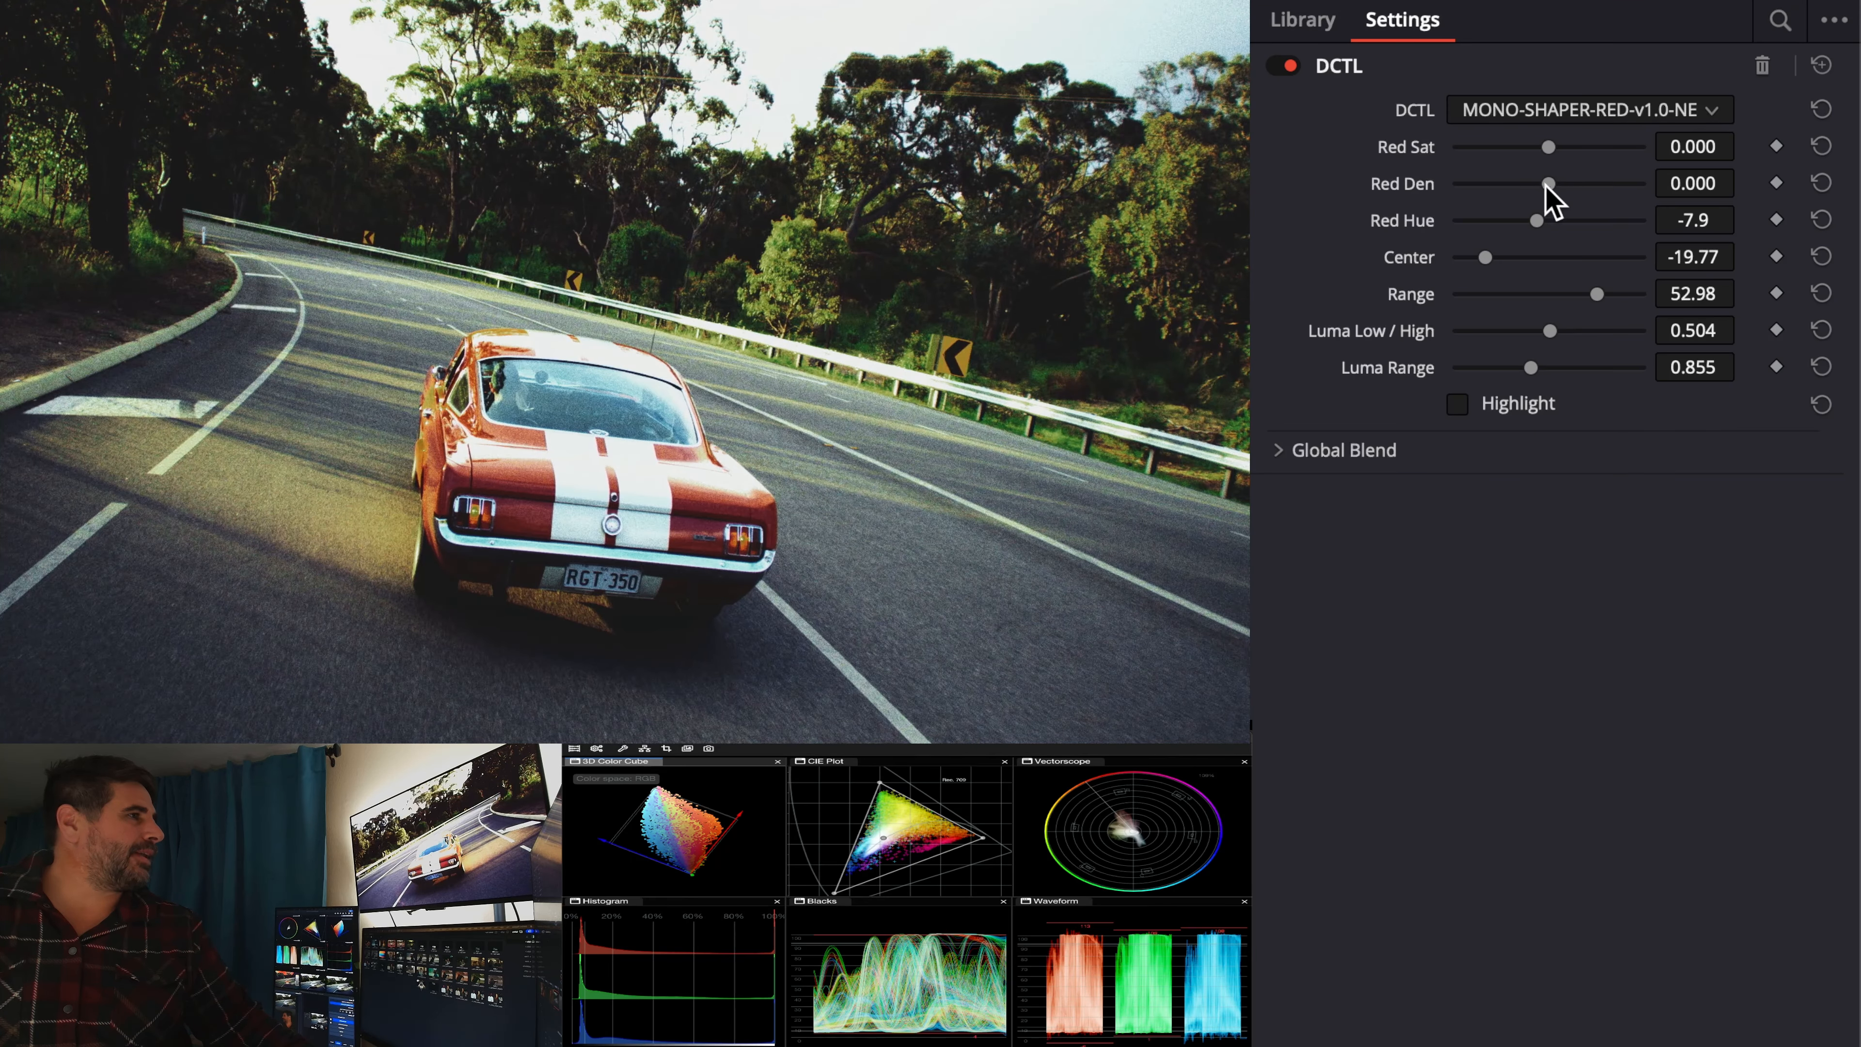
- Set the red shaper's Red Sat to 0.566, Red Den to 0.039 and Red Hue to 3.3
drag(1538, 220, 1553, 183)
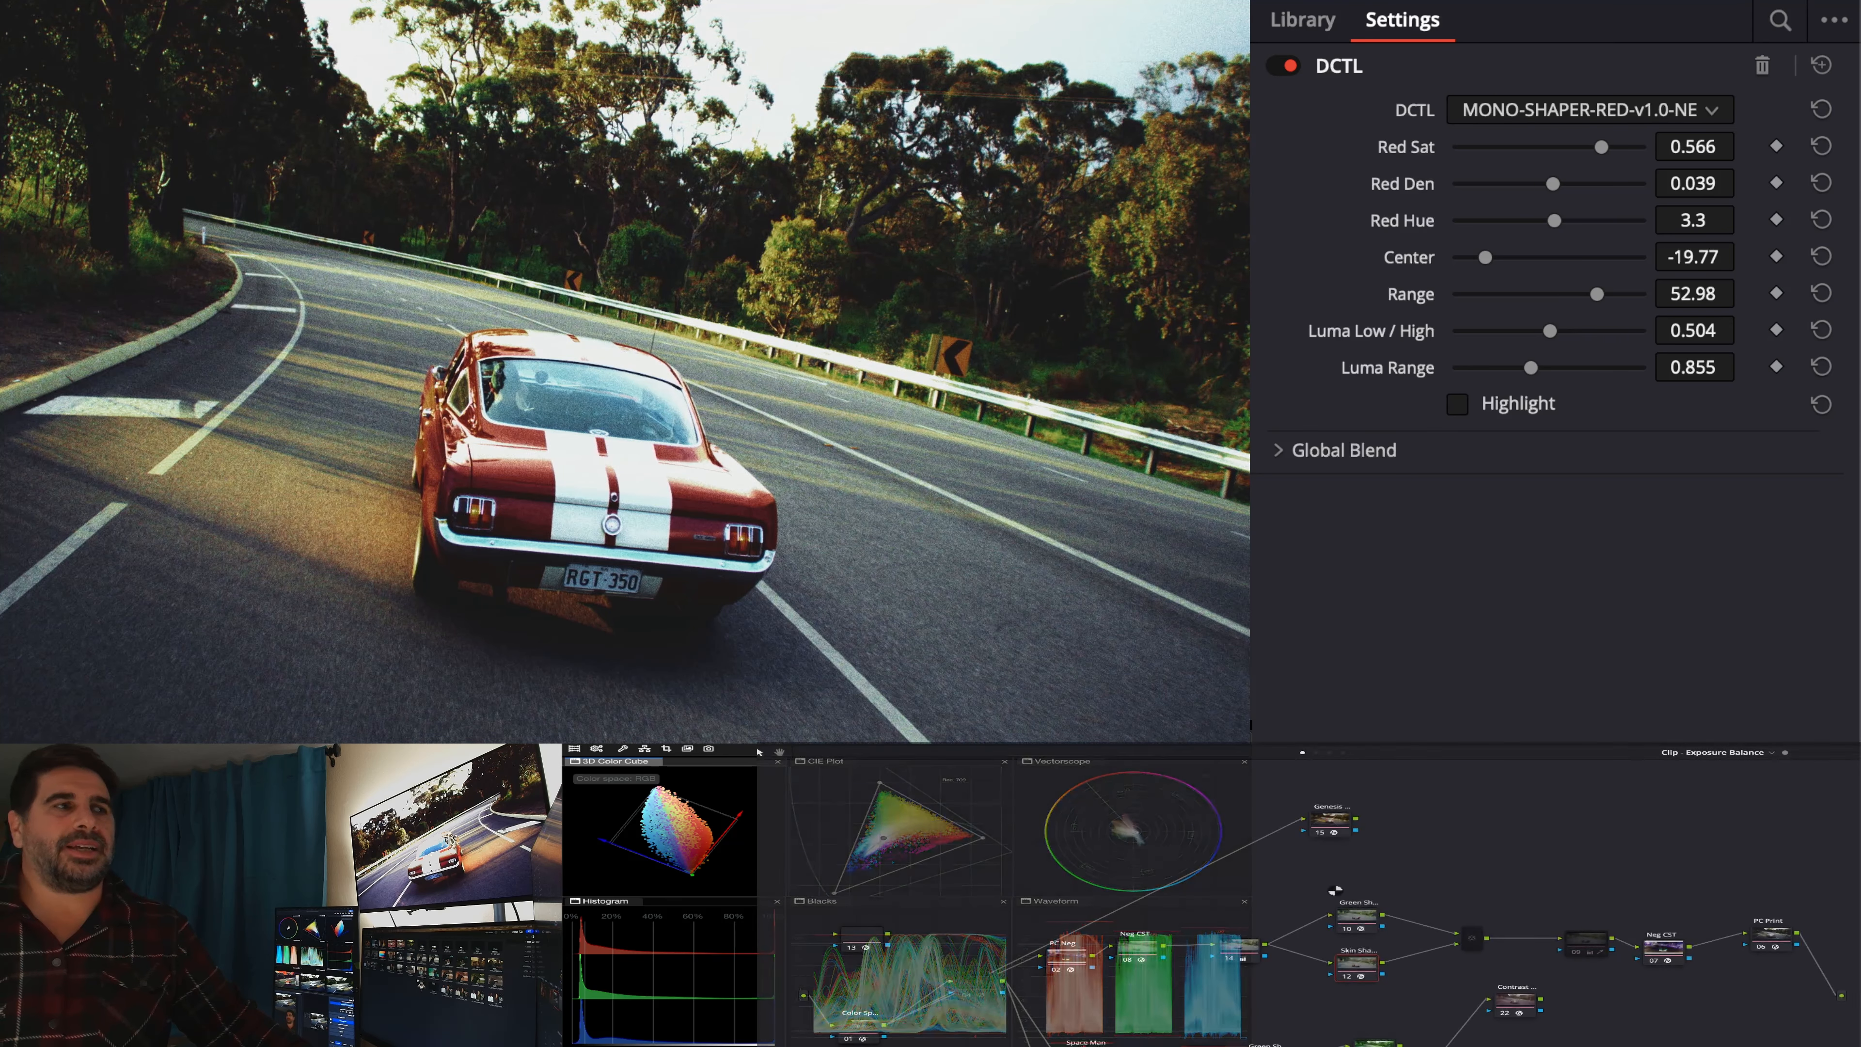
drag(1302, 871, 1428, 989)
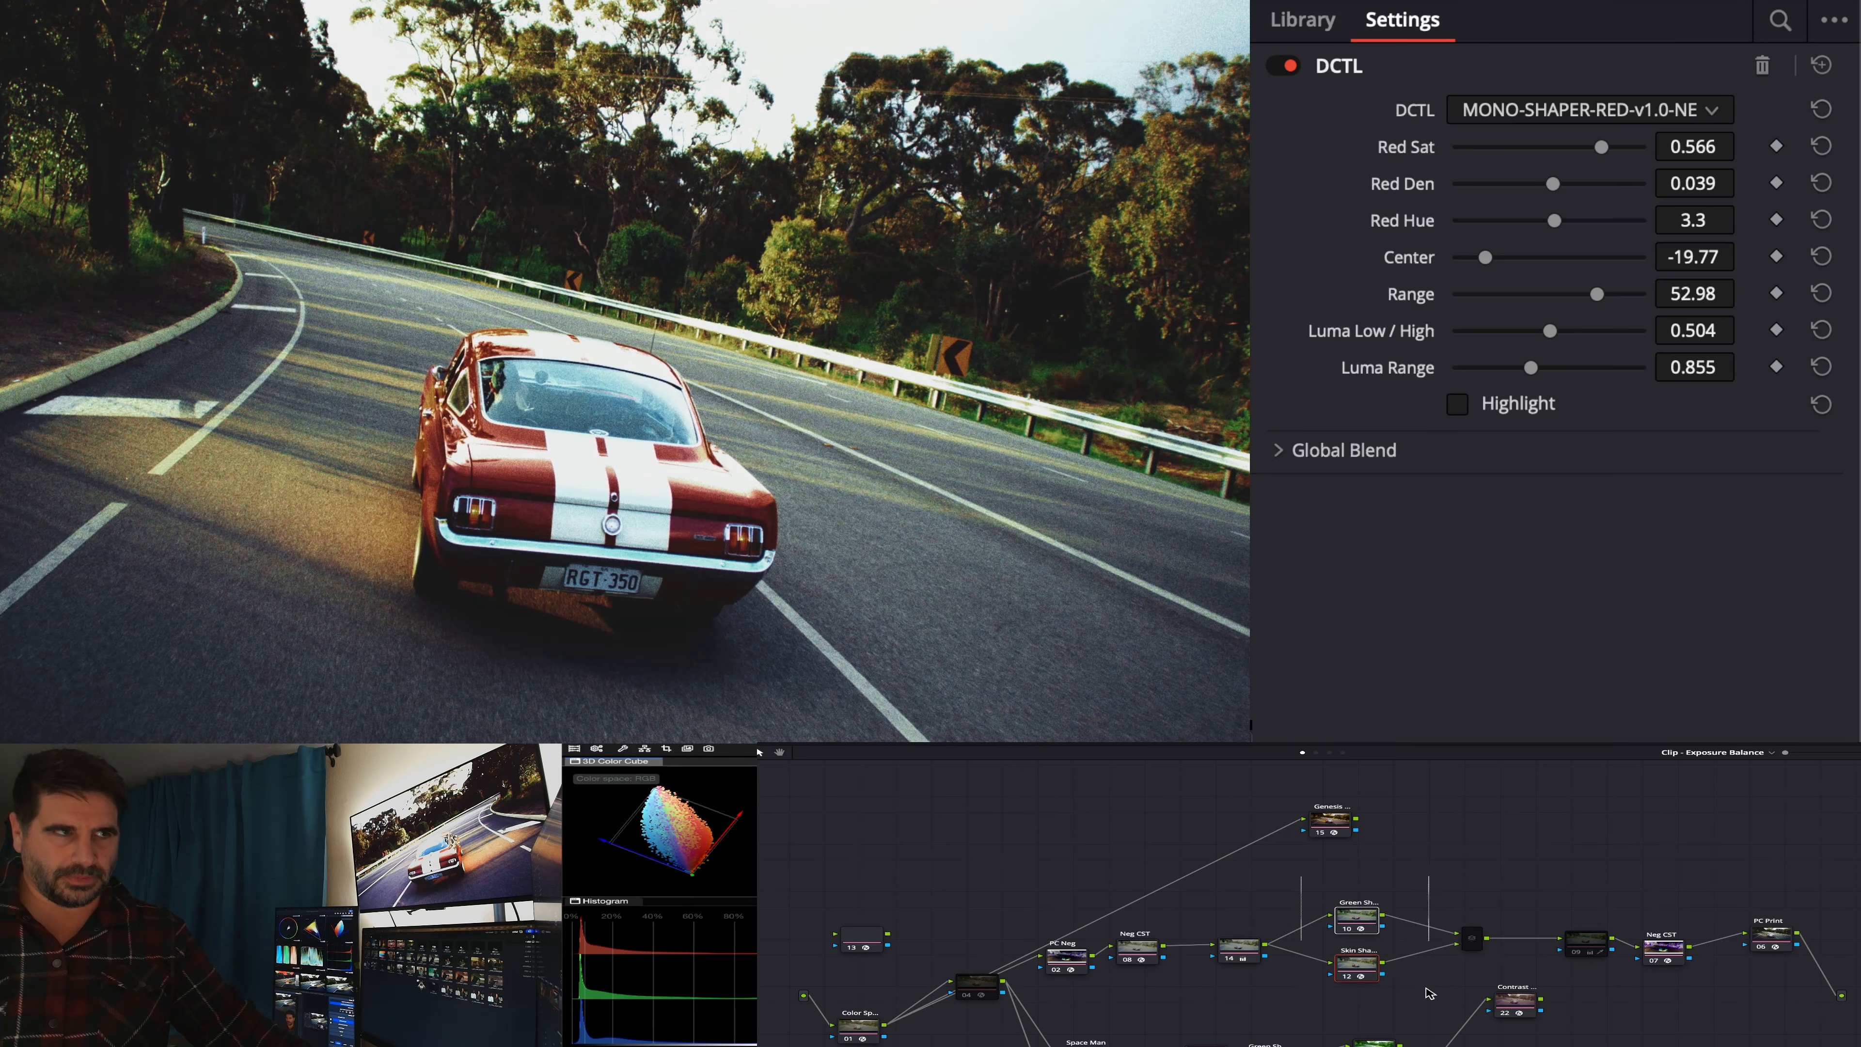
click(1481, 941)
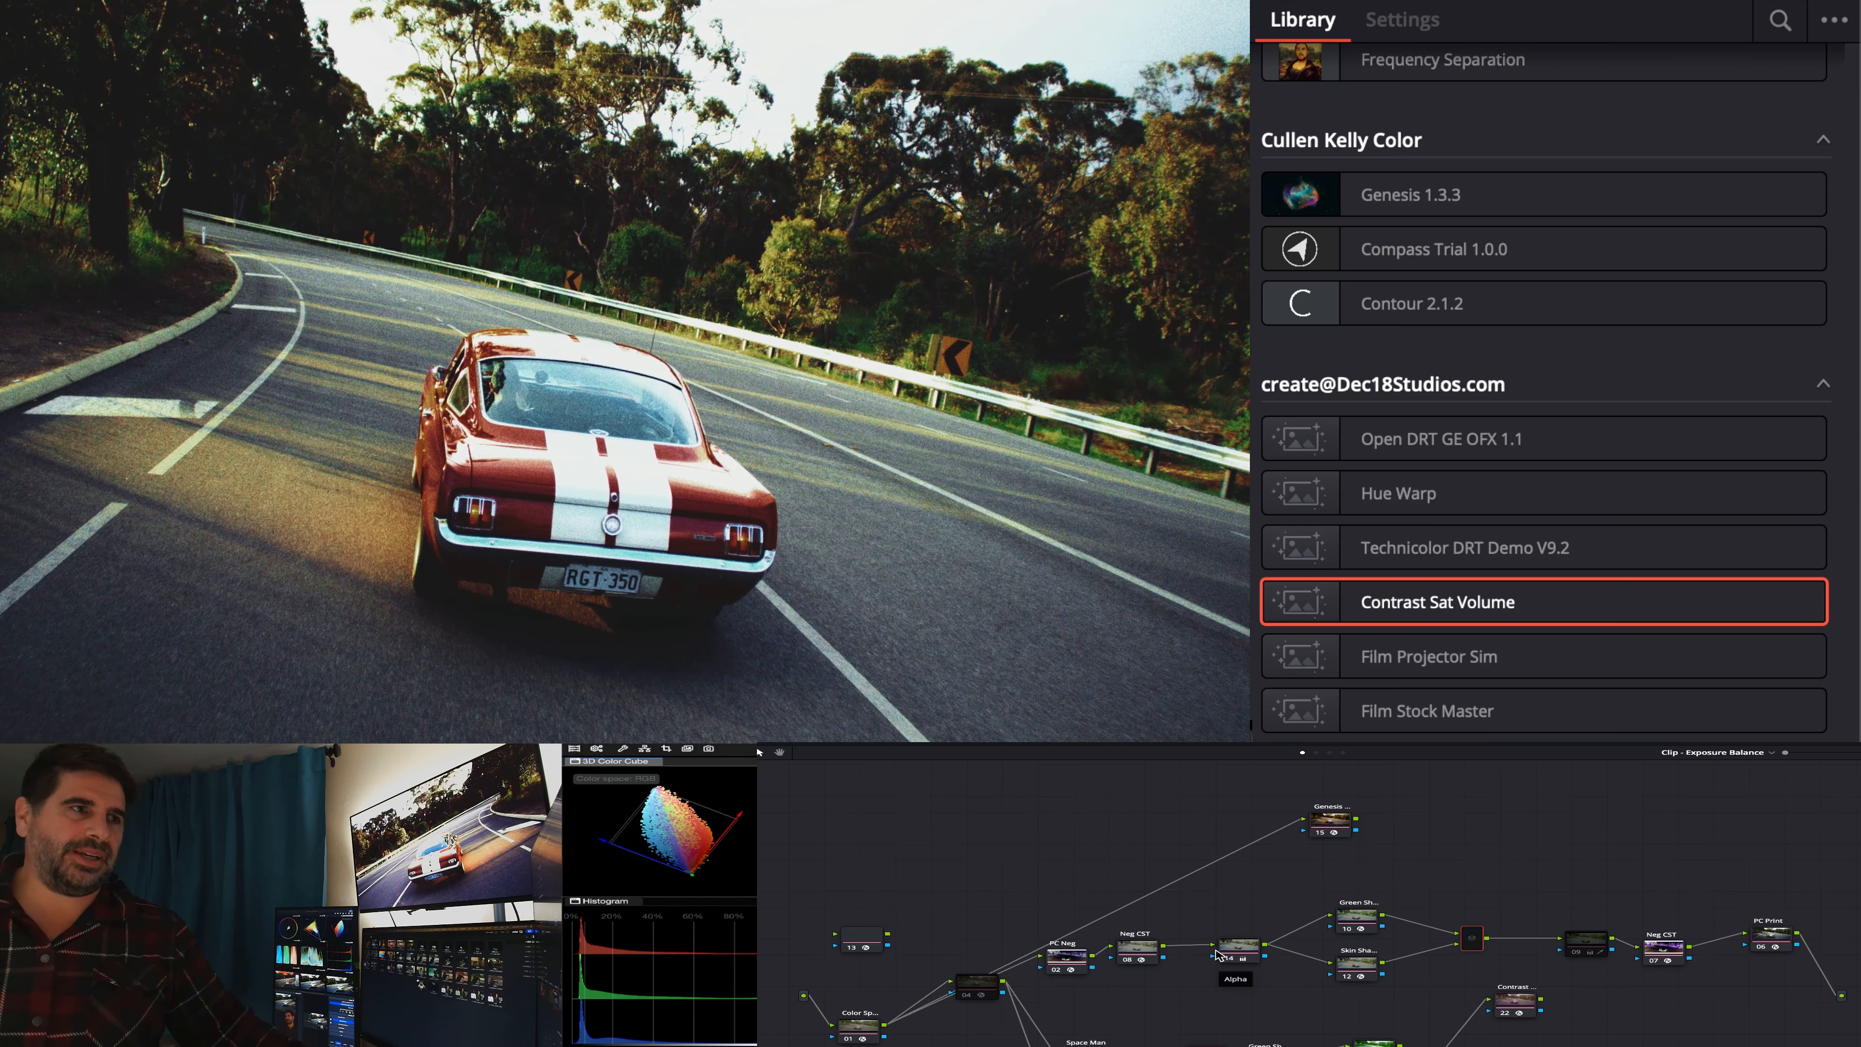
- Move the first Neg CST node away from PC Neg to open a gap, and browse the effects library for film effects
drag(1136, 960, 1176, 929)
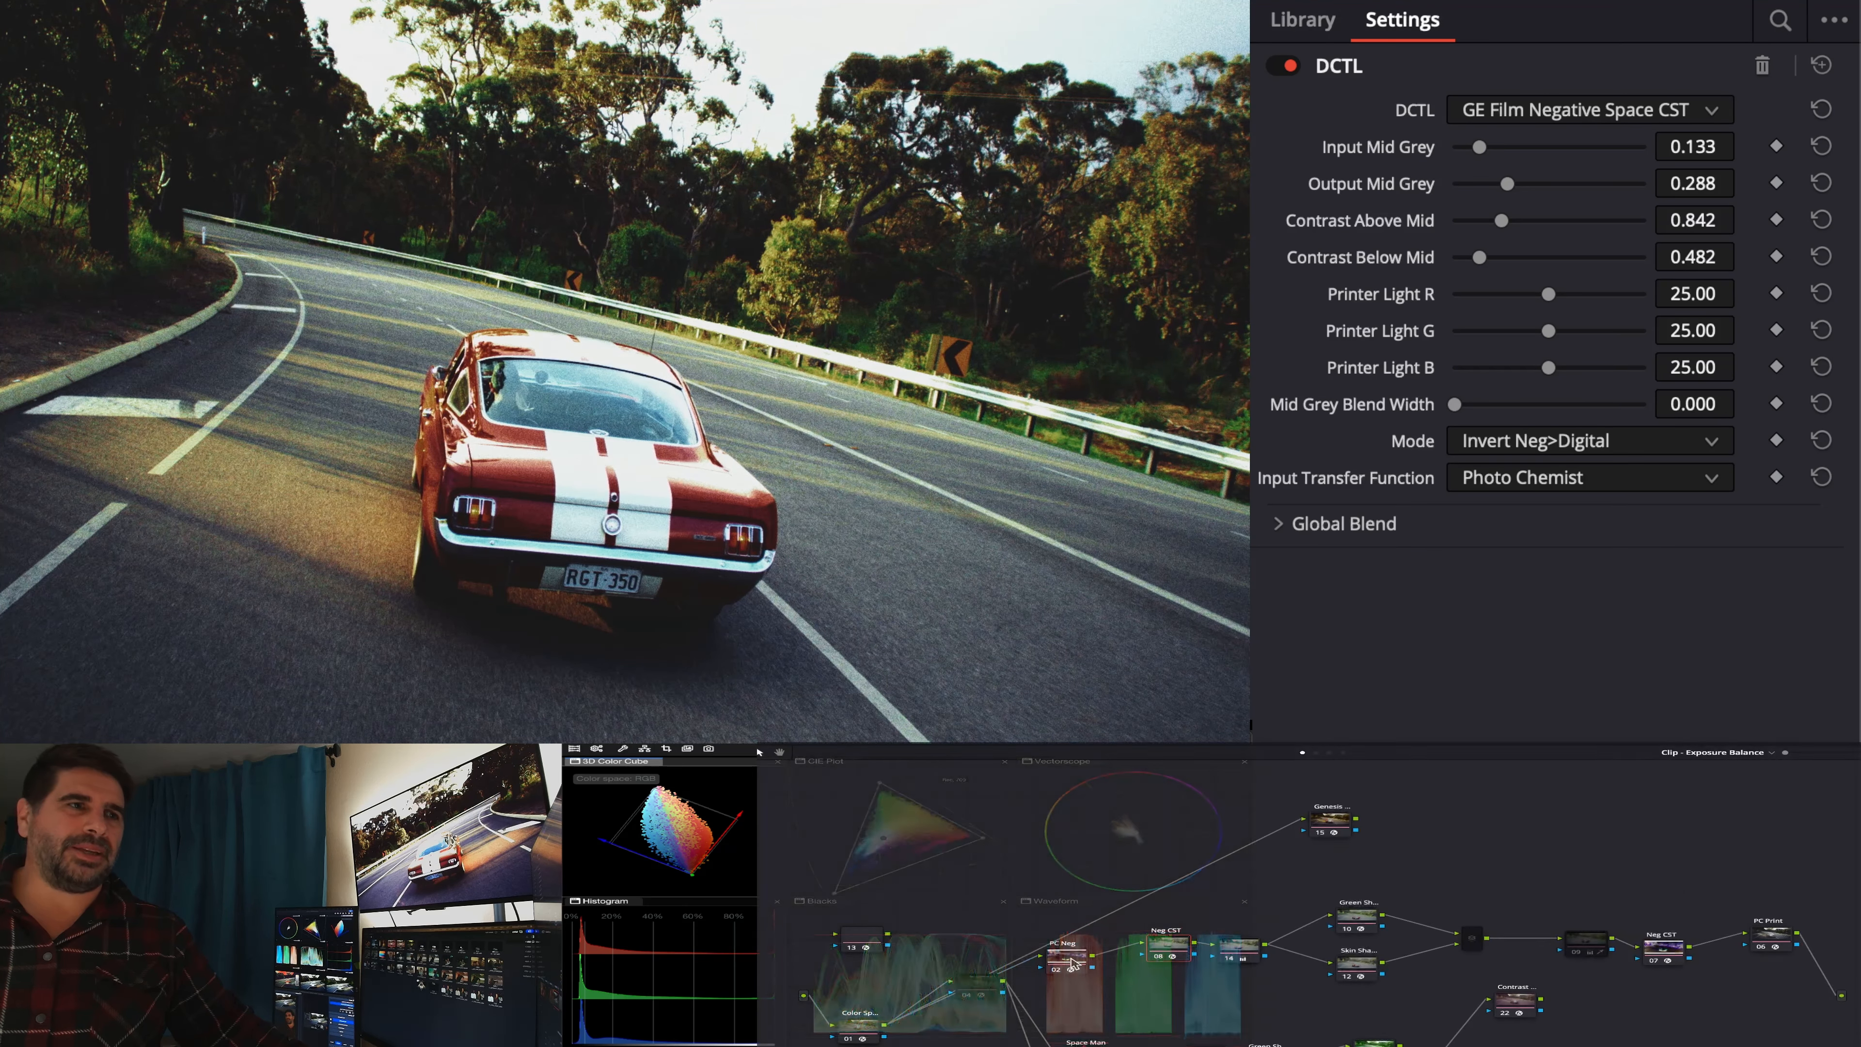
click(1072, 963)
click(1158, 948)
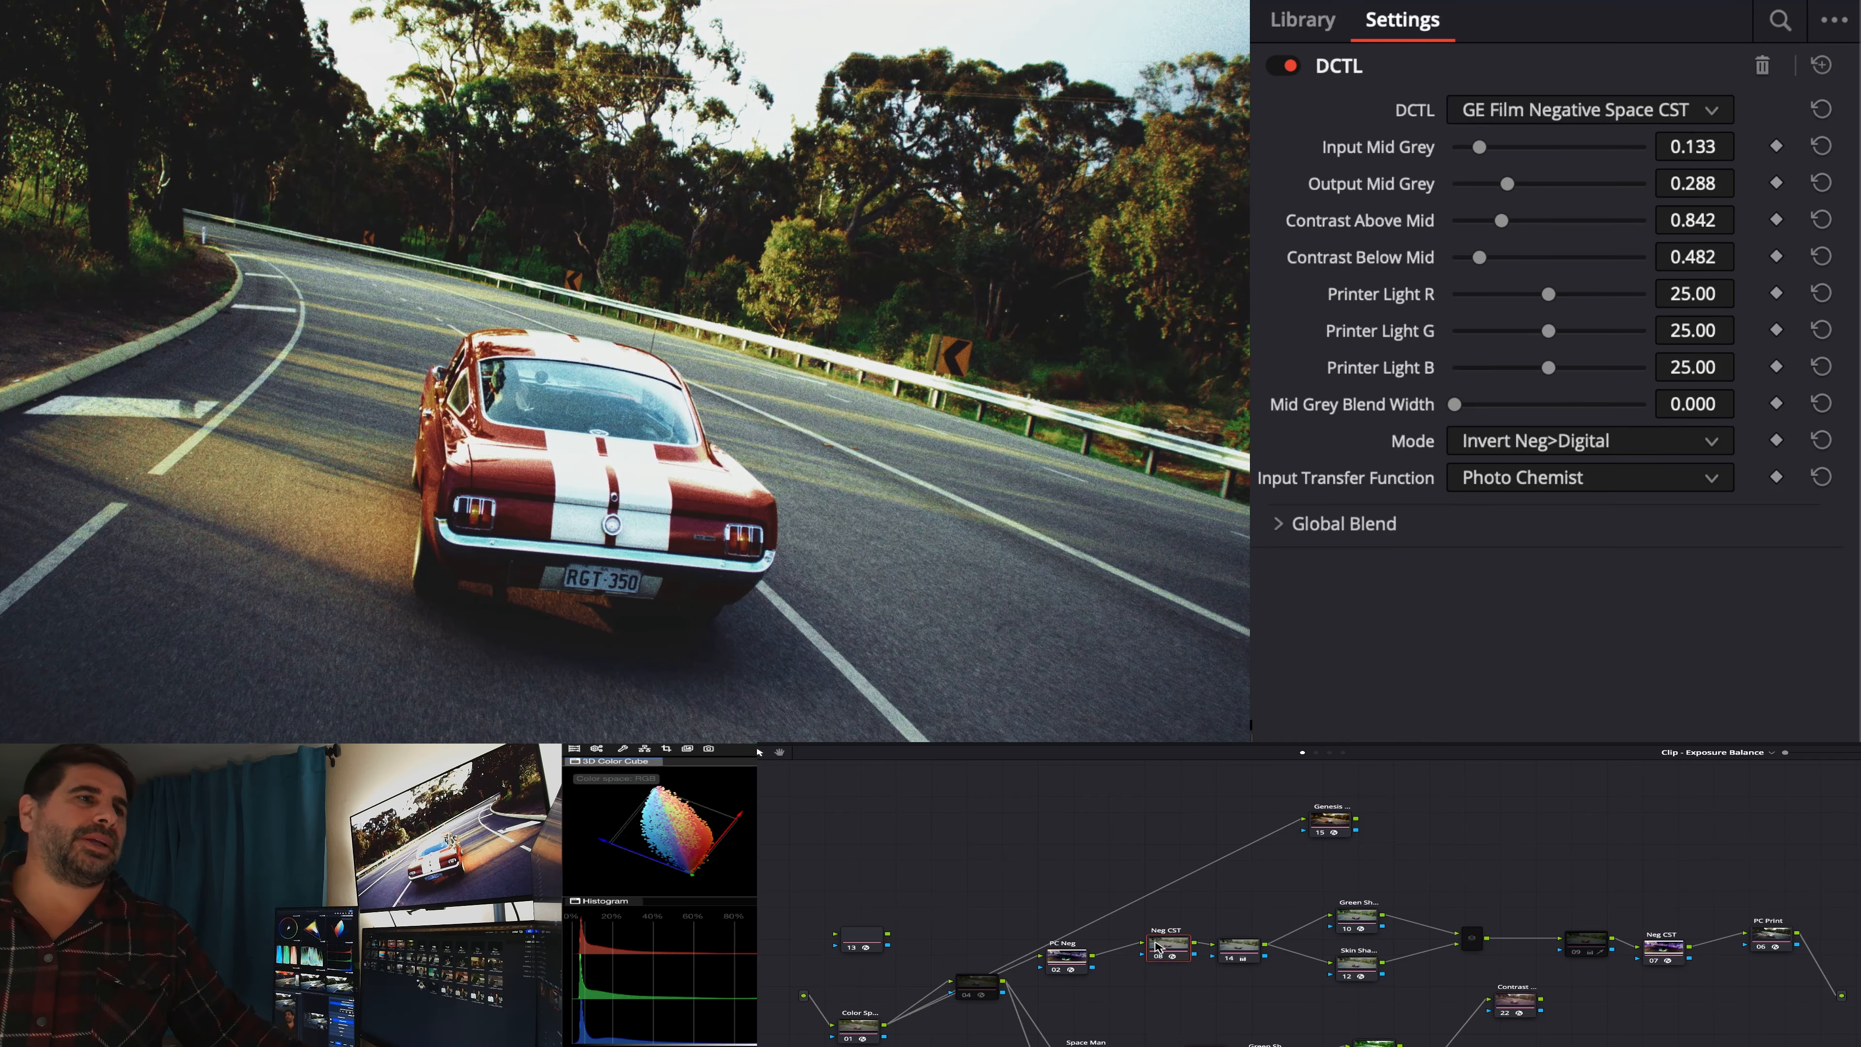
click(1298, 21)
scroll(1433, 632, down, 5)
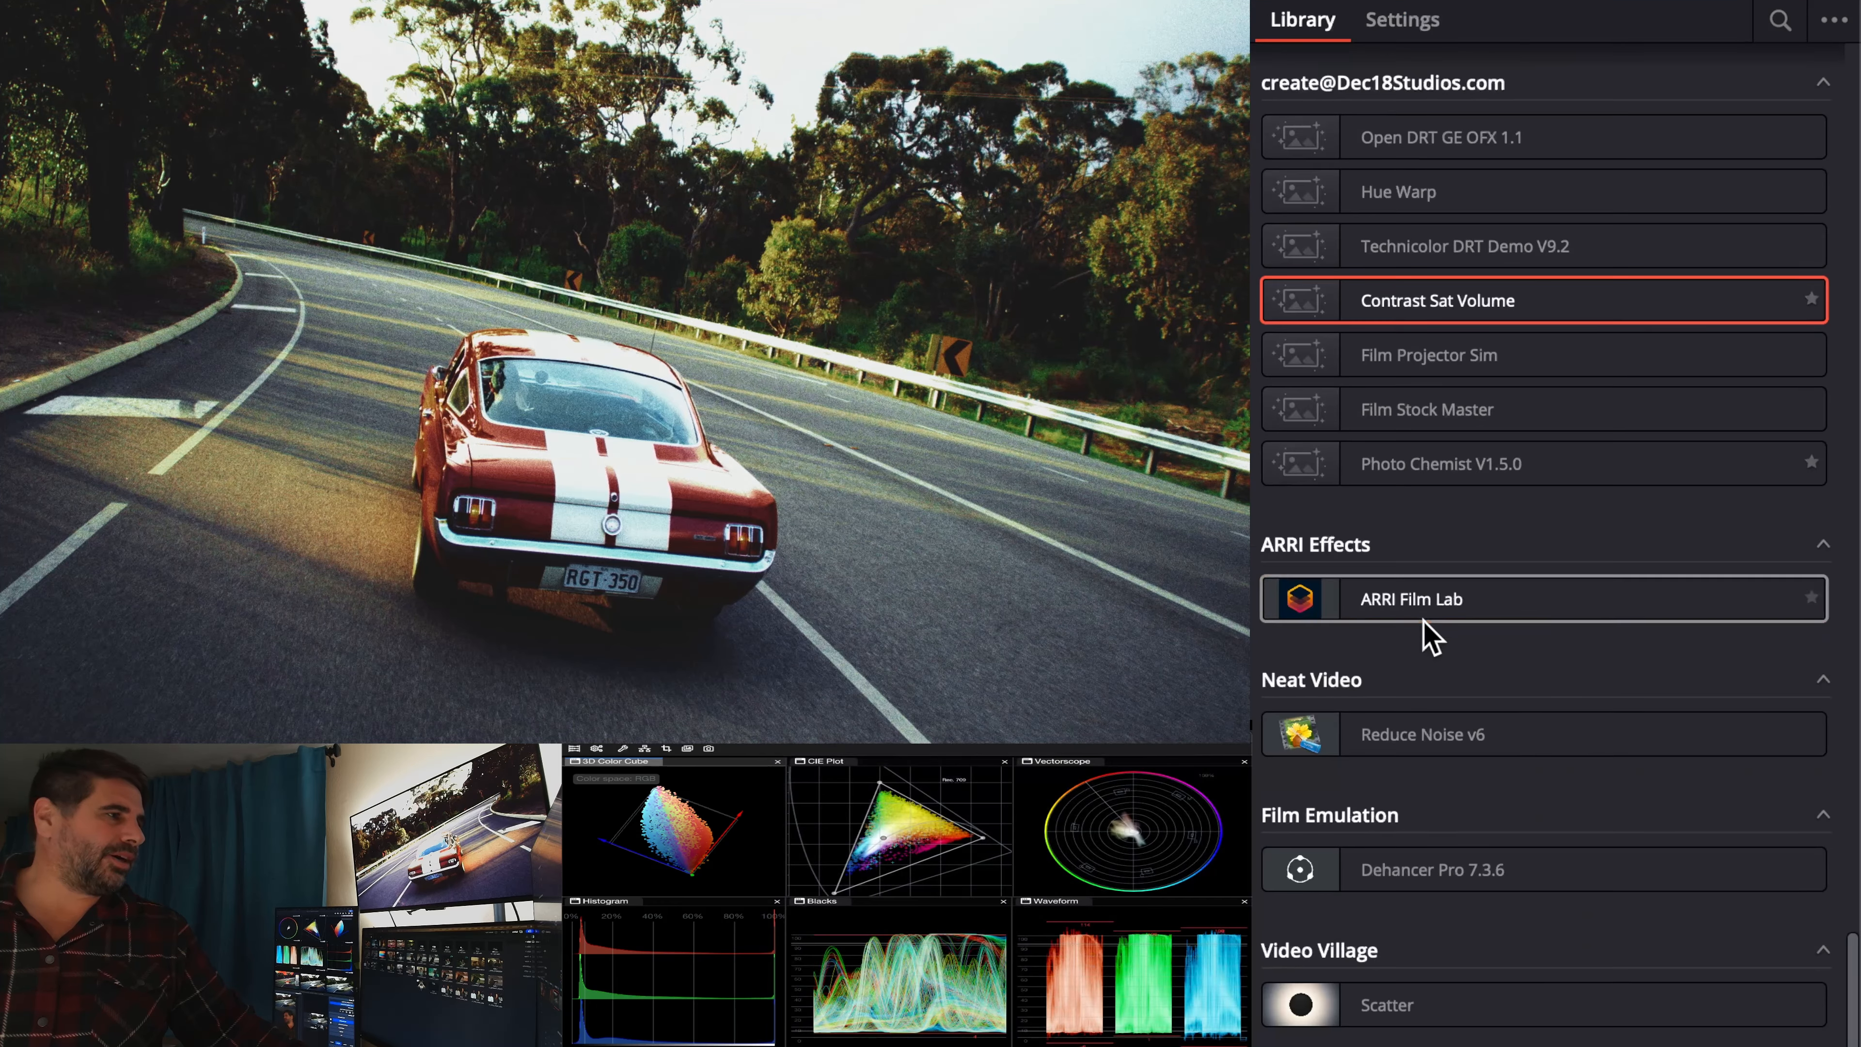
scroll(1436, 799, up, 5)
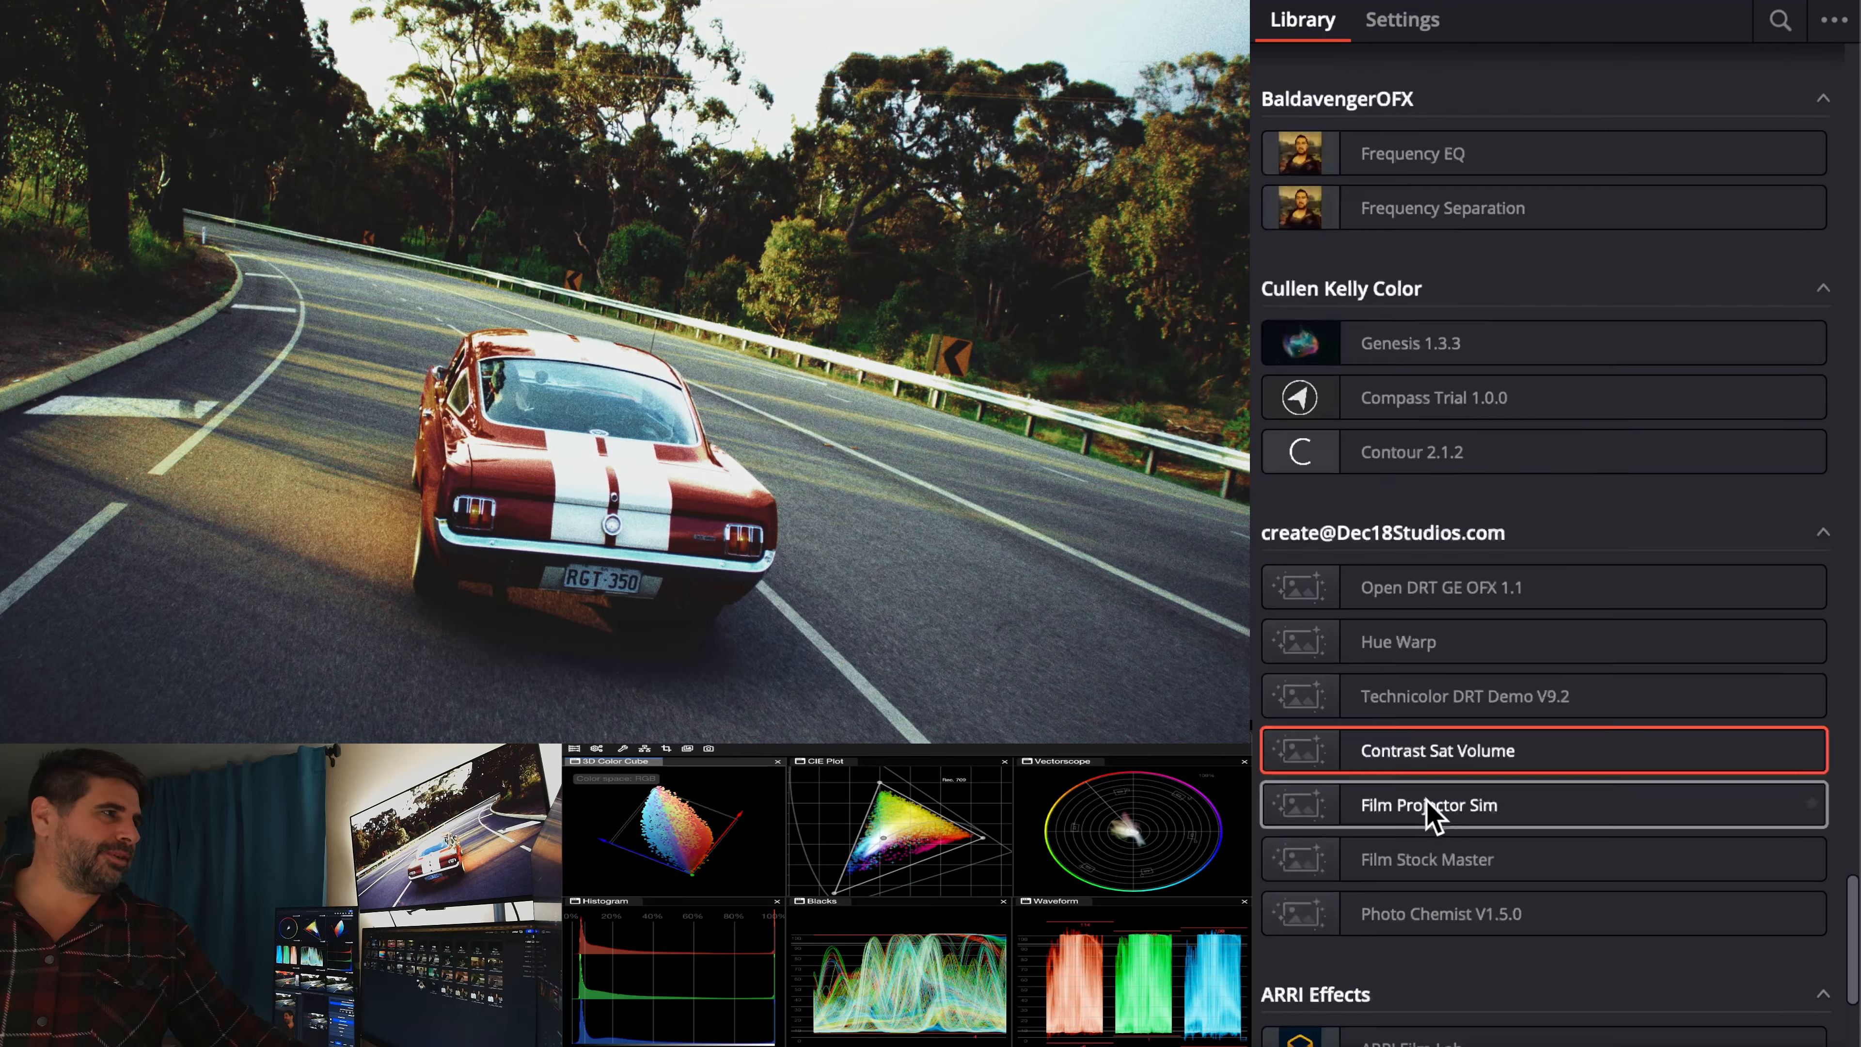
scroll(1502, 440, up, 5)
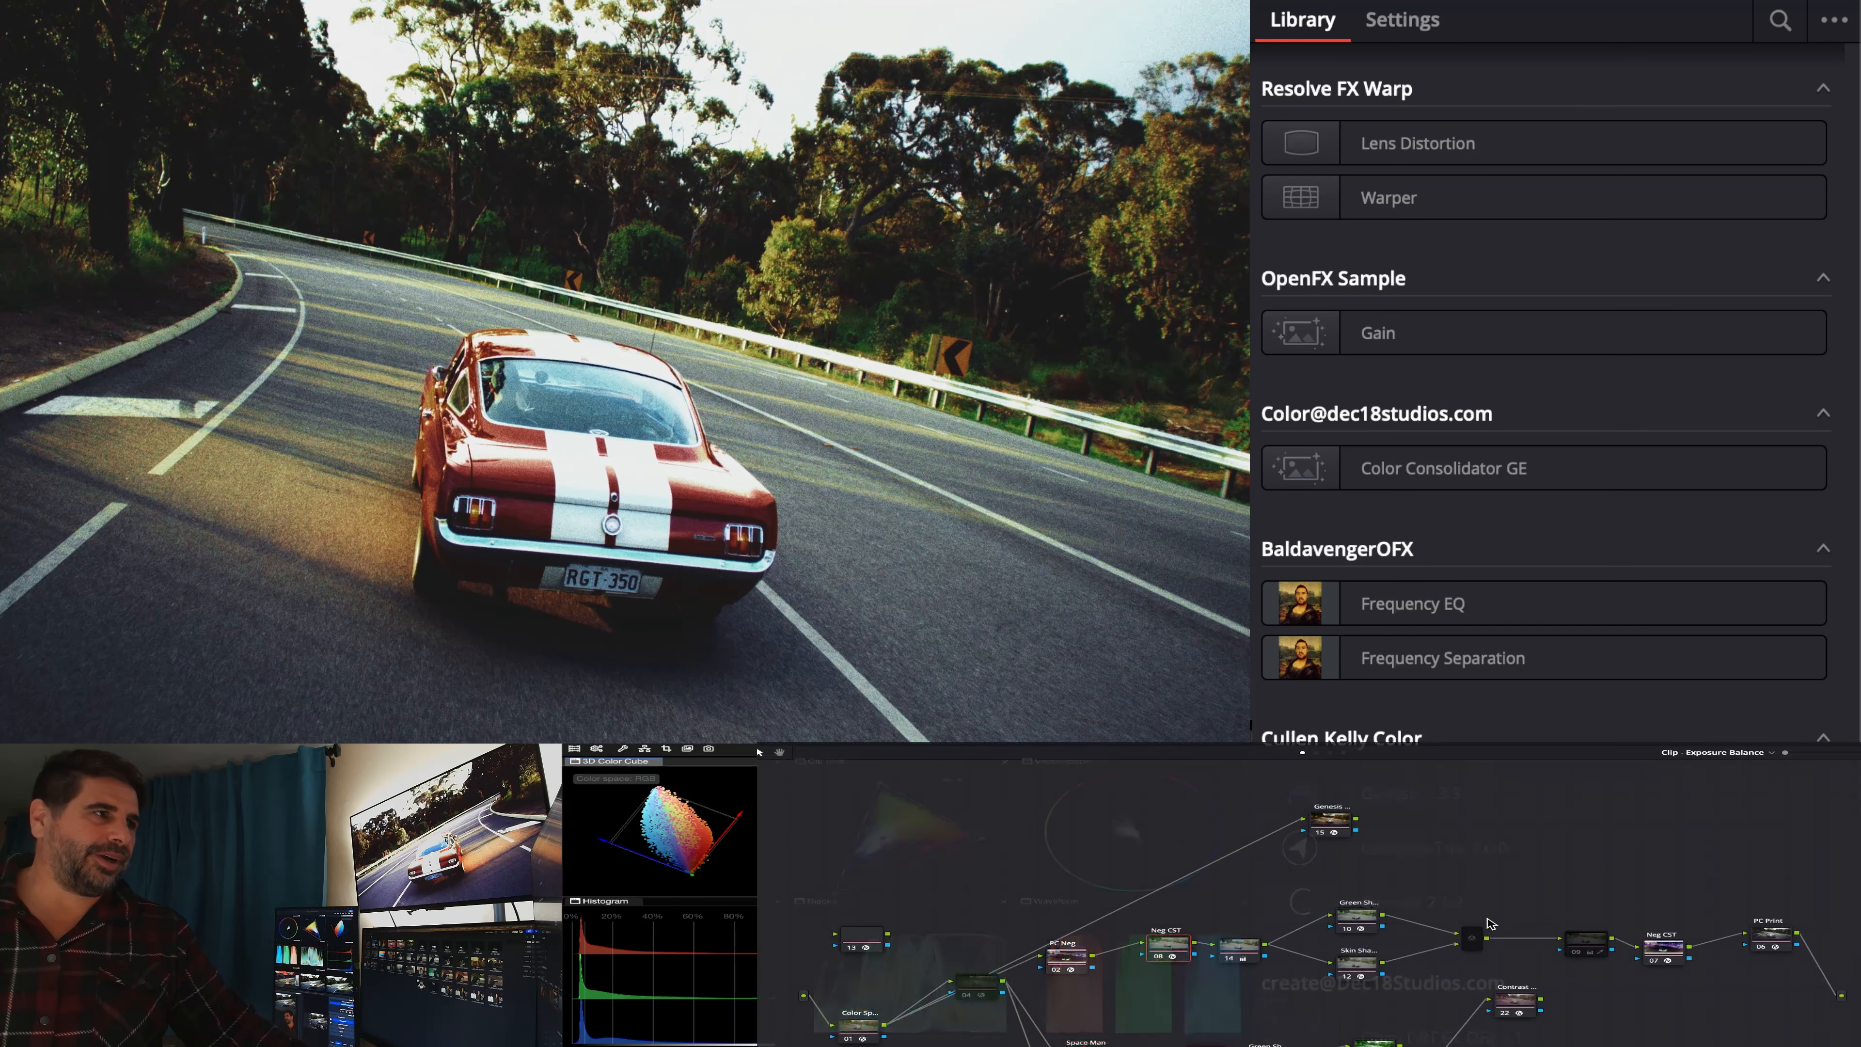
- Move the last grading node and the second Neg CST node next to the parallel mixer, making room before PC Print
click(1597, 944)
drag(1593, 940, 1519, 915)
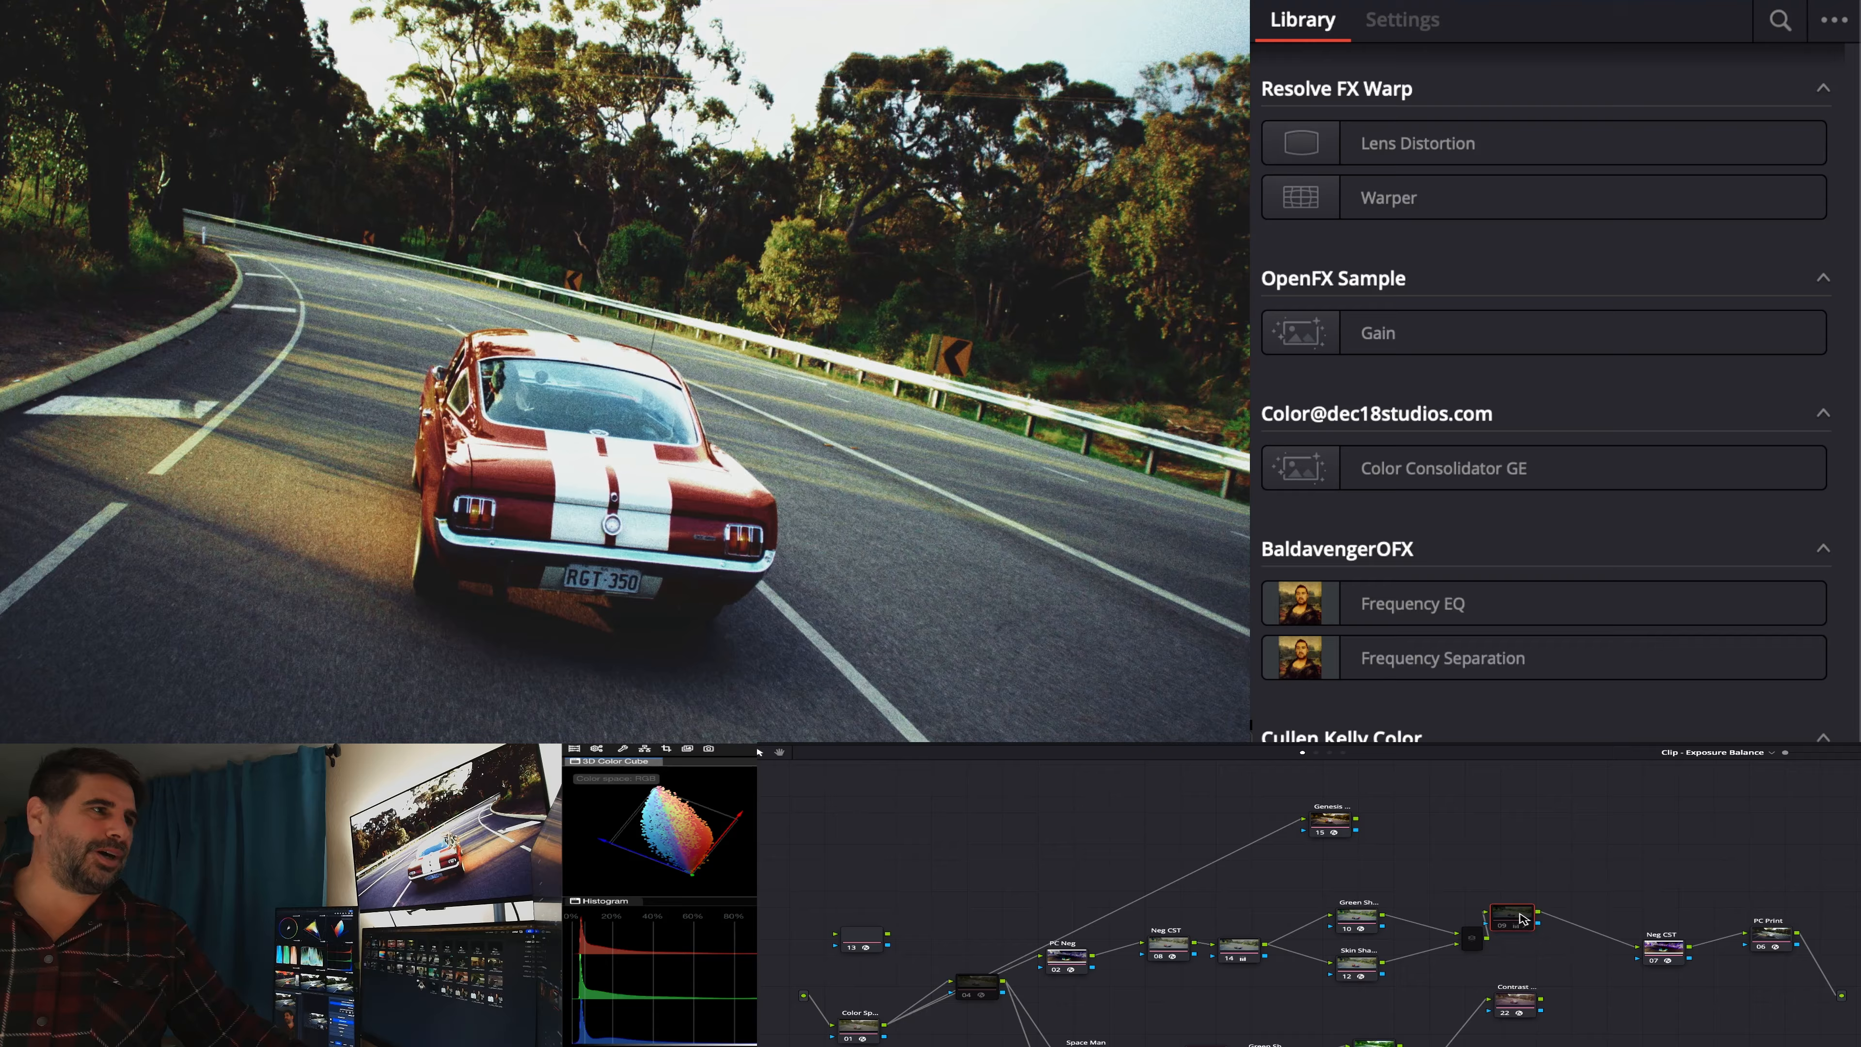
click(1662, 944)
drag(1662, 944, 1552, 951)
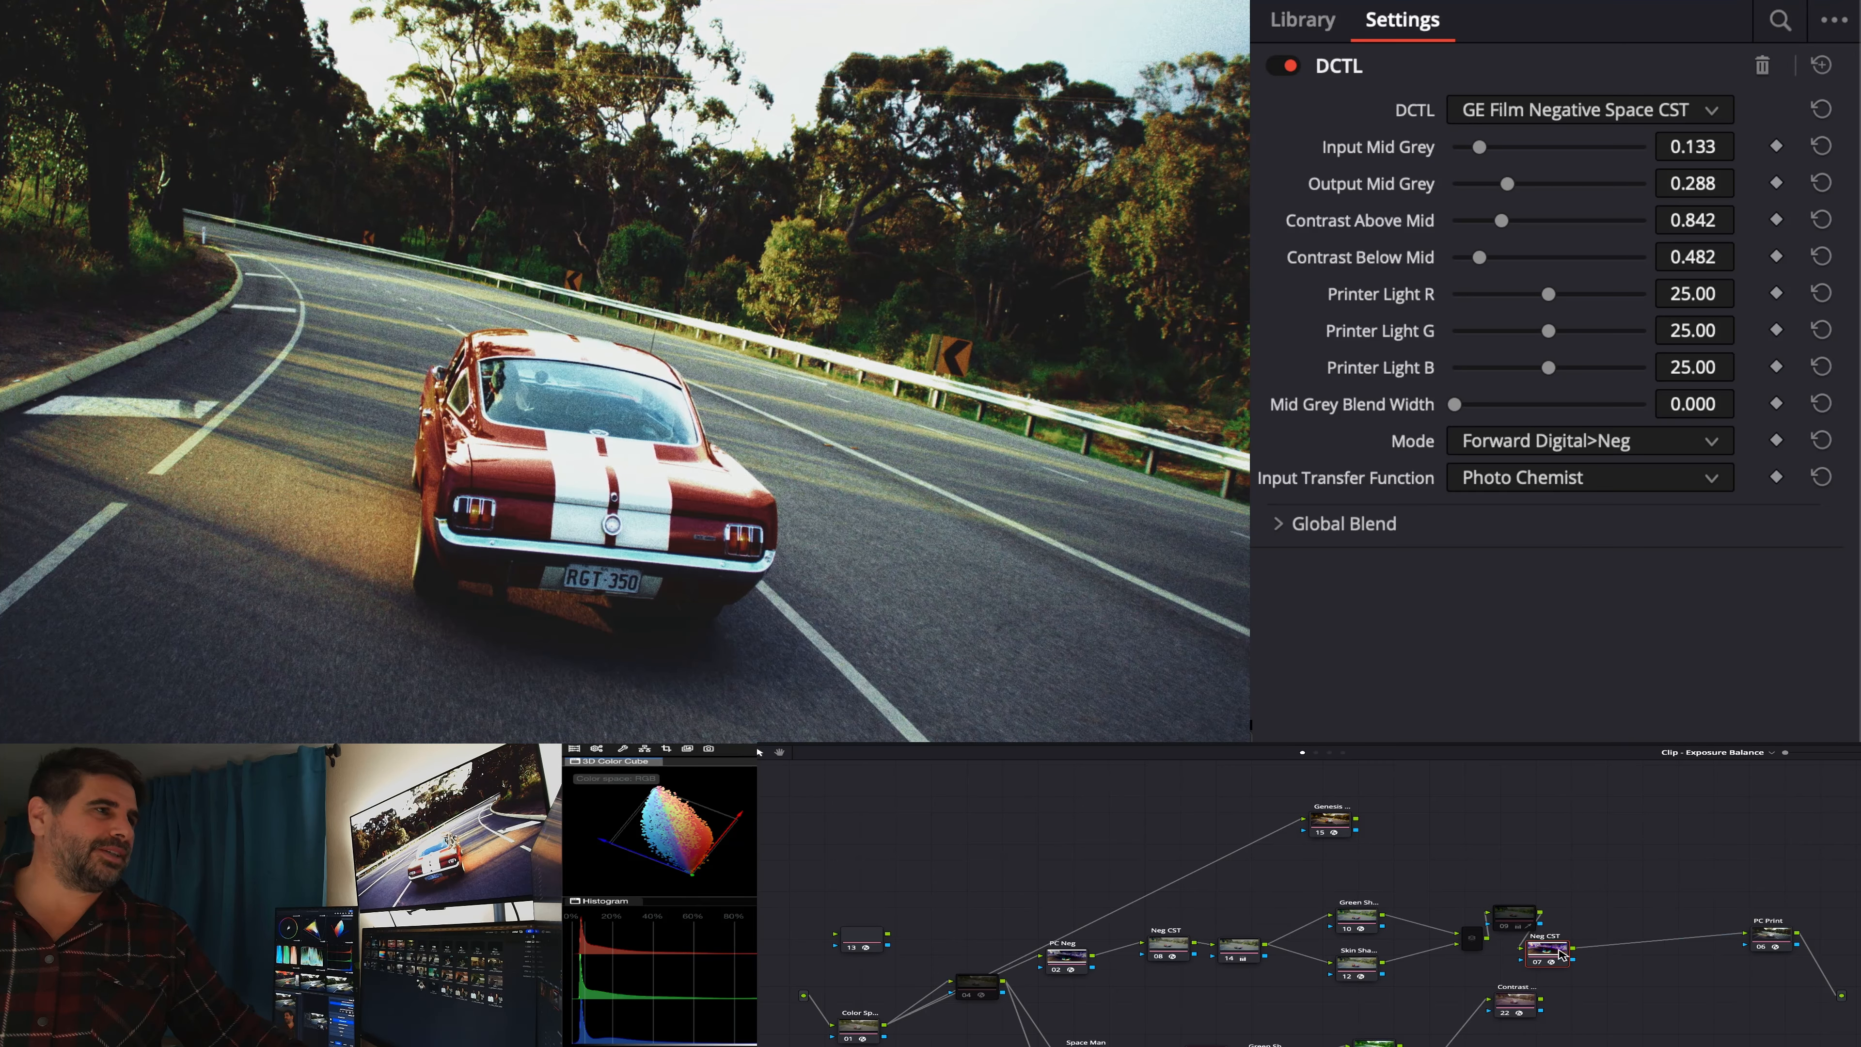
- Insert a Scatter effect node between the second Neg CST and PC Print nodes
click(1303, 21)
scroll(1413, 539, down, 10)
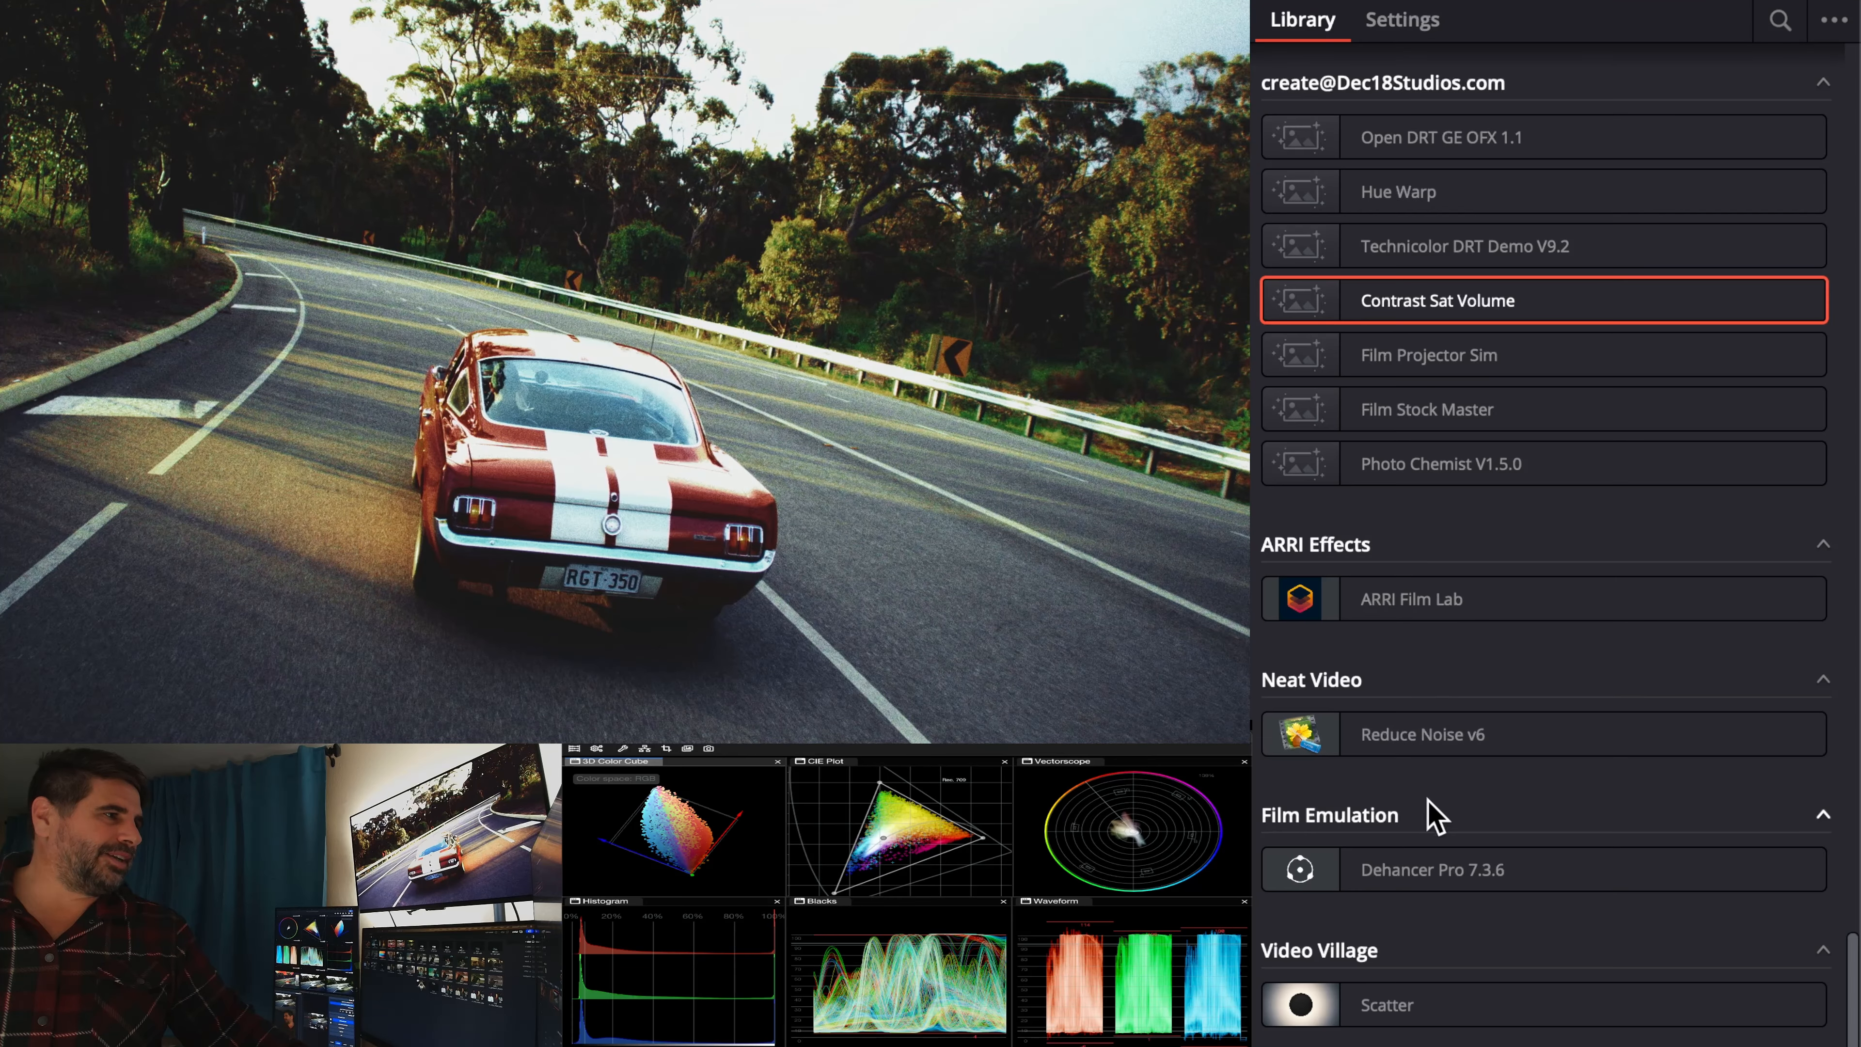
drag(1329, 1001, 1674, 945)
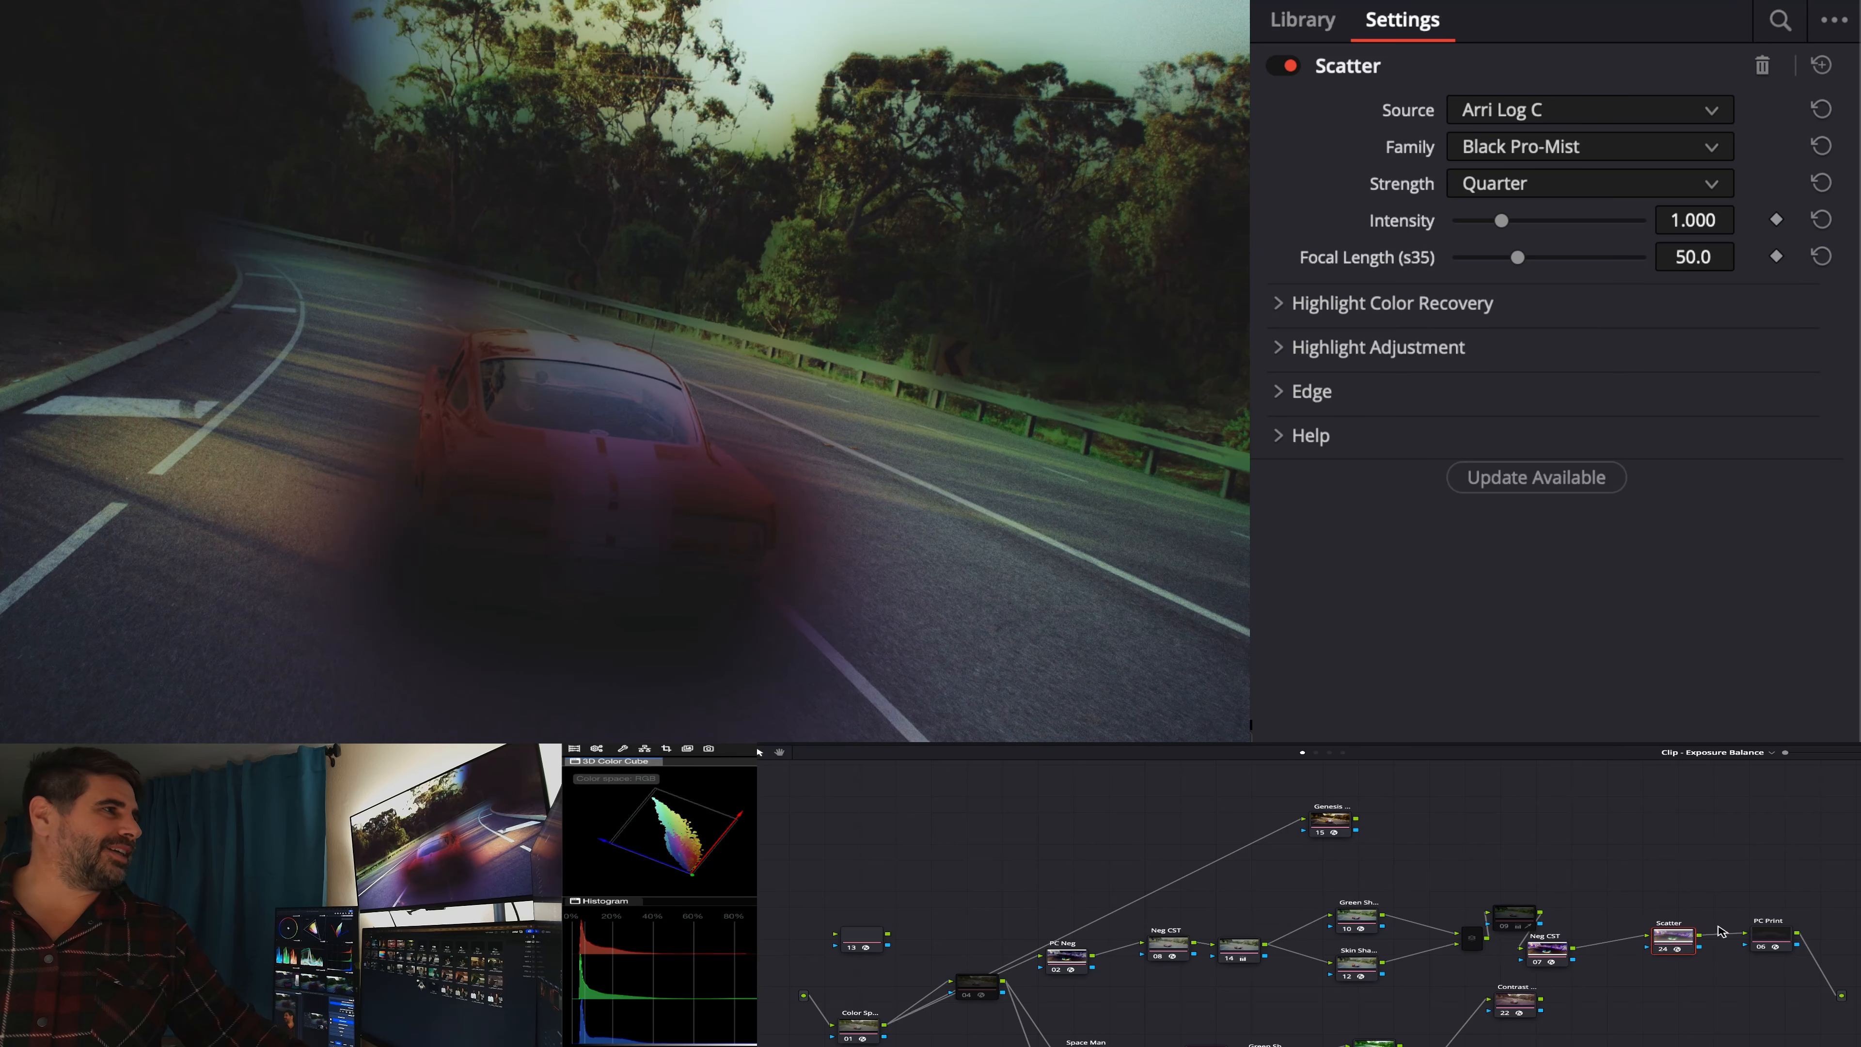
- Set the Scatter effect's source to Linear, its family to Mitchell Diff and its strength to B
click(1510, 114)
scroll(1536, 363, down, 5)
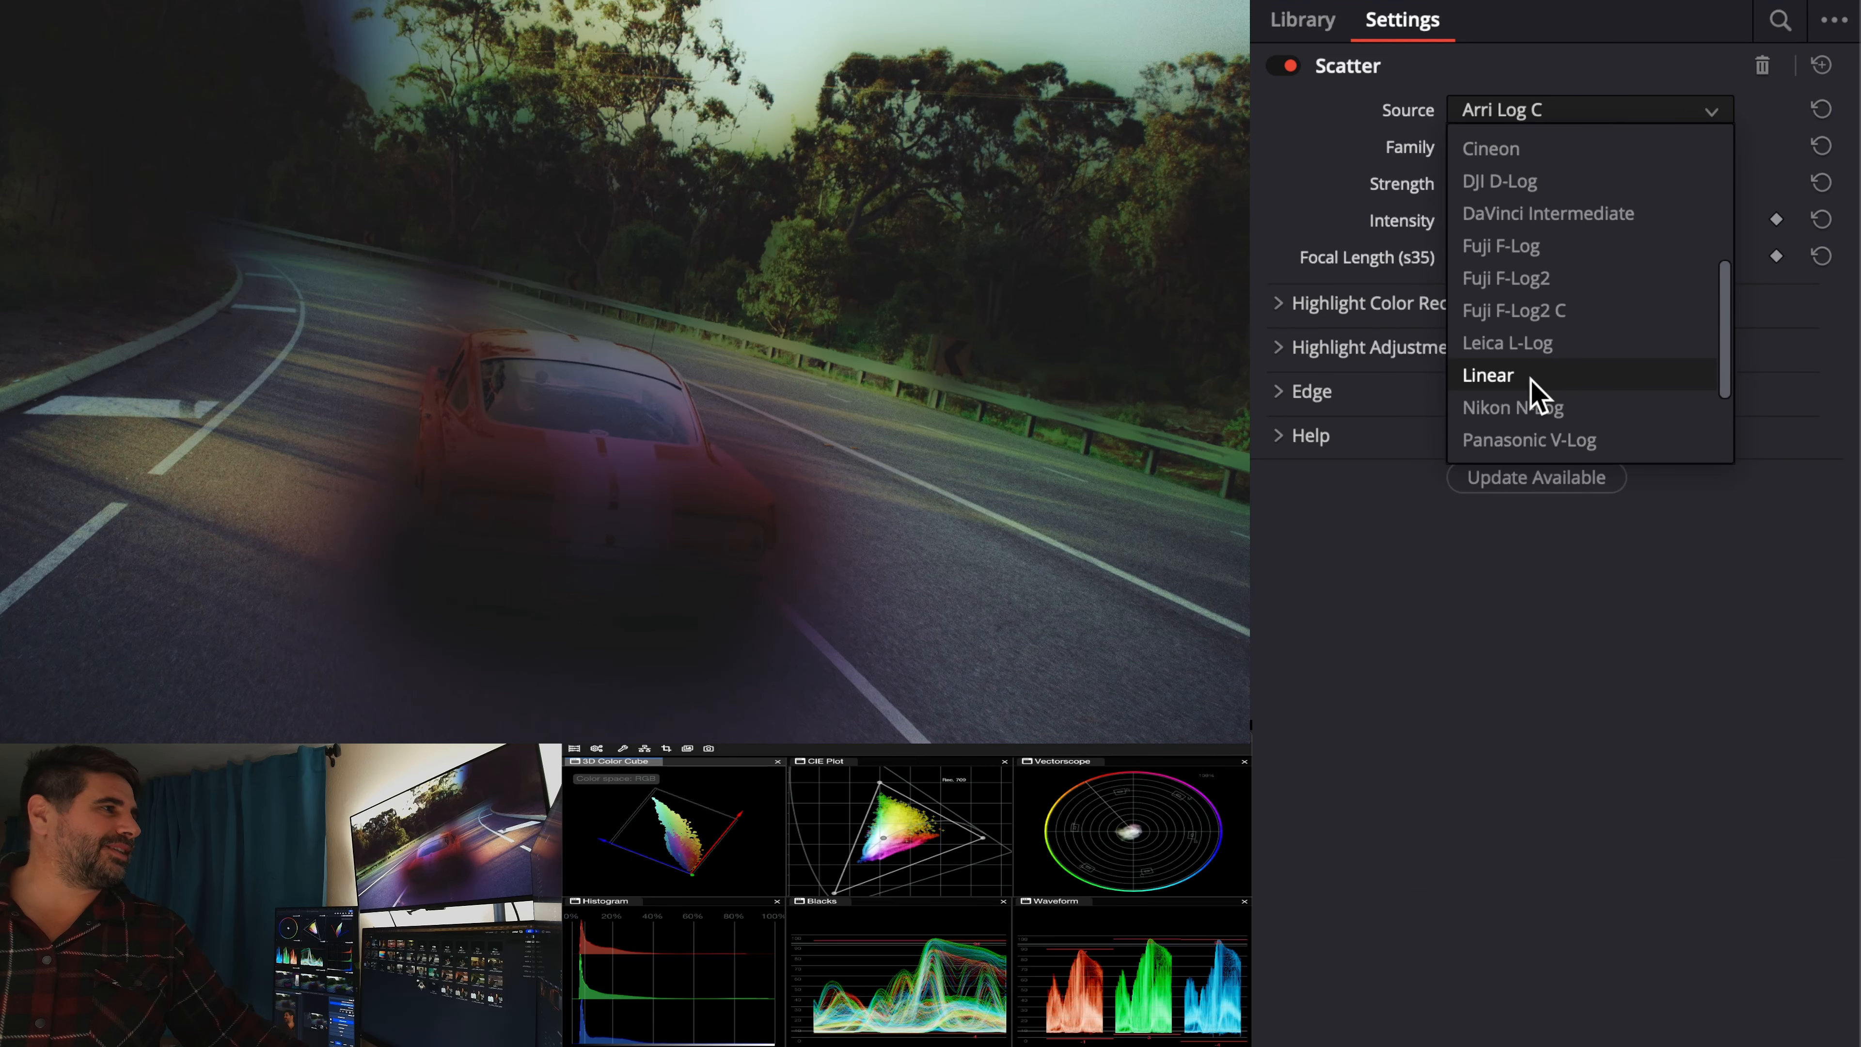
click(1524, 375)
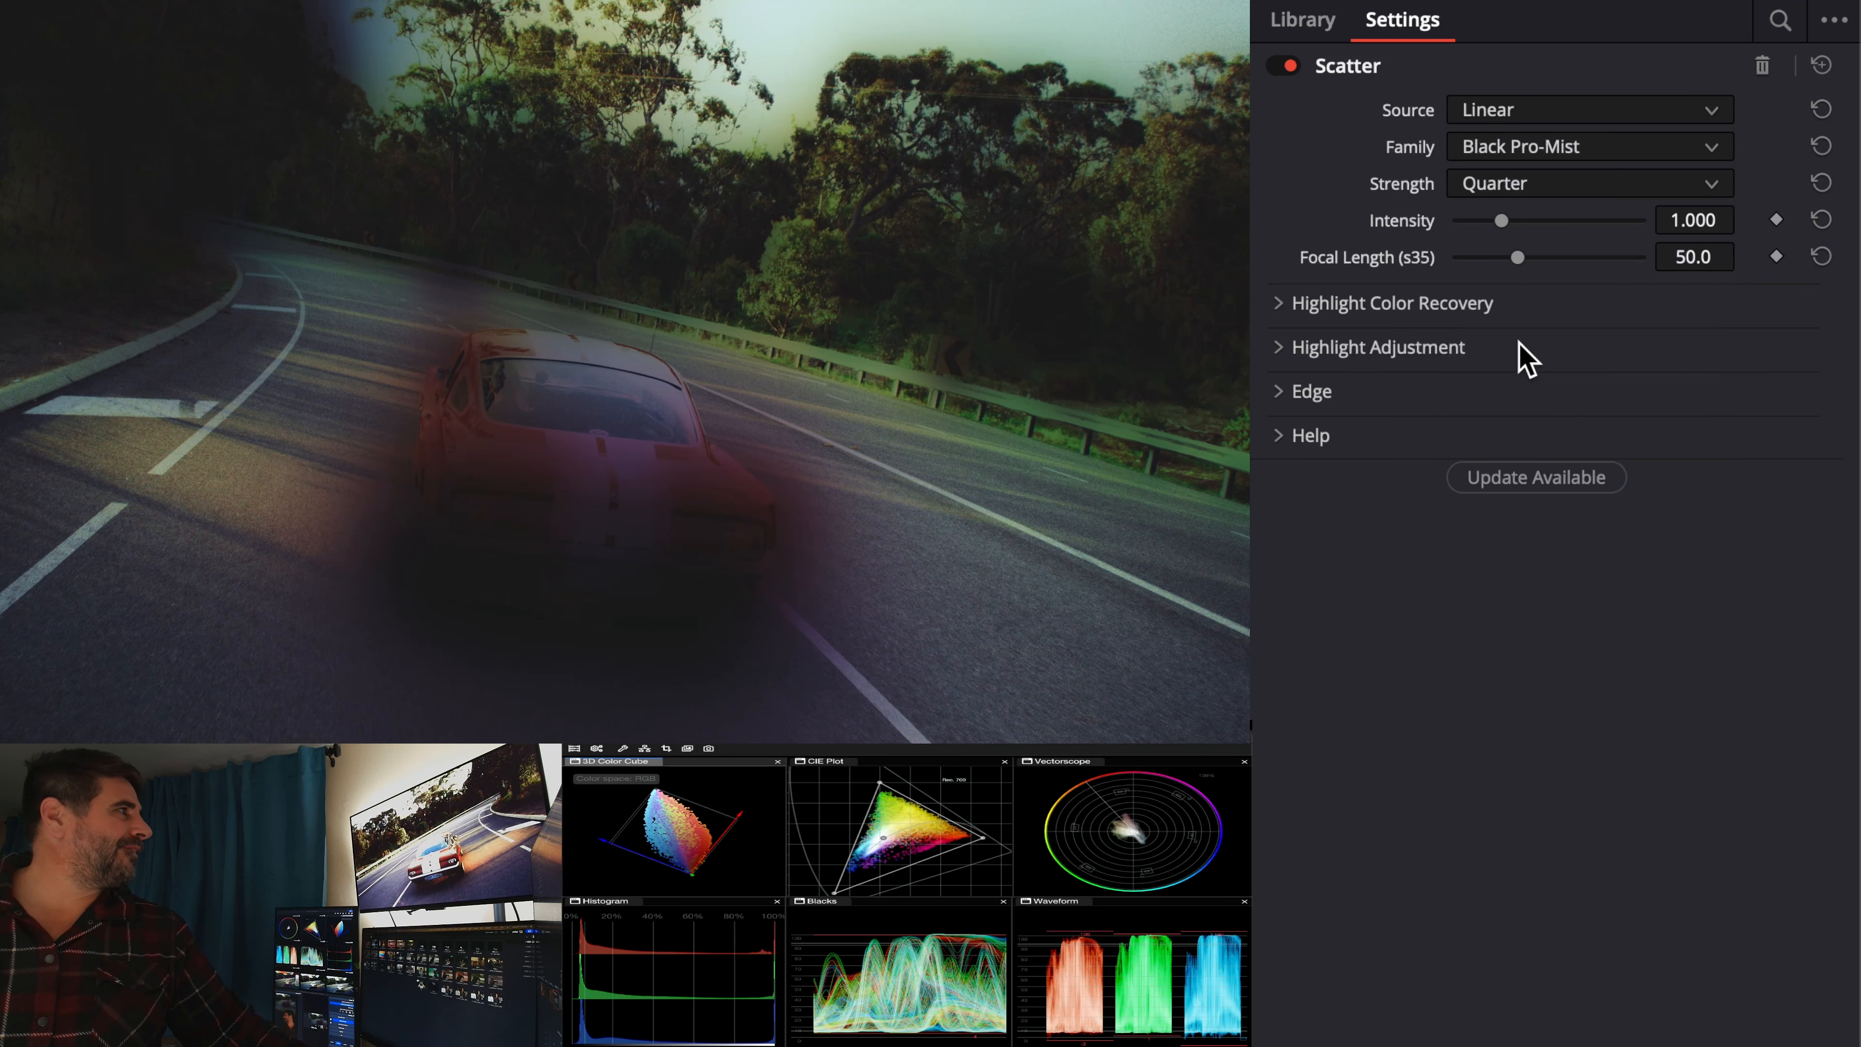
click(1523, 155)
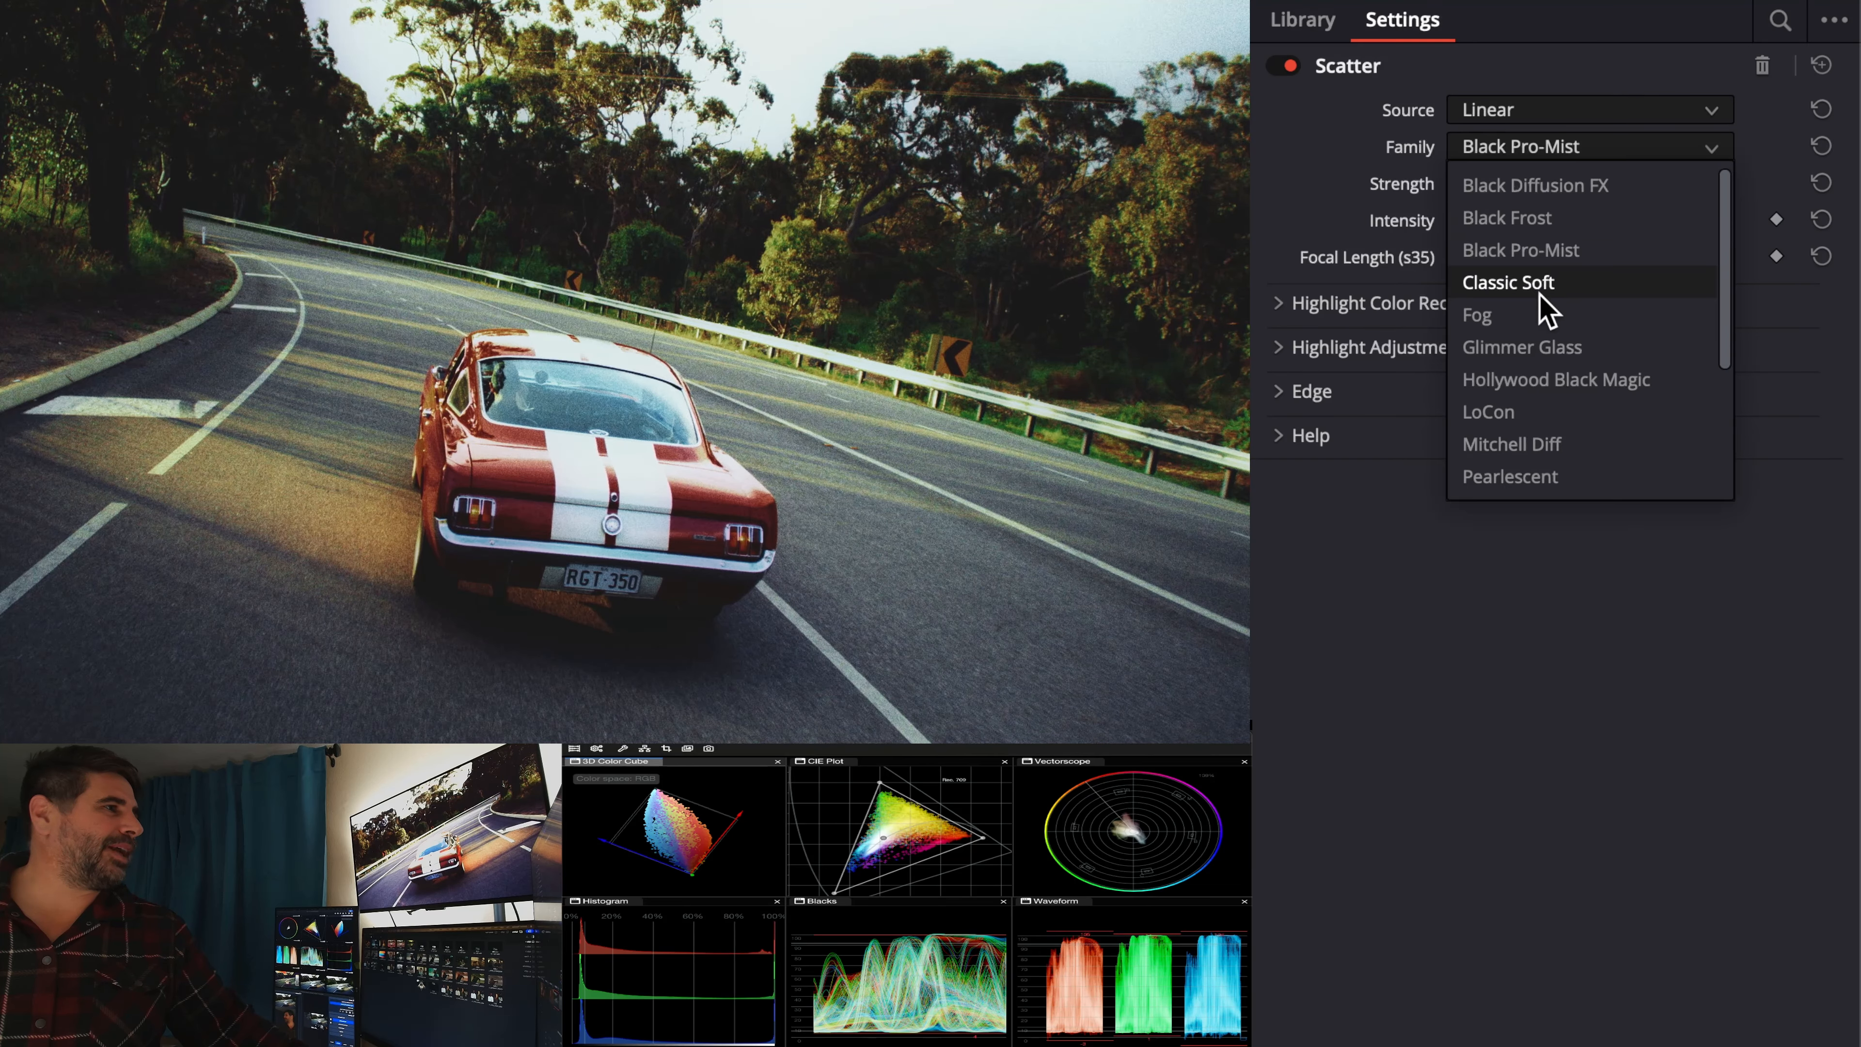
click(1554, 443)
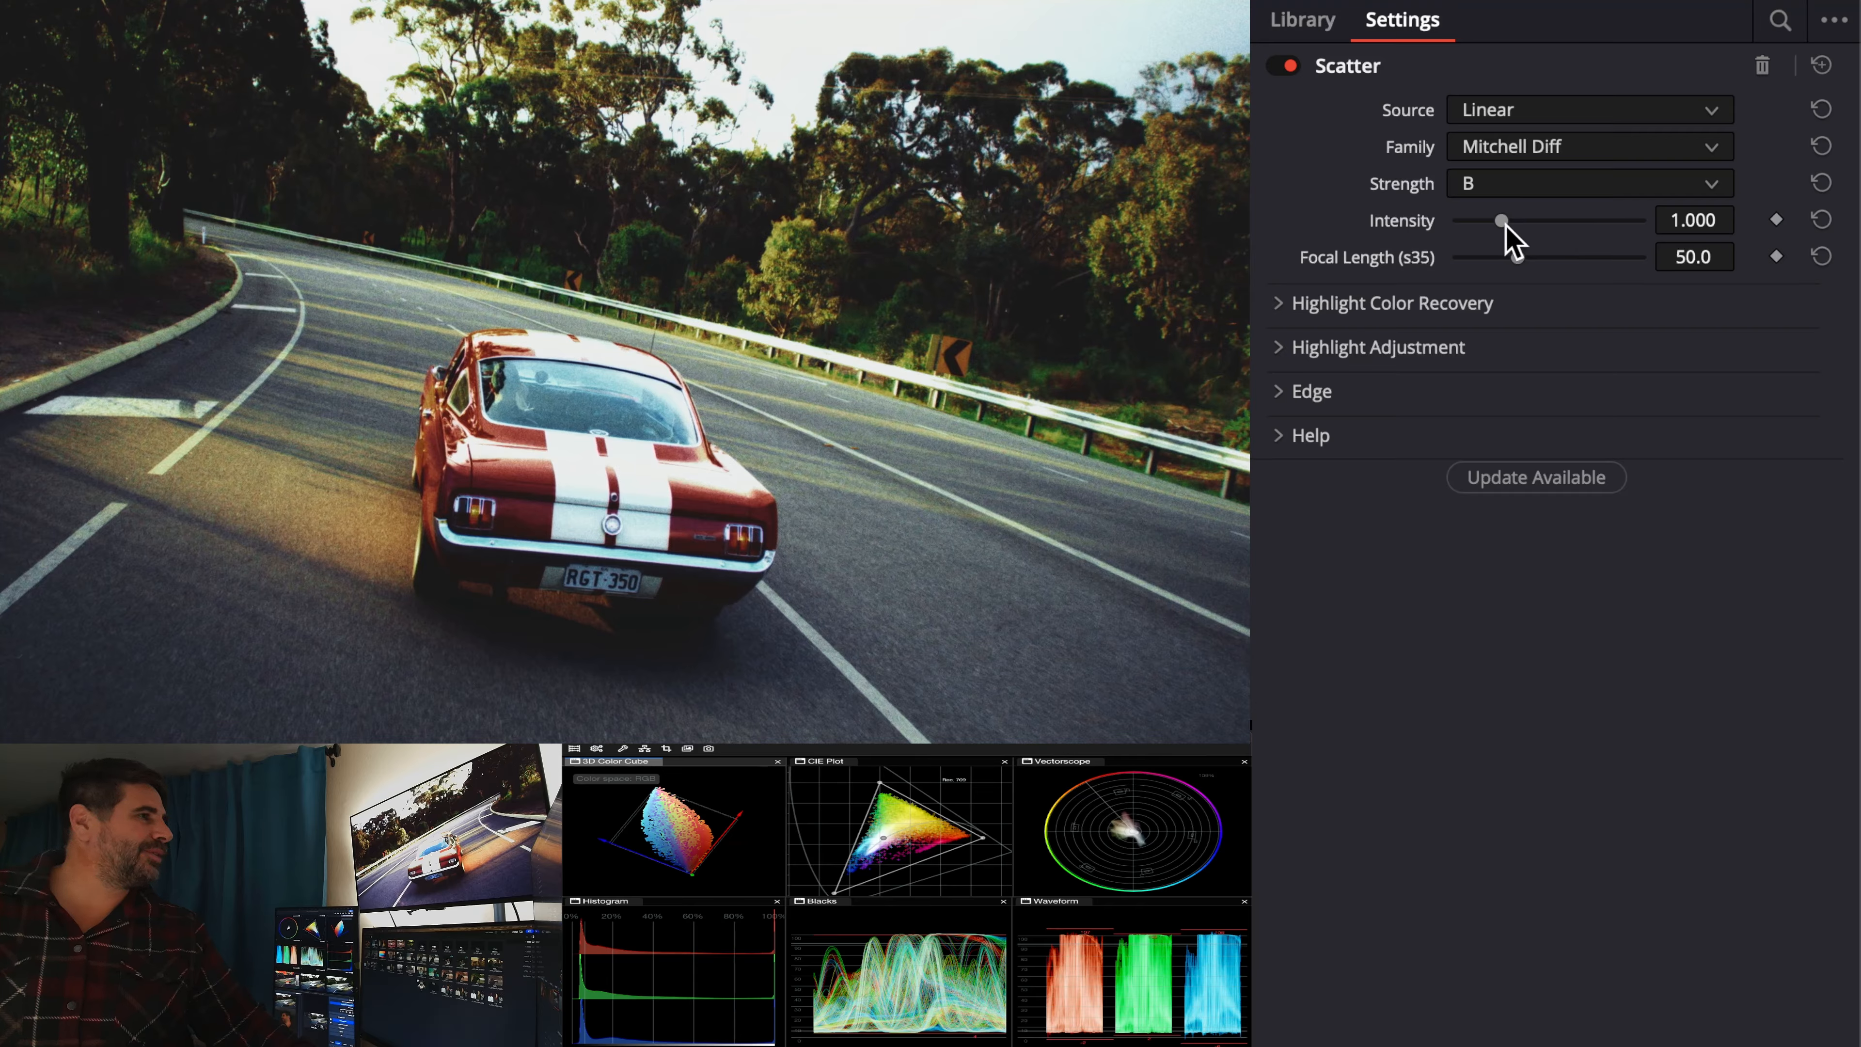
- Reduce the Scatter effect's intensity to 0.465 and its focal length to 29.2
mouse_move(1506, 224)
mouse_down()
mouse_move(1434, 227)
mouse_move(1480, 220)
mouse_up()
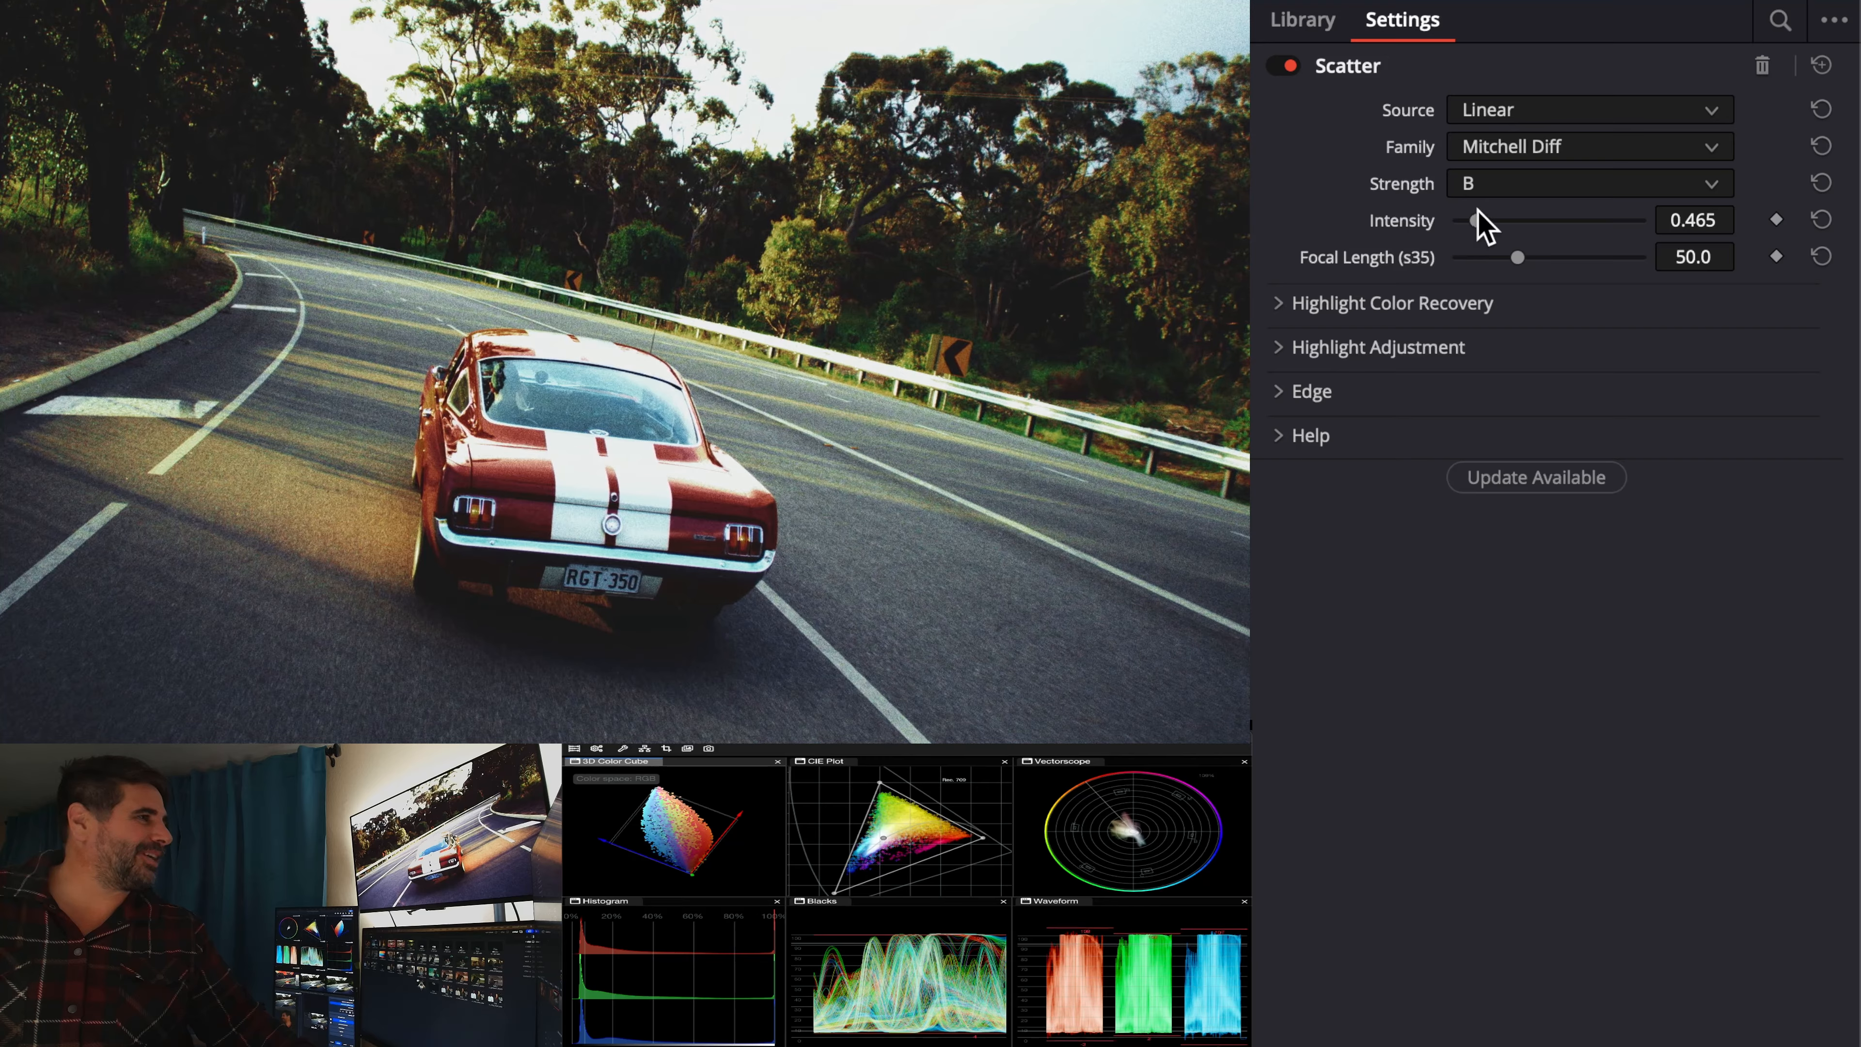
click(1490, 178)
click(1508, 220)
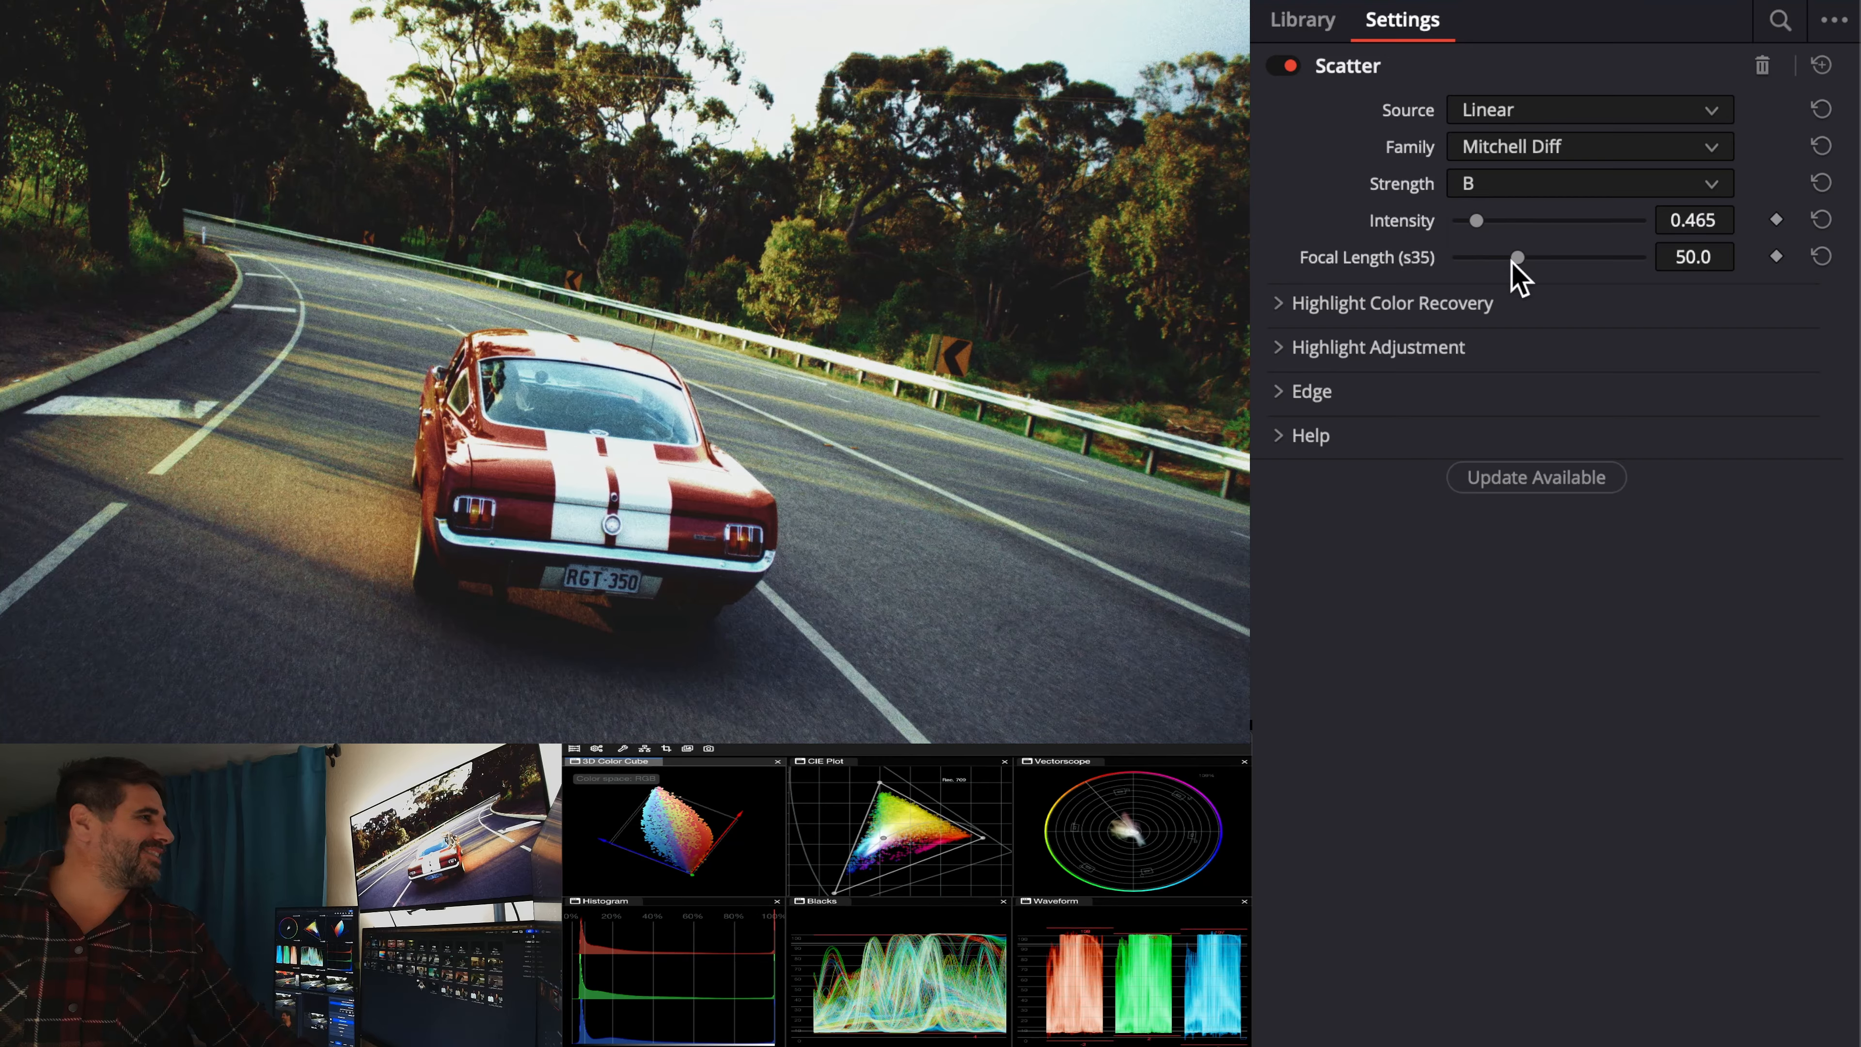
mouse_move(1512, 260)
mouse_down()
mouse_move(1607, 253)
mouse_move(1460, 255)
mouse_move(1490, 257)
mouse_up()
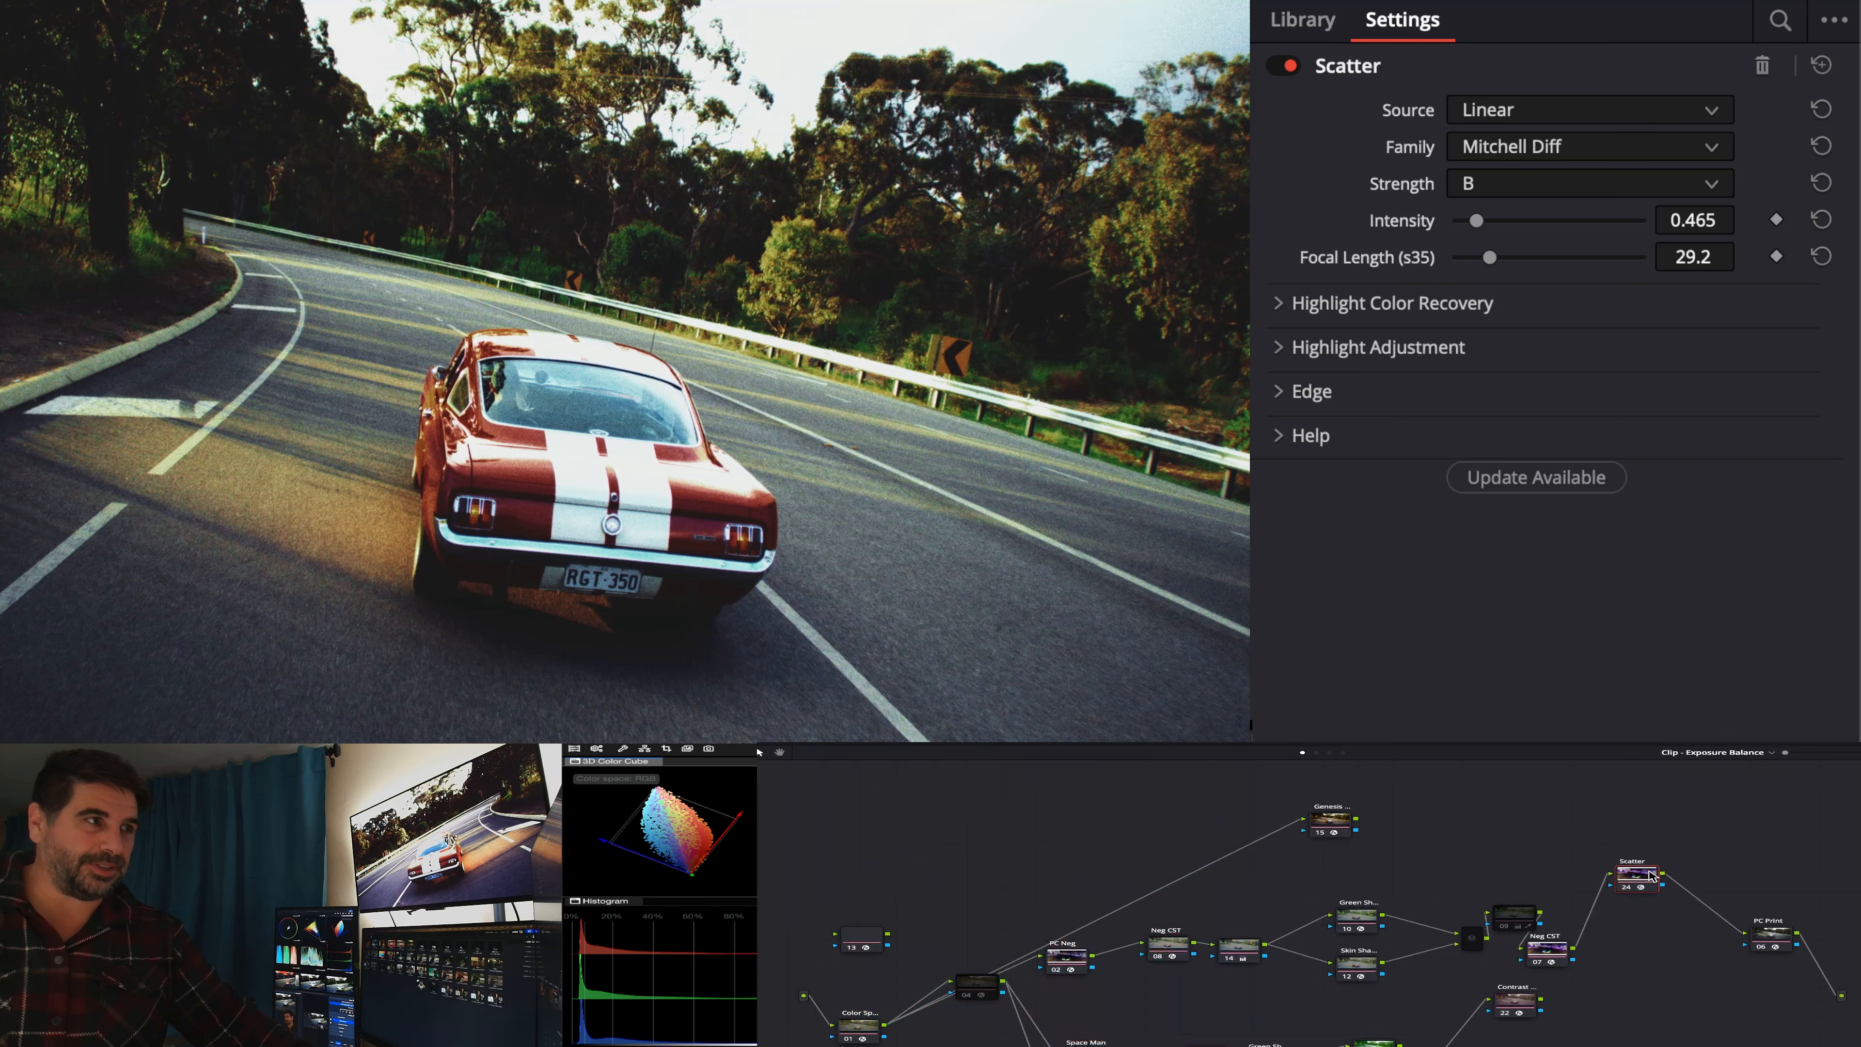
- Move the Scatter node up between PC Neg and the first Neg CST, and reconnect the second Neg CST to PC Print
drag(1513, 882, 1305, 893)
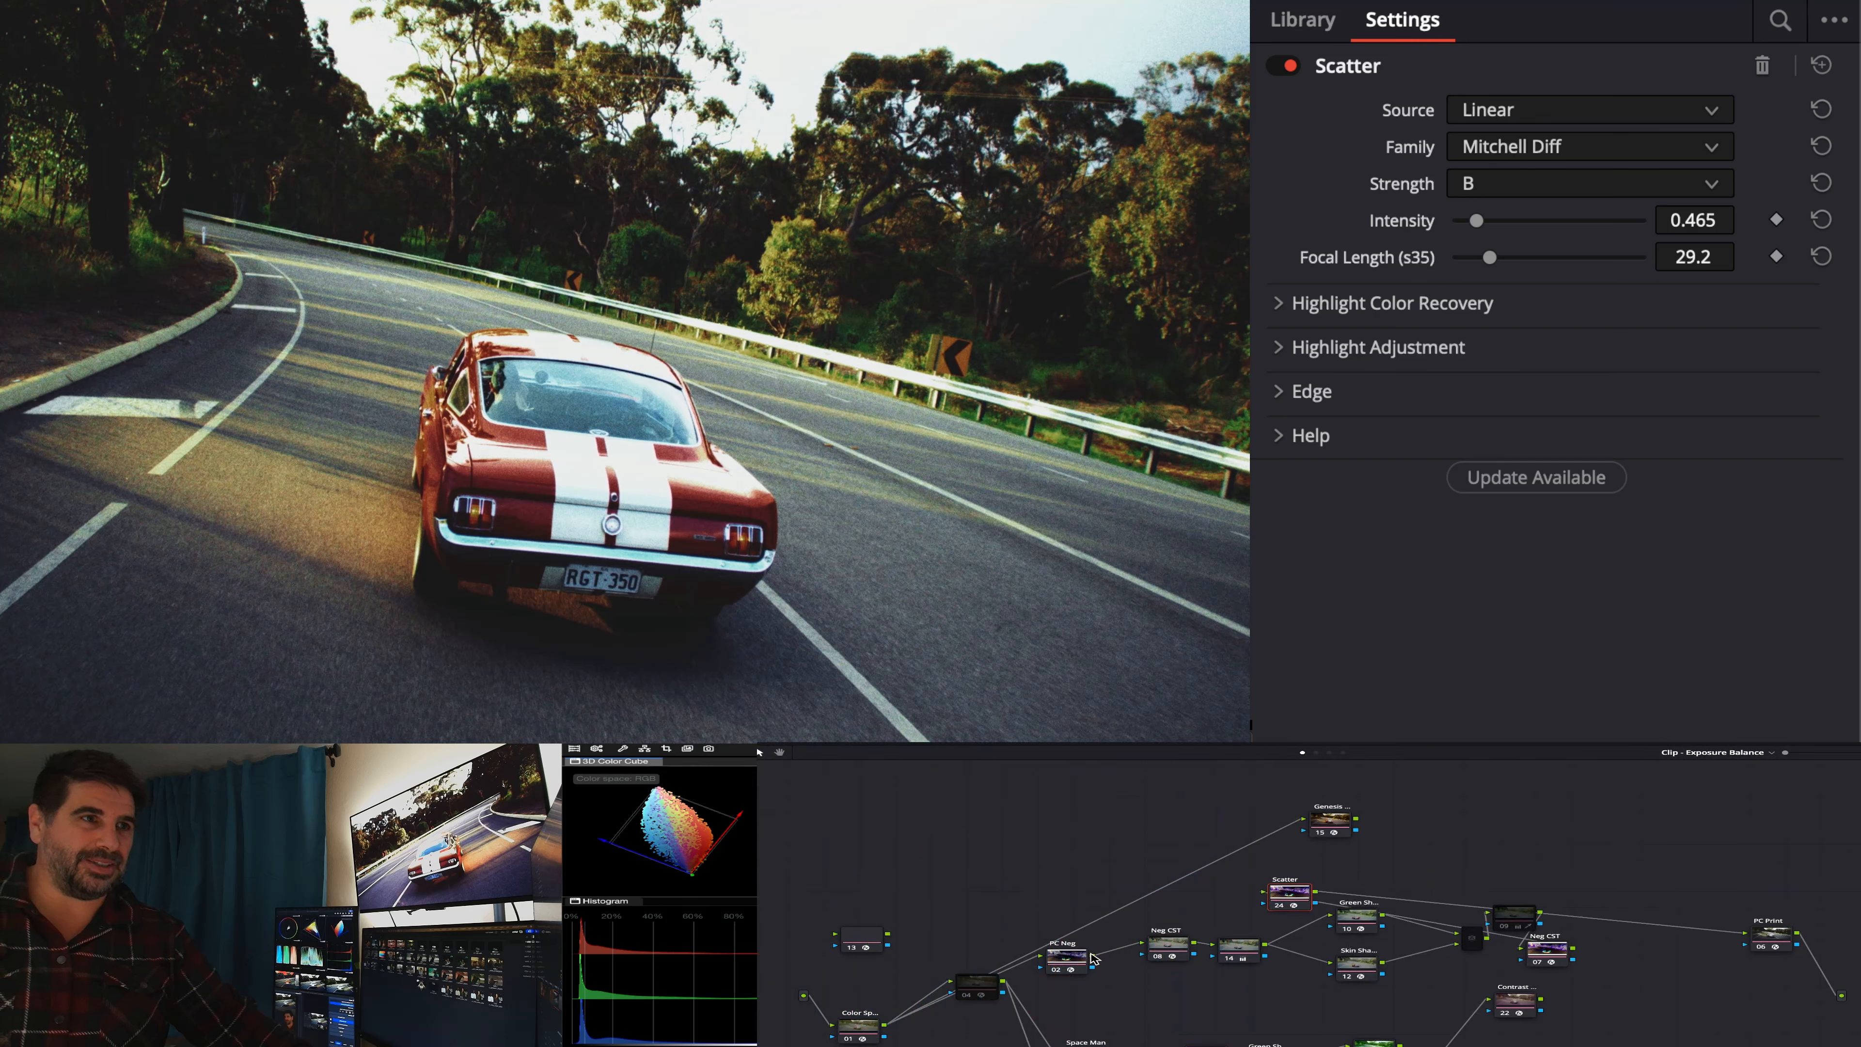
drag(1260, 896, 1218, 891)
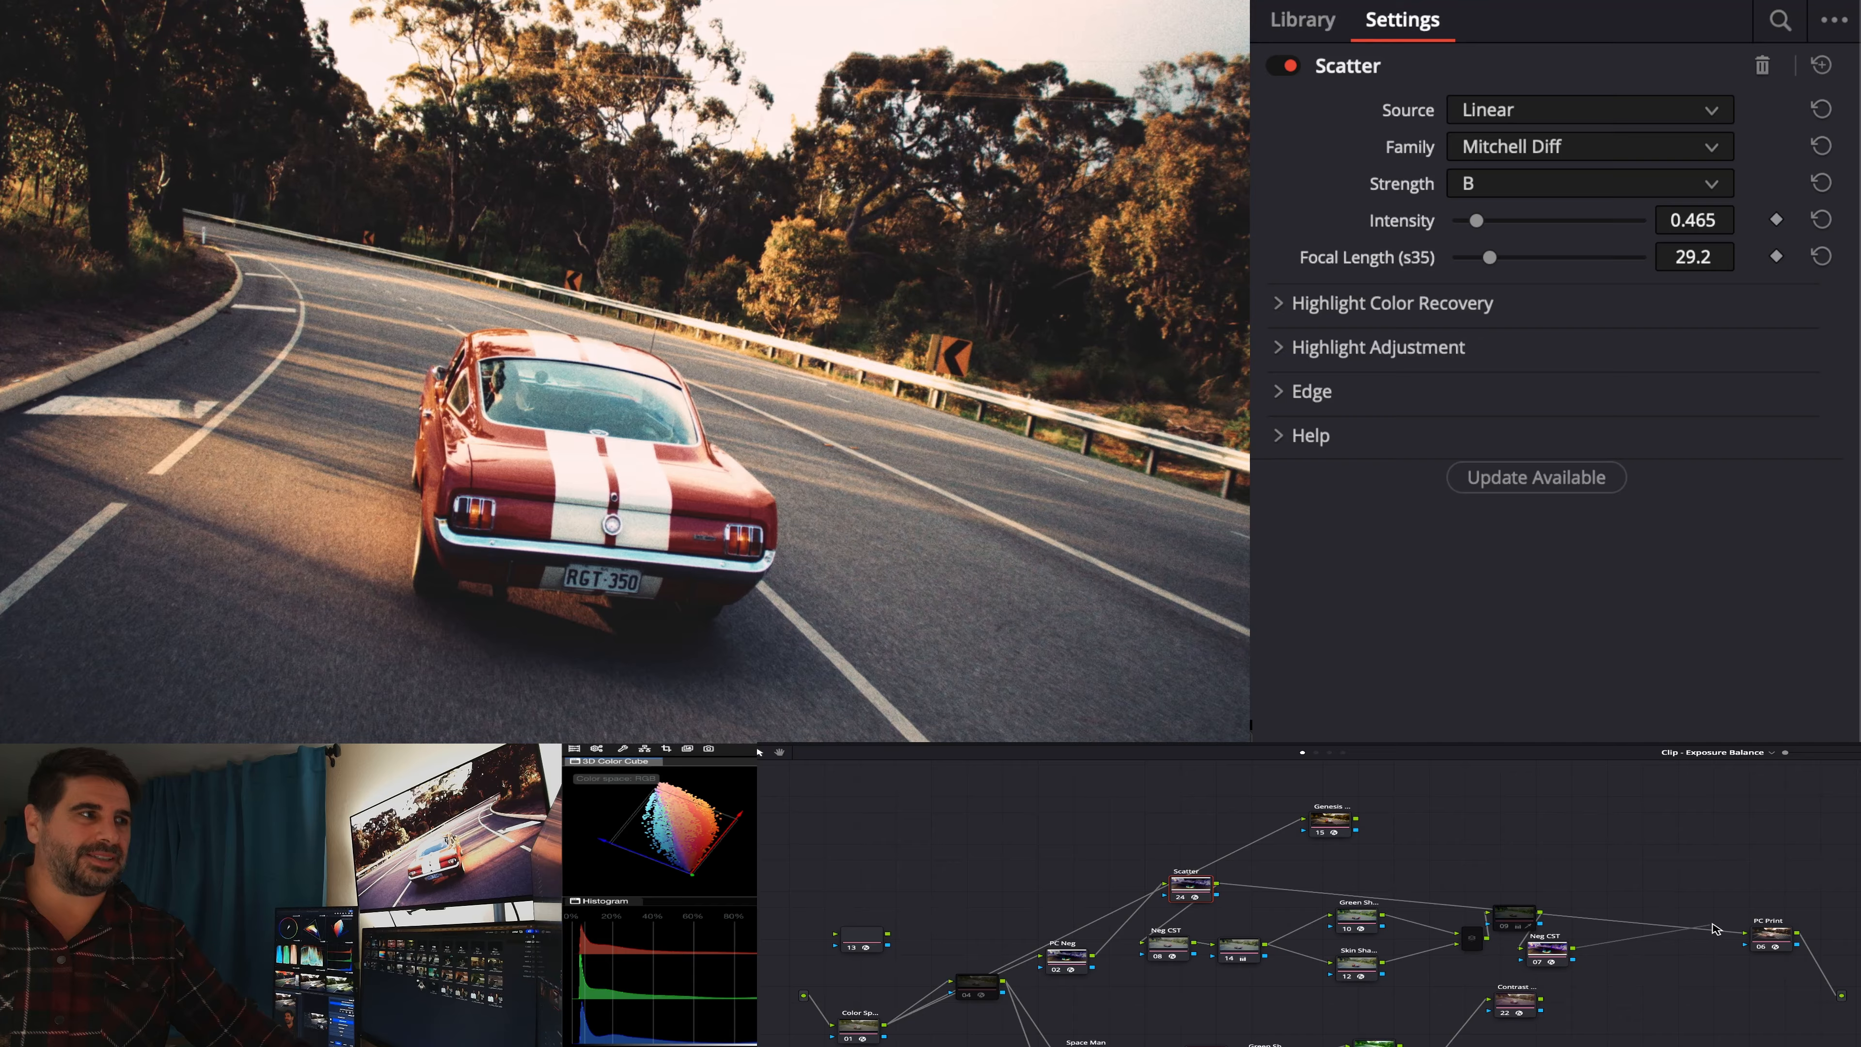
drag(1734, 932, 1745, 934)
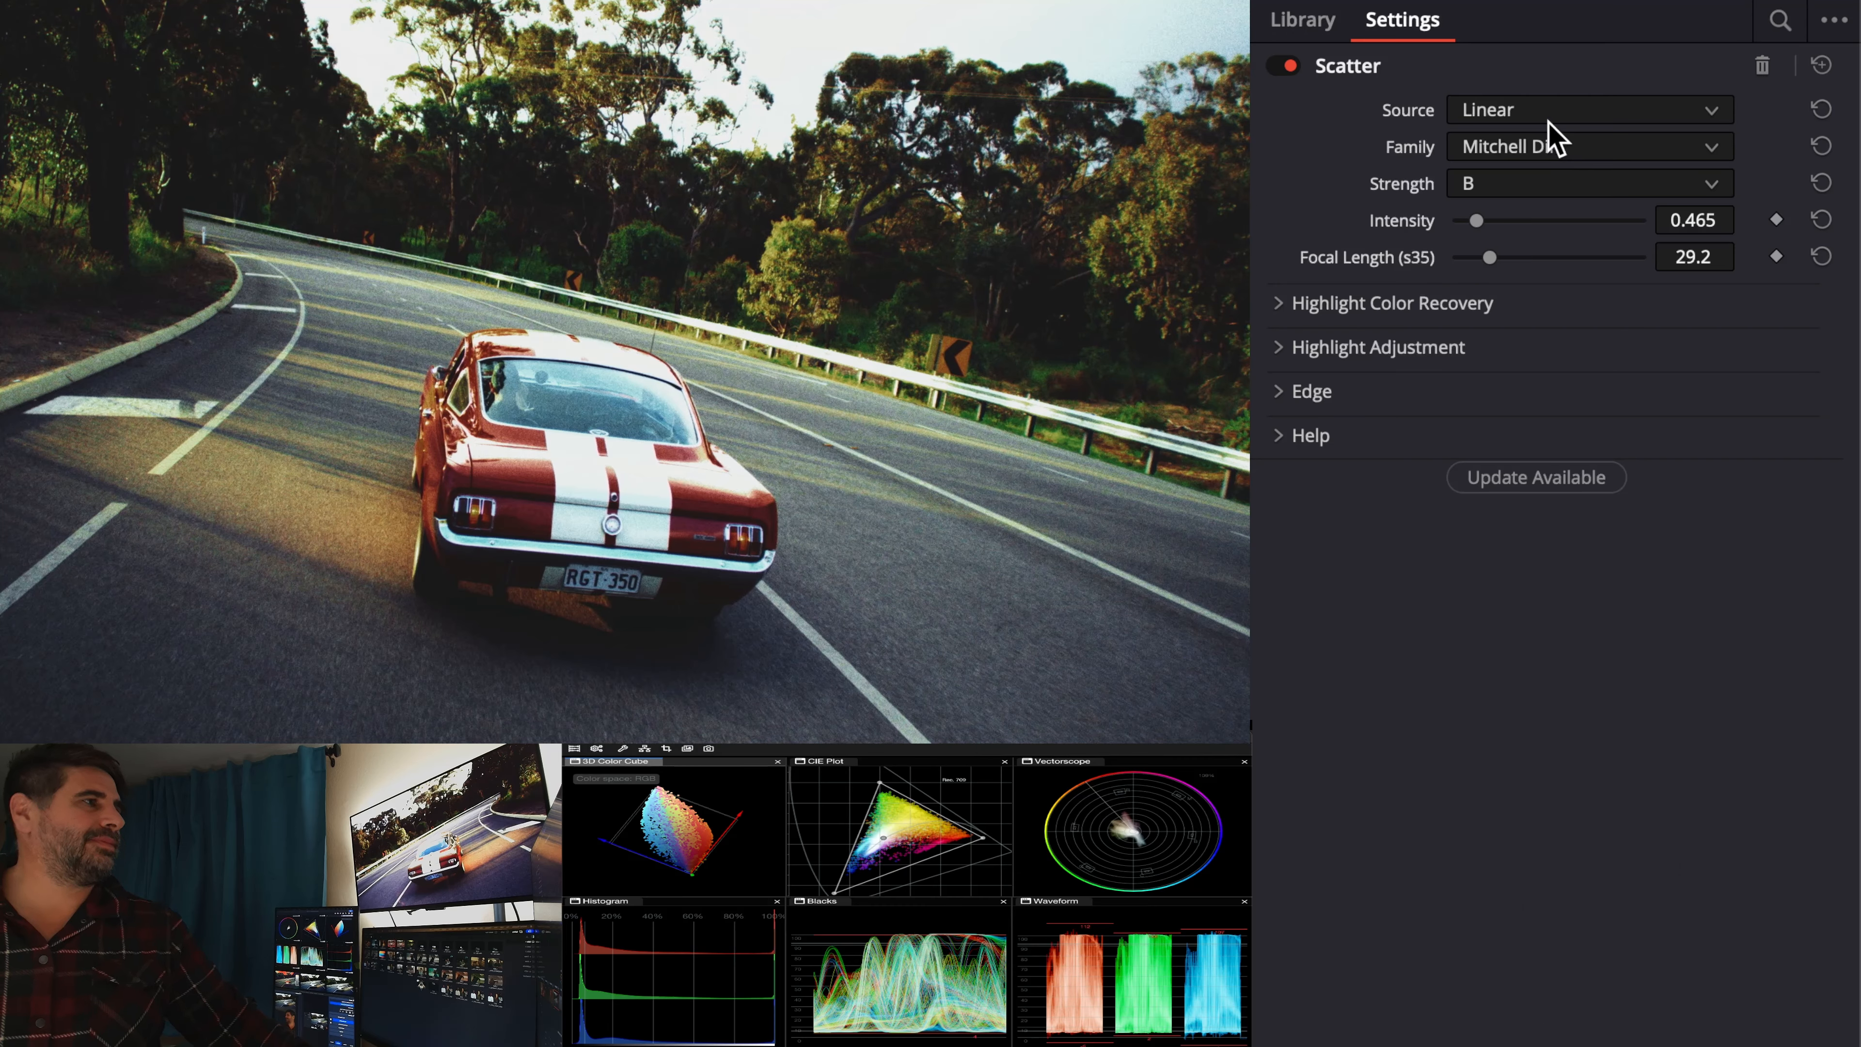
- Try DaVinci Intermediate and Fuji F-Log2 as the Scatter effect's source
click(1552, 113)
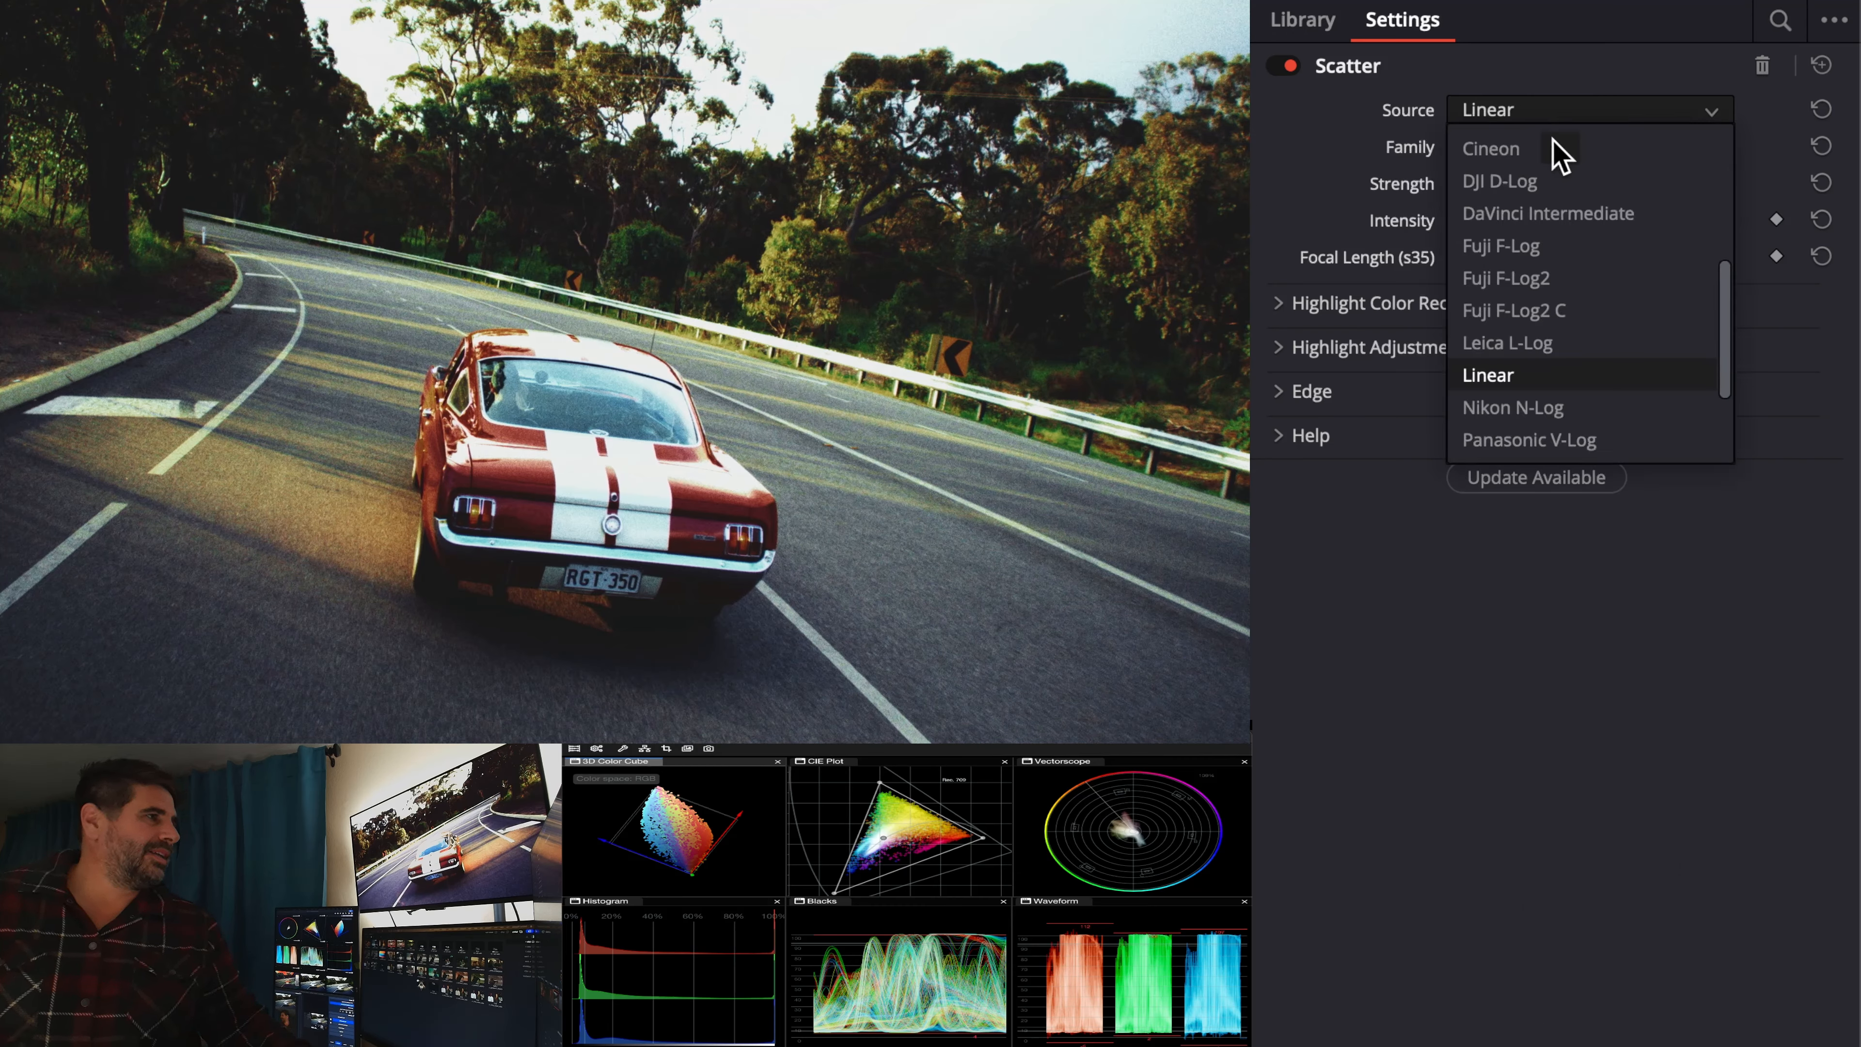
click(1576, 213)
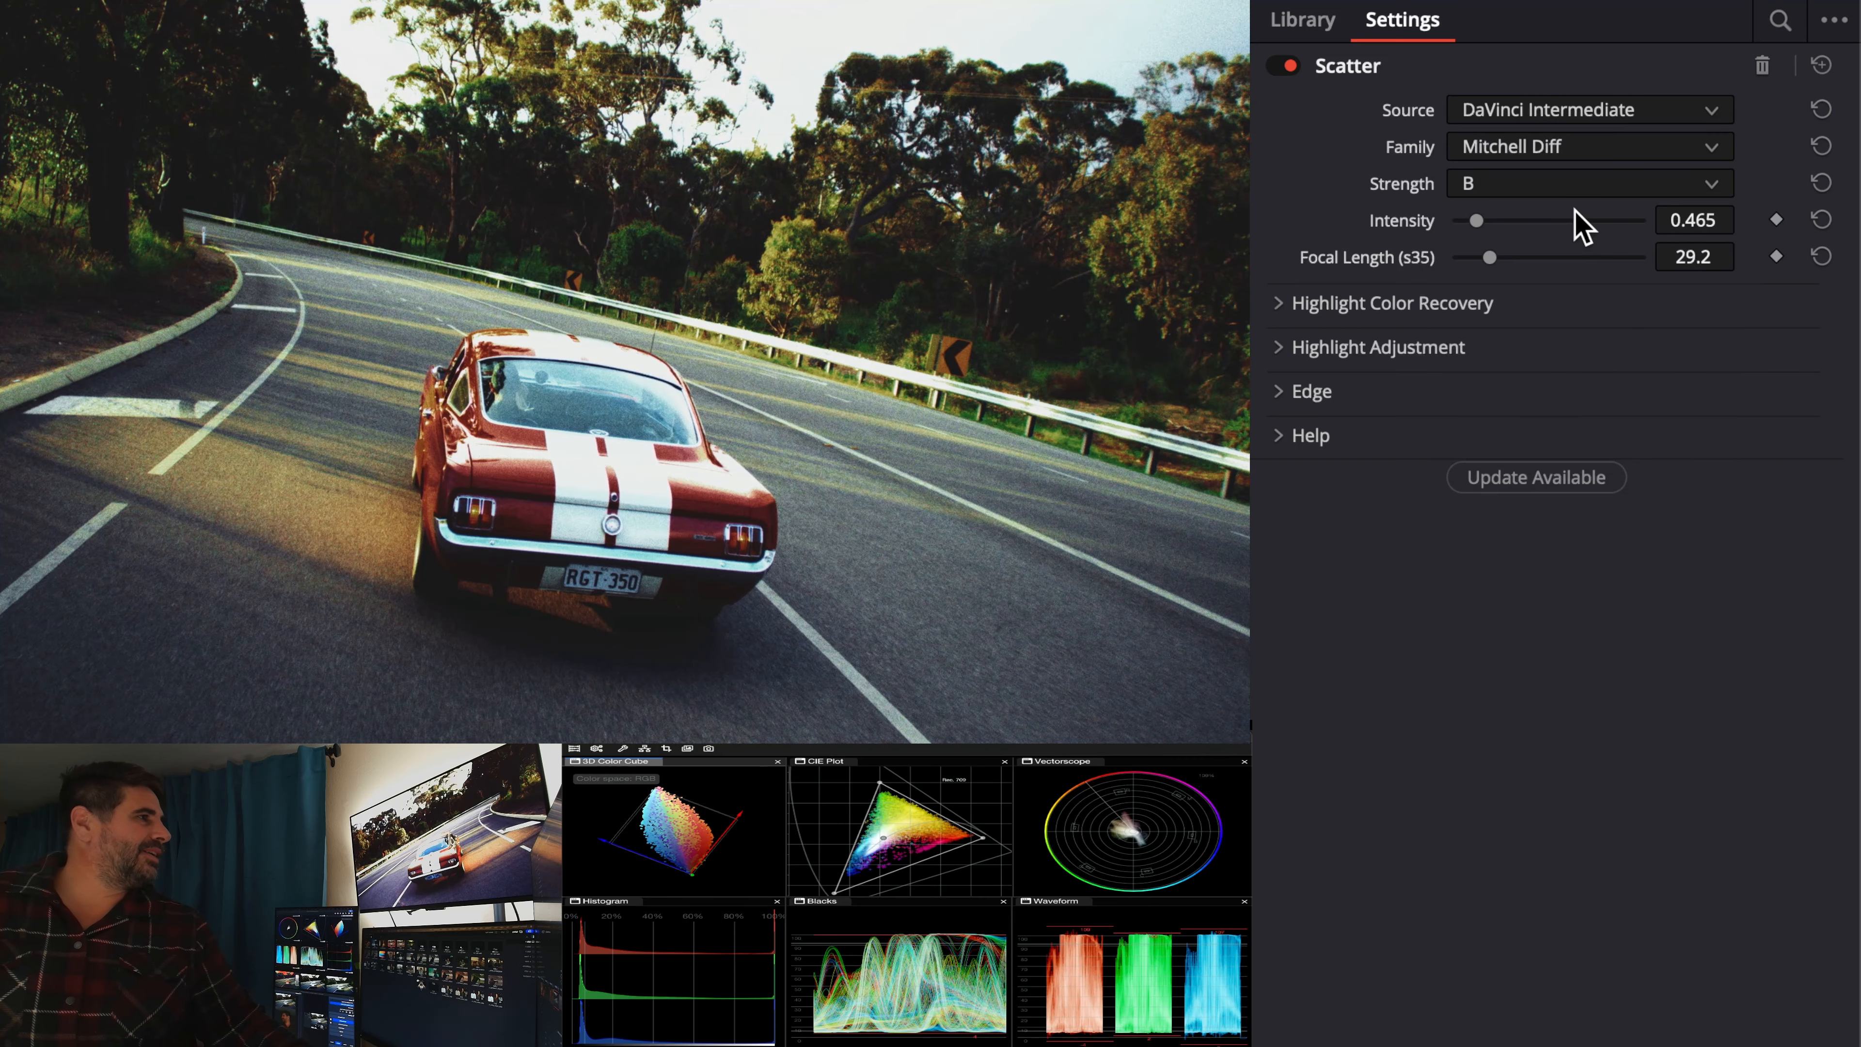
click(1583, 113)
click(1567, 275)
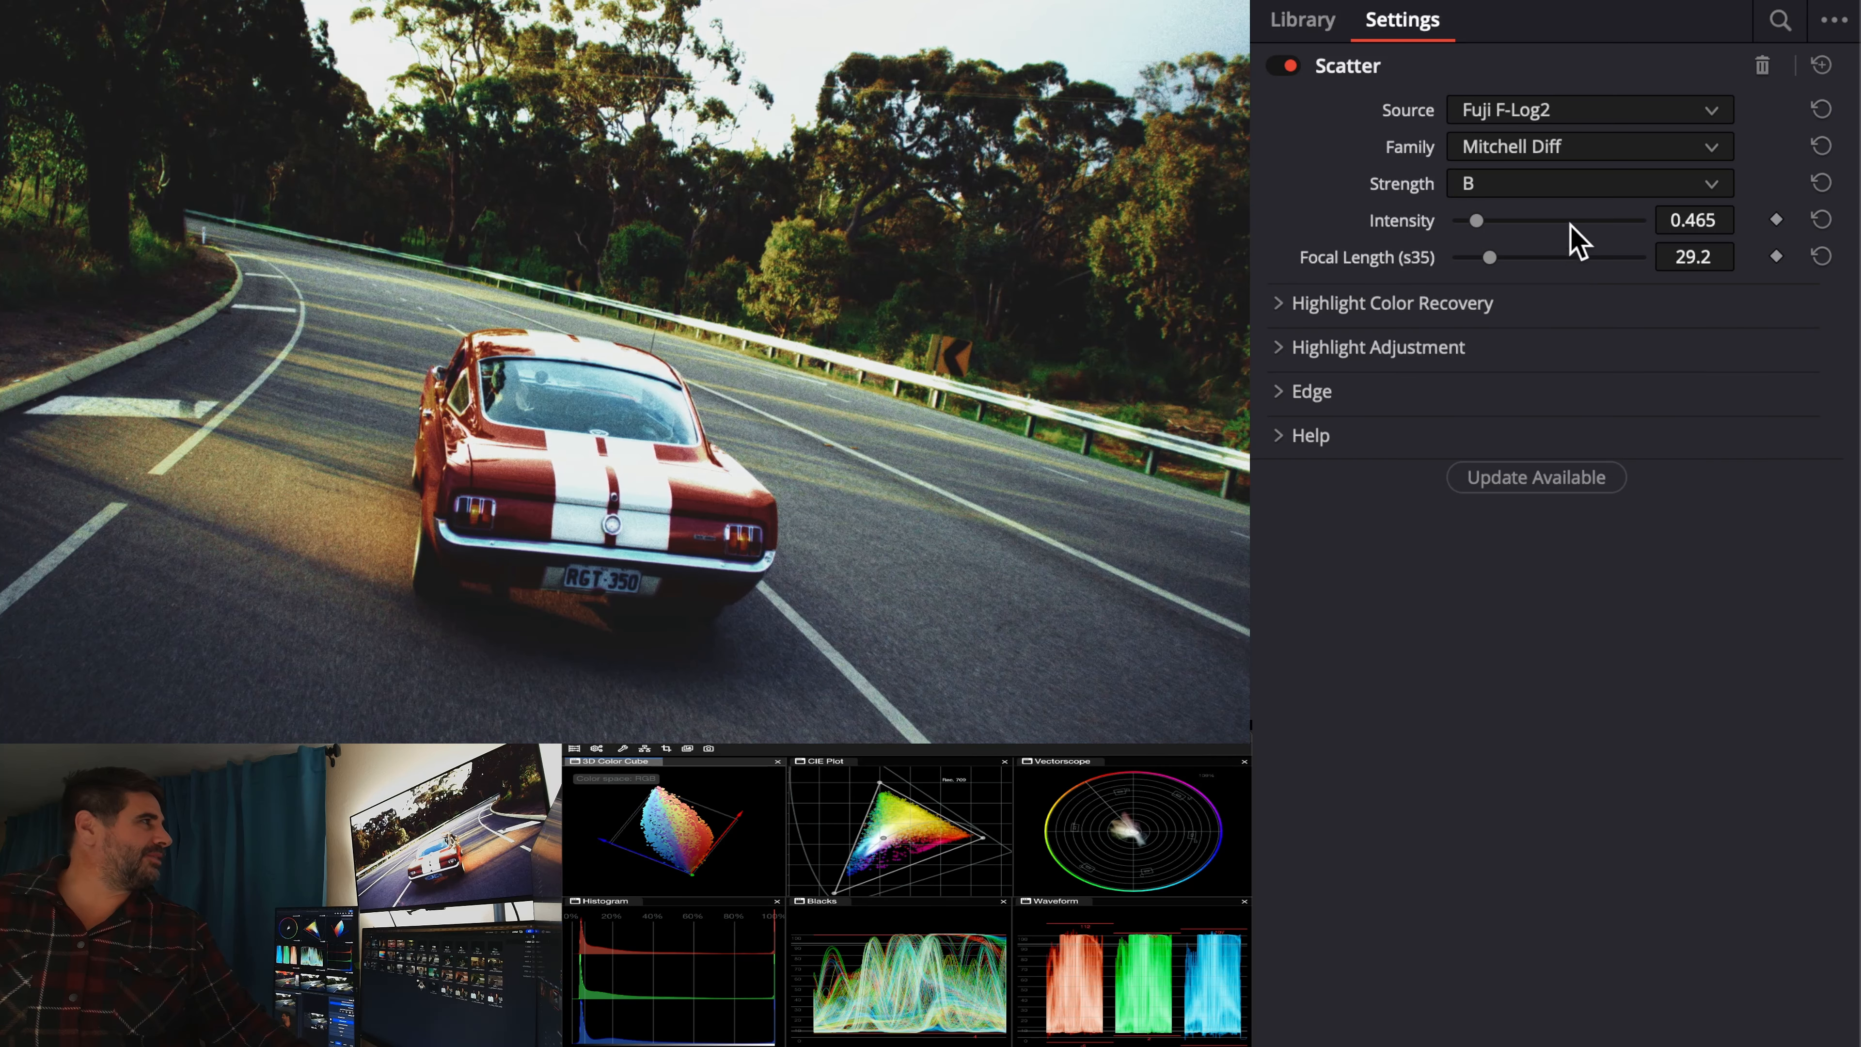
- Set the Scatter effect's source to Cineon
click(1572, 121)
scroll(1570, 184, up, 3)
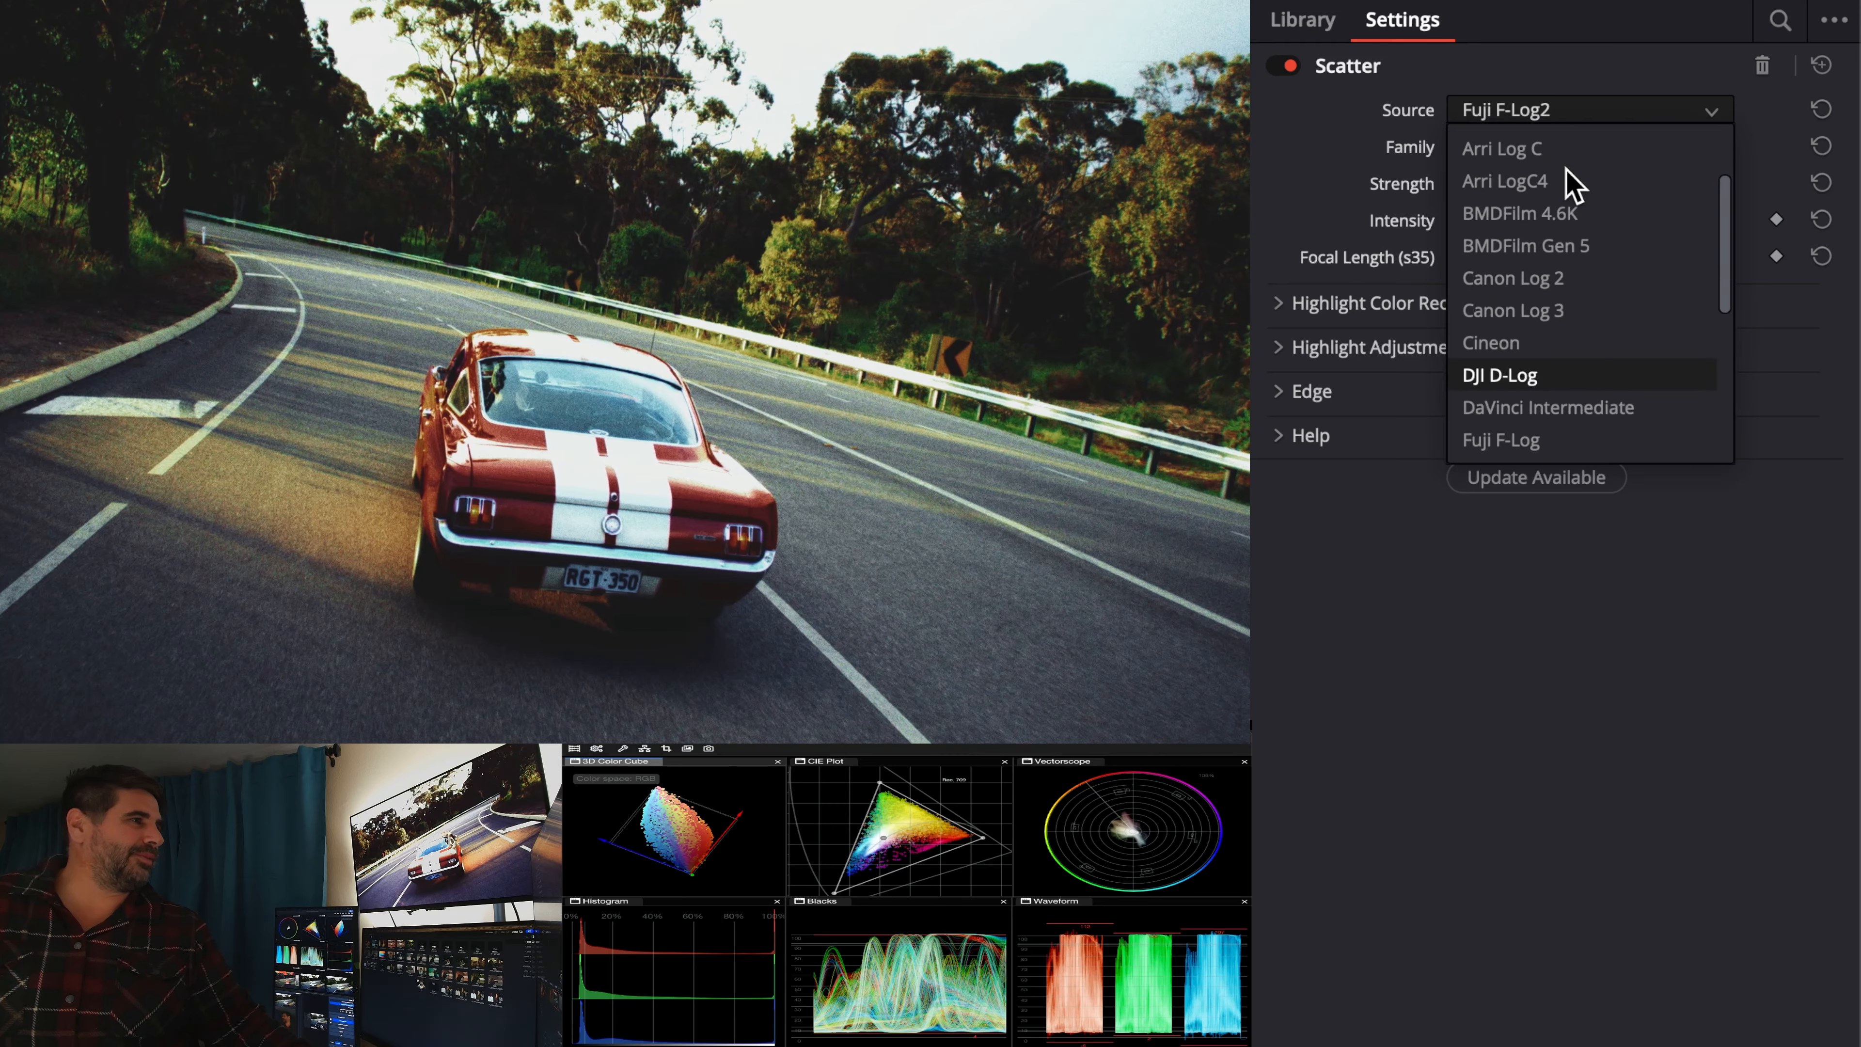
click(1561, 343)
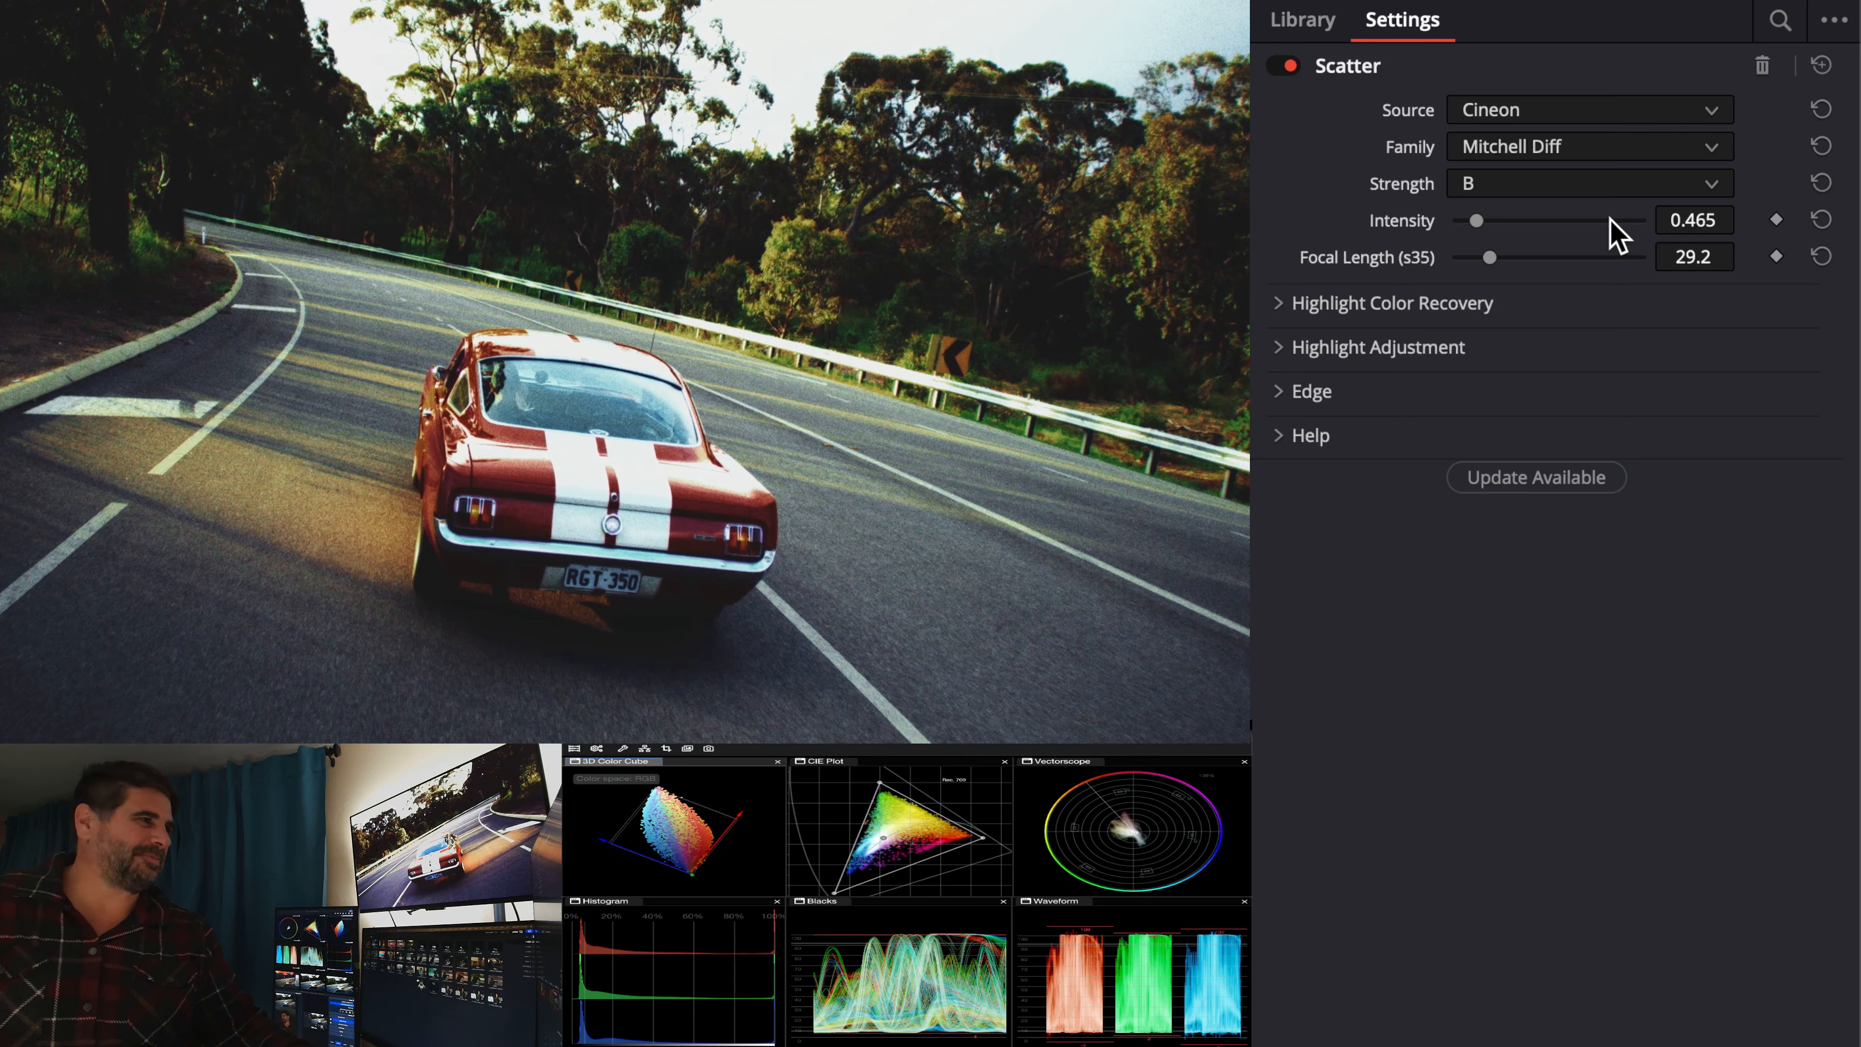
- Try the Black Diffusion FX family on the Scatter effect, and settle on Black Pro-Mist
click(1604, 150)
click(1599, 187)
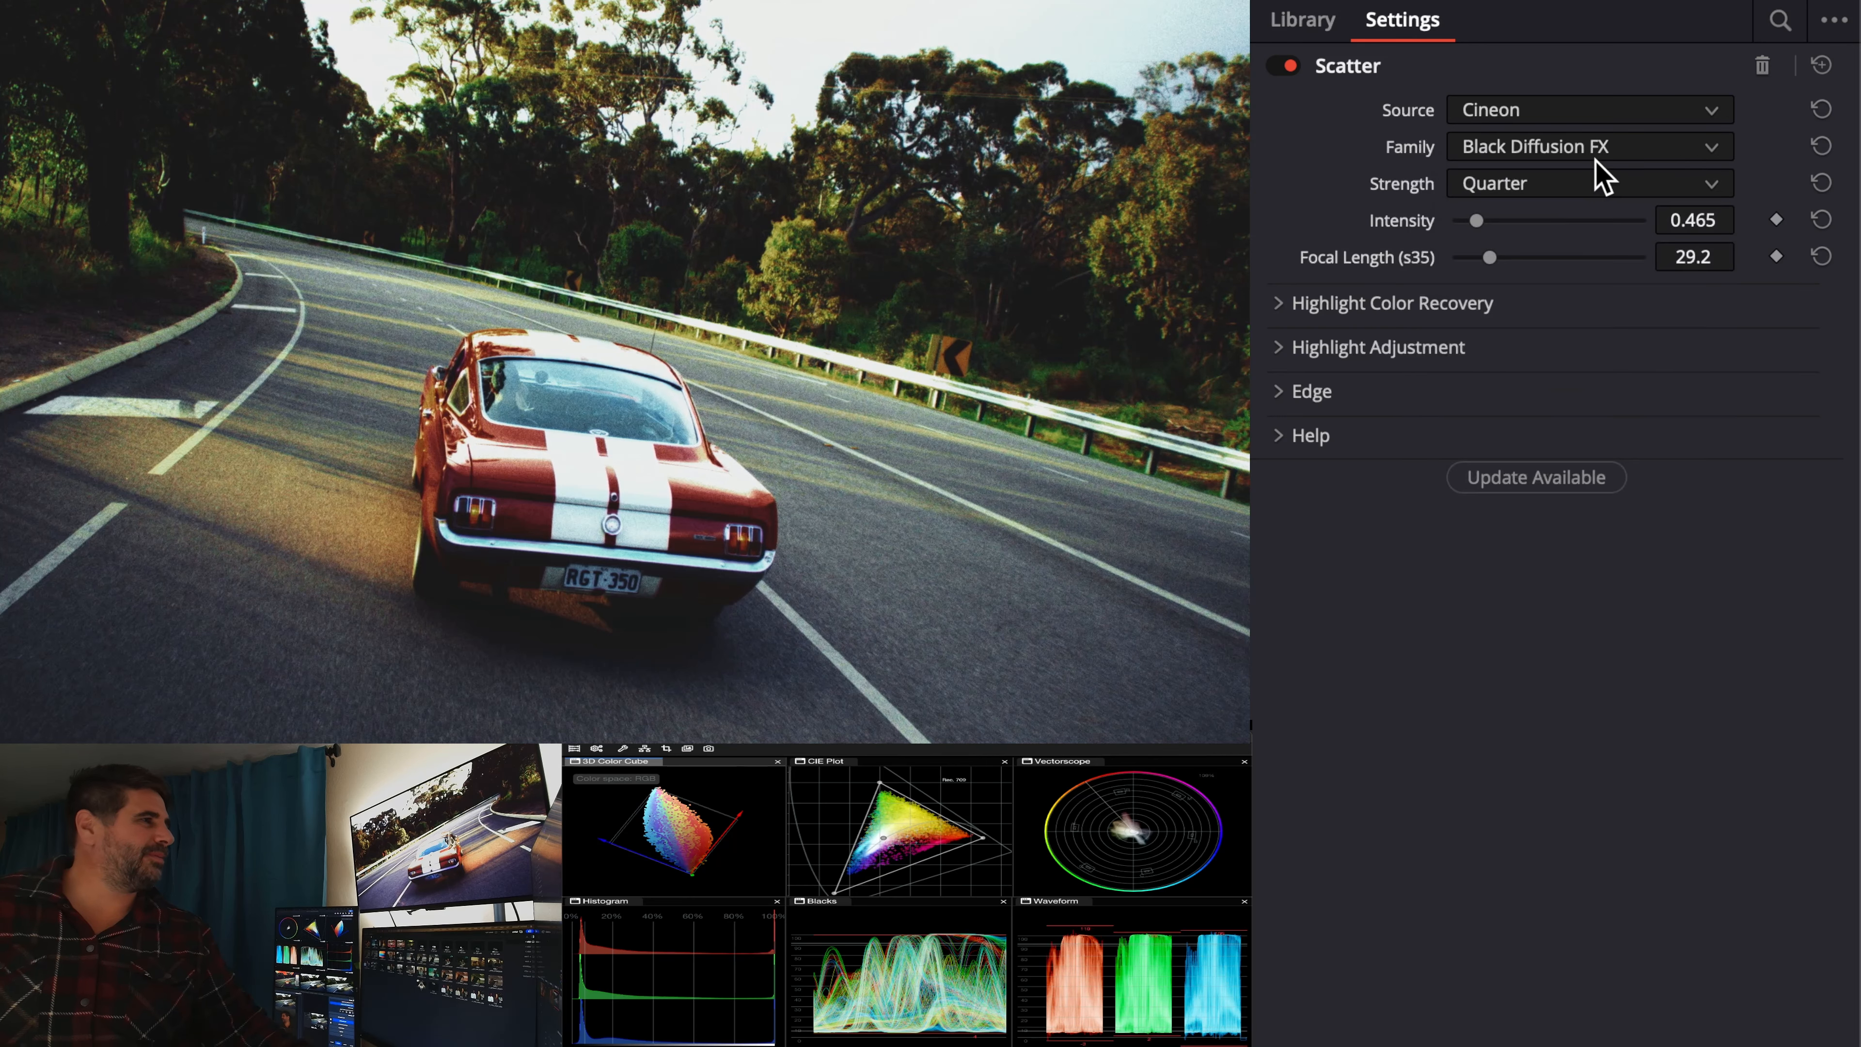
click(1600, 150)
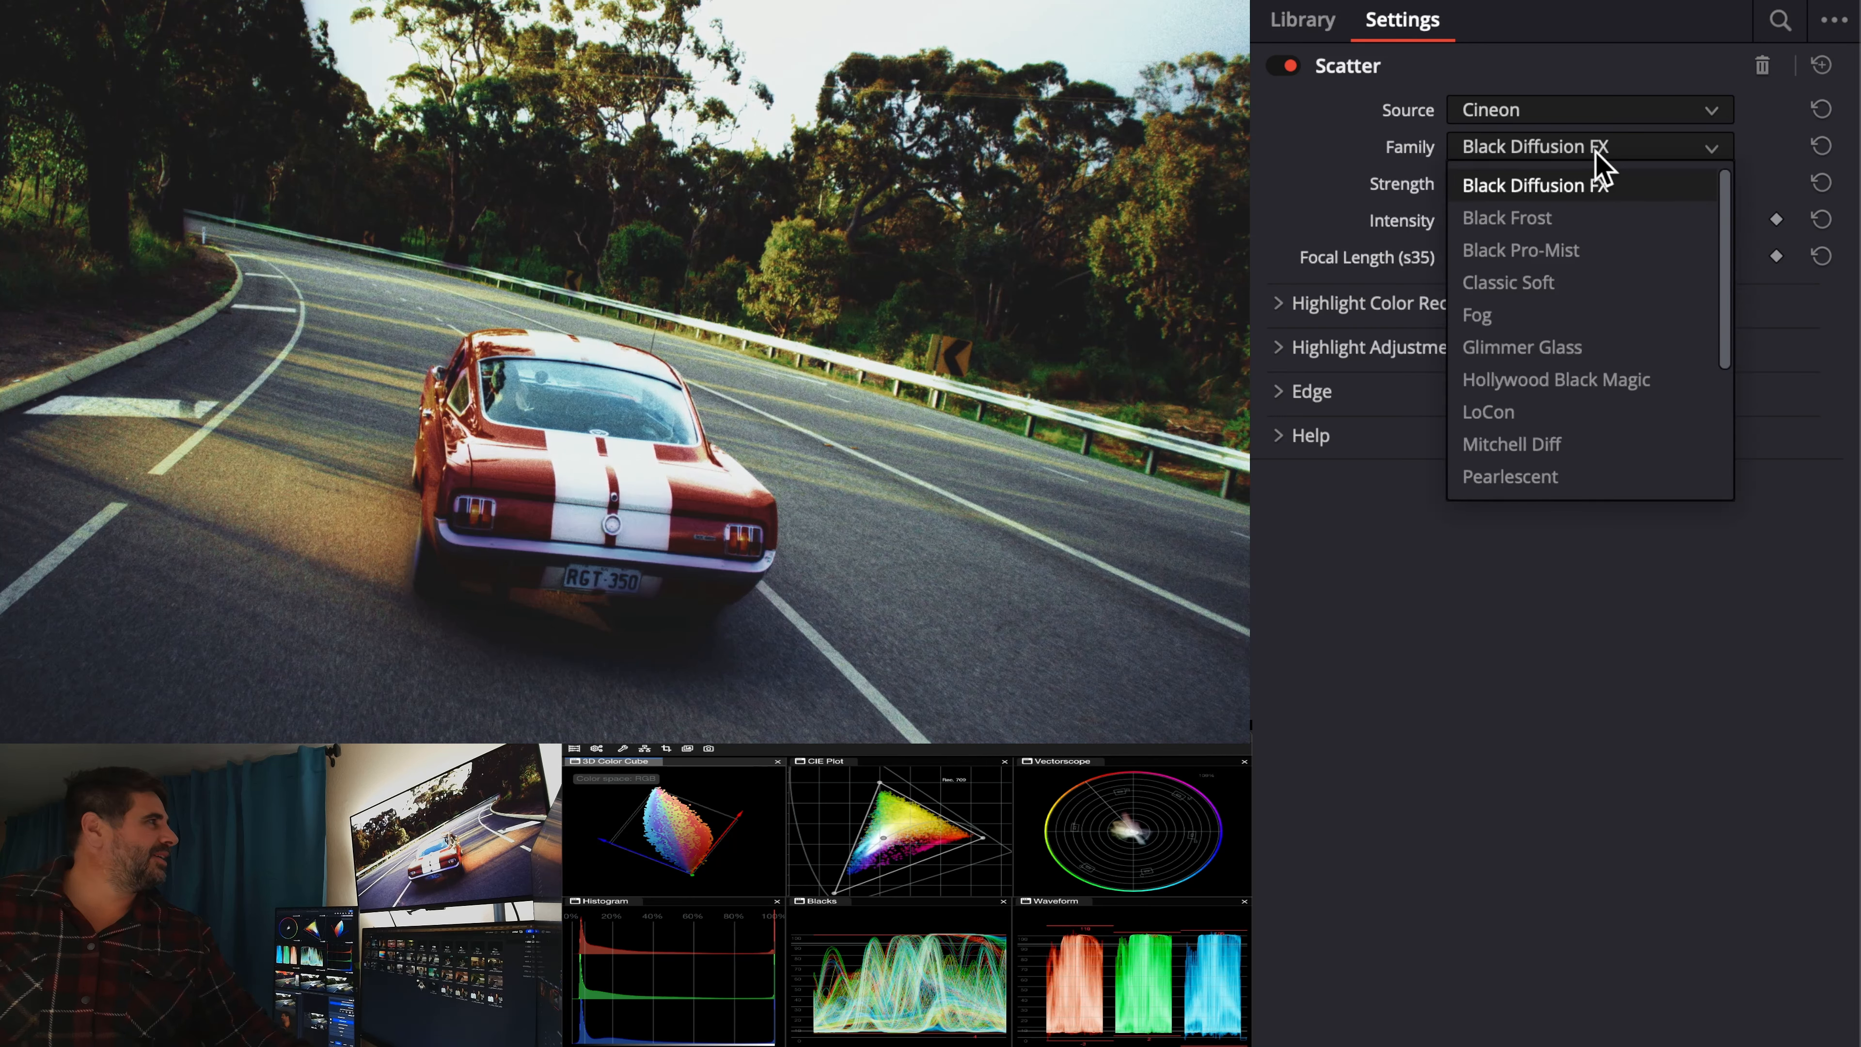
click(1565, 256)
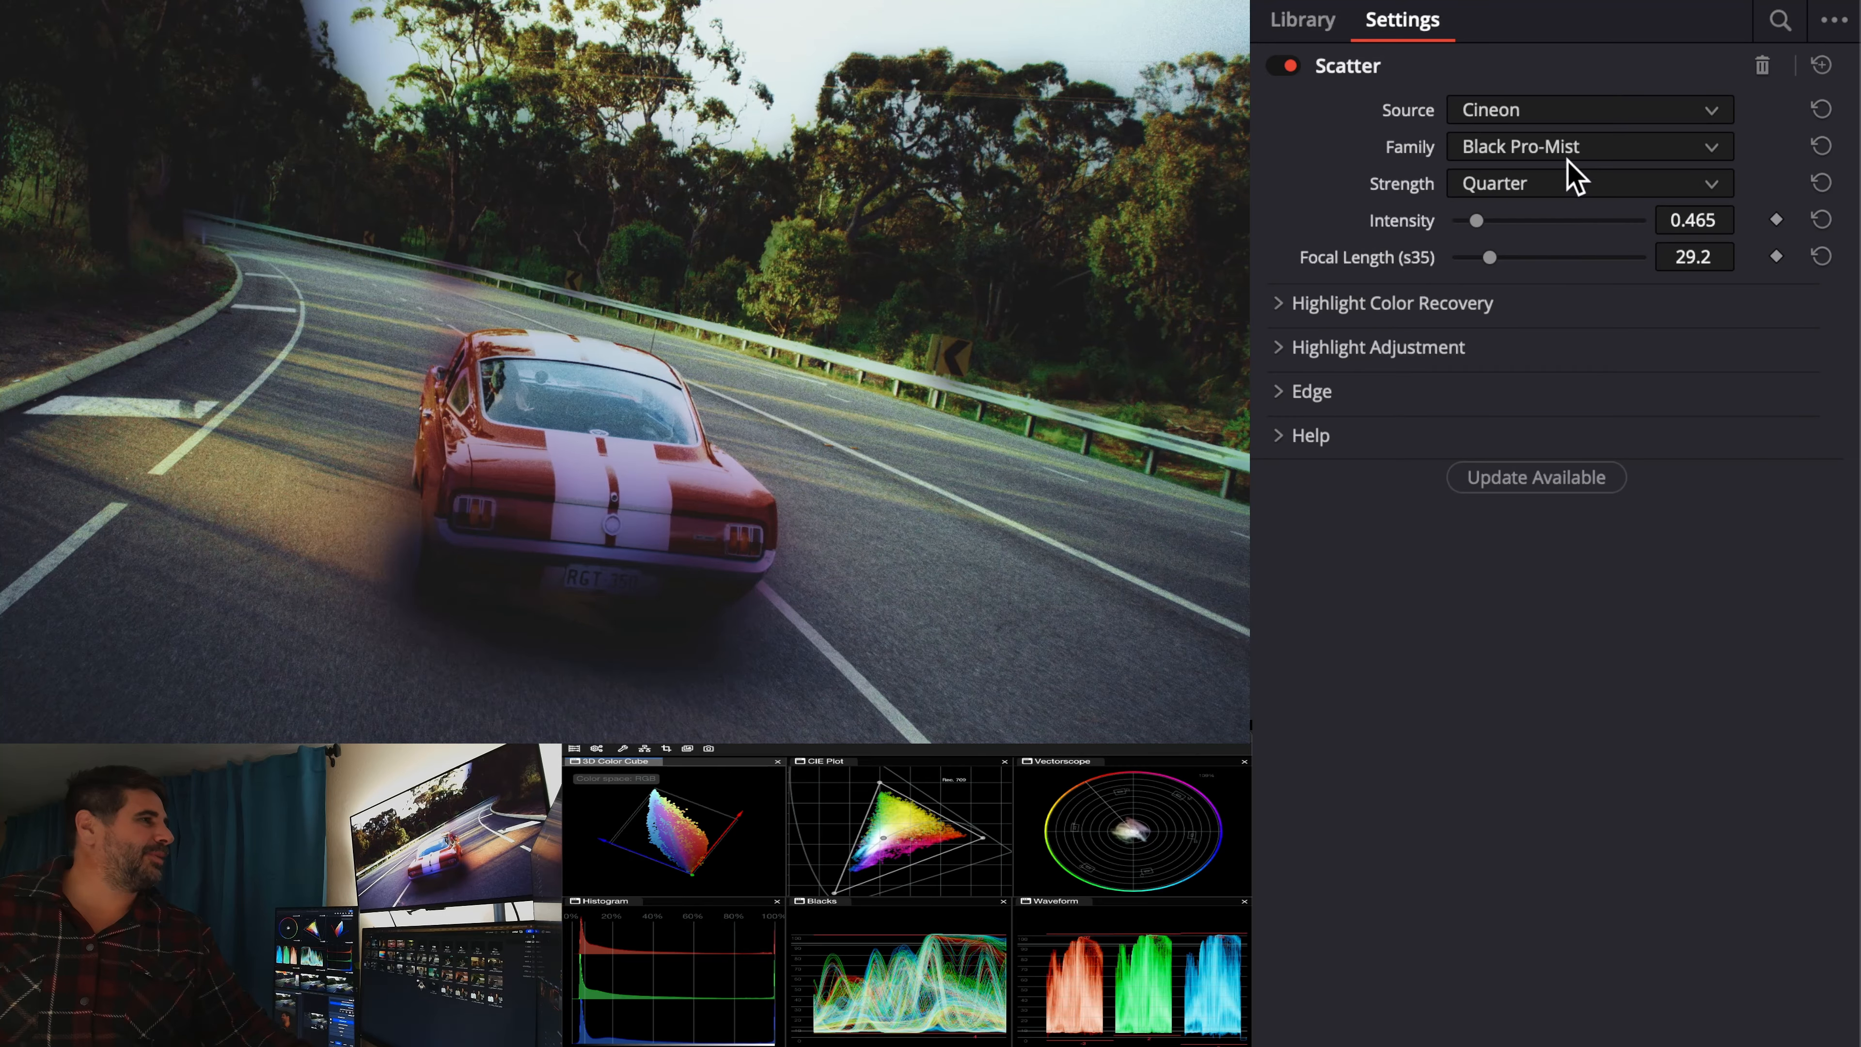